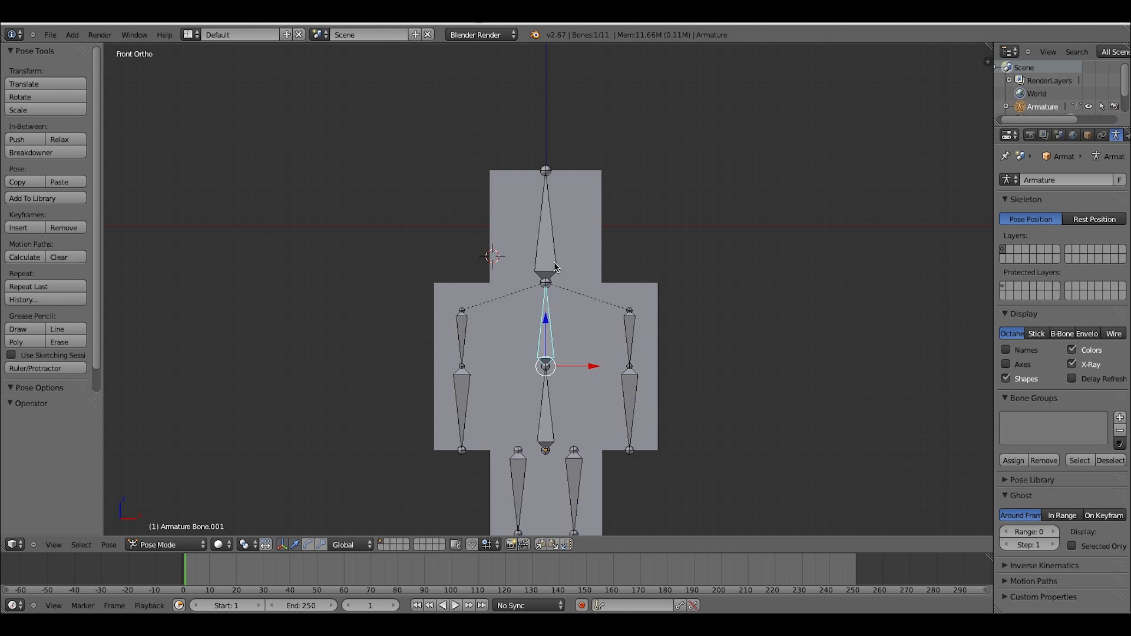
Examine the rigged character's armature and body from the front and from an angled view.
{"action": "scroll", "coordinate": [573, 289], "scroll_direction": "down", "scroll_amount": 1}
{"action": "left_click", "coordinate": [577, 291]}
{"action": "scroll", "coordinate": [590, 307], "scroll_direction": "up", "scroll_amount": 2}
{"action": "middle_click_drag", "start_coordinate": [590, 306], "coordinate": [660, 286], "text": "shift"}
{"action": "scroll", "coordinate": [658, 289], "scroll_direction": "up", "scroll_amount": 3}
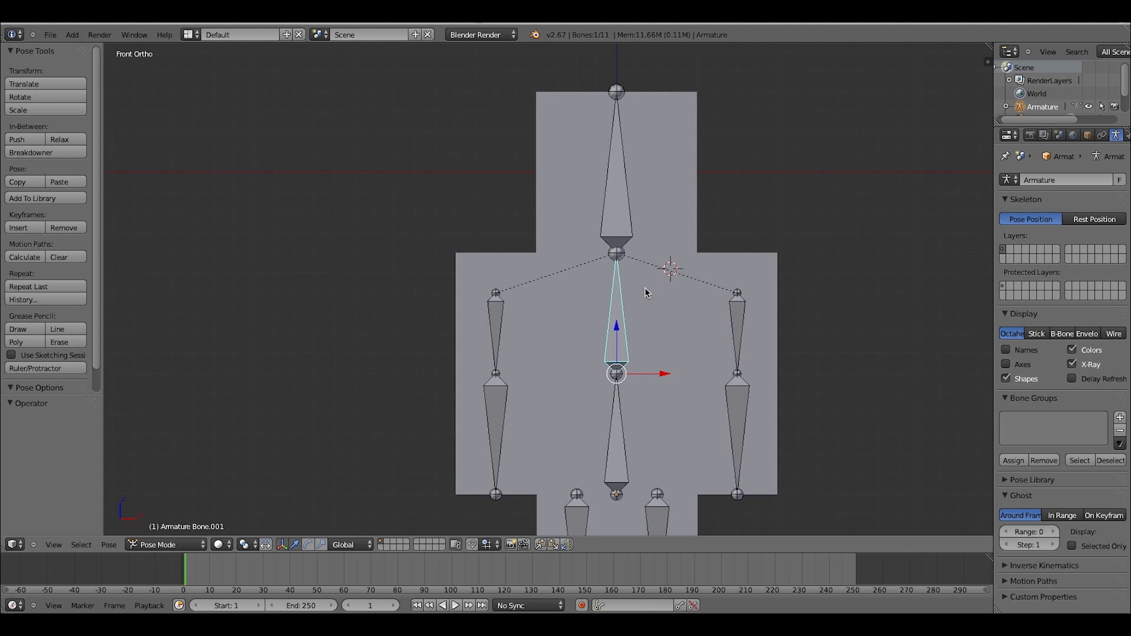
{"action": "scroll", "coordinate": [610, 310], "scroll_direction": "up", "scroll_amount": 2}
{"action": "middle_click_drag", "start_coordinate": [609, 310], "coordinate": [547, 271], "text": "shift"}
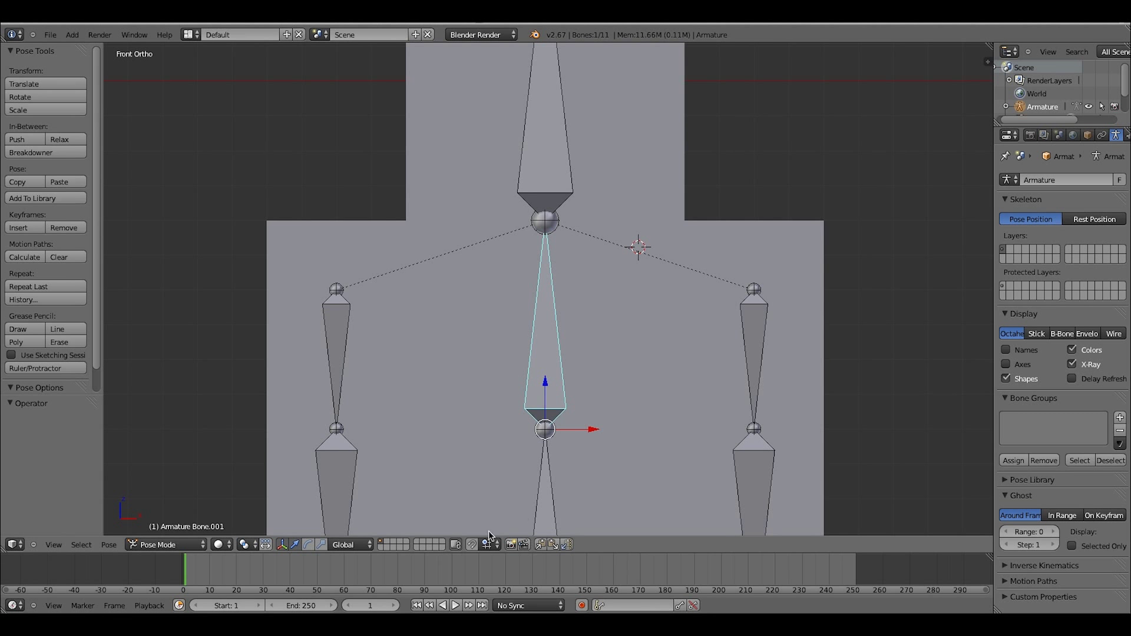
{"action": "scroll", "coordinate": [648, 375], "scroll_direction": "down", "scroll_amount": 3}
{"action": "middle_click_drag", "start_coordinate": [719, 311], "coordinate": [644, 316]}
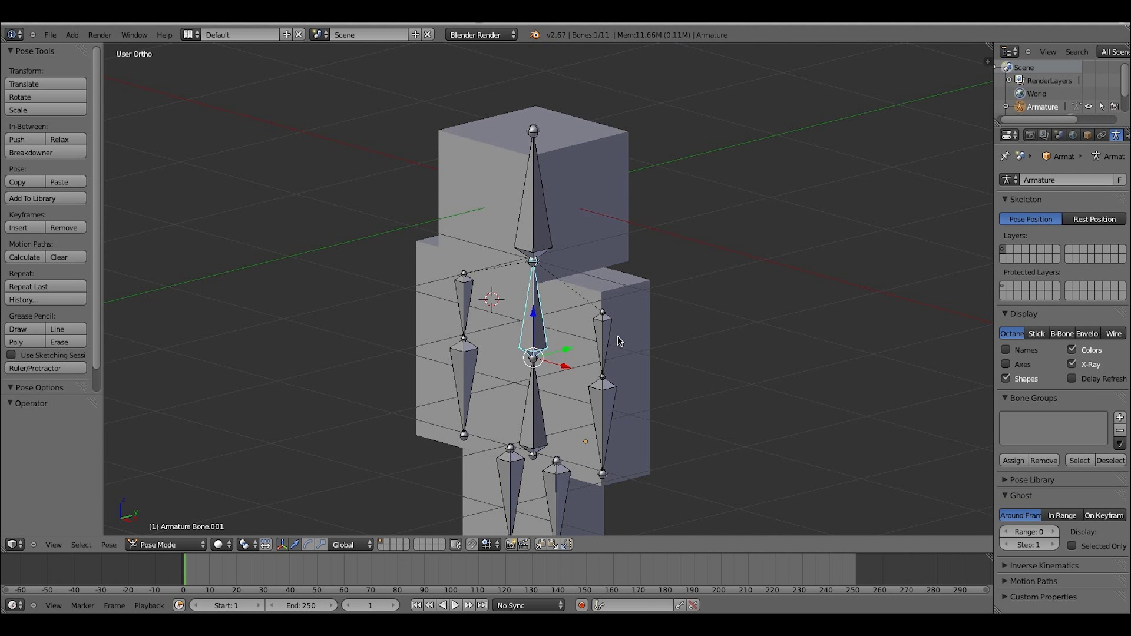
{"action": "right_click", "coordinate": [613, 343]}
{"action": "key", "text": "r"}
{"action": "right_click", "coordinate": [637, 354]}
Select the body mesh, clear its face selection in Edit Mode and return to Object Mode.
{"action": "right_click", "coordinate": [637, 354]}
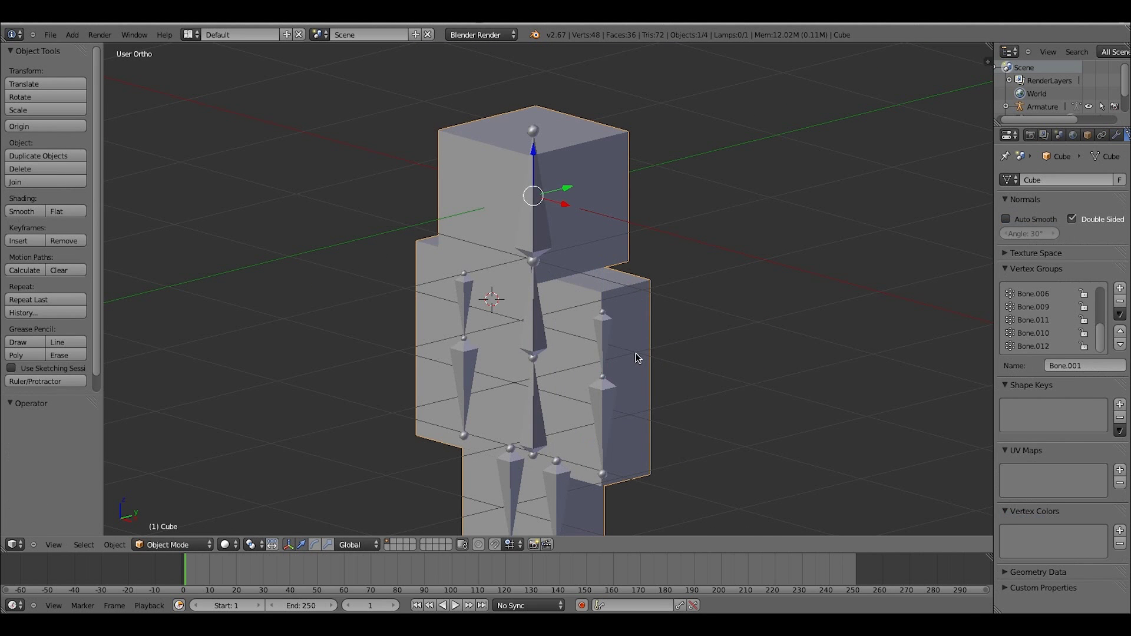
{"action": "key", "text": "Tab"}
{"action": "middle_click_drag", "start_coordinate": [575, 272], "coordinate": [666, 286]}
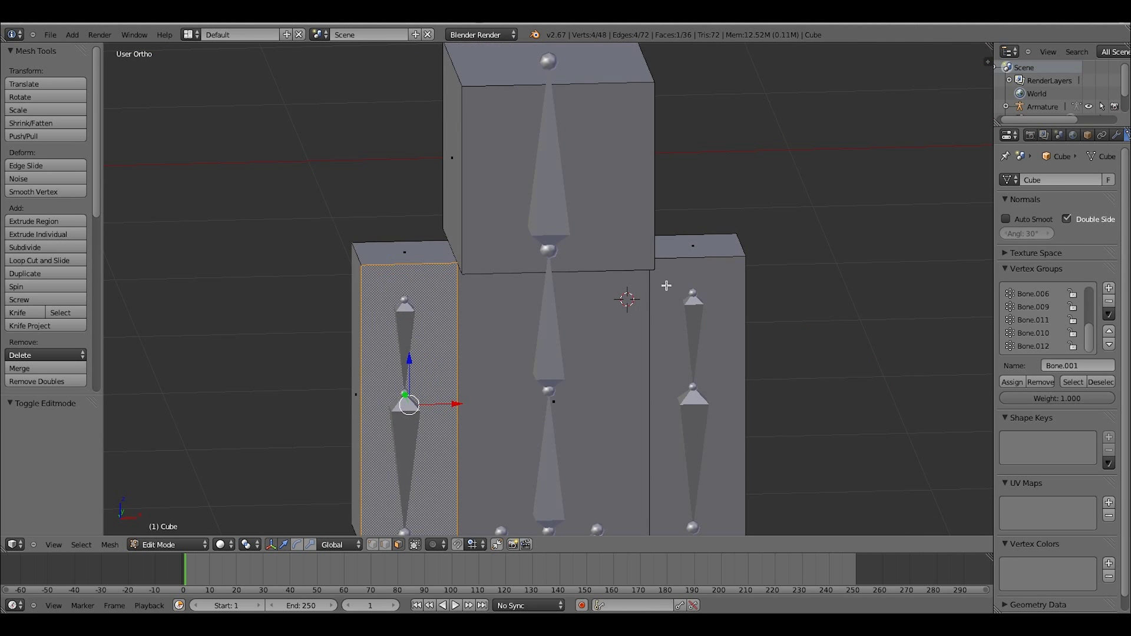
{"action": "key", "text": "a"}
{"action": "key", "text": "Tab"}
Deselect the body mesh in Object Mode.
{"action": "scroll", "coordinate": [666, 286], "scroll_direction": "up", "scroll_amount": 1}
{"action": "scroll", "coordinate": [666, 286], "scroll_direction": "down", "scroll_amount": 2}
{"action": "scroll", "coordinate": [666, 285], "scroll_direction": "up", "scroll_amount": 3}
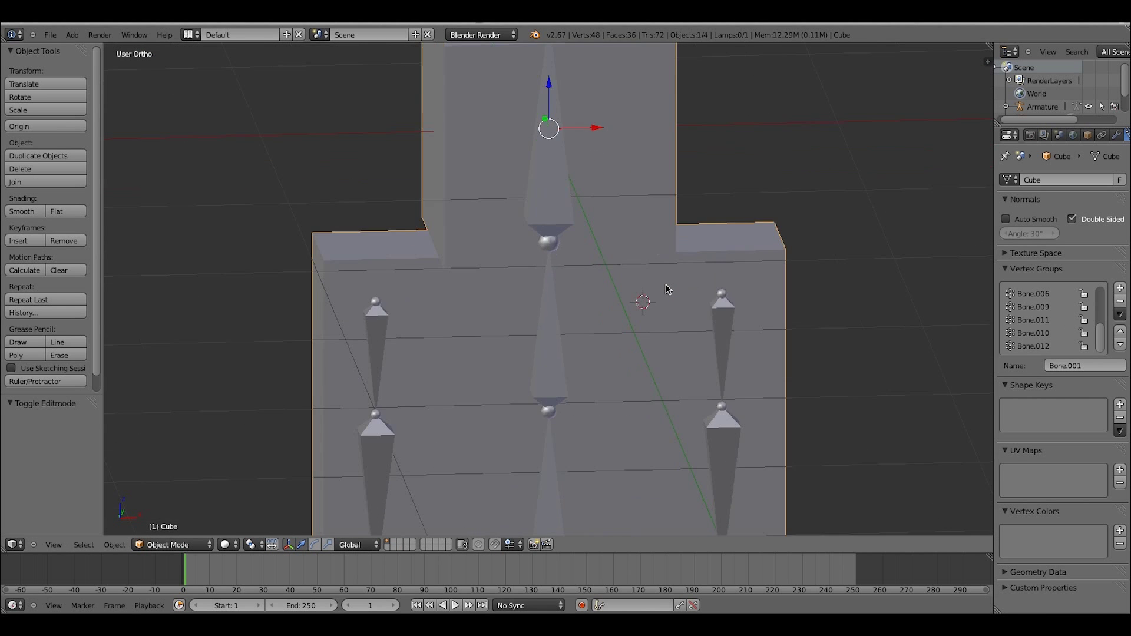
{"action": "scroll", "coordinate": [666, 286], "scroll_direction": "down", "scroll_amount": 2}
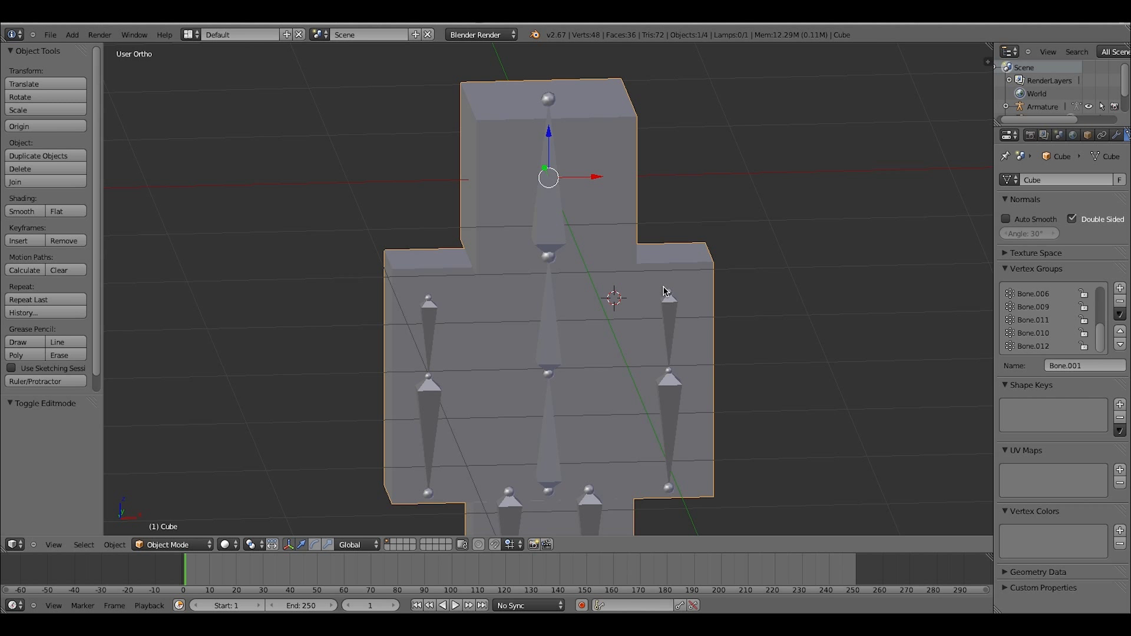
{"action": "scroll", "coordinate": [667, 286], "scroll_direction": "up", "scroll_amount": 2}
{"action": "middle_click_drag", "start_coordinate": [666, 286], "coordinate": [727, 232], "text": "shift"}
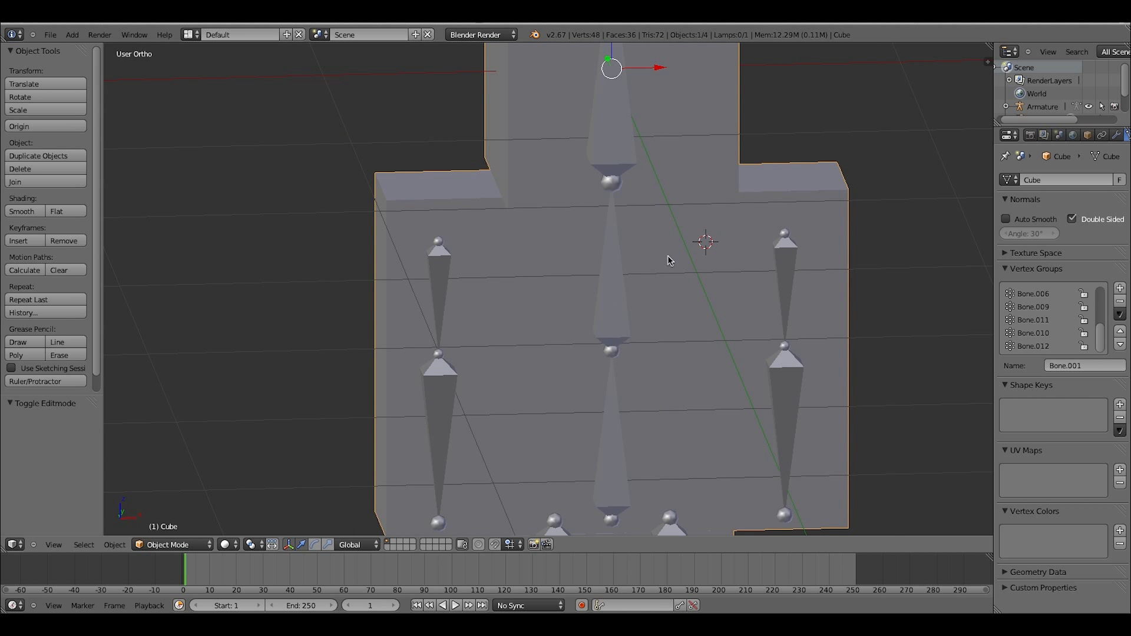
{"action": "mouse_move", "coordinate": [669, 260]}
{"action": "middle_mouse_down"}
{"action": "mouse_move", "coordinate": [709, 255]}
{"action": "mouse_move", "coordinate": [661, 255]}
{"action": "middle_mouse_up"}
{"action": "key", "text": "a"}
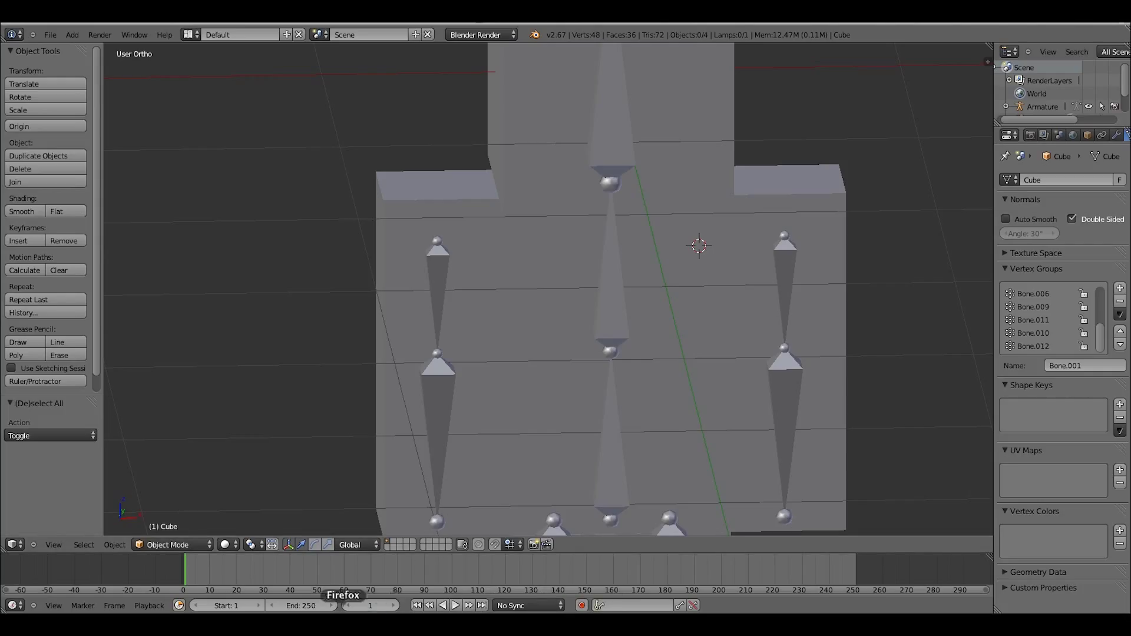
Switch to Firefox and search the web for "skindex".
{"action": "left_click", "coordinate": [371, 607]}
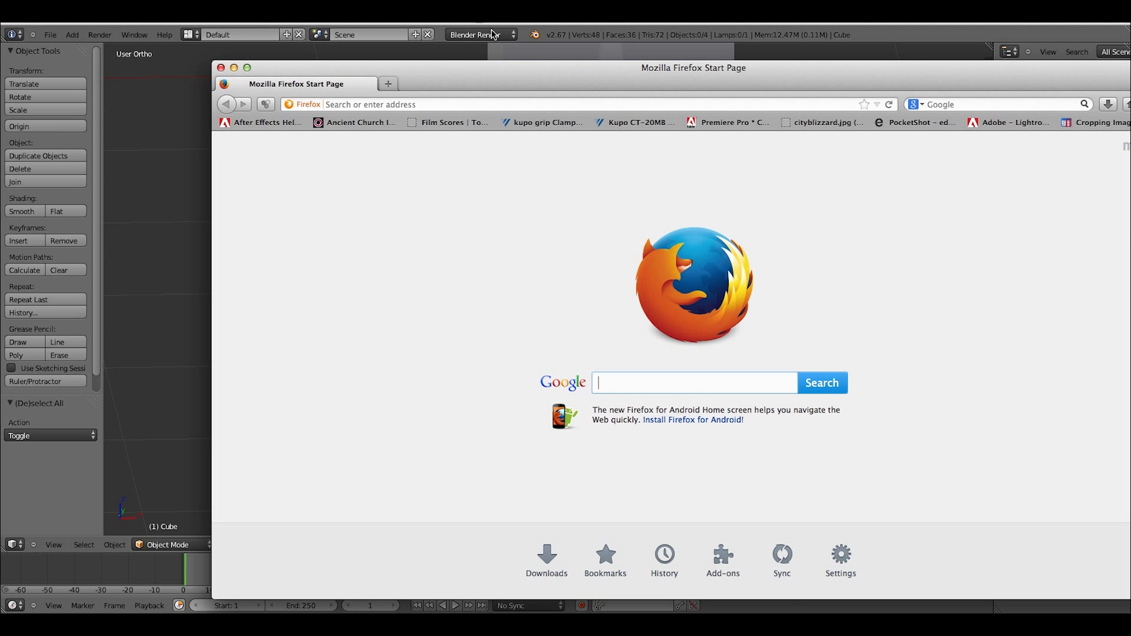
{"action": "left_click_drag", "start_coordinate": [487, 71], "coordinate": [405, 58]}
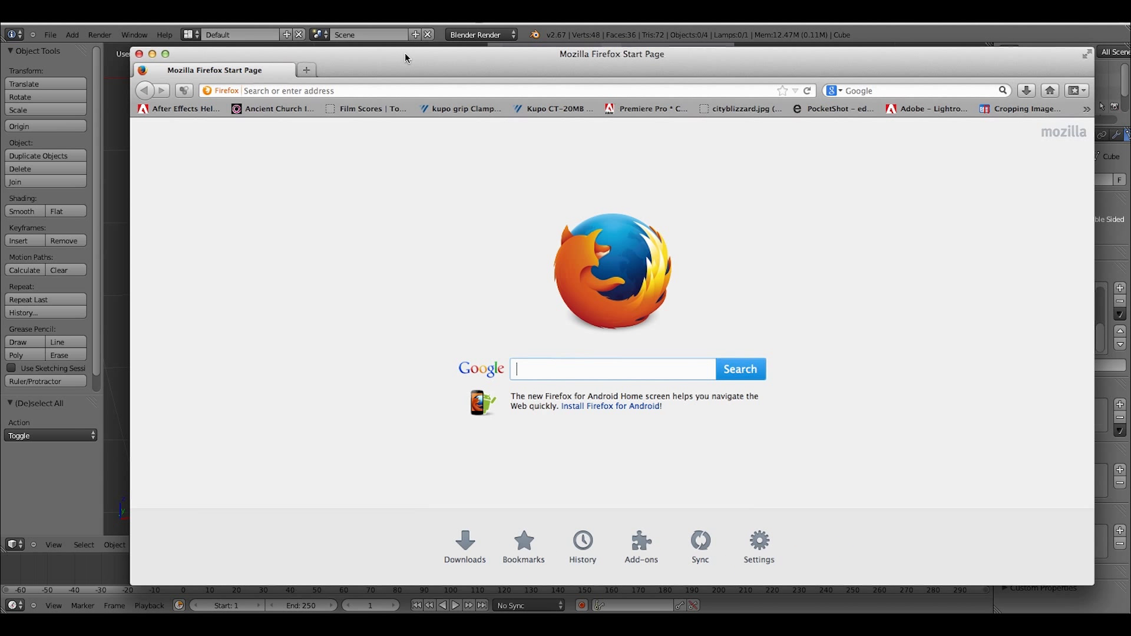
{"action": "left_click", "coordinate": [888, 93]}
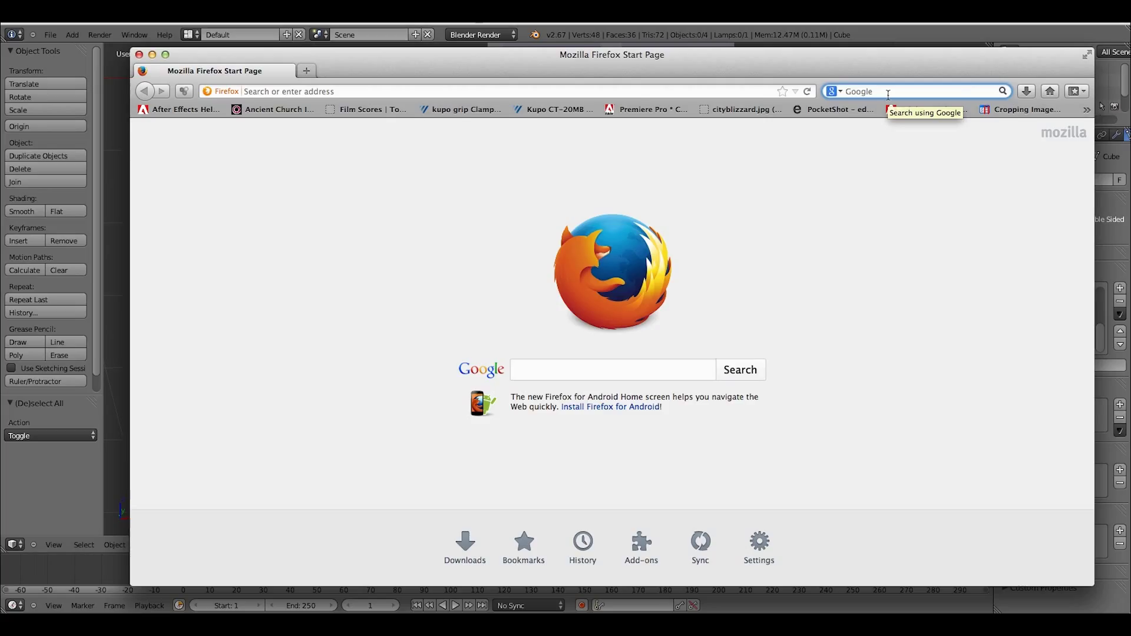
{"action": "type", "text": "skindex"}
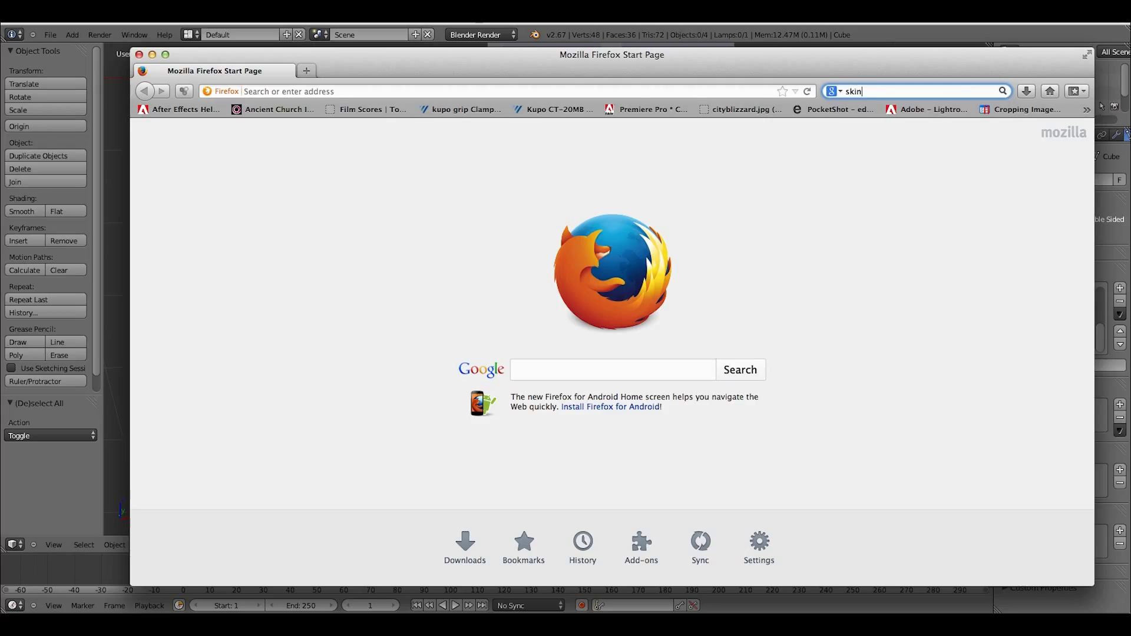
{"action": "key", "text": "Return"}
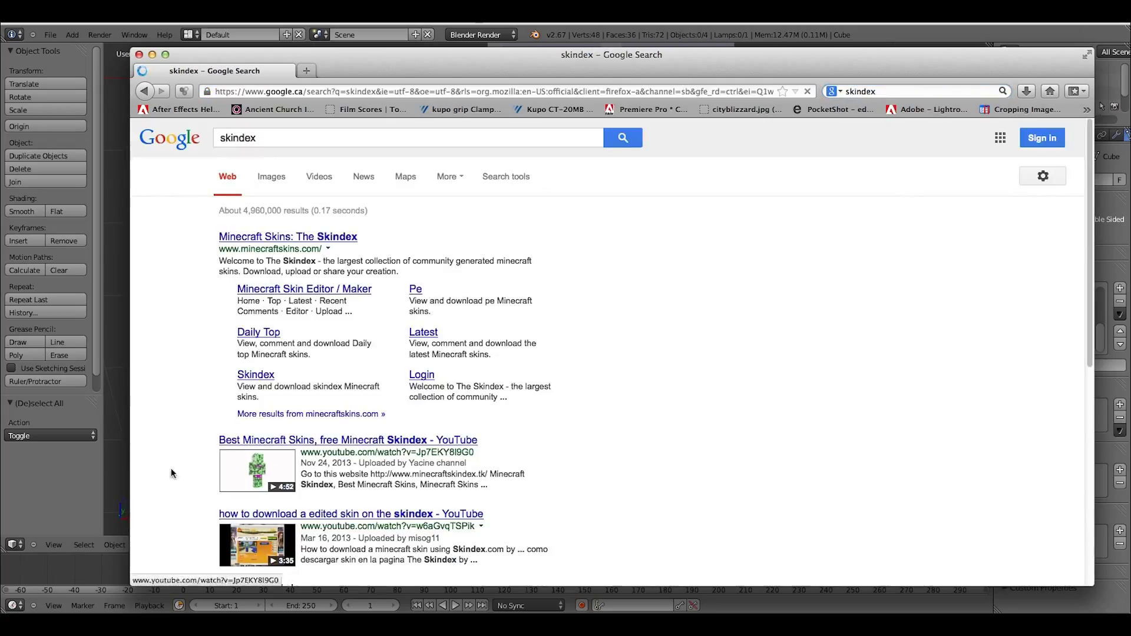
Open the Minecraft Skins: The Skindex site and search its skins for "steve".
{"action": "left_click", "coordinate": [326, 238]}
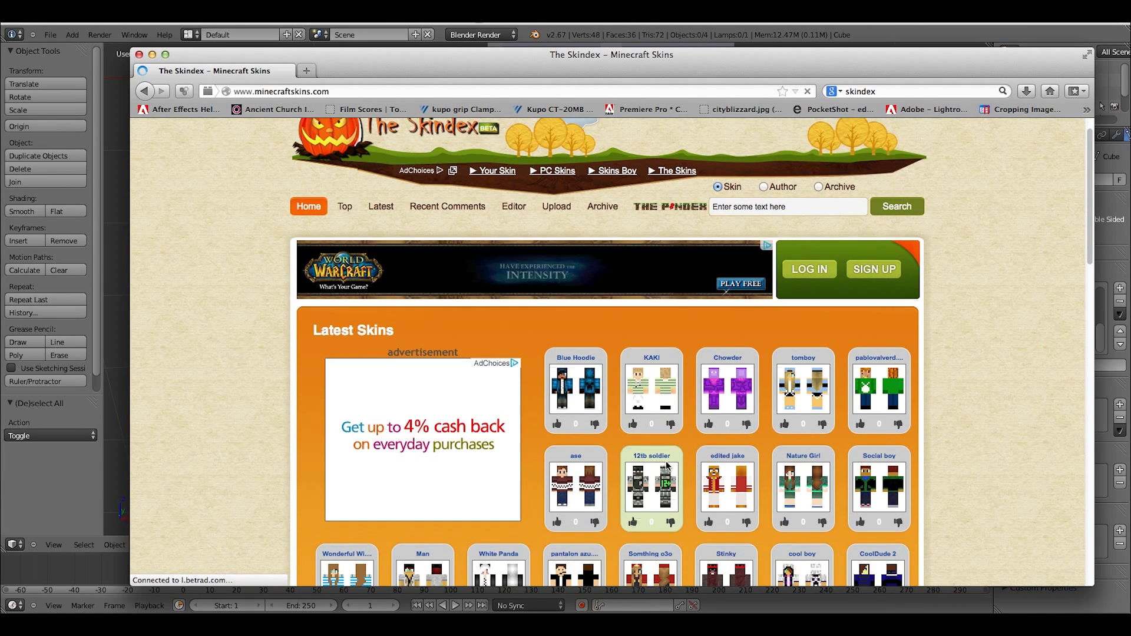
{"action": "scroll", "coordinate": [664, 459], "scroll_direction": "down", "scroll_amount": 2}
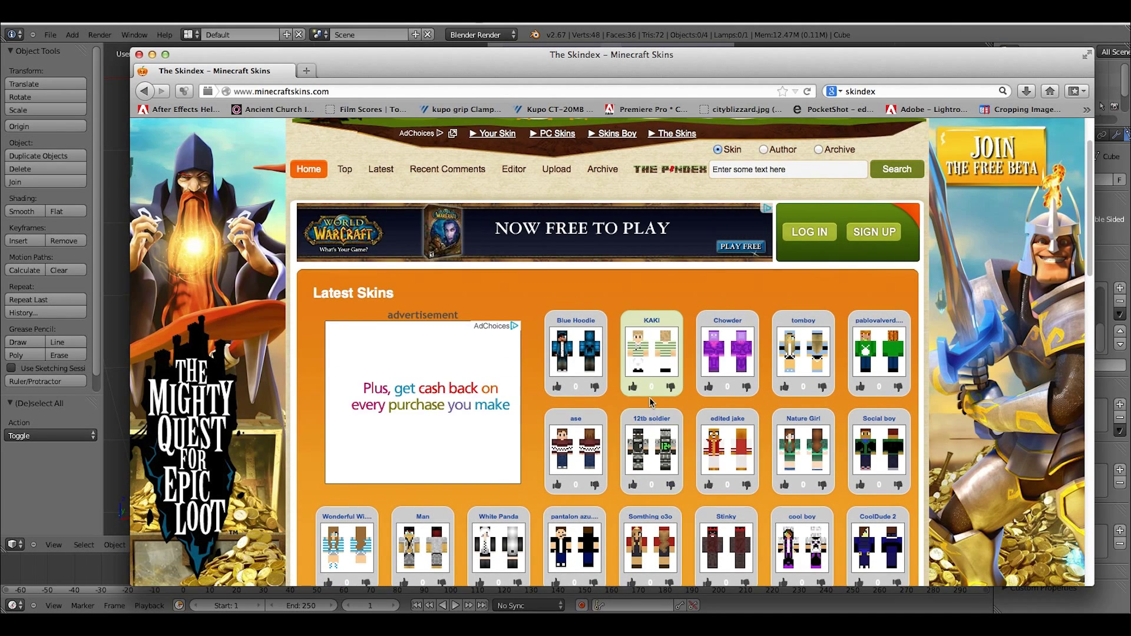
{"action": "scroll", "coordinate": [706, 407], "scroll_direction": "up", "scroll_amount": 2}
{"action": "left_click", "coordinate": [780, 223]}
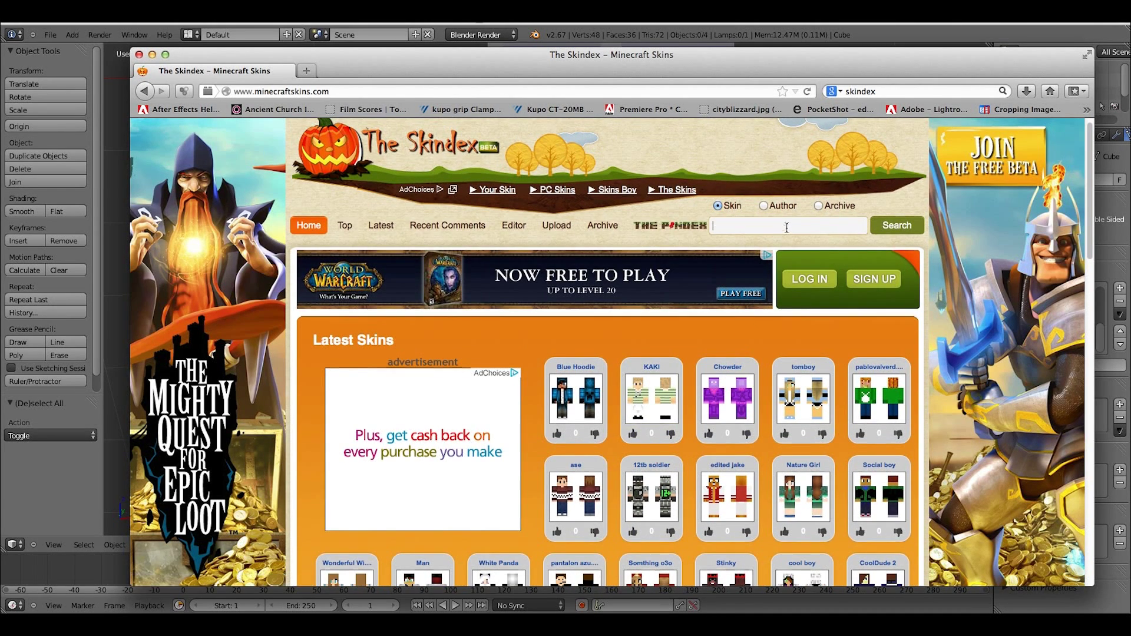
{"action": "type", "text": "ste"}
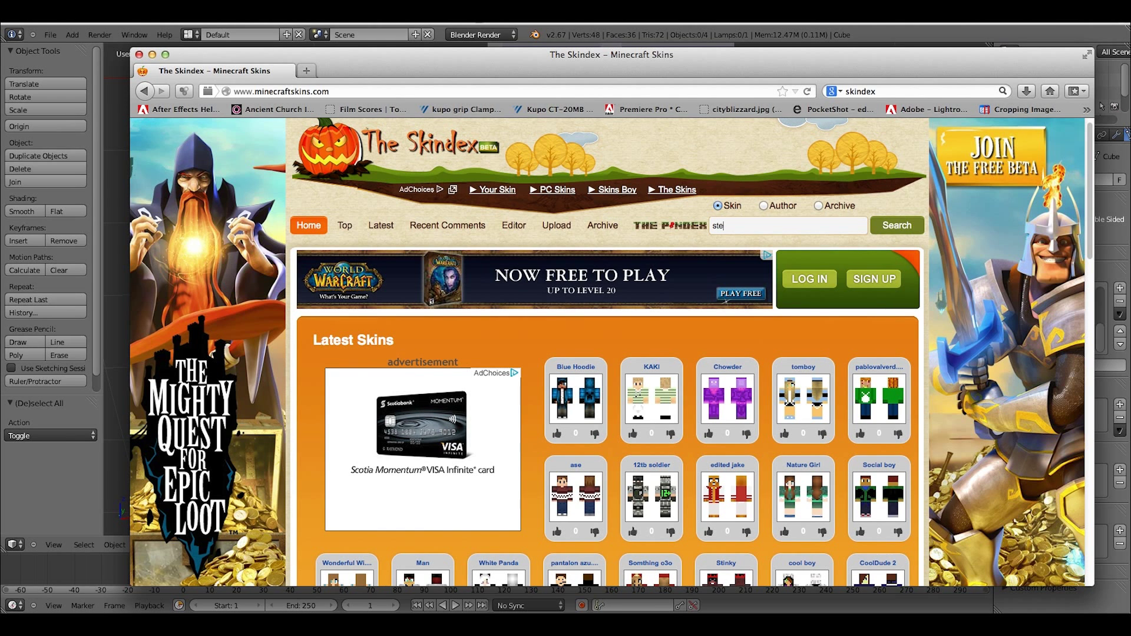
{"action": "type", "text": "ve"}
{"action": "key", "text": "Return"}
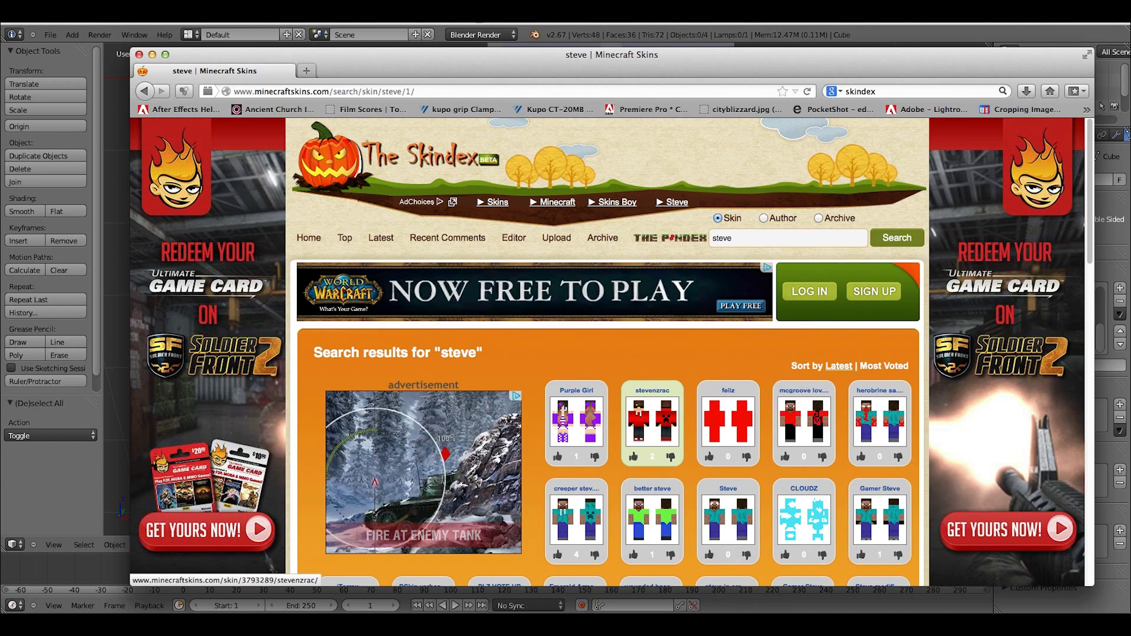
Open the stevenzrac skin page and choose to upload the skin to Minecraft.
{"action": "left_click", "coordinate": [638, 437]}
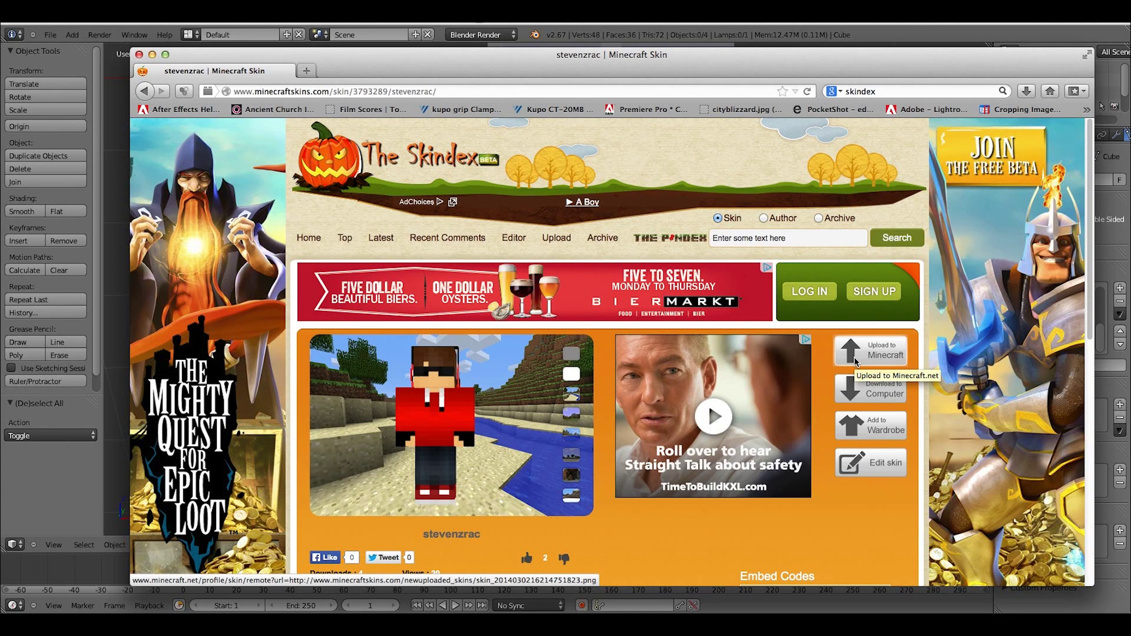
{"action": "left_click", "coordinate": [854, 357]}
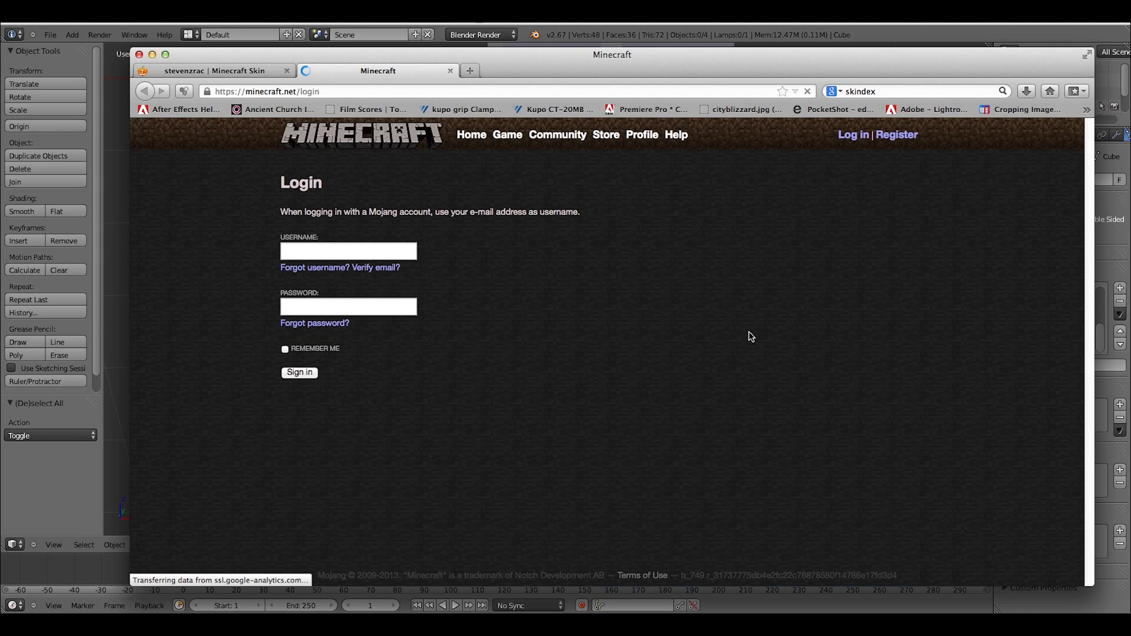
Sign in to minecraft.net with the account username and password.
{"action": "left_click", "coordinate": [356, 252]}
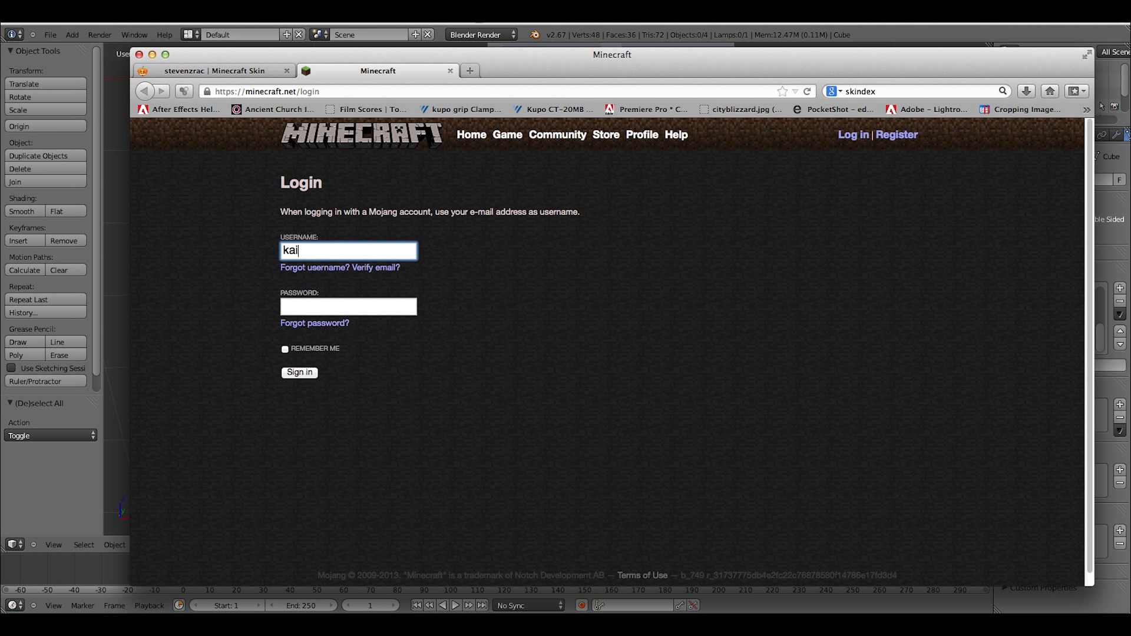
{"action": "type", "text": "kaitheman1"}
{"action": "left_click", "coordinate": [335, 306]}
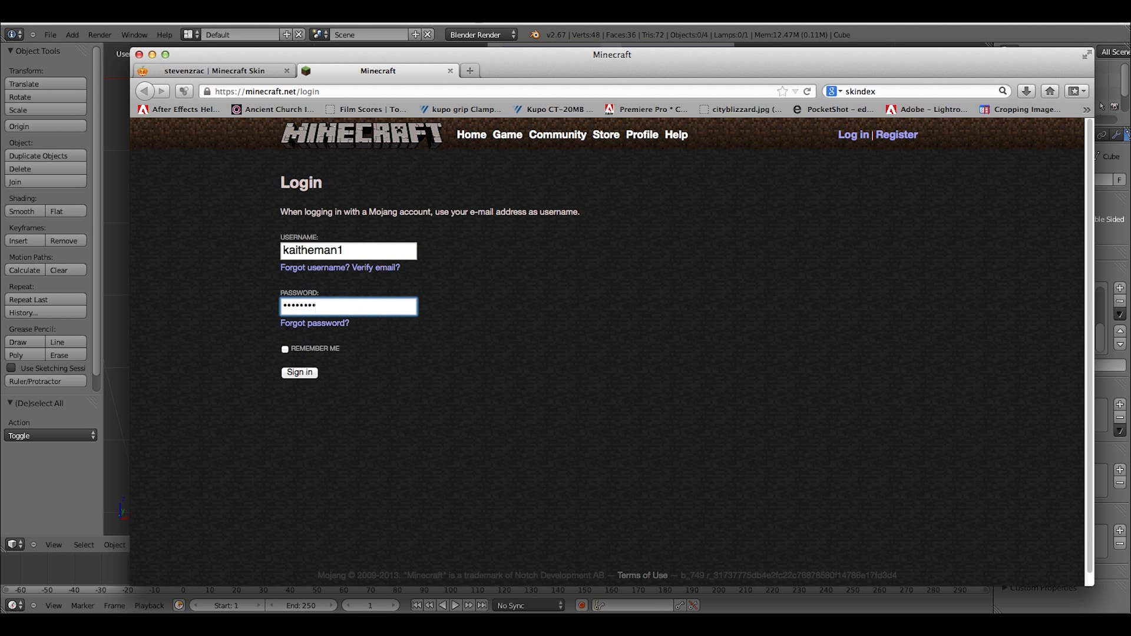
{"action": "key", "text": "Return"}
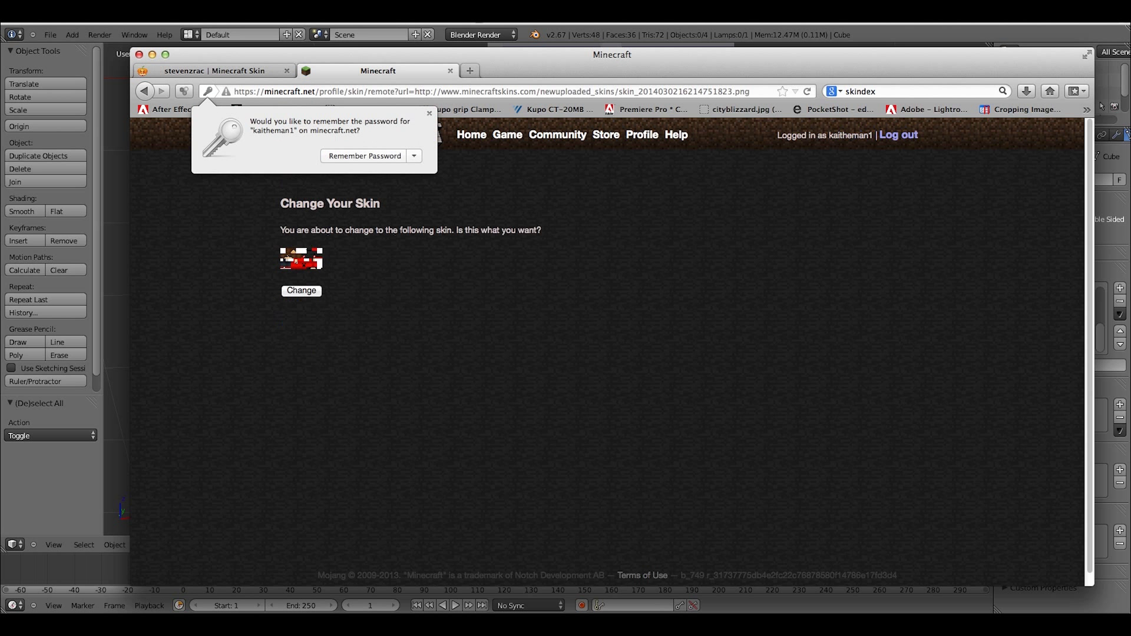
Save the skin image from the Change Your Skin page to the desktop and close the browser window.
{"action": "left_click", "coordinate": [308, 261]}
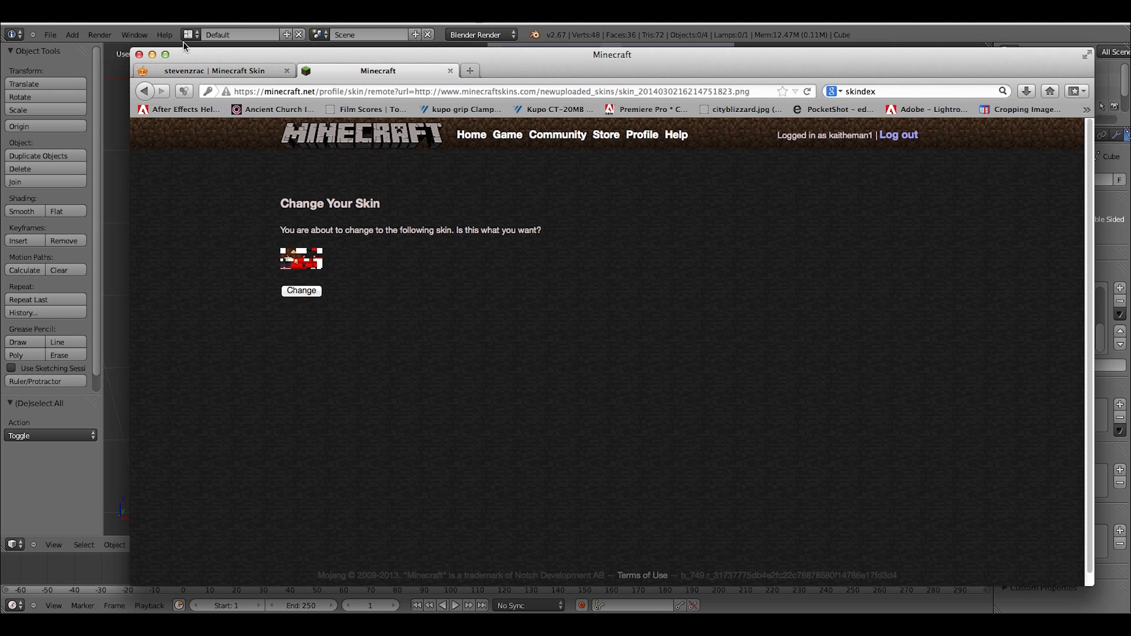
{"action": "left_click", "coordinate": [139, 55]}
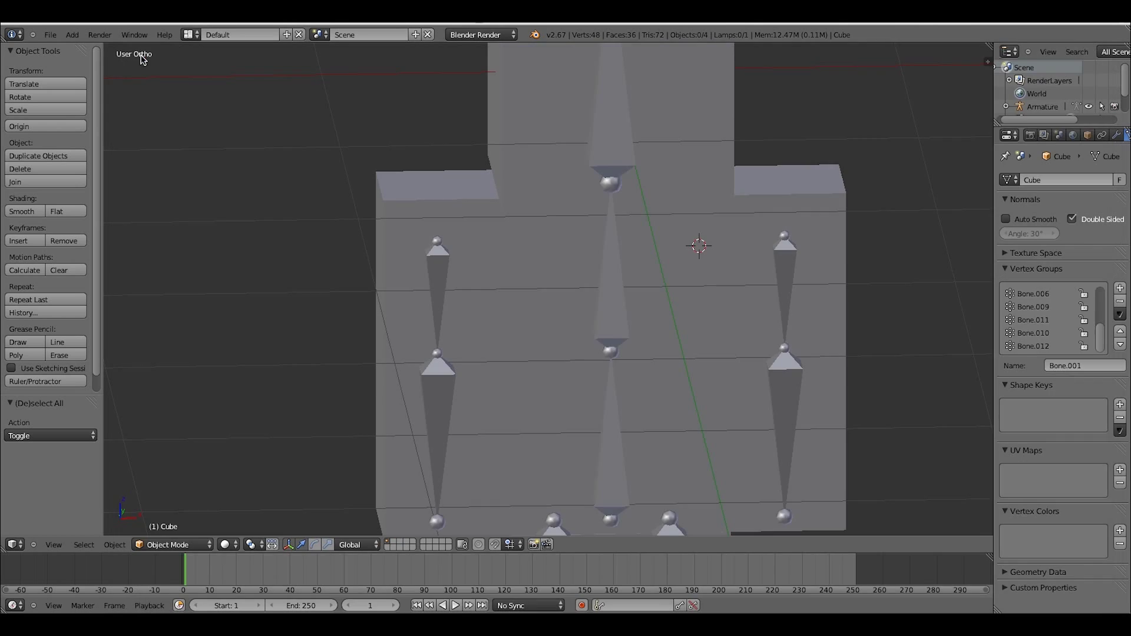
Move the Blender window aside and rename the skin image on the desktop as "Tutotial Texture.png".
{"action": "left_click_drag", "start_coordinate": [669, 20], "coordinate": [159, 307]}
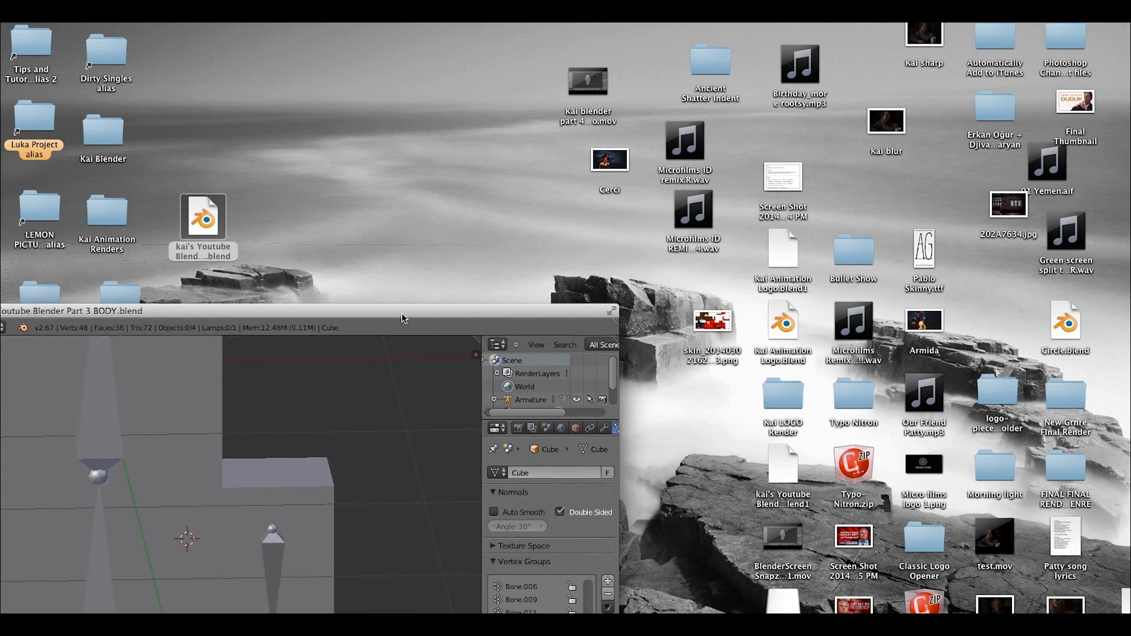
{"action": "left_click", "coordinate": [731, 330]}
{"action": "key", "text": "Return"}
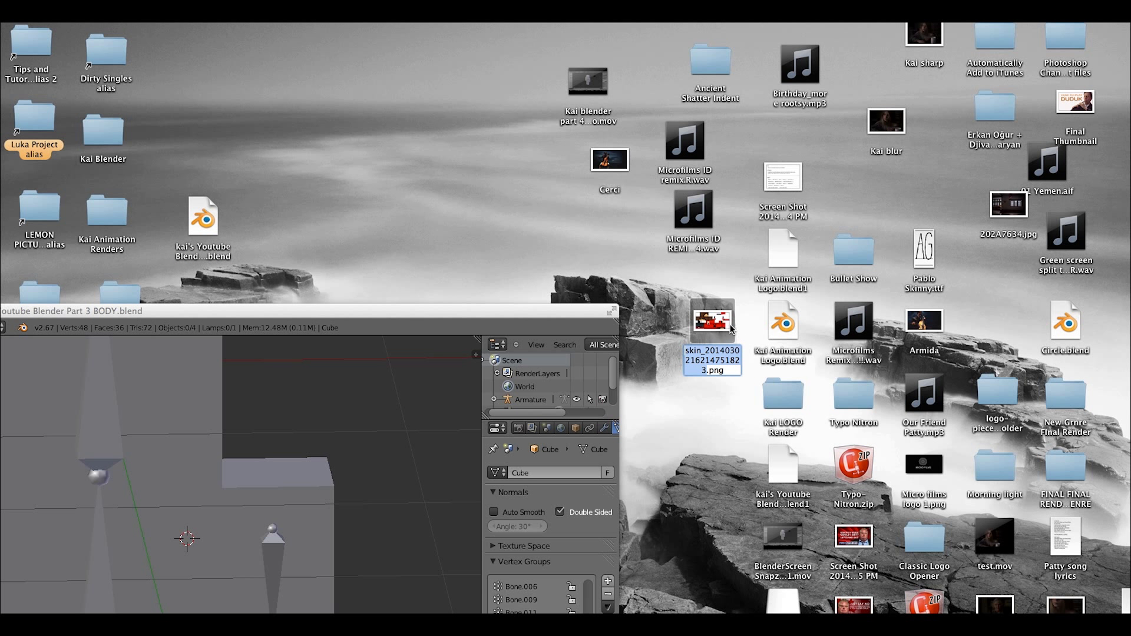
{"action": "type", "text": "Tut"}
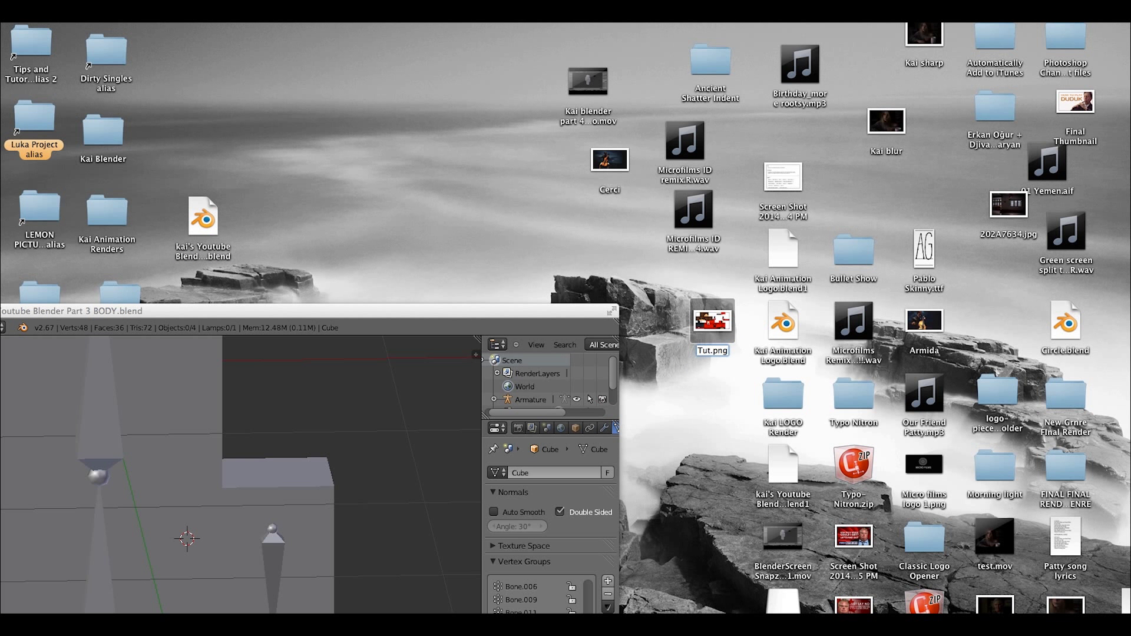
{"action": "type", "text": "otial Texture"}
{"action": "key", "text": "Return"}
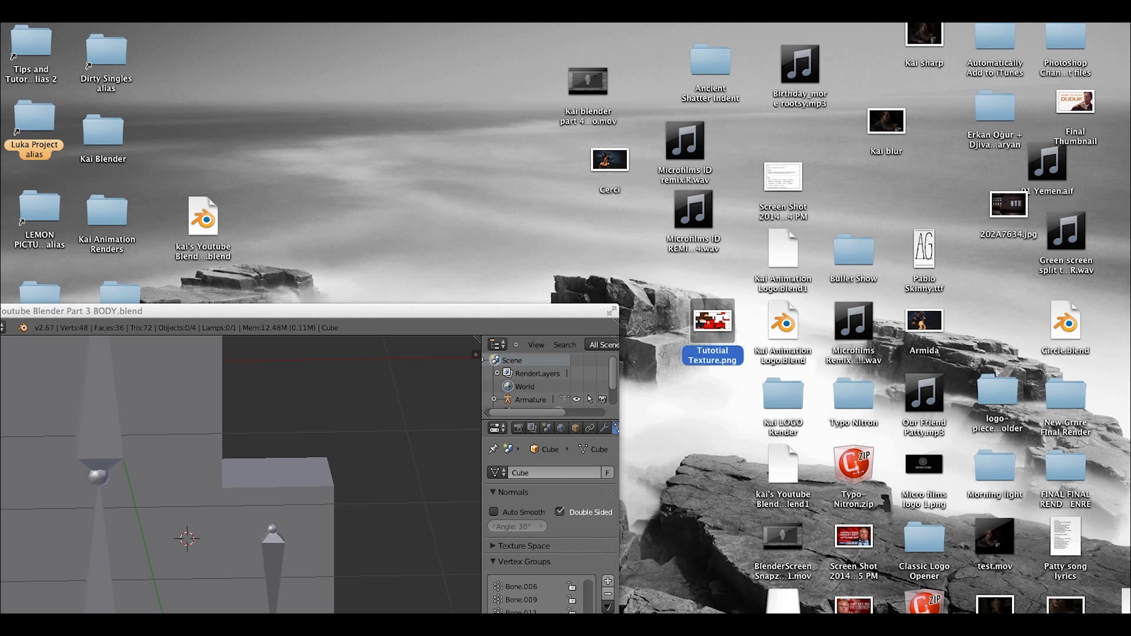
Move the Blender window back into place and select the body mesh.
{"action": "left_click_drag", "start_coordinate": [185, 305], "coordinate": [695, 31]}
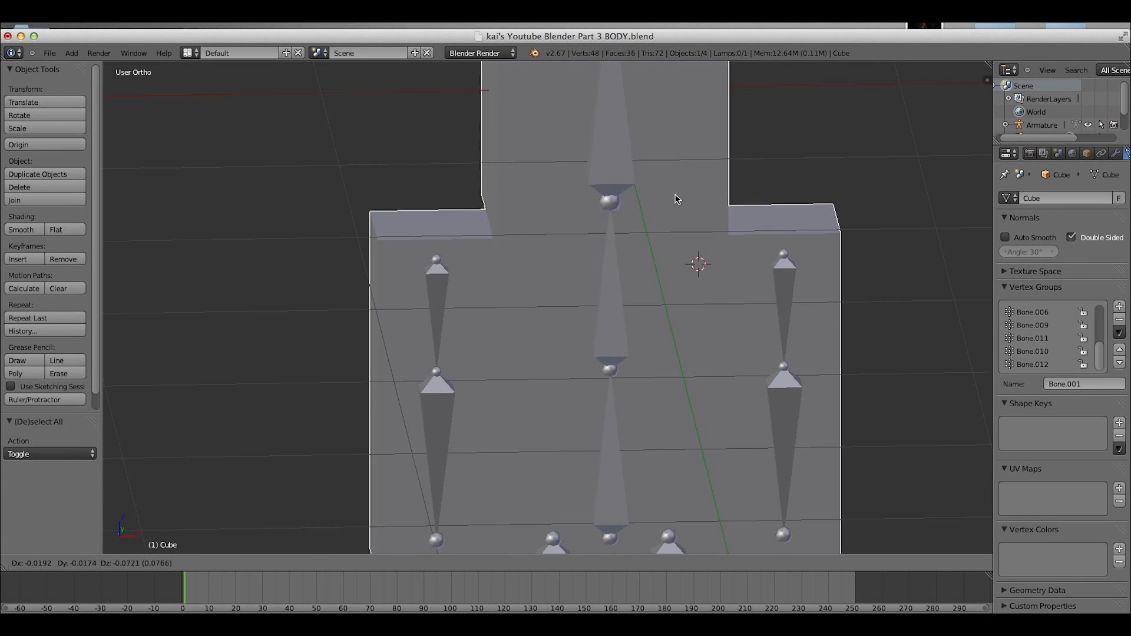
{"action": "right_click", "coordinate": [691, 175]}
{"action": "mouse_move", "coordinate": [681, 359]}
{"action": "middle_mouse_down"}
{"action": "mouse_move", "coordinate": [717, 368]}
{"action": "mouse_move", "coordinate": [750, 323]}
{"action": "mouse_move", "coordinate": [710, 303]}
{"action": "middle_mouse_up"}
{"action": "key", "text": "a"}
{"action": "middle_click_drag", "start_coordinate": [671, 257], "coordinate": [716, 314]}
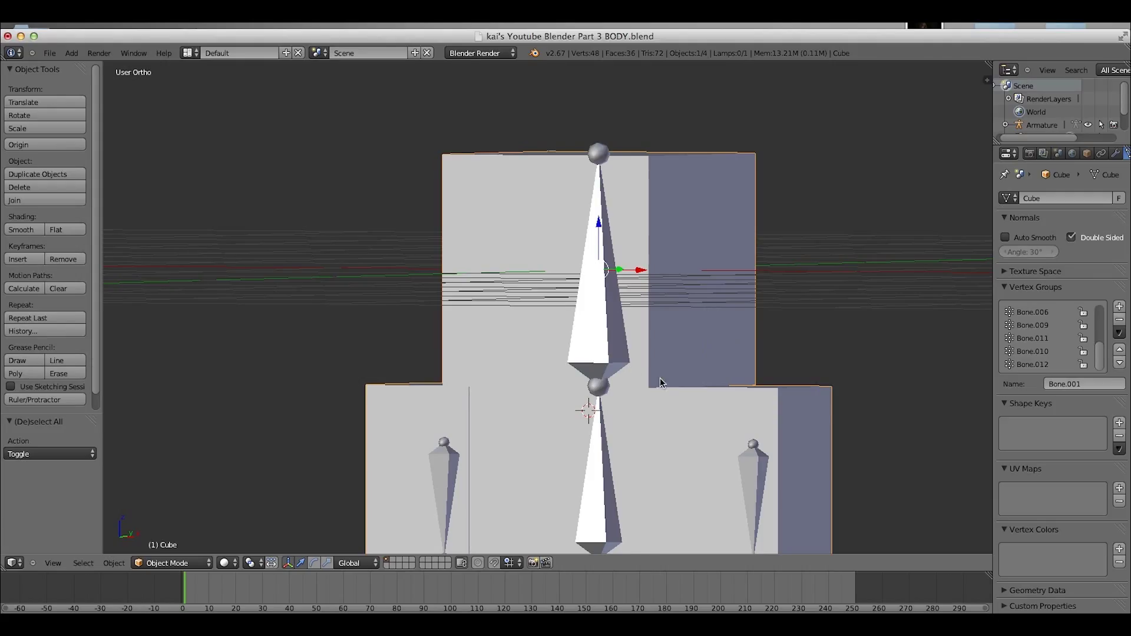
{"action": "scroll", "coordinate": [667, 296], "scroll_direction": "up", "scroll_amount": 1}
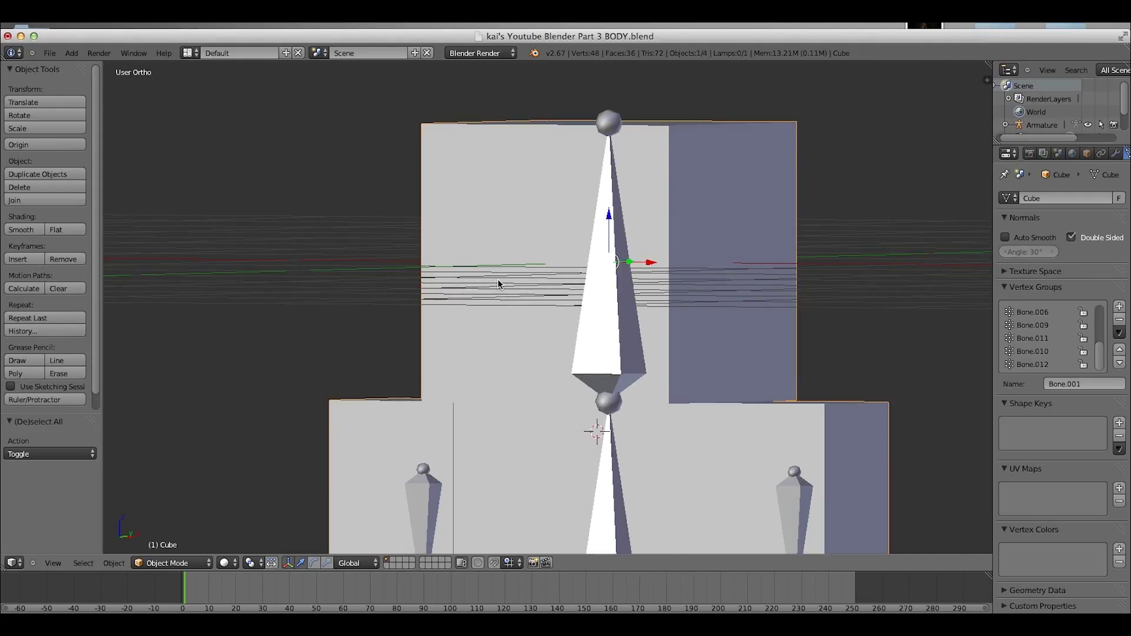
Widen the properties editor and set the body material's specular intensity to about 0.138.
{"action": "left_click", "coordinate": [1084, 157]}
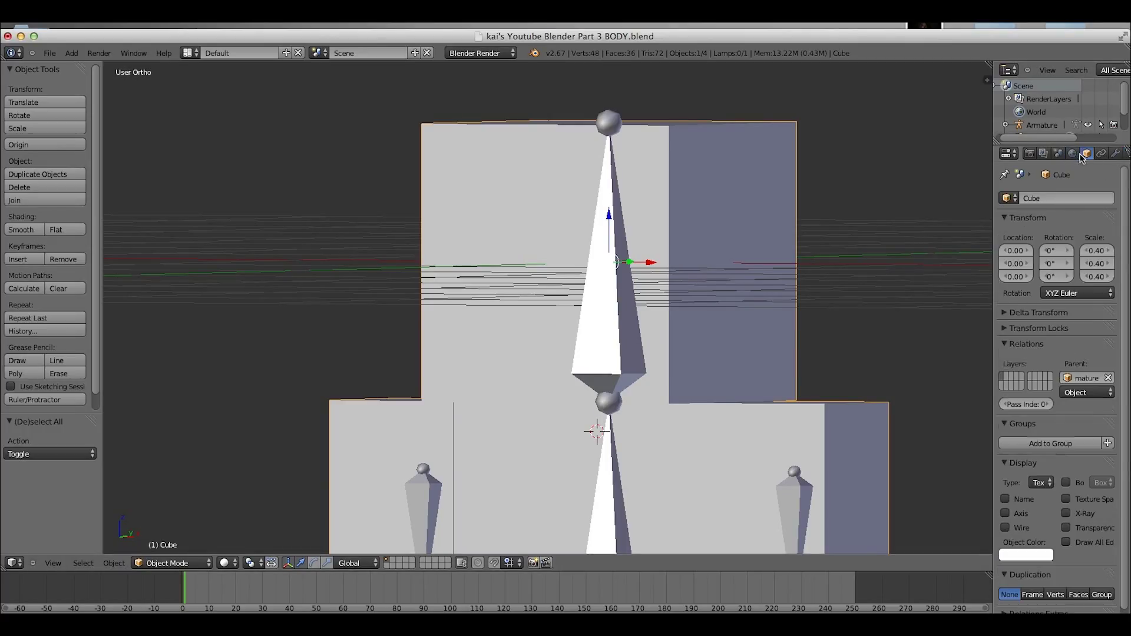
{"action": "left_click_drag", "start_coordinate": [1127, 161], "coordinate": [1130, 161]}
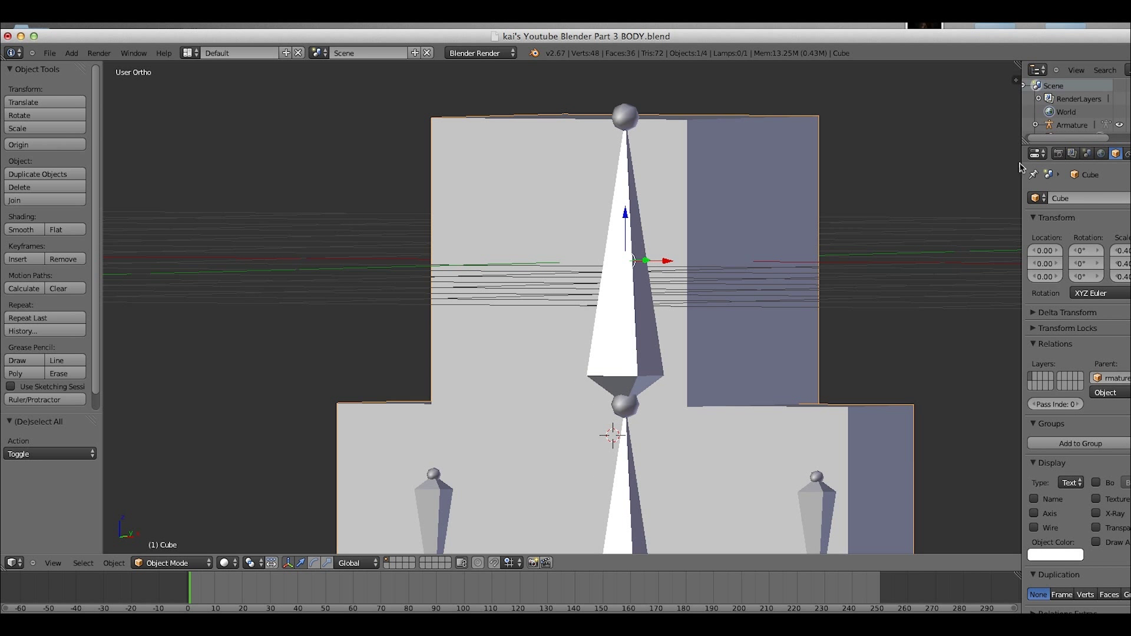
{"action": "left_click_drag", "start_coordinate": [1021, 167], "coordinate": [980, 159]}
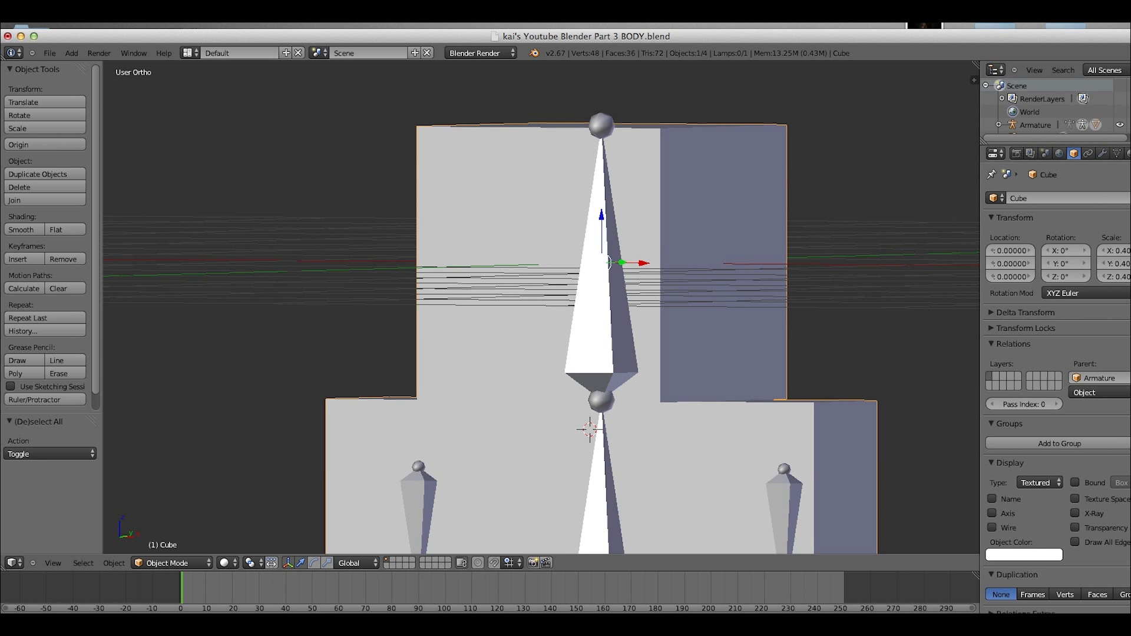
{"action": "left_click", "coordinate": [1127, 153]}
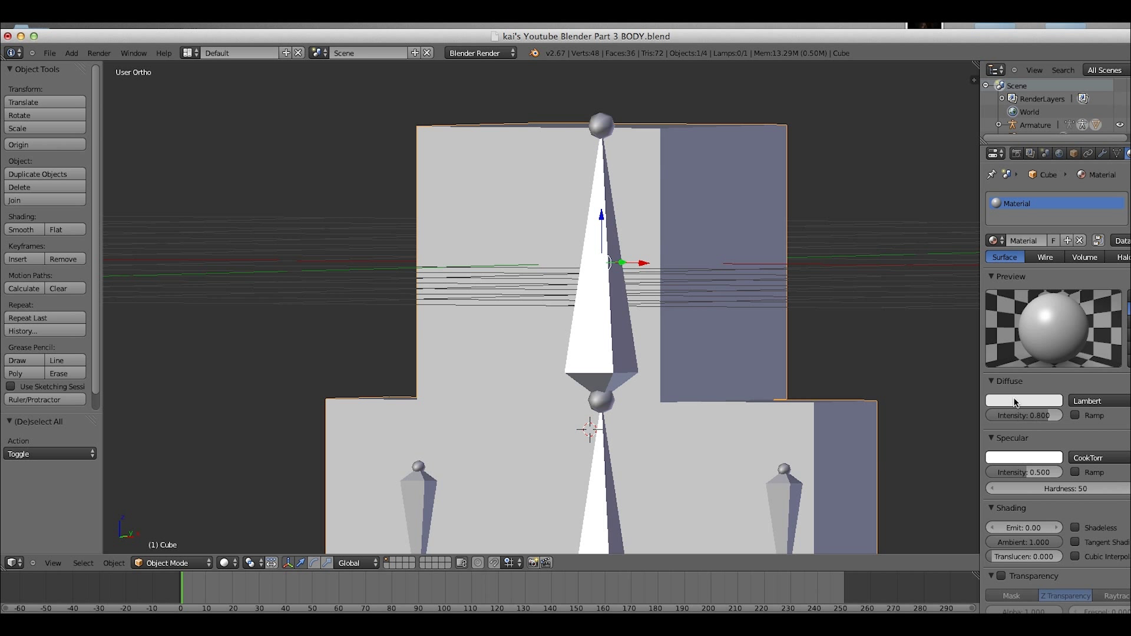
{"action": "left_click_drag", "start_coordinate": [1026, 477], "coordinate": [943, 478]}
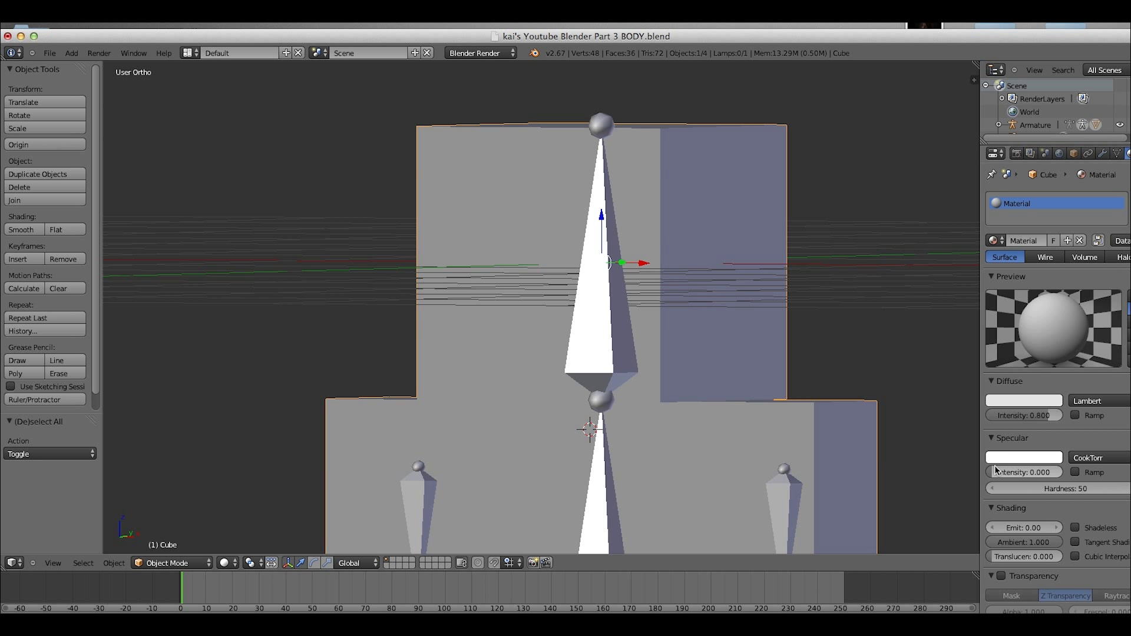
{"action": "mouse_move", "coordinate": [1000, 475]}
{"action": "left_mouse_down"}
{"action": "mouse_move", "coordinate": [994, 469]}
{"action": "mouse_move", "coordinate": [1003, 476]}
{"action": "left_mouse_up"}
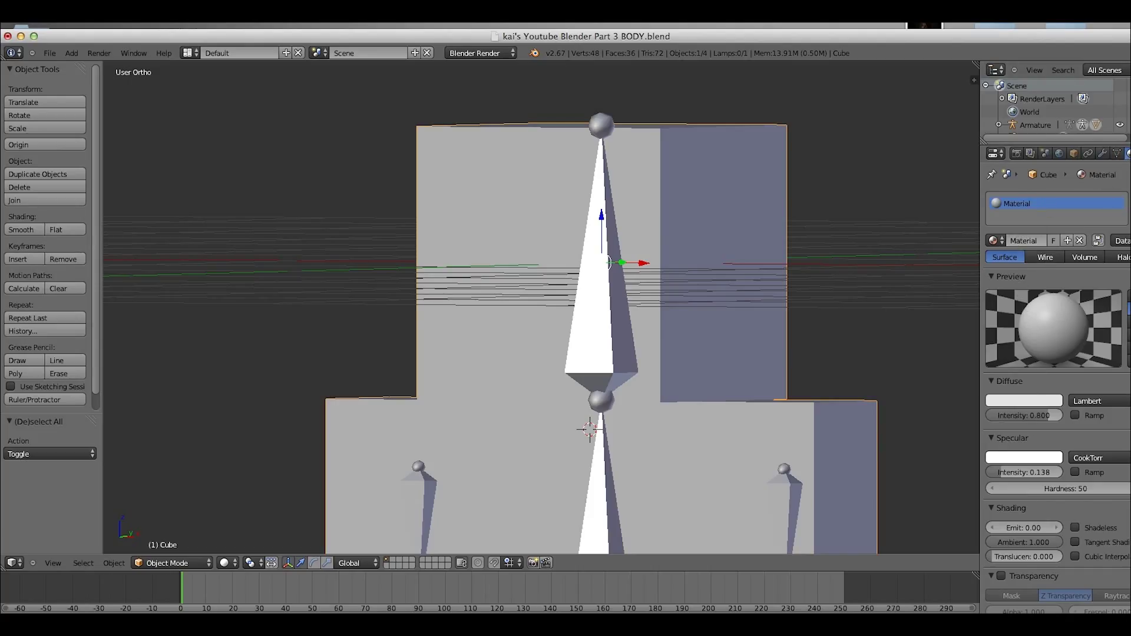
Set the type of the body material's texture "Tex" to Image or Movie.
{"action": "left_click", "coordinate": [1126, 153]}
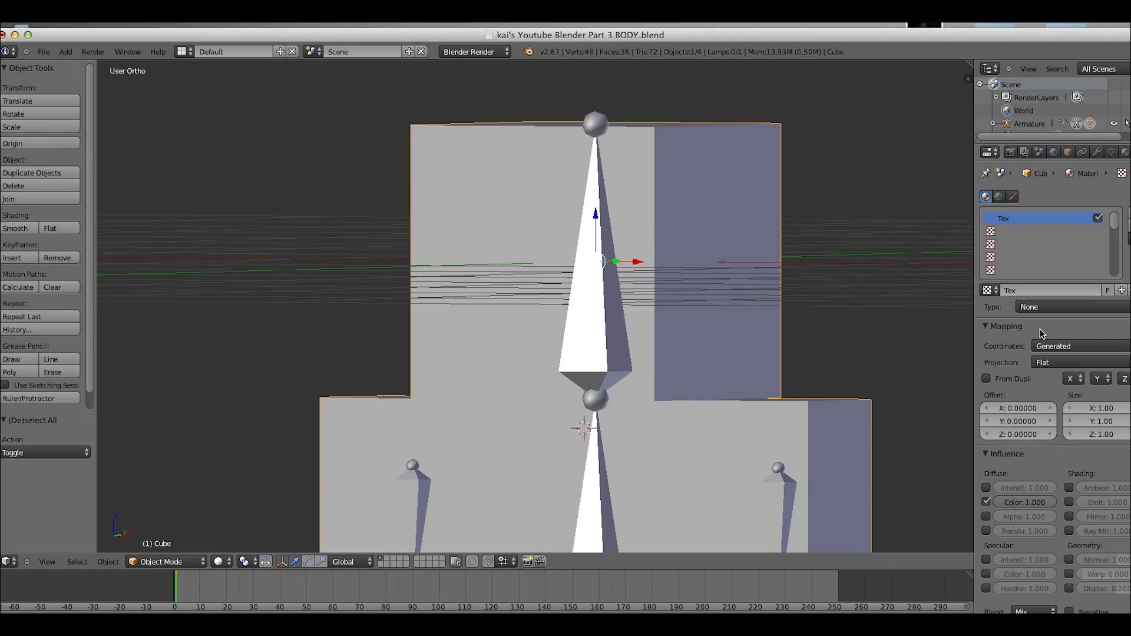
{"action": "left_click", "coordinate": [1028, 307]}
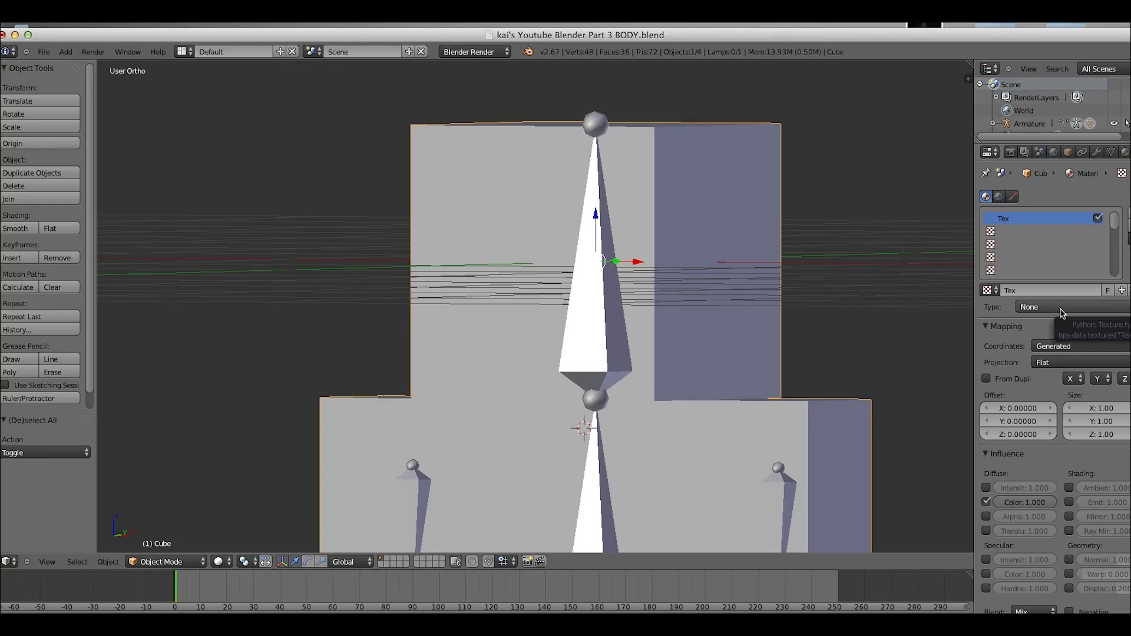
{"action": "left_click", "coordinate": [1060, 310]}
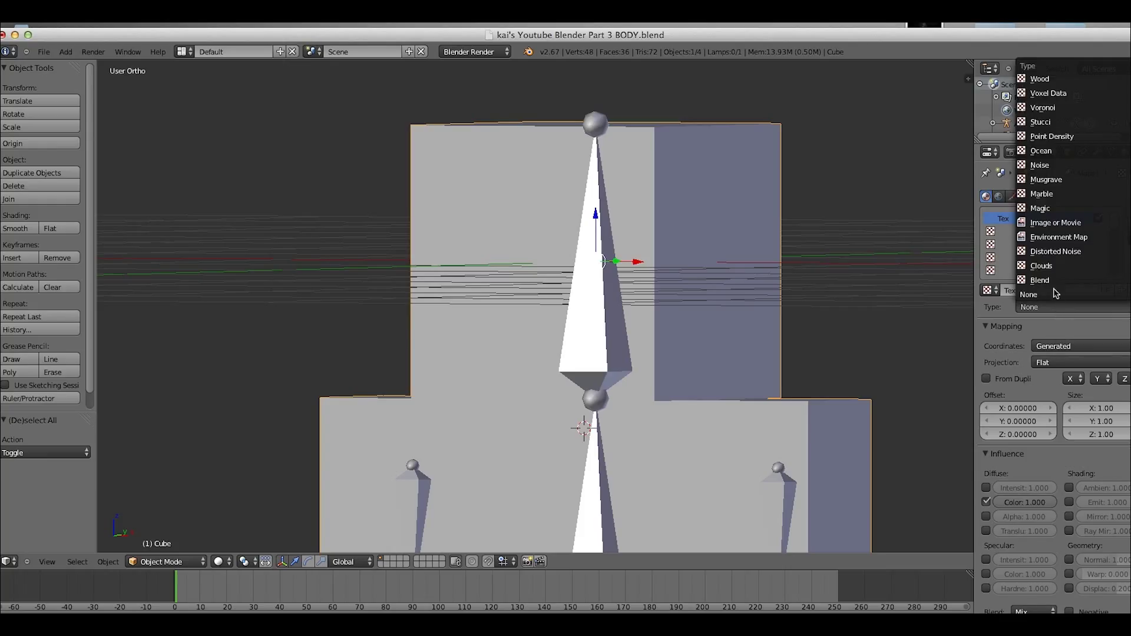
{"action": "left_click", "coordinate": [1041, 230]}
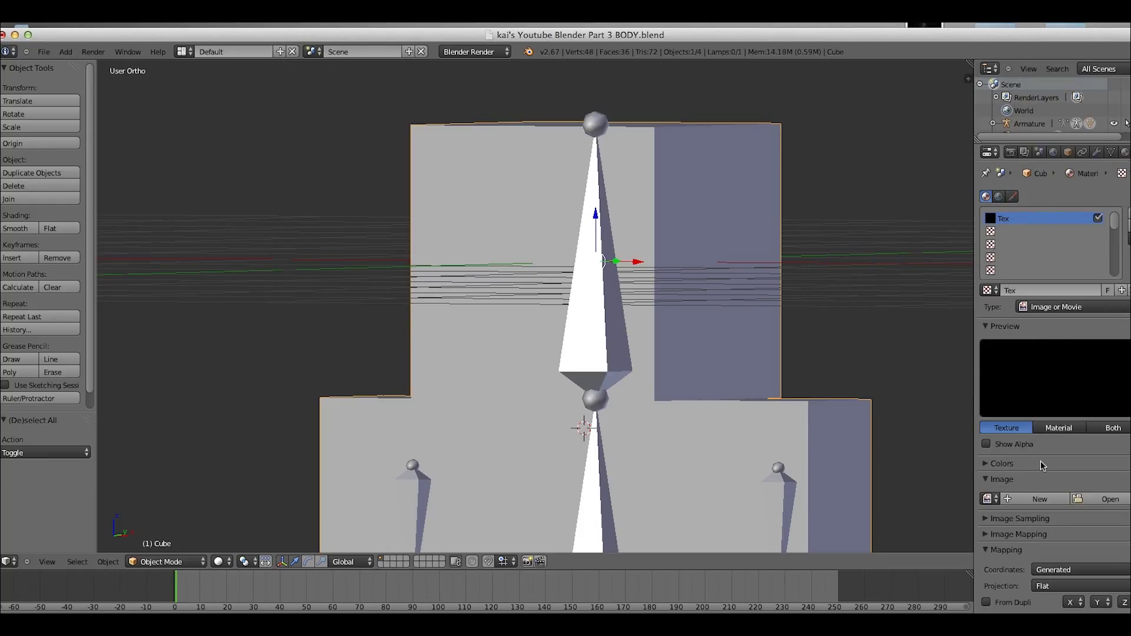
Expand the texture's Image Sampling, Image Mapping and Colors settings.
{"action": "scroll", "coordinate": [1039, 466], "scroll_direction": "down", "scroll_amount": 4}
{"action": "left_click", "coordinate": [1023, 414]}
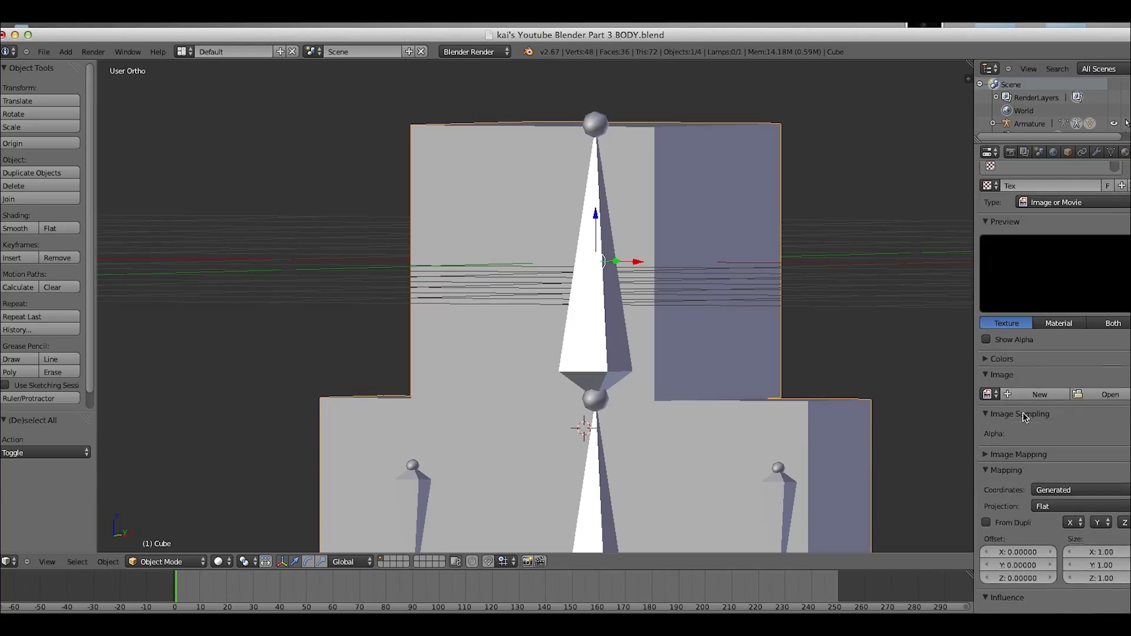
{"action": "left_click", "coordinate": [1025, 454]}
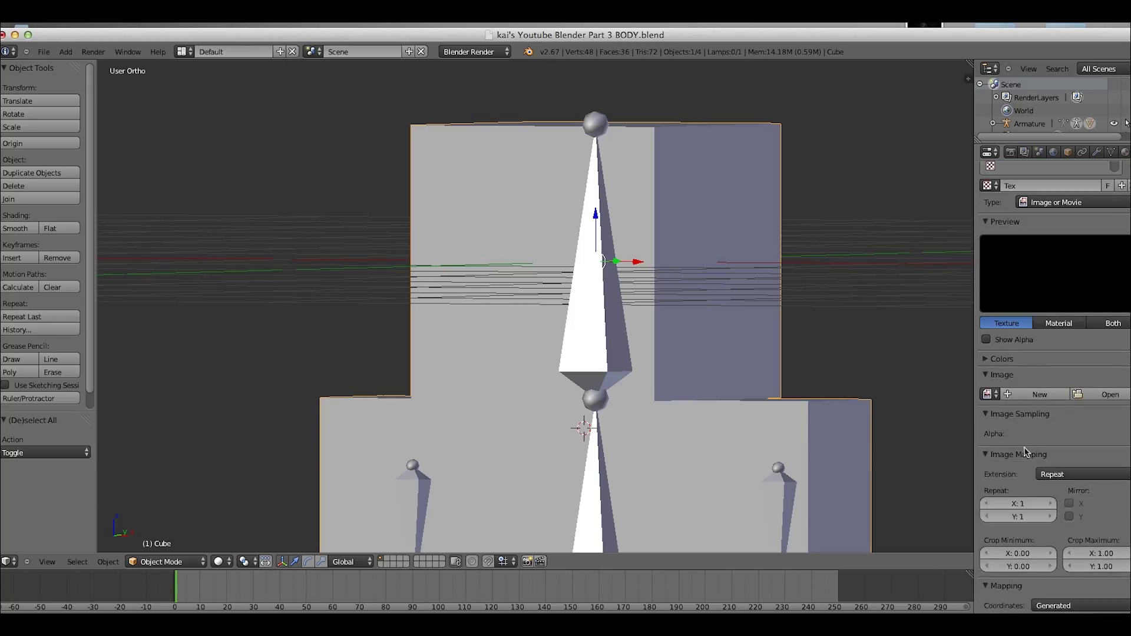
{"action": "scroll", "coordinate": [1024, 452], "scroll_direction": "down", "scroll_amount": 6}
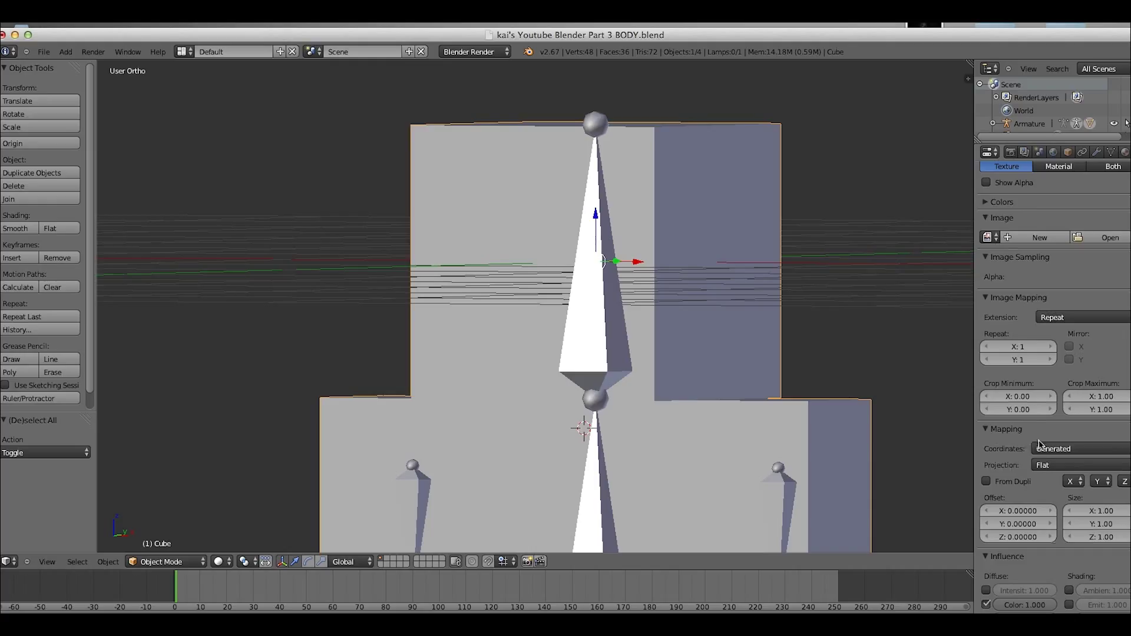
{"action": "scroll", "coordinate": [1022, 366], "scroll_direction": "up", "scroll_amount": 3}
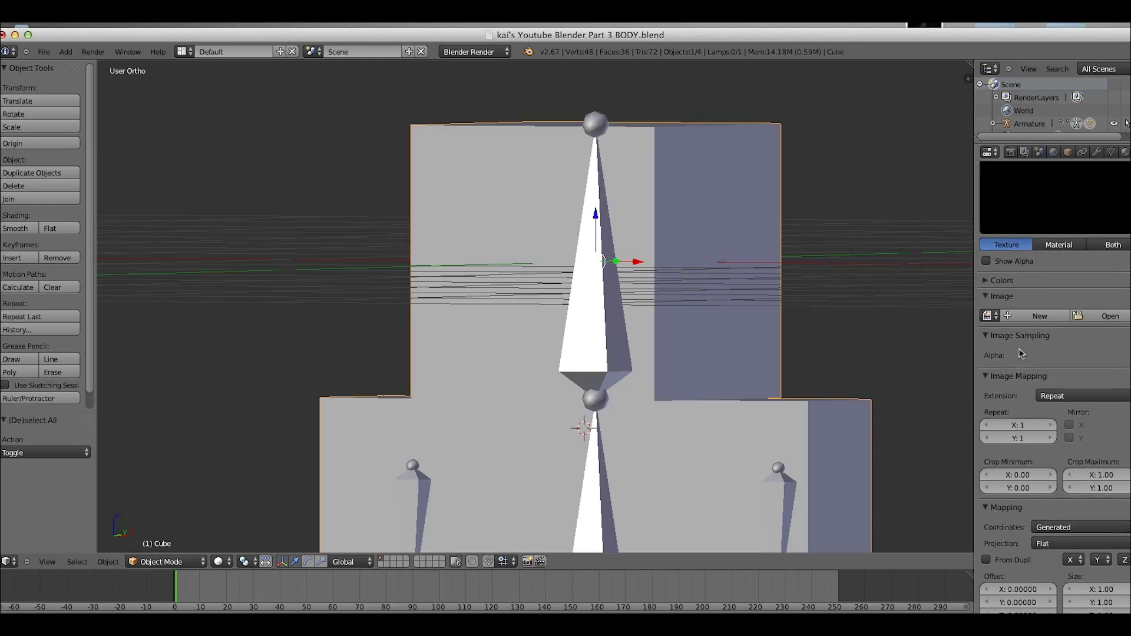
{"action": "left_click", "coordinate": [1003, 280]}
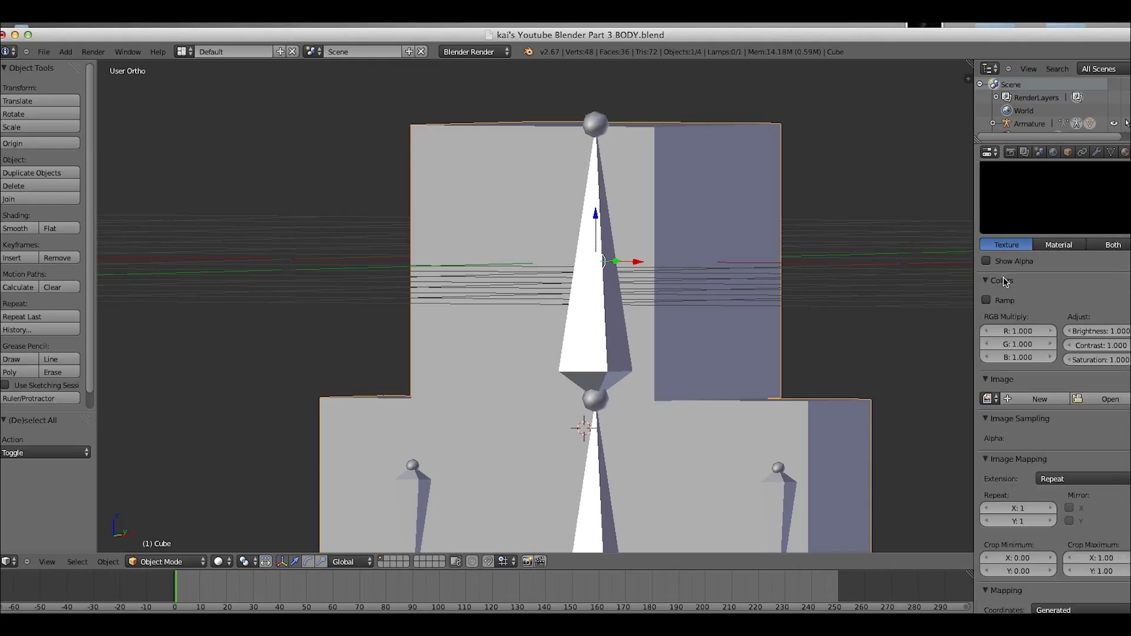
Set the texture's mapping coordinates to UV.
{"action": "scroll", "coordinate": [1036, 327], "scroll_direction": "down", "scroll_amount": 5}
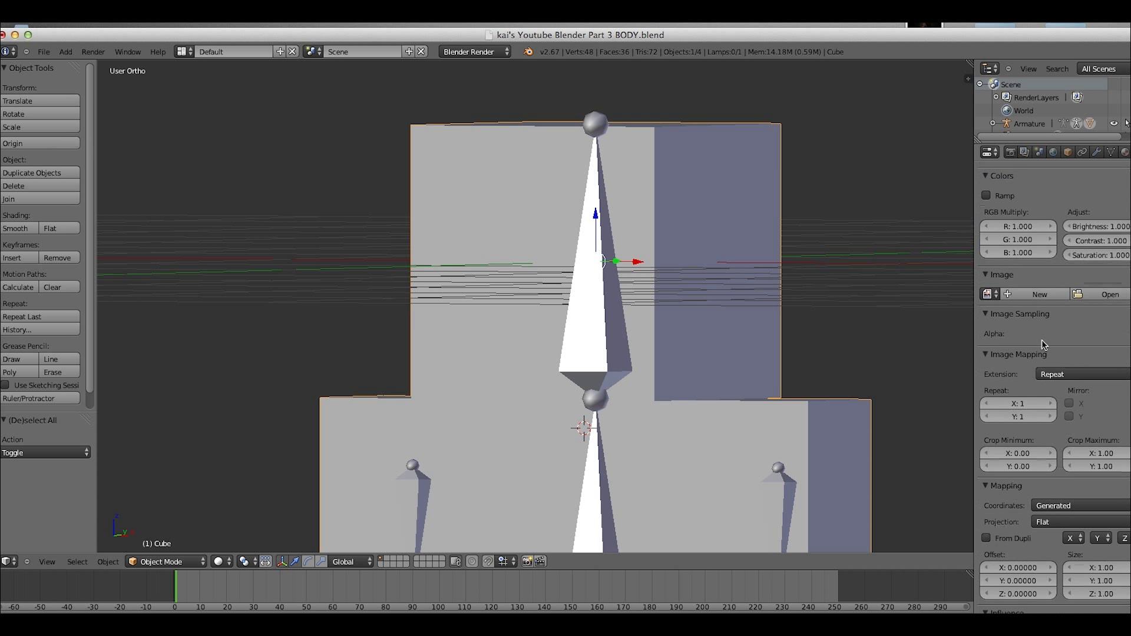
{"action": "scroll", "coordinate": [1041, 341], "scroll_direction": "down", "scroll_amount": 4}
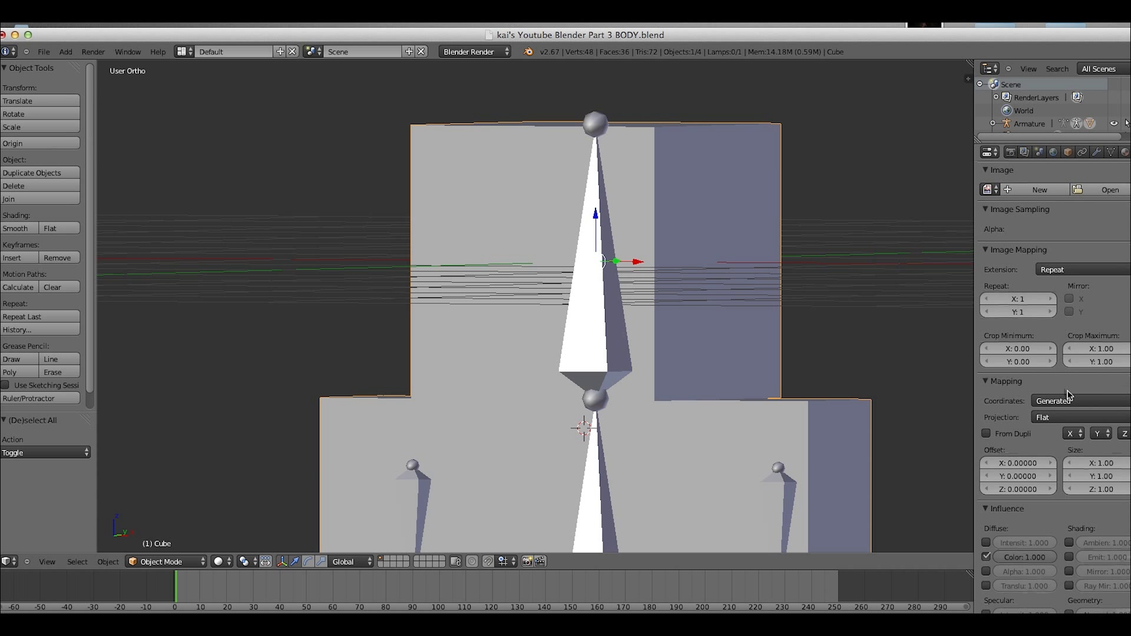
{"action": "left_click", "coordinate": [1067, 399]}
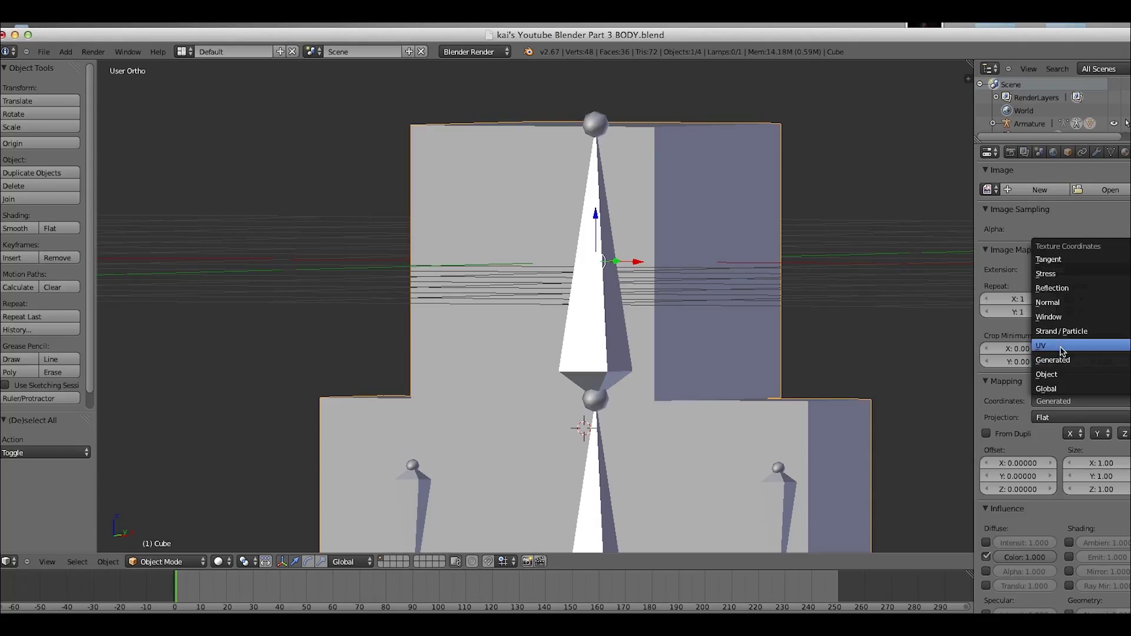
{"action": "left_click", "coordinate": [1062, 348]}
{"action": "left_click", "coordinate": [1080, 401]}
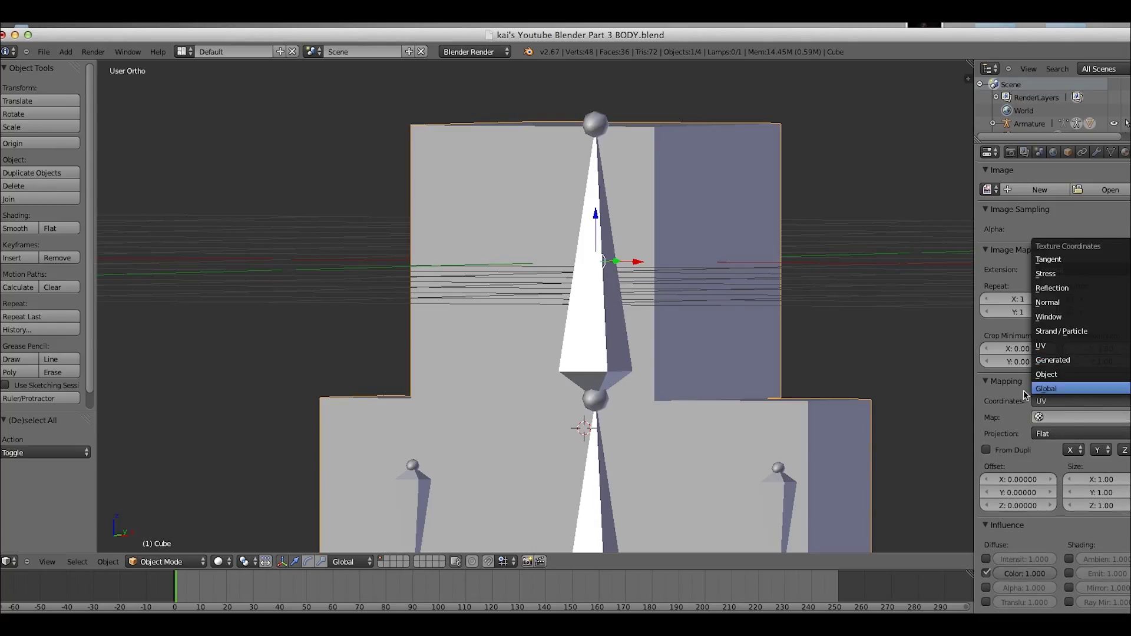
{"action": "left_click", "coordinate": [1049, 347]}
Collapse the texture's Image Mapping, Mapping and Influence settings.
{"action": "scroll", "coordinate": [1046, 437], "scroll_direction": "up", "scroll_amount": 1}
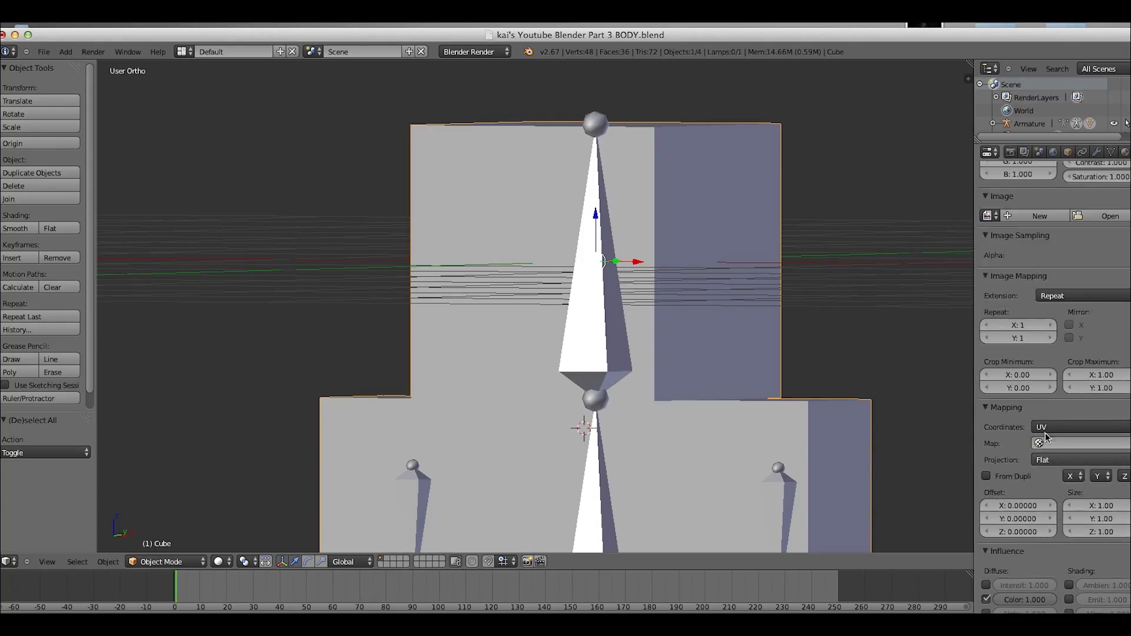
{"action": "scroll", "coordinate": [1046, 437], "scroll_direction": "up", "scroll_amount": 3}
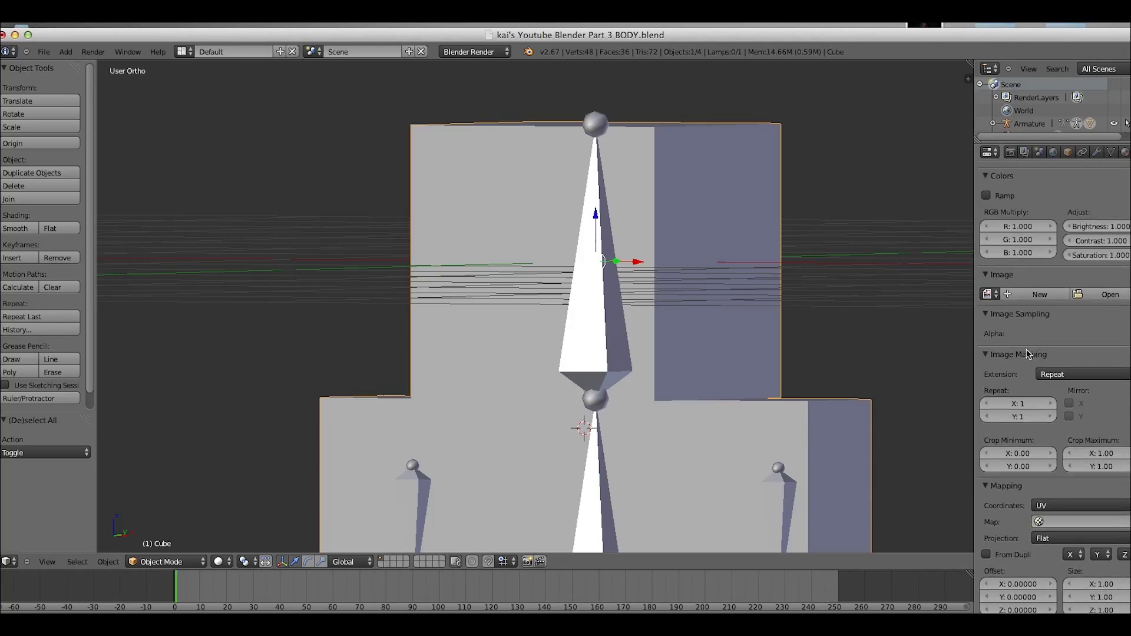
{"action": "left_click", "coordinate": [1032, 315]}
{"action": "left_click", "coordinate": [1032, 315]}
{"action": "left_click", "coordinate": [1026, 355]}
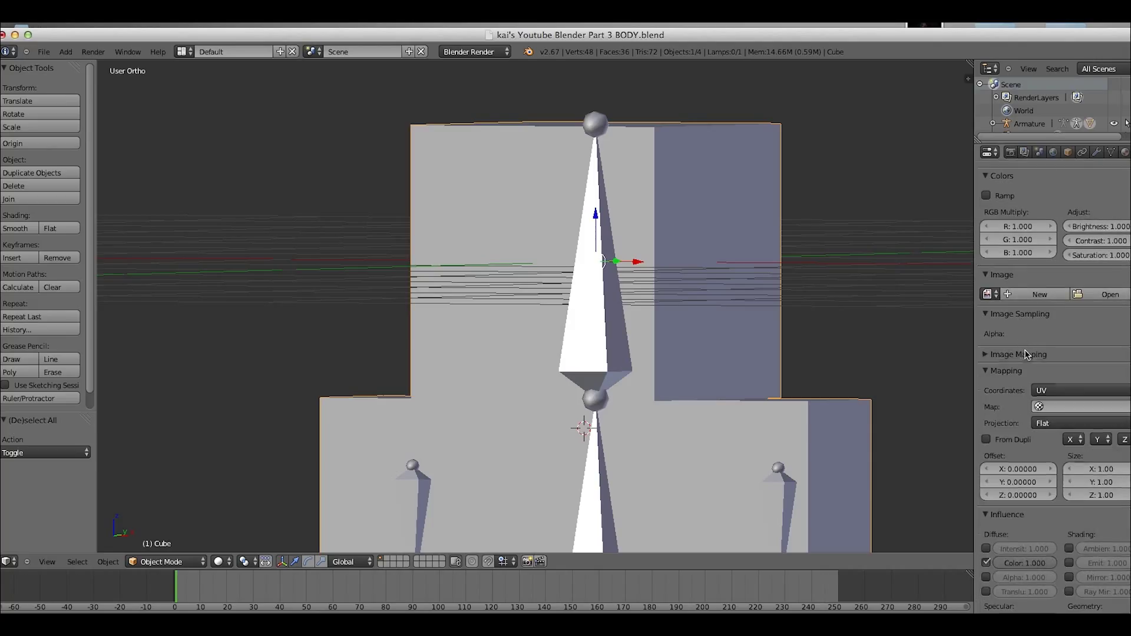
{"action": "left_click", "coordinate": [1021, 371]}
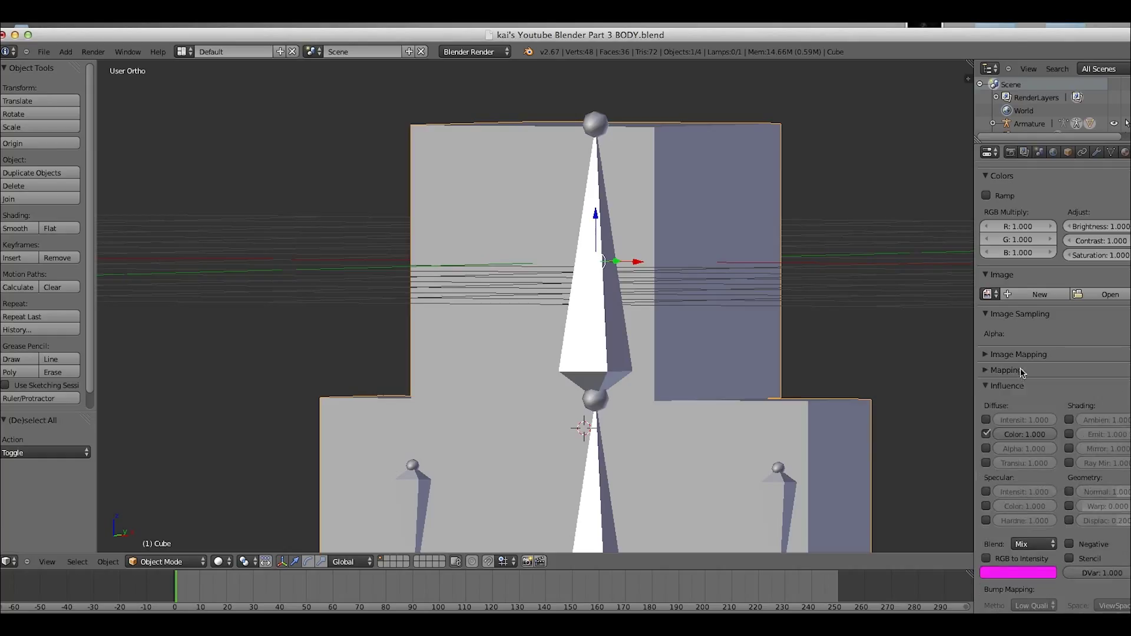
{"action": "left_click", "coordinate": [1021, 387]}
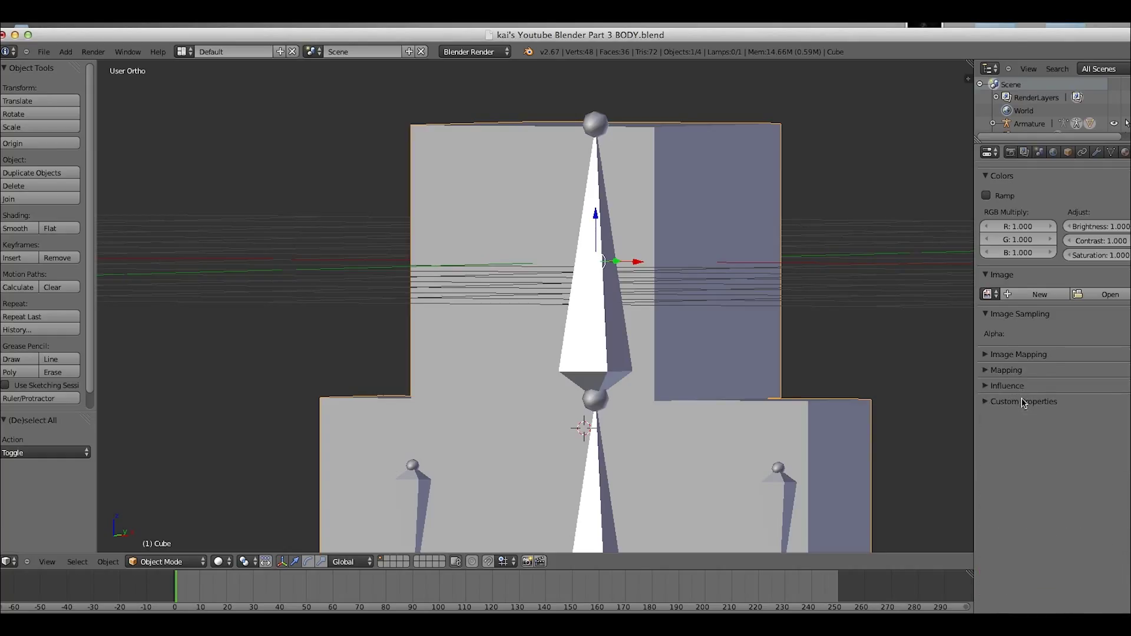
{"action": "left_click", "coordinate": [1016, 313]}
{"action": "left_click", "coordinate": [1017, 313]}
Load "Tutotial Texture.png" from the desktop as the texture's image and check its preview.
{"action": "left_click", "coordinate": [1091, 296]}
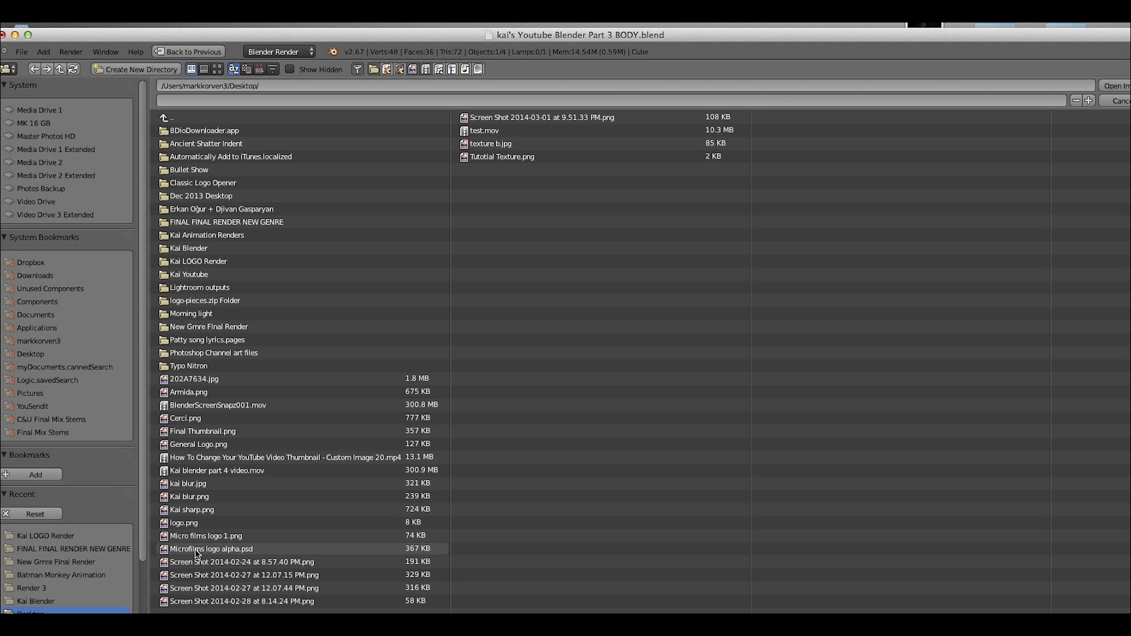
{"action": "left_click", "coordinate": [498, 155]}
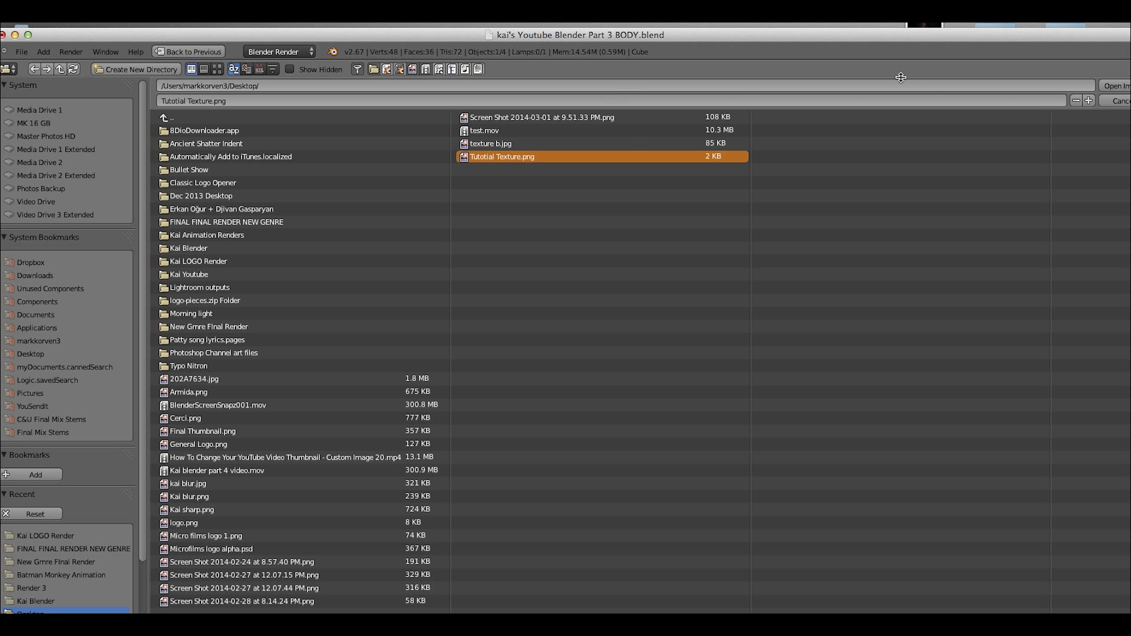
{"action": "left_click", "coordinate": [1115, 86]}
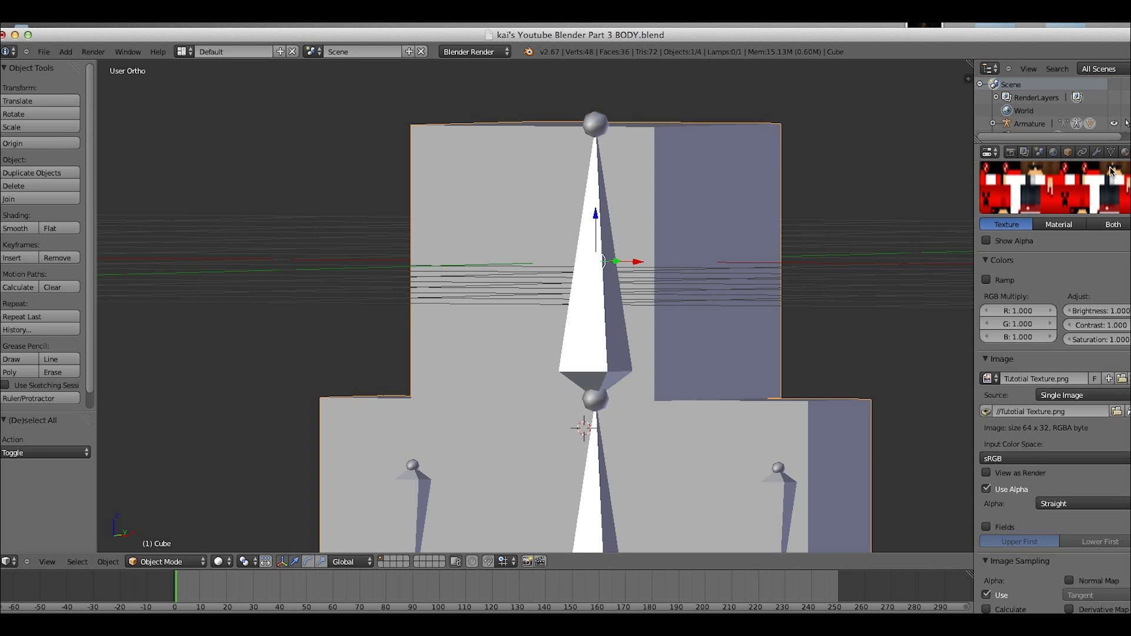
{"action": "scroll", "coordinate": [1070, 215], "scroll_direction": "up", "scroll_amount": 1}
{"action": "scroll", "coordinate": [1070, 215], "scroll_direction": "up", "scroll_amount": 3}
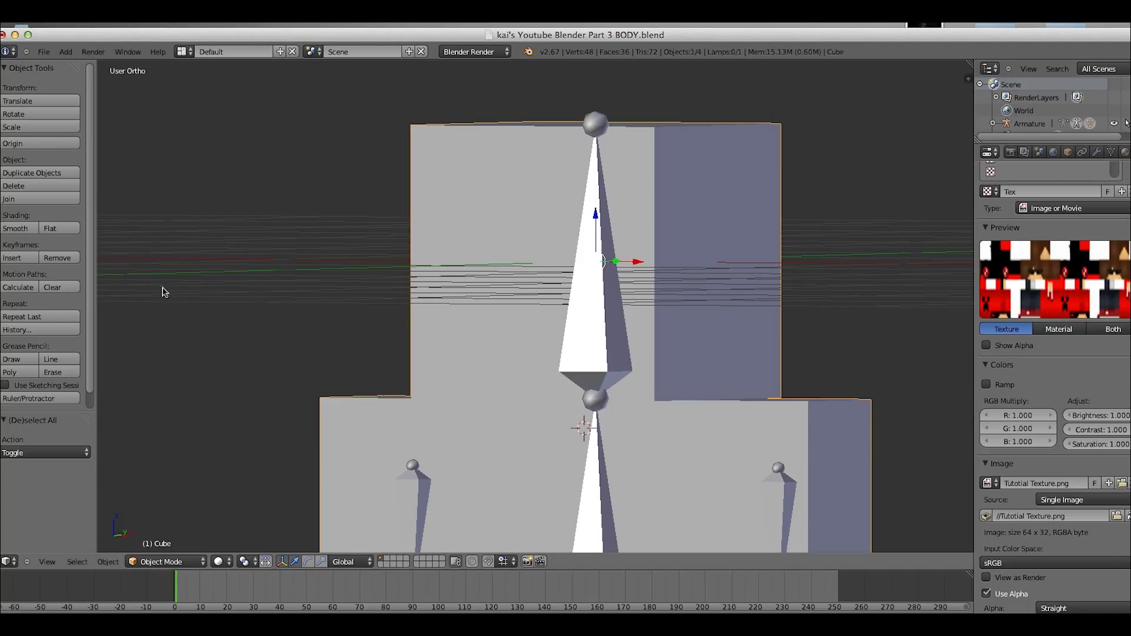
Split the 3D view into two areas with the tool shelf hidden, and switch the narrower area to the UV/Image Editor.
{"action": "key", "text": "t"}
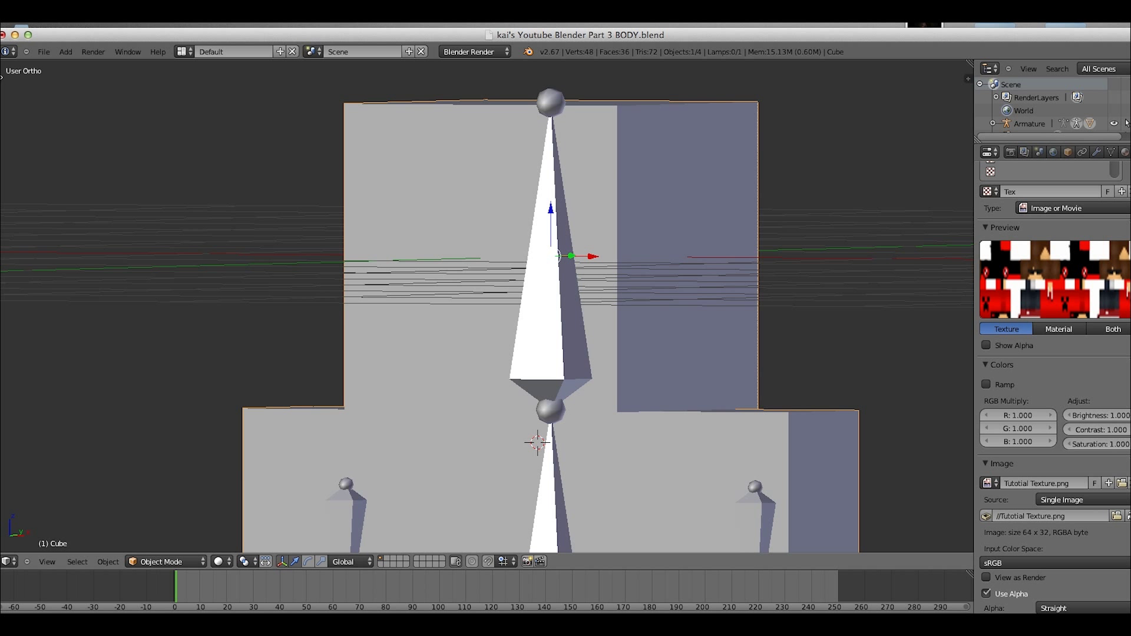
{"action": "left_click", "coordinate": [2, 76]}
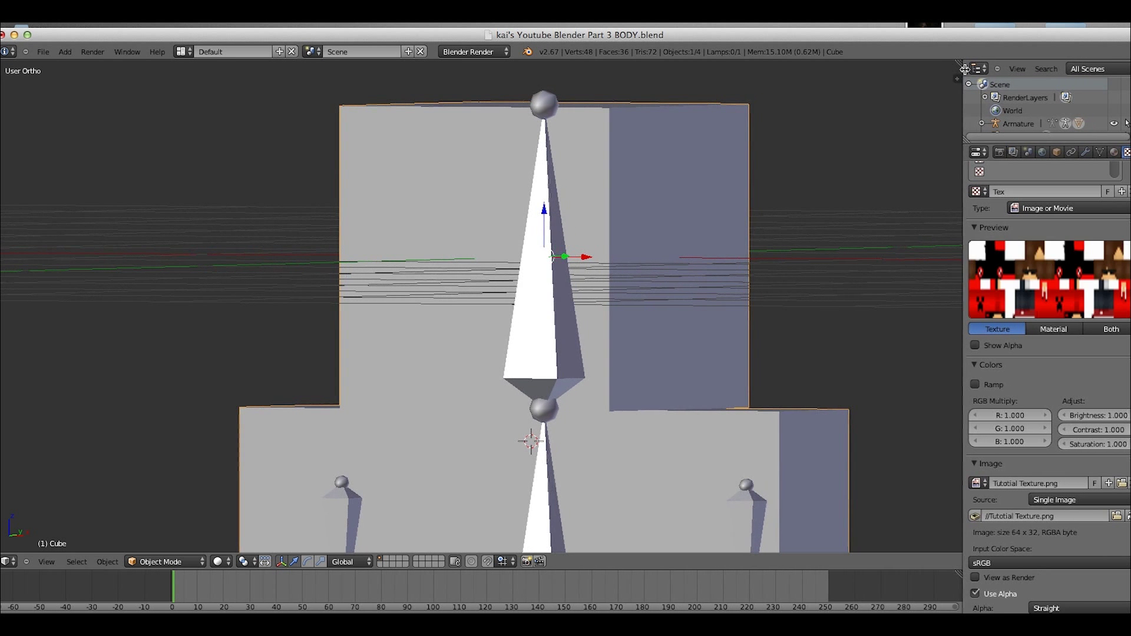
{"action": "left_click_drag", "start_coordinate": [971, 62], "coordinate": [646, 104]}
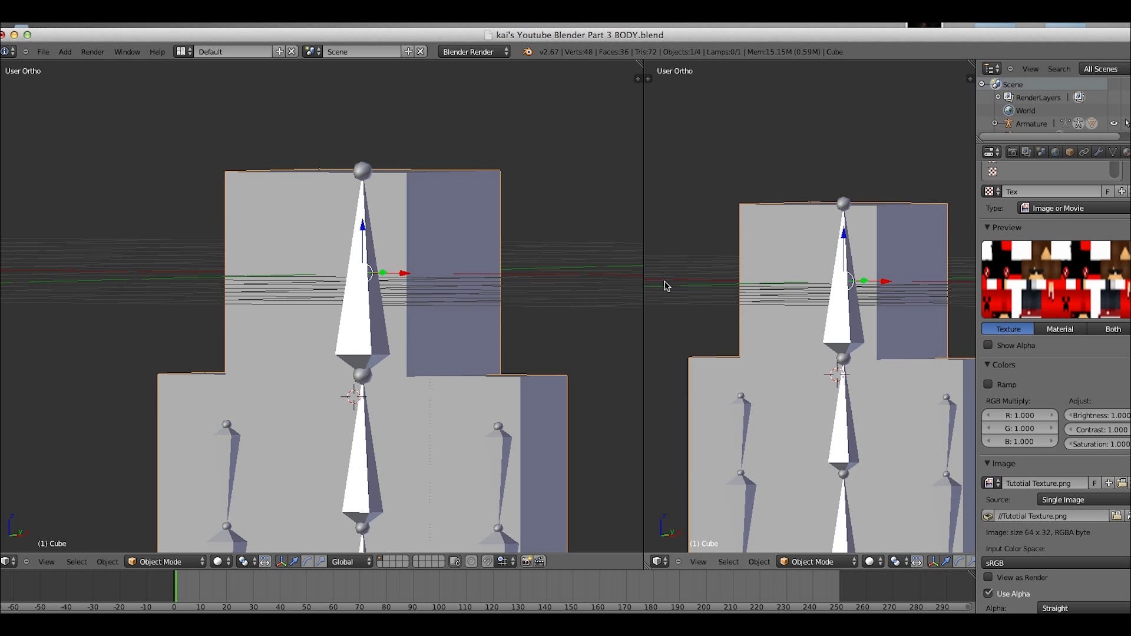
{"action": "left_click_drag", "start_coordinate": [644, 280], "coordinate": [366, 341]}
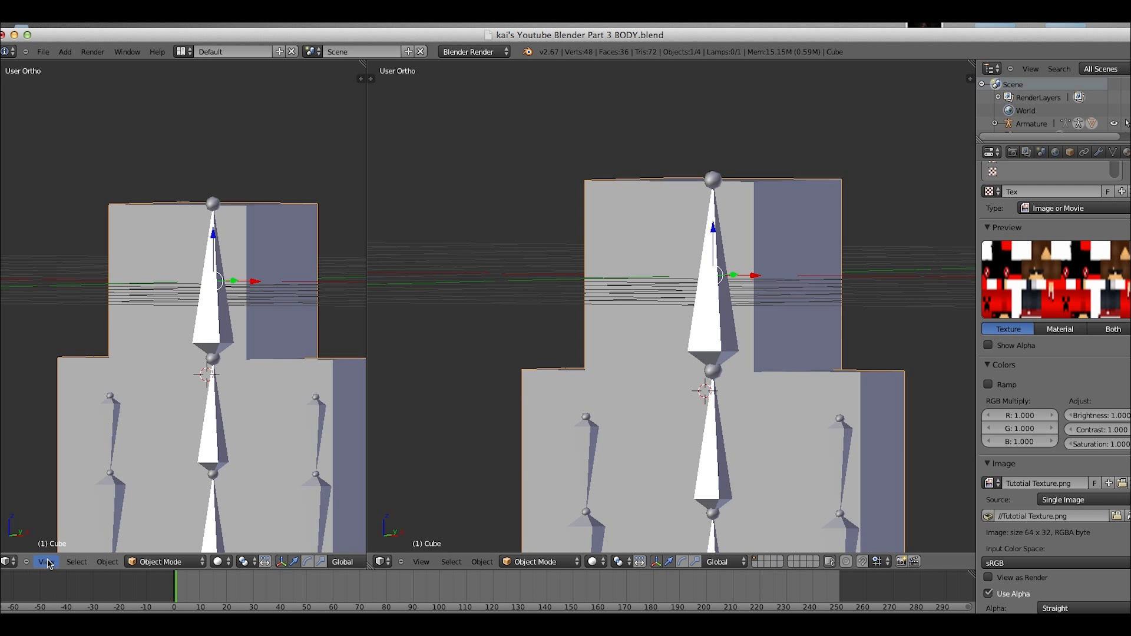
{"action": "left_click", "coordinate": [9, 562]}
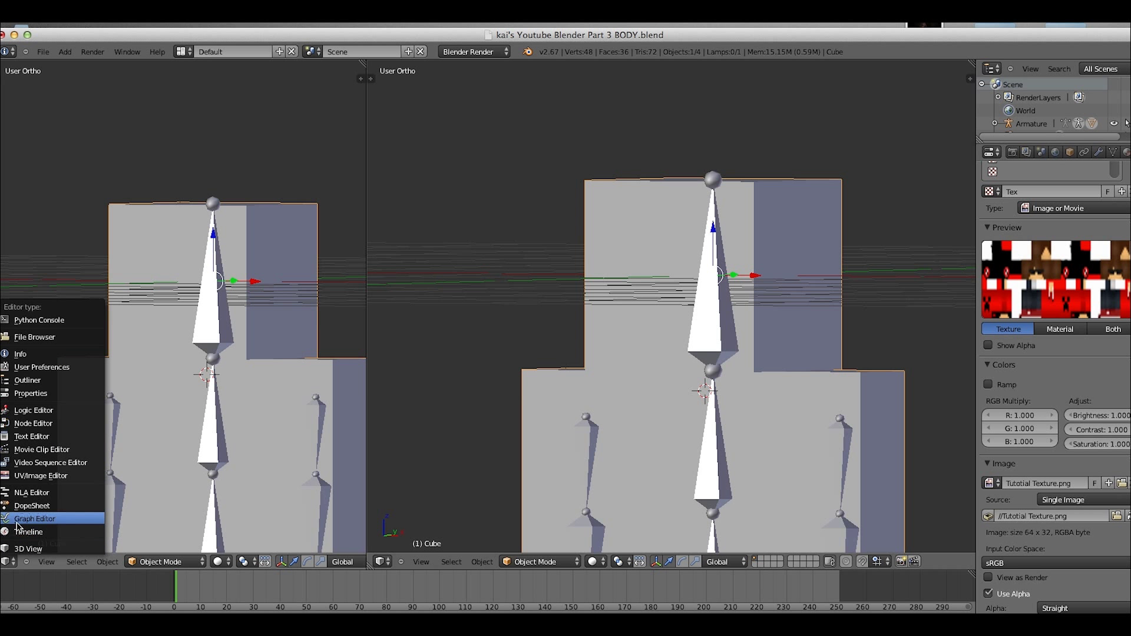
{"action": "left_click", "coordinate": [35, 477]}
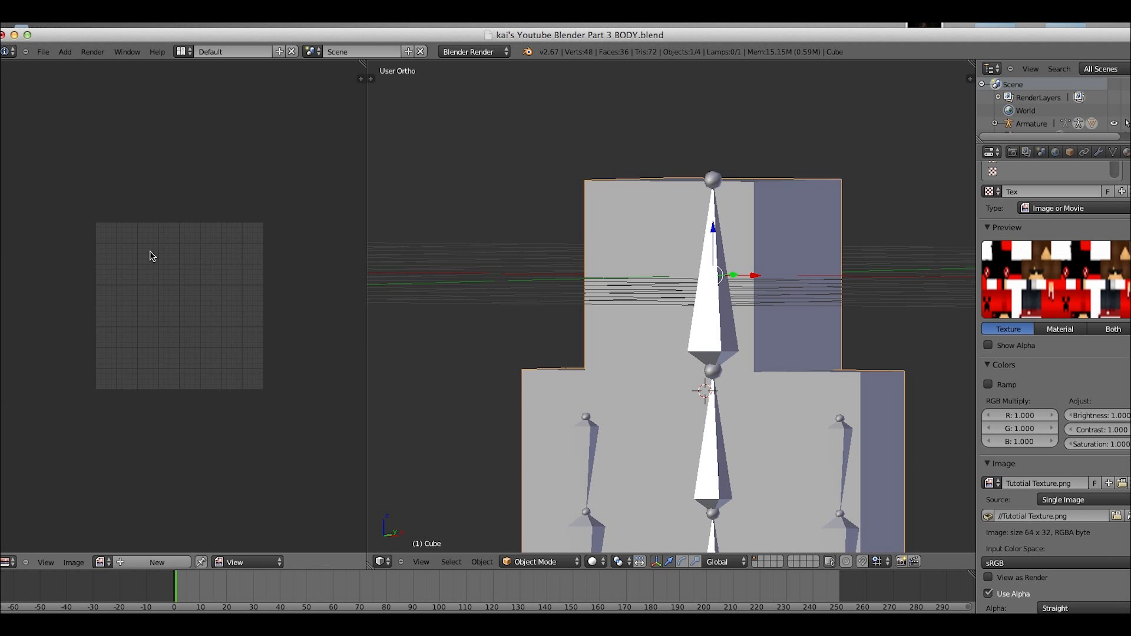
Put the body mesh into Edit Mode and select all of its geometry.
{"action": "scroll", "coordinate": [151, 255], "scroll_direction": "up", "scroll_amount": 1}
{"action": "key", "text": "Tab"}
{"action": "key", "text": "a"}
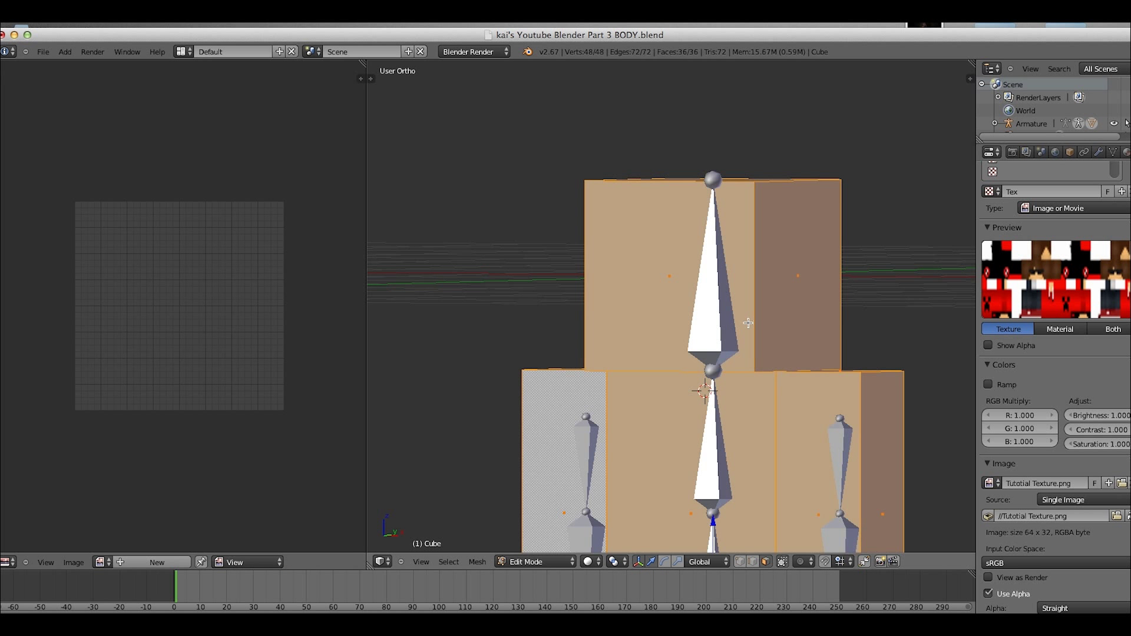
Assign Tutotial Texture.png to all faces of the body mesh in the UV/Image Editor.
{"action": "middle_click_drag", "start_coordinate": [748, 322], "coordinate": [816, 355]}
{"action": "key", "text": "a"}
{"action": "key", "text": "a"}
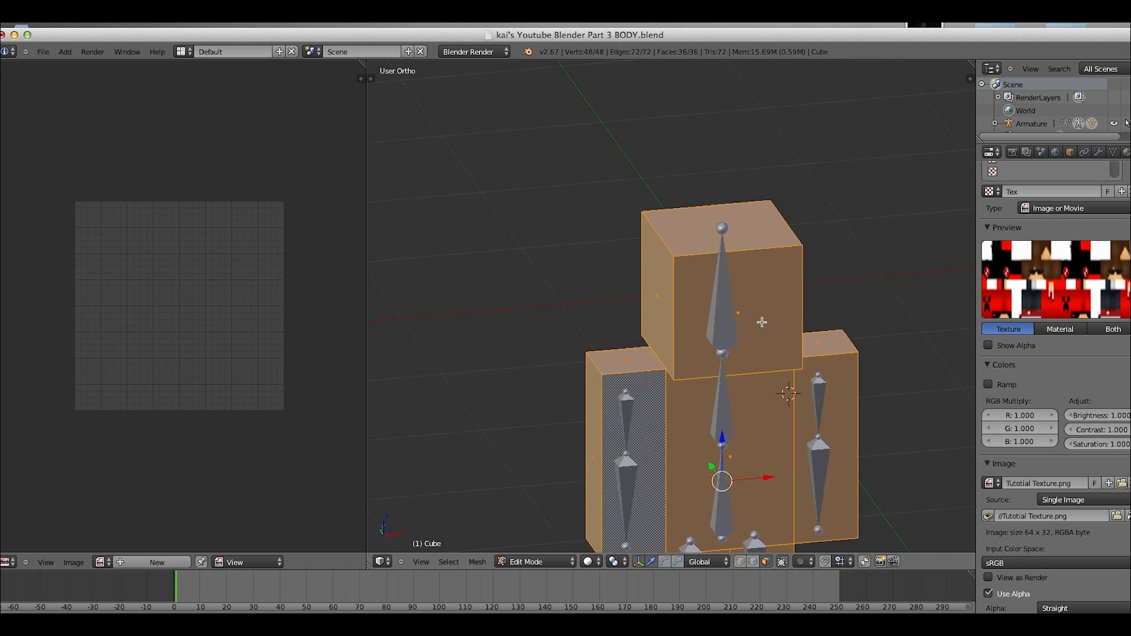
{"action": "middle_click_drag", "start_coordinate": [762, 322], "coordinate": [720, 321]}
{"action": "key", "text": "a"}
{"action": "key", "text": "a"}
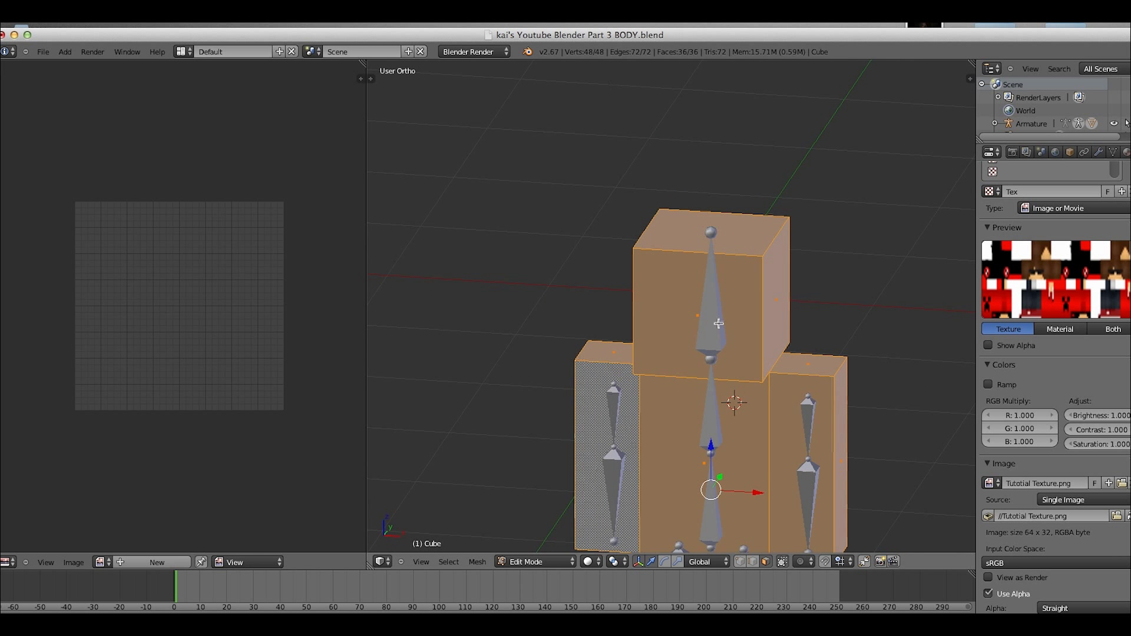
{"action": "left_click", "coordinate": [100, 562]}
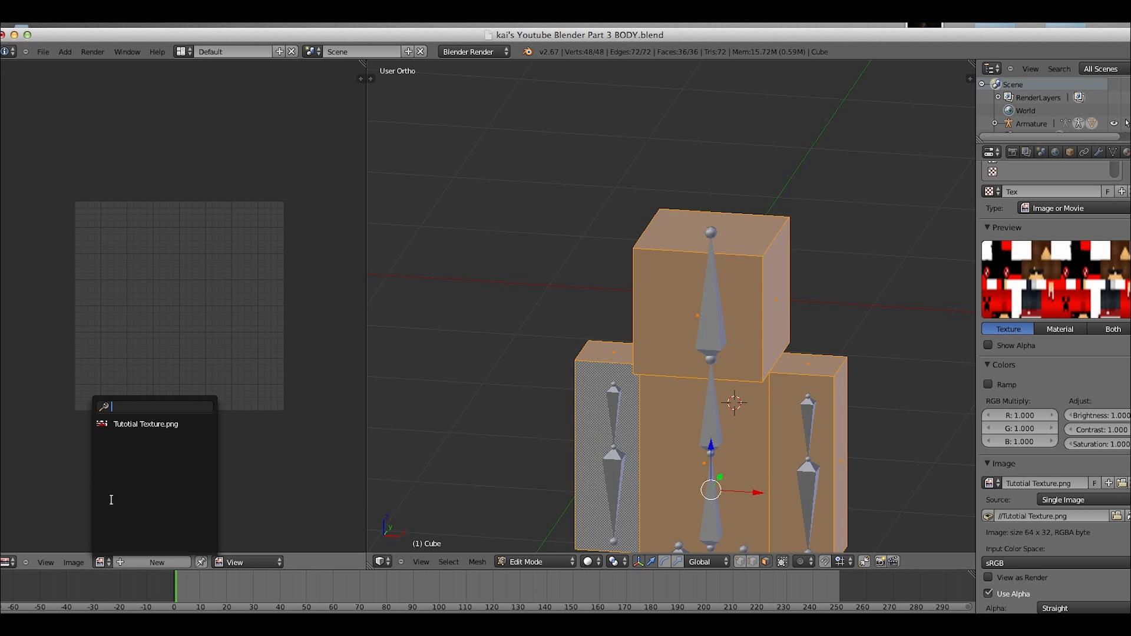
{"action": "left_click", "coordinate": [152, 423]}
{"action": "scroll", "coordinate": [197, 358], "scroll_direction": "up", "scroll_amount": 6}
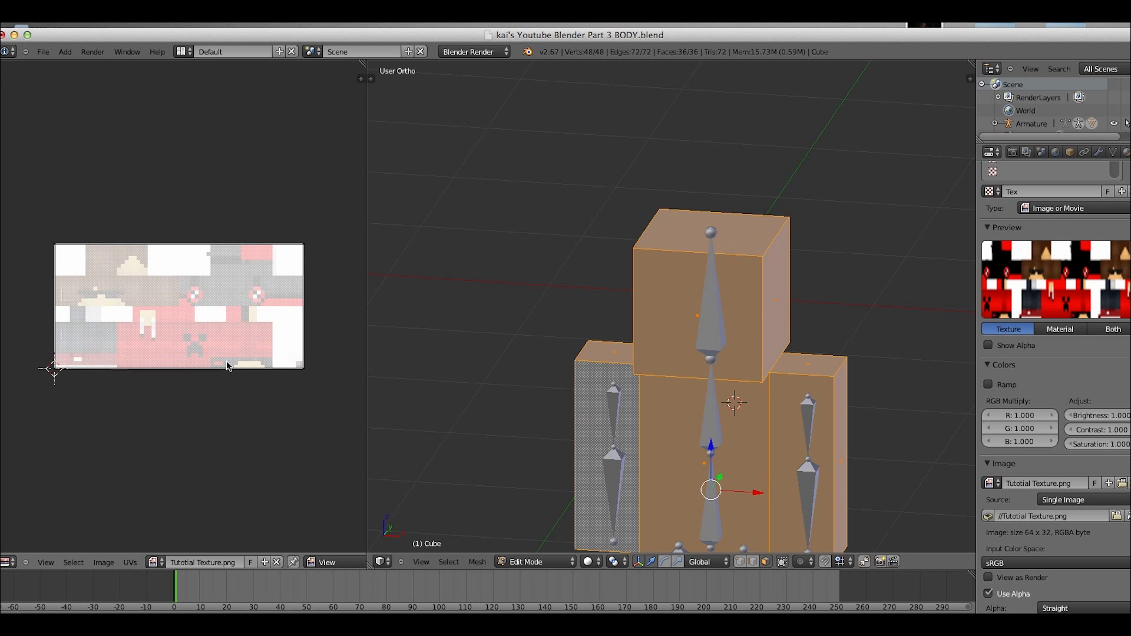
{"action": "scroll", "coordinate": [227, 366], "scroll_direction": "up", "scroll_amount": 1}
{"action": "key", "text": "t"}
{"action": "key", "text": "t"}
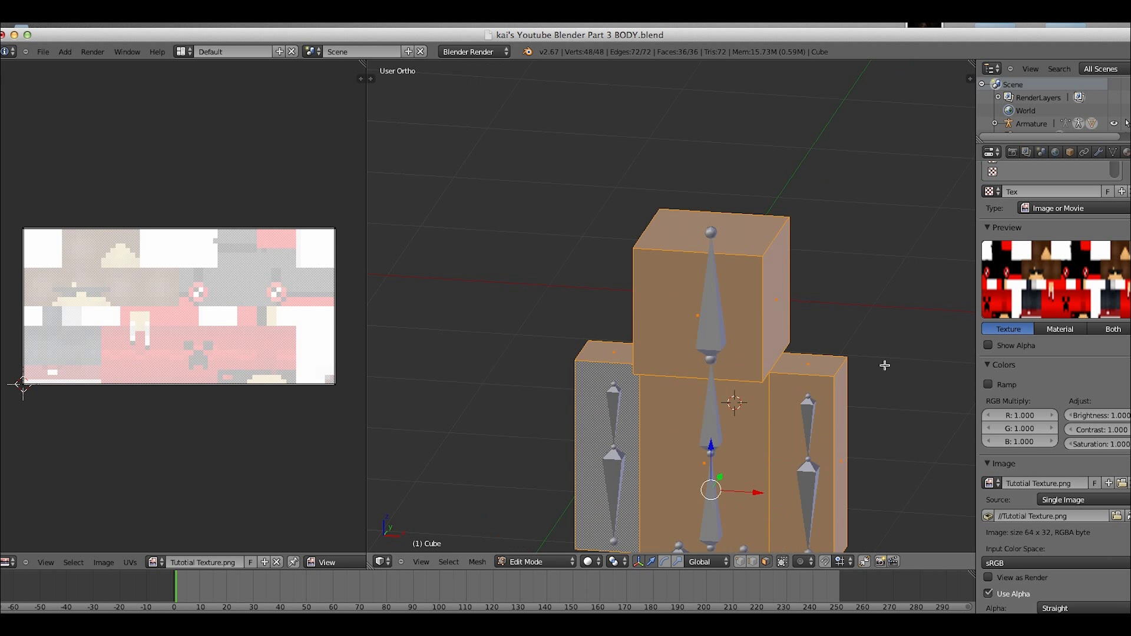
Turn on Textured Solid shading in the 3D view's display settings and deselect all of the mesh geometry.
{"action": "left_click", "coordinate": [830, 344]}
{"action": "key", "text": "n"}
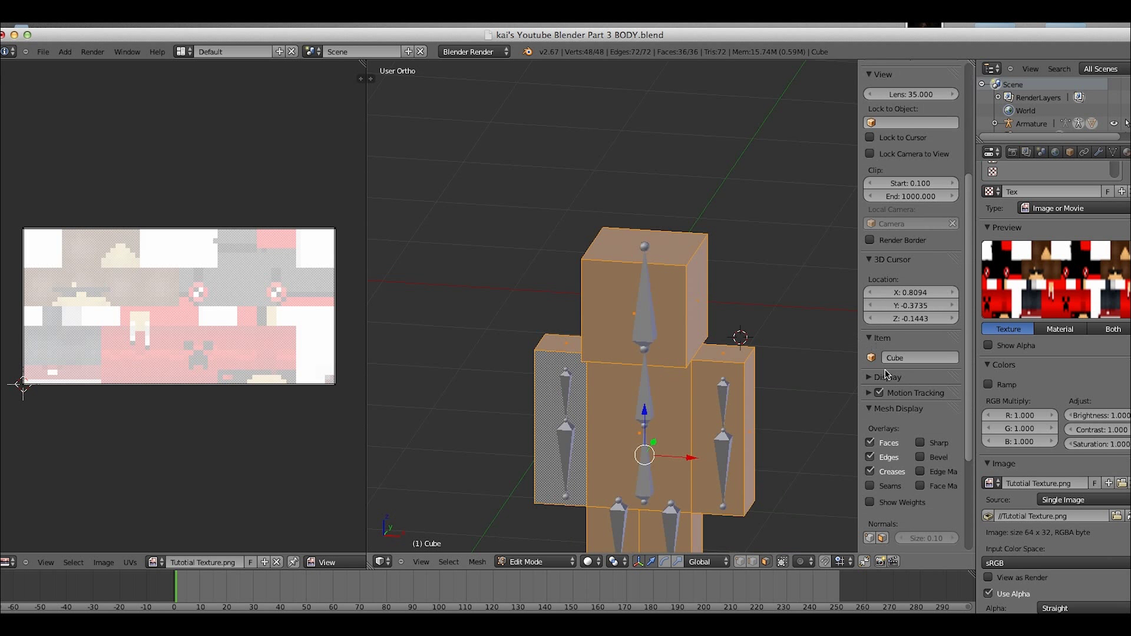
{"action": "scroll", "coordinate": [893, 462], "scroll_direction": "down", "scroll_amount": 3}
{"action": "left_click", "coordinate": [894, 299]}
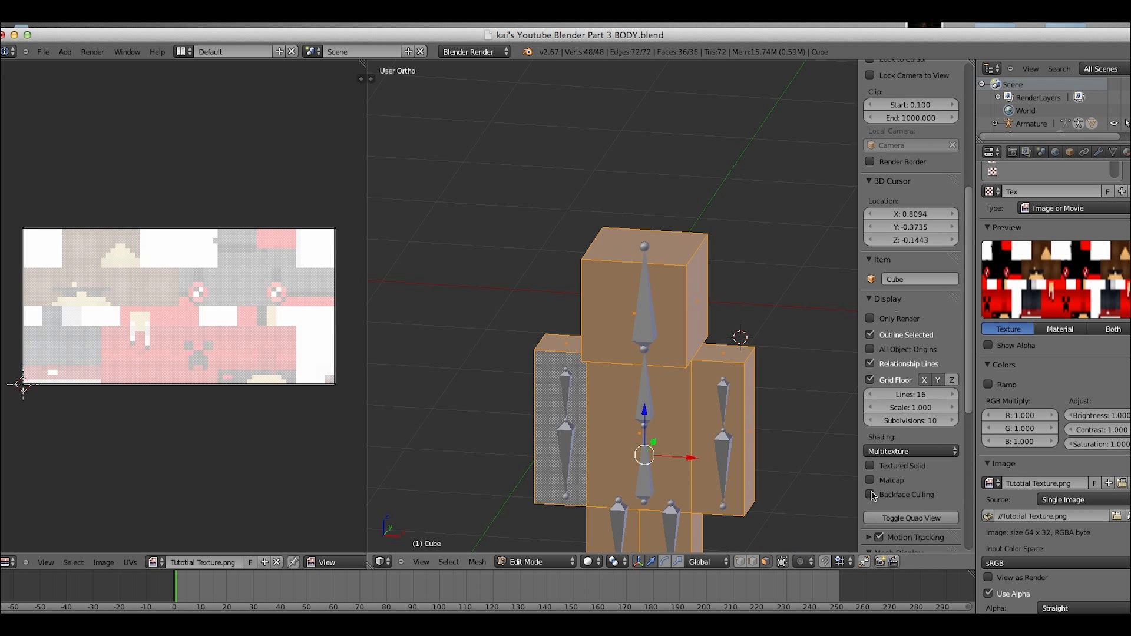
{"action": "left_click", "coordinate": [870, 466]}
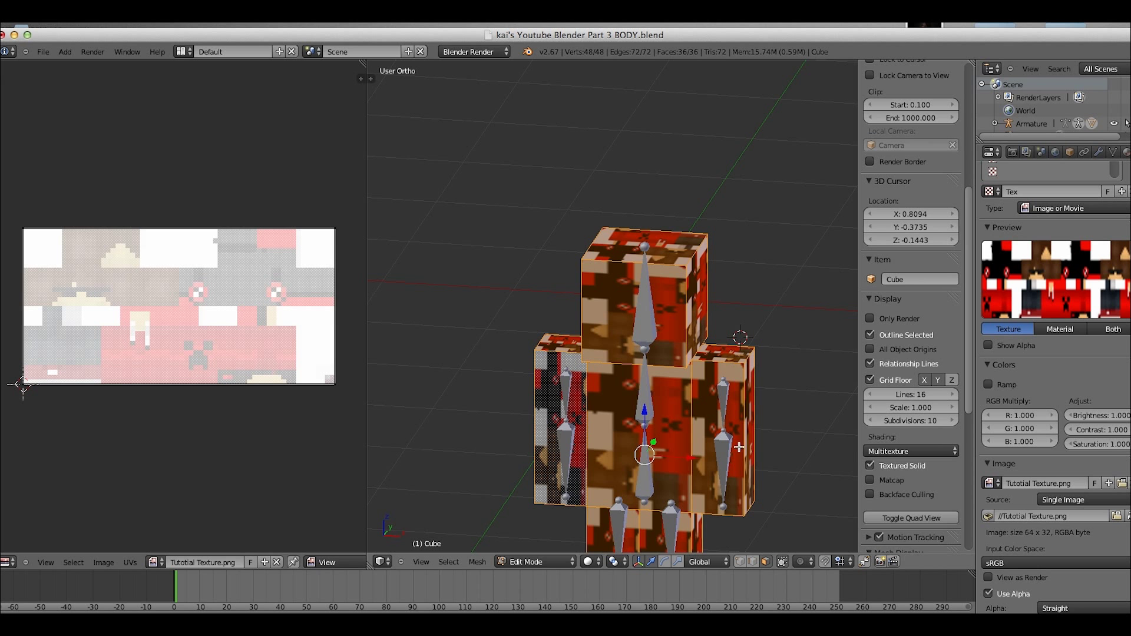
{"action": "left_click", "coordinate": [634, 421]}
{"action": "key", "text": "a"}
{"action": "scroll", "coordinate": [669, 410], "scroll_direction": "up", "scroll_amount": 1}
{"action": "middle_click_drag", "start_coordinate": [669, 411], "coordinate": [448, 307]}
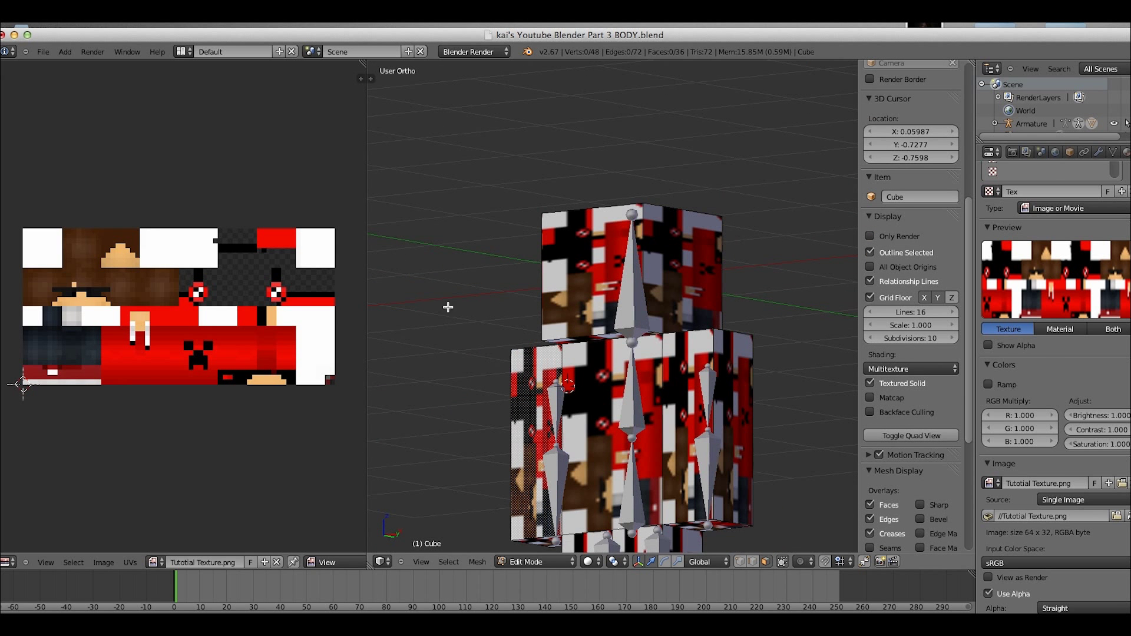
Render a test image of the character, then switch the render area back to the 3D View.
{"action": "left_click", "coordinate": [93, 52]}
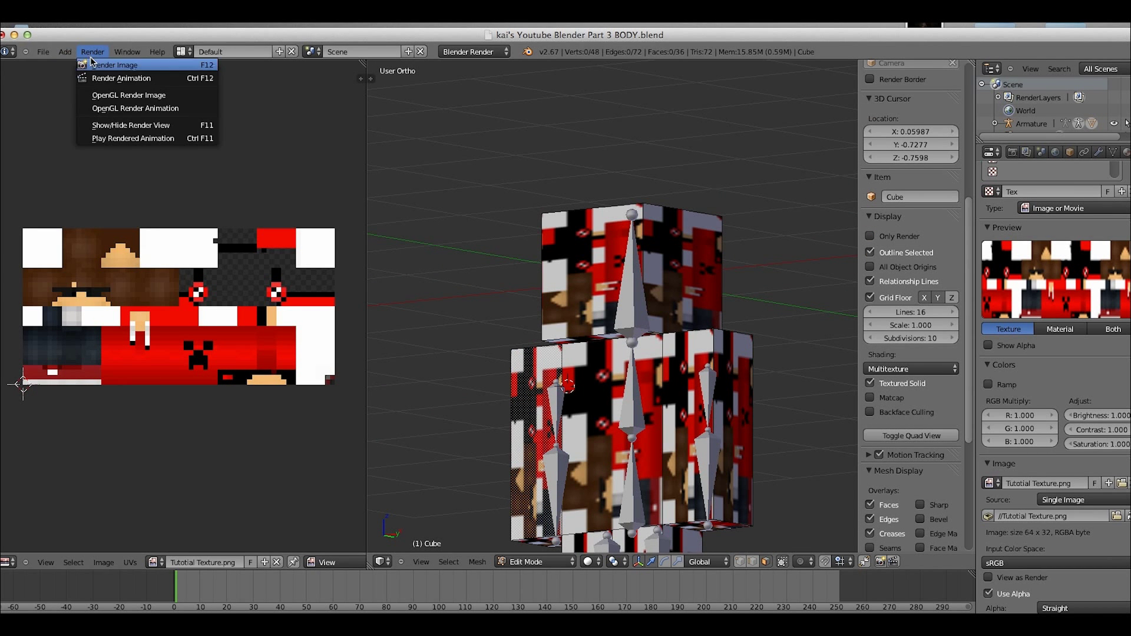
{"action": "left_click", "coordinate": [94, 65]}
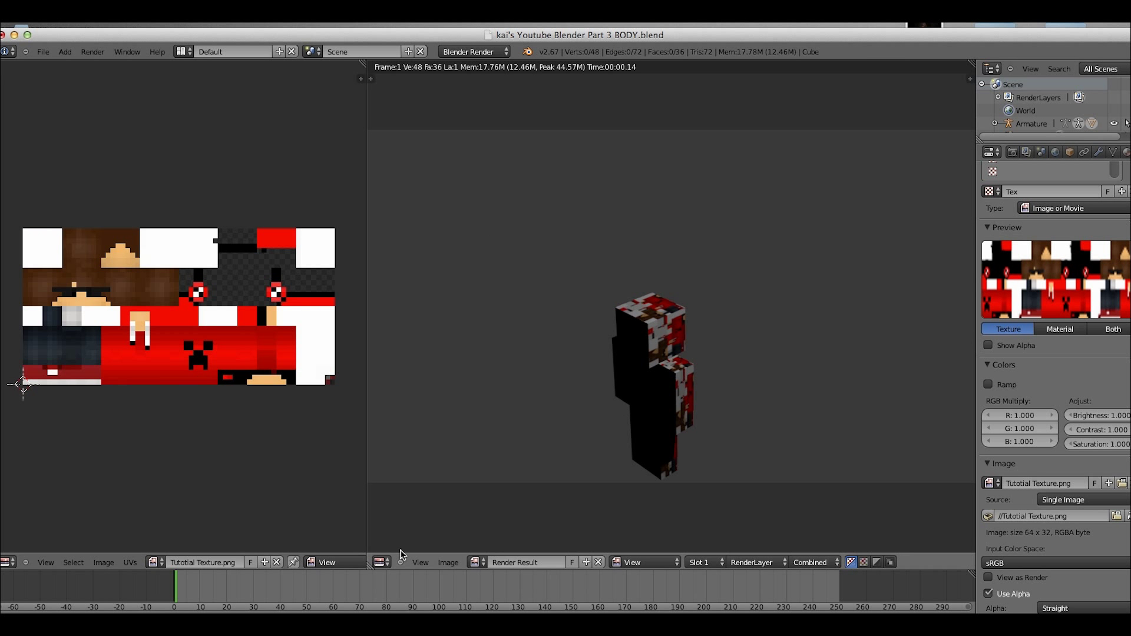
{"action": "left_click", "coordinate": [383, 562]}
{"action": "left_click", "coordinate": [386, 549]}
Try to raise the whole body mesh above its armature in the side view and check it through the camera.
{"action": "key", "text": "KP_3"}
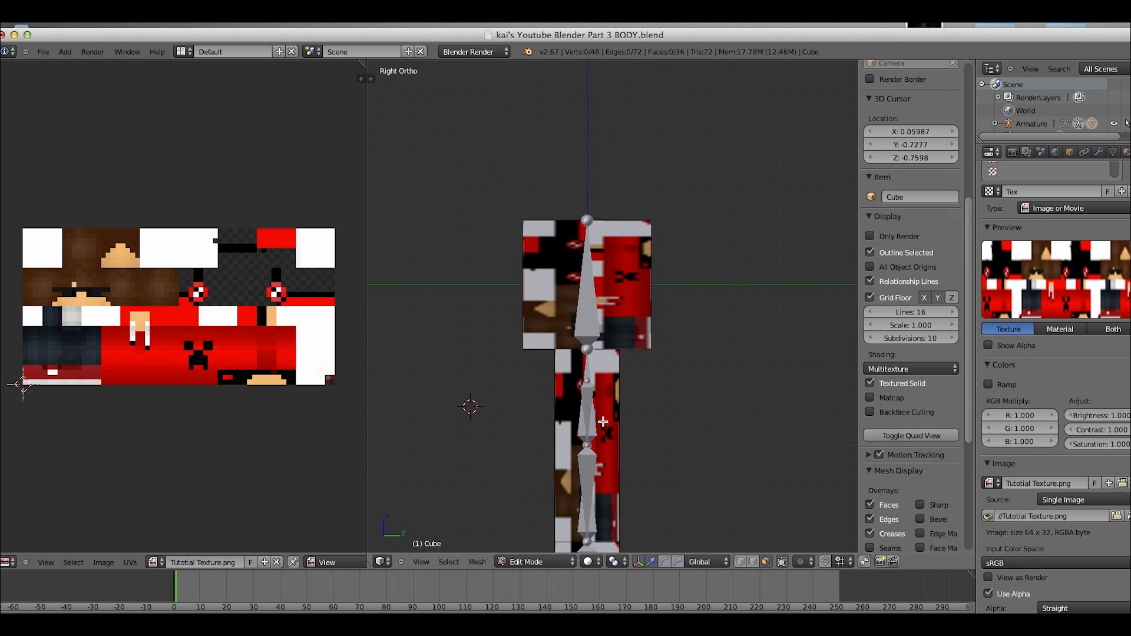
{"action": "key", "text": "a"}
{"action": "scroll", "coordinate": [633, 388], "scroll_direction": "down", "scroll_amount": 8}
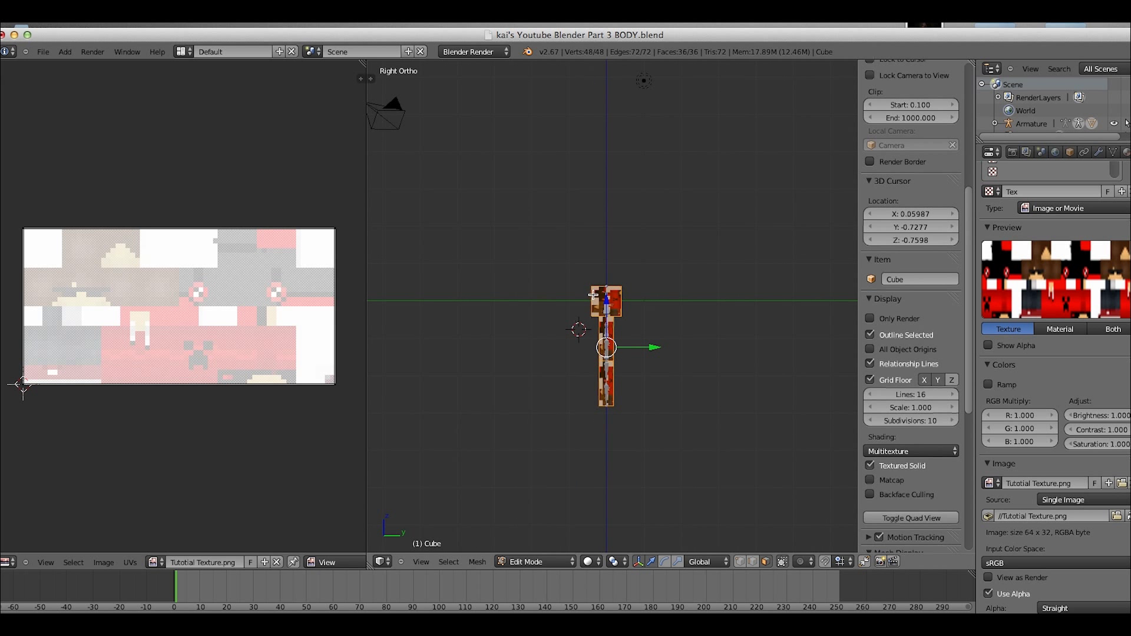
{"action": "left_click_drag", "start_coordinate": [593, 294], "coordinate": [529, 192]}
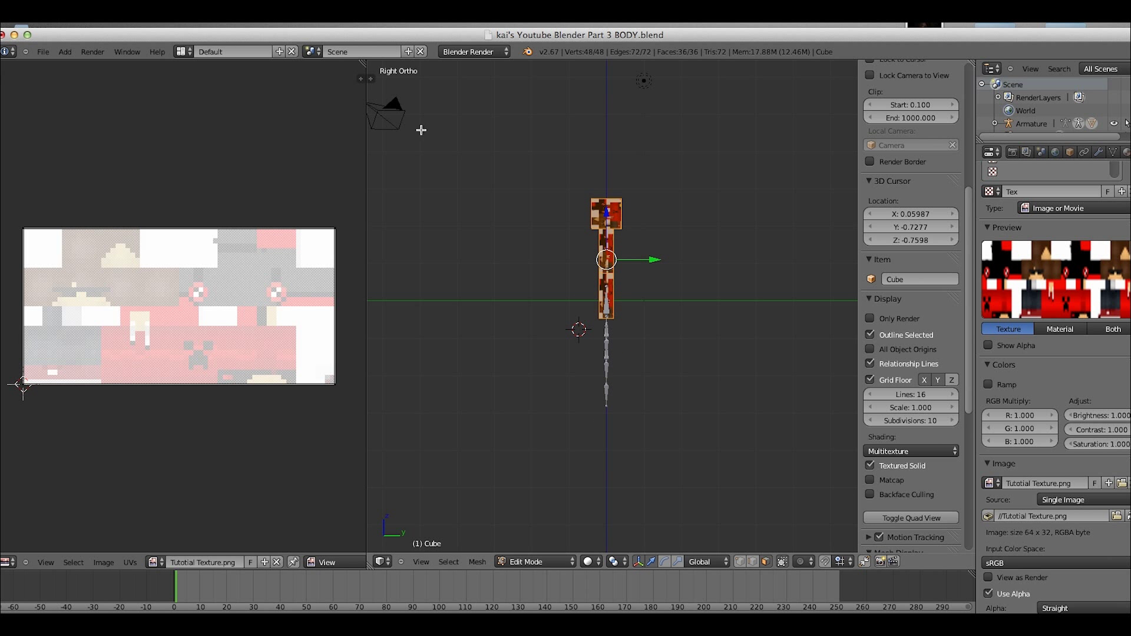
{"action": "key", "text": "KP_0"}
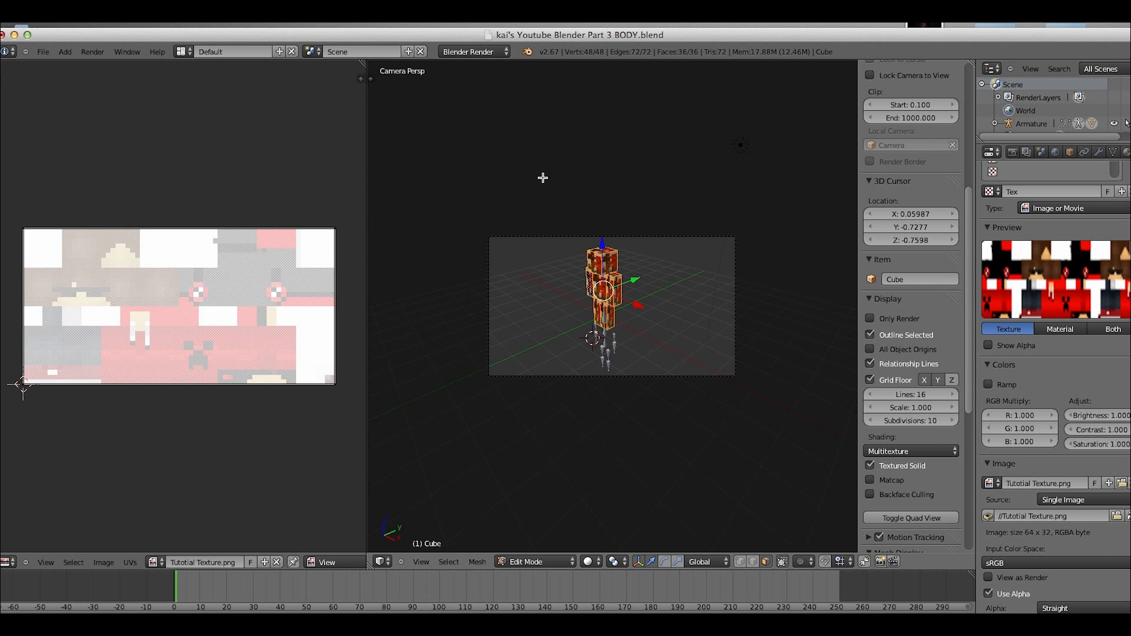
{"action": "key", "text": "KP_1"}
{"action": "key", "text": "a"}
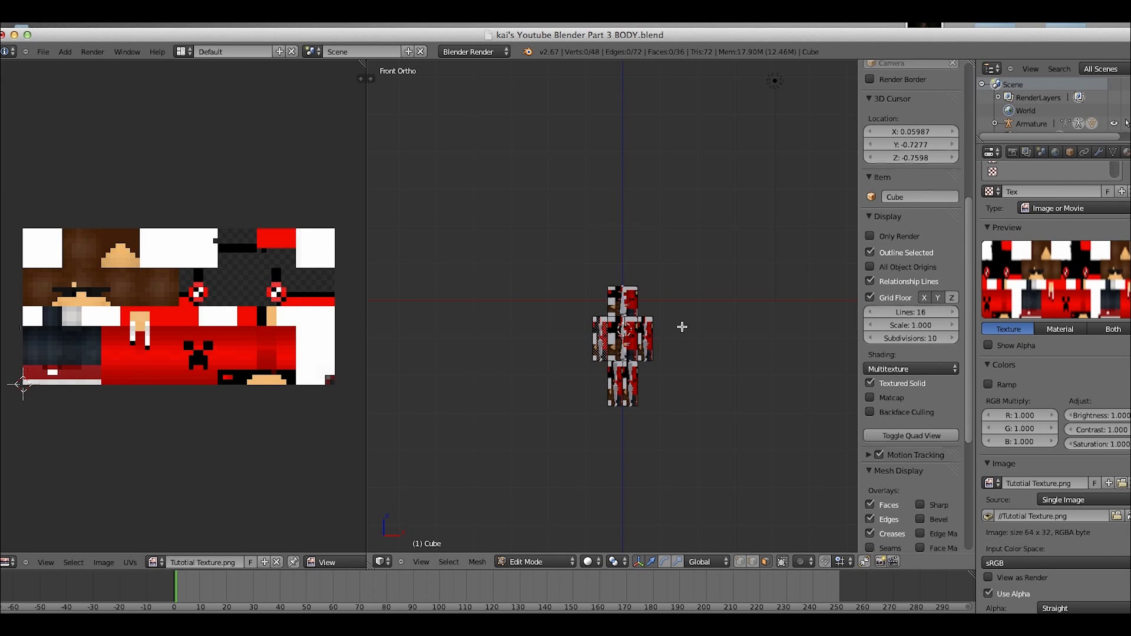
Take the body mesh out of Edit Mode into Object Mode in the front view.
{"action": "scroll", "coordinate": [681, 327], "scroll_direction": "up", "scroll_amount": 5}
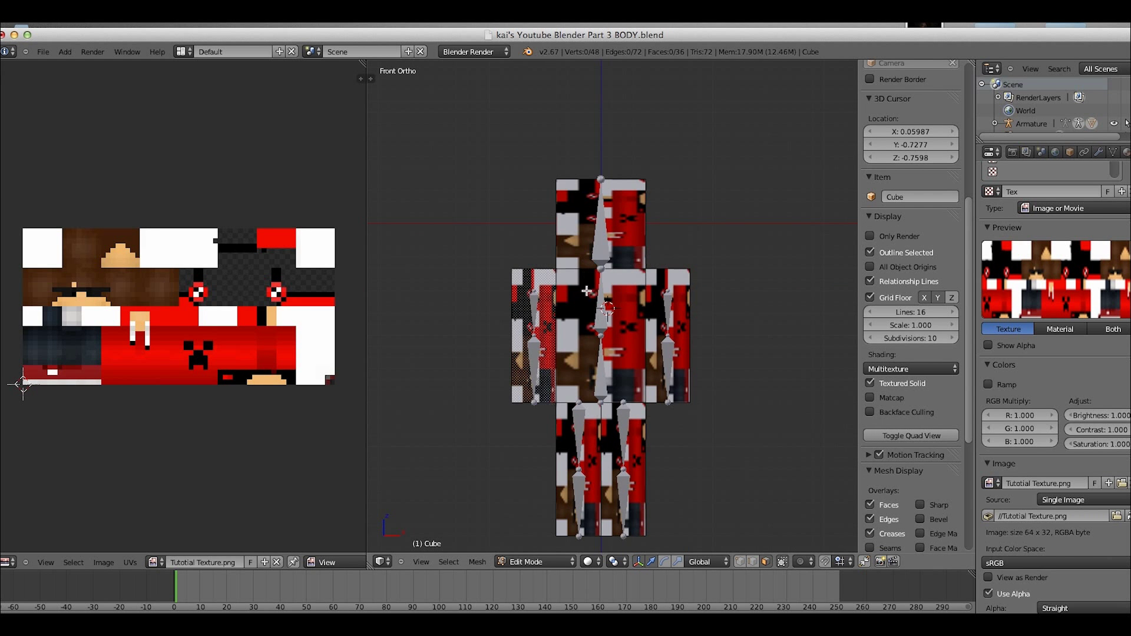
{"action": "right_click", "coordinate": [601, 290]}
{"action": "key", "text": "Tab"}
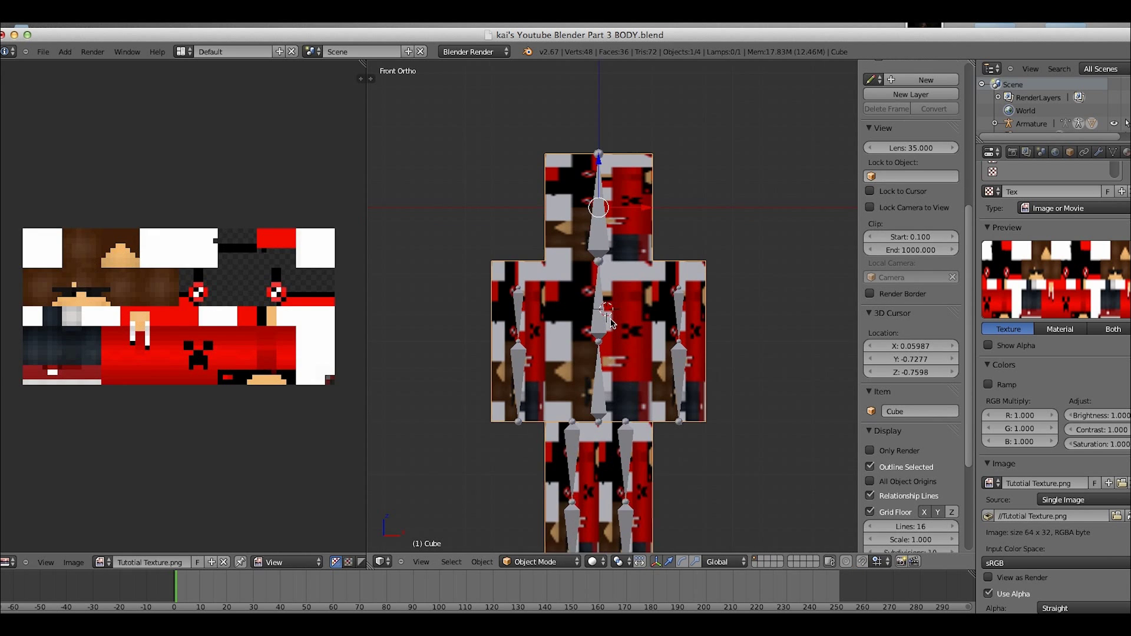
{"action": "scroll", "coordinate": [600, 307], "scroll_direction": "up", "scroll_amount": 2}
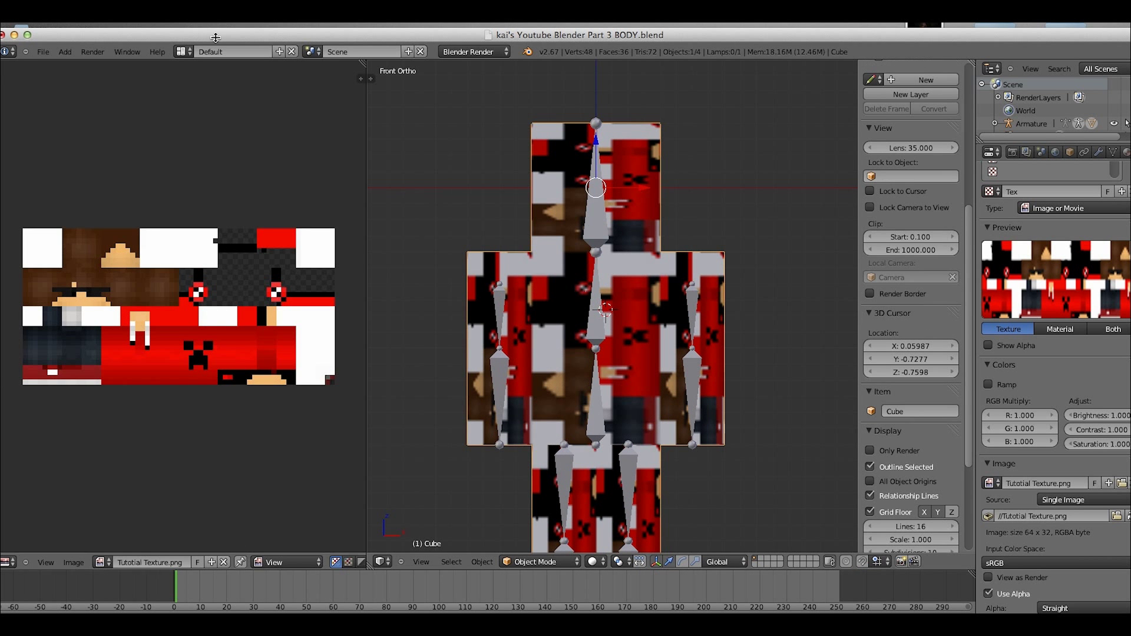
Turn off Mipmaps in the System section of the user preferences and close the preferences window.
{"action": "left_click", "coordinate": [43, 52]}
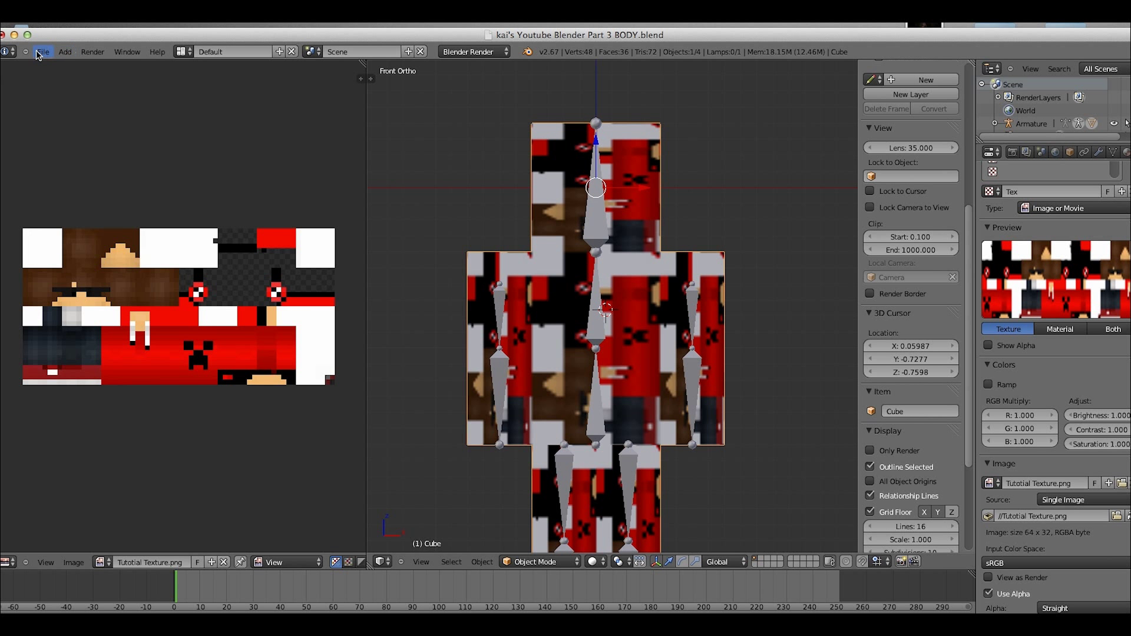
{"action": "left_click", "coordinate": [39, 54]}
{"action": "left_click", "coordinate": [77, 177]}
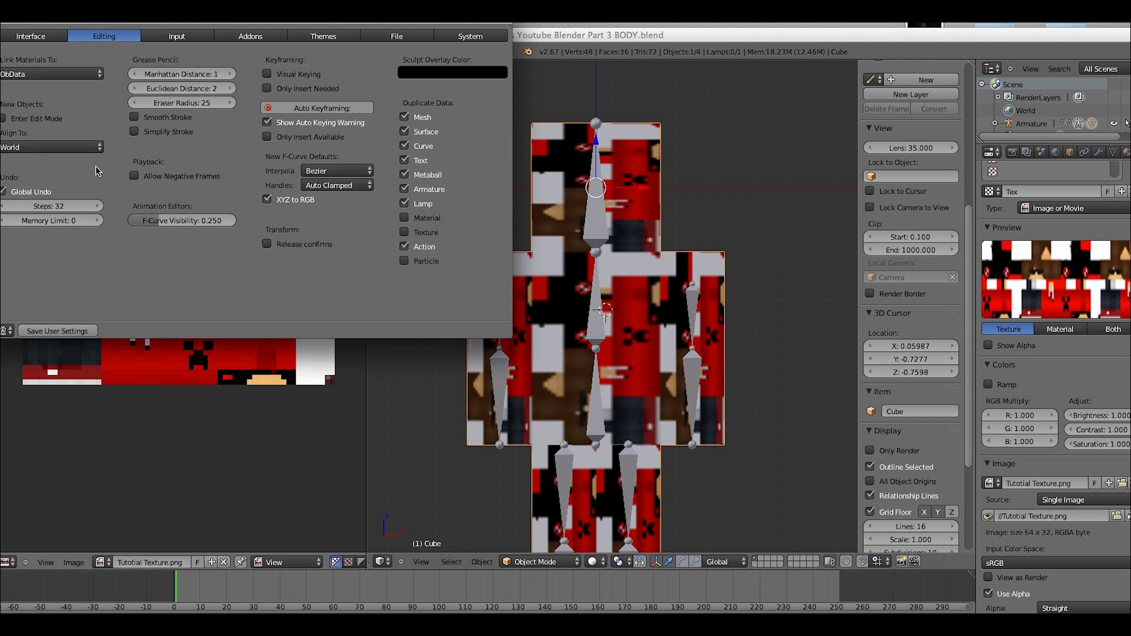
{"action": "left_click", "coordinate": [458, 36]}
{"action": "left_click", "coordinate": [170, 89]}
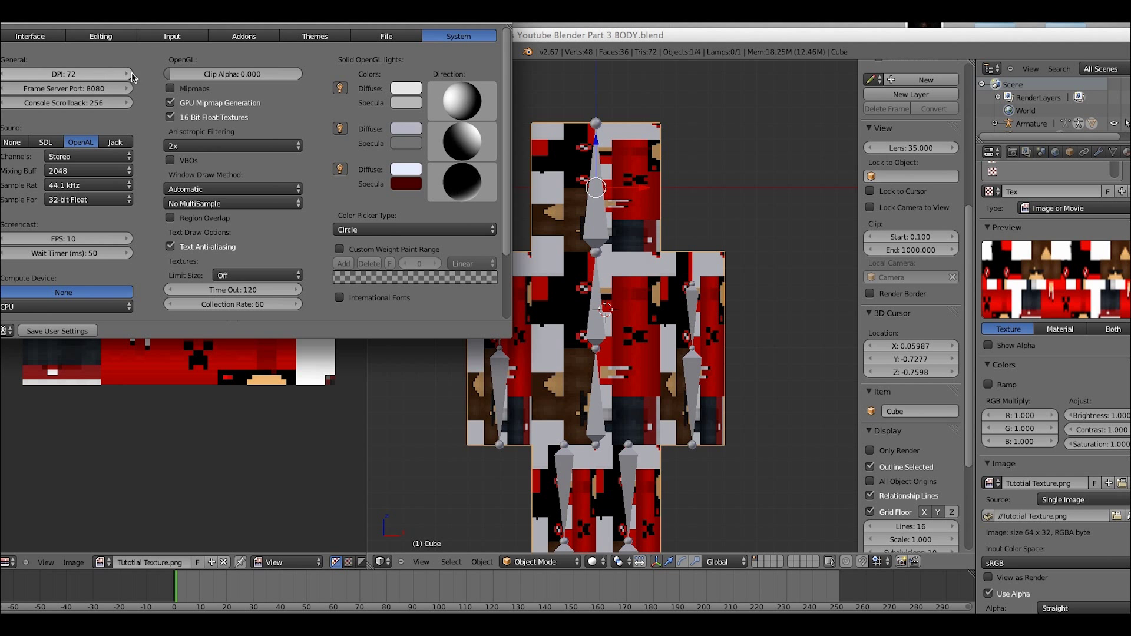
{"action": "left_click_drag", "start_coordinate": [436, 17], "coordinate": [538, 118]}
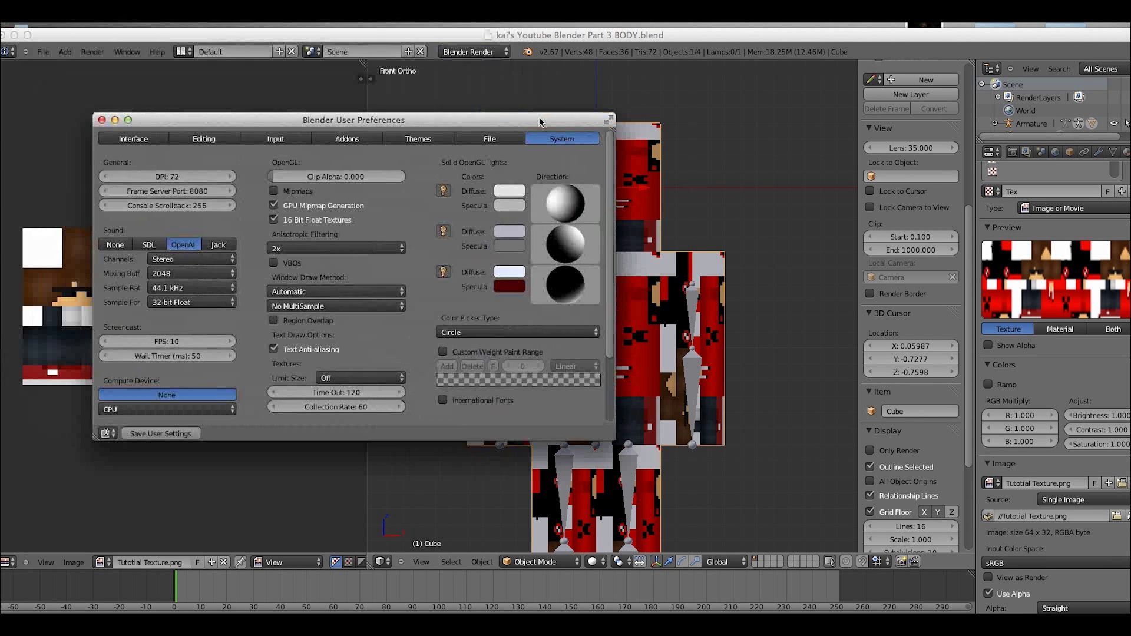
{"action": "left_click", "coordinate": [102, 121]}
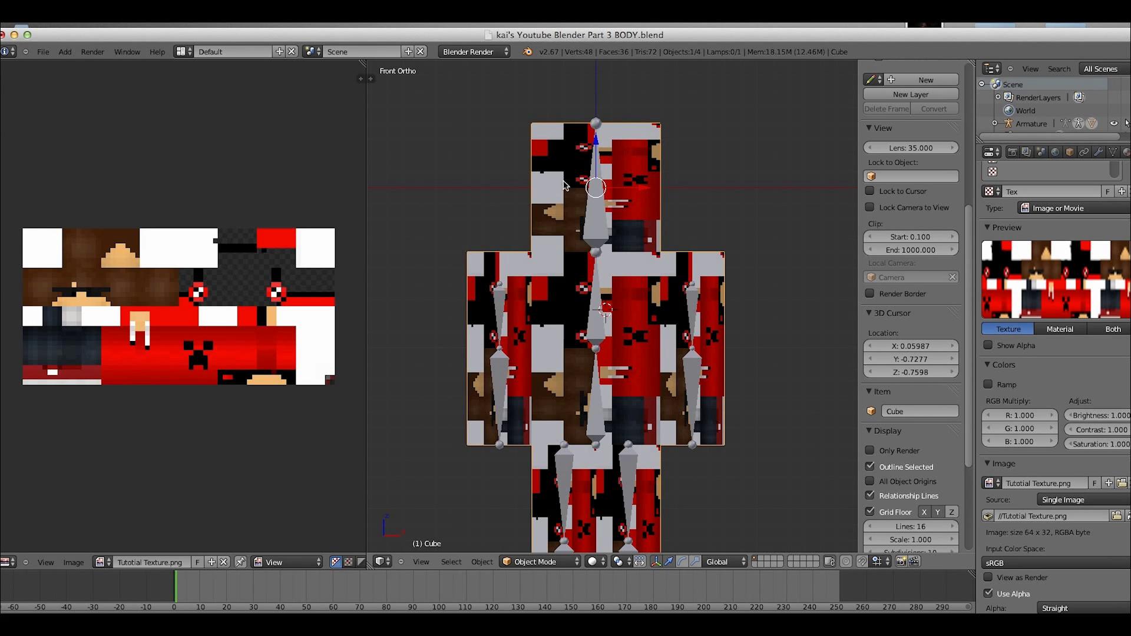
Select the camera and lower it to about the character's height, checking the framing through the camera.
{"action": "scroll", "coordinate": [648, 300], "scroll_direction": "up", "scroll_amount": 1}
{"action": "mouse_move", "coordinate": [647, 301]}
{"action": "middle_mouse_down", "text": "shift"}
{"action": "mouse_move", "coordinate": [668, 304]}
{"action": "mouse_move", "coordinate": [626, 300]}
{"action": "middle_mouse_up", "text": "shift"}
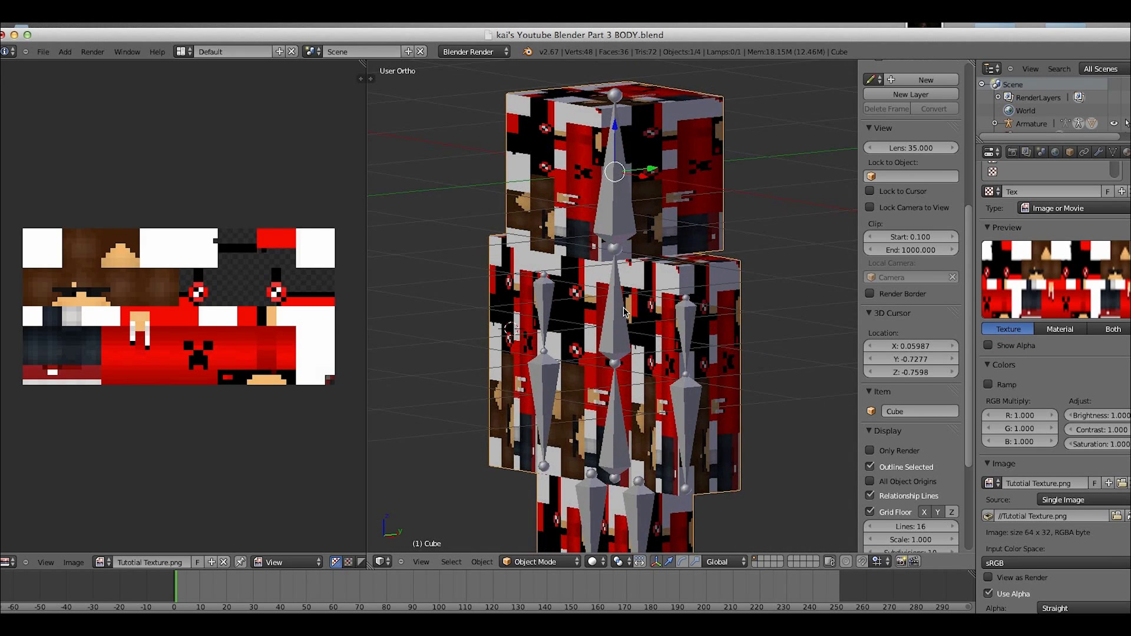
{"action": "scroll", "coordinate": [626, 300], "scroll_direction": "down", "scroll_amount": 4}
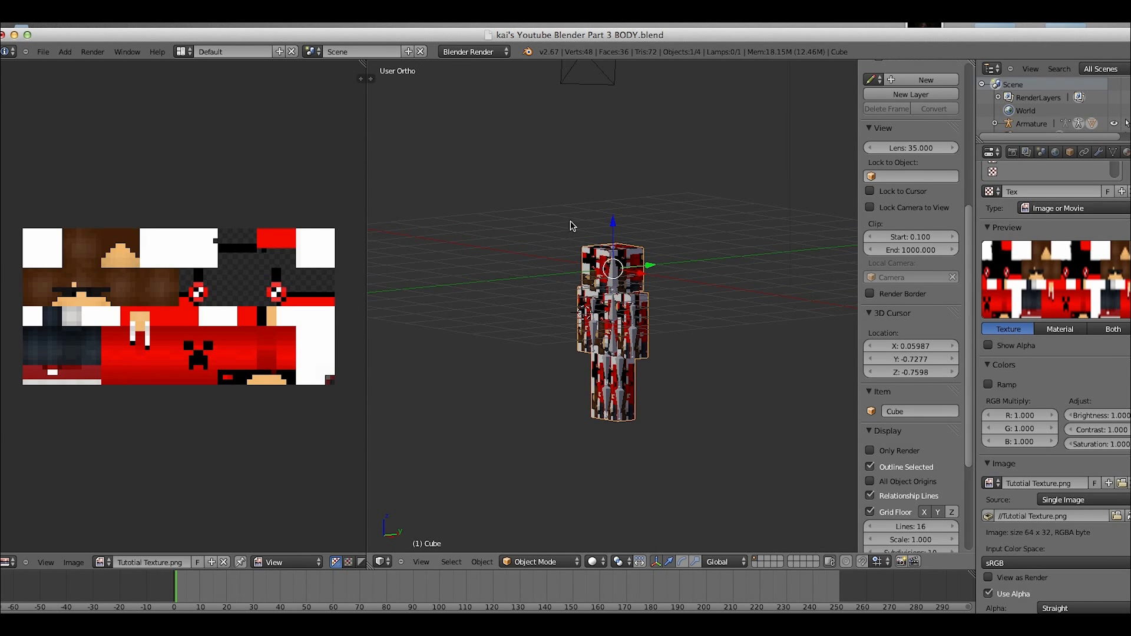
{"action": "right_click", "coordinate": [586, 77]}
{"action": "middle_click_drag", "start_coordinate": [595, 139], "coordinate": [623, 309], "text": "shift"}
{"action": "middle_click_drag", "start_coordinate": [623, 309], "coordinate": [648, 264]}
{"action": "key", "text": "g"}
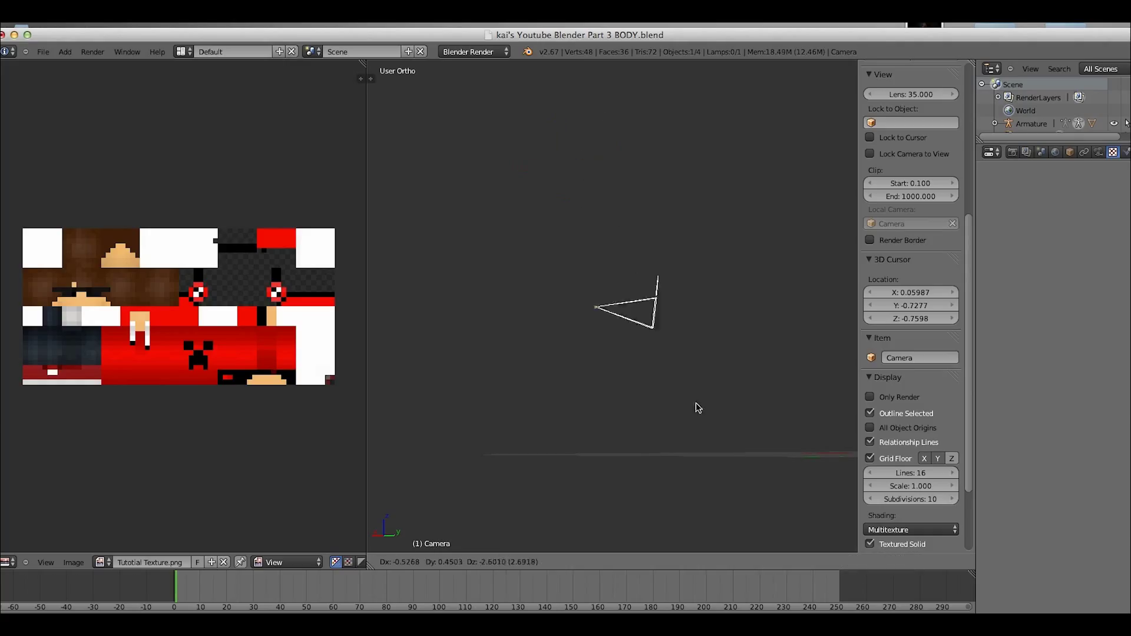
{"action": "left_click", "coordinate": [723, 500]}
{"action": "key", "text": "KP_0"}
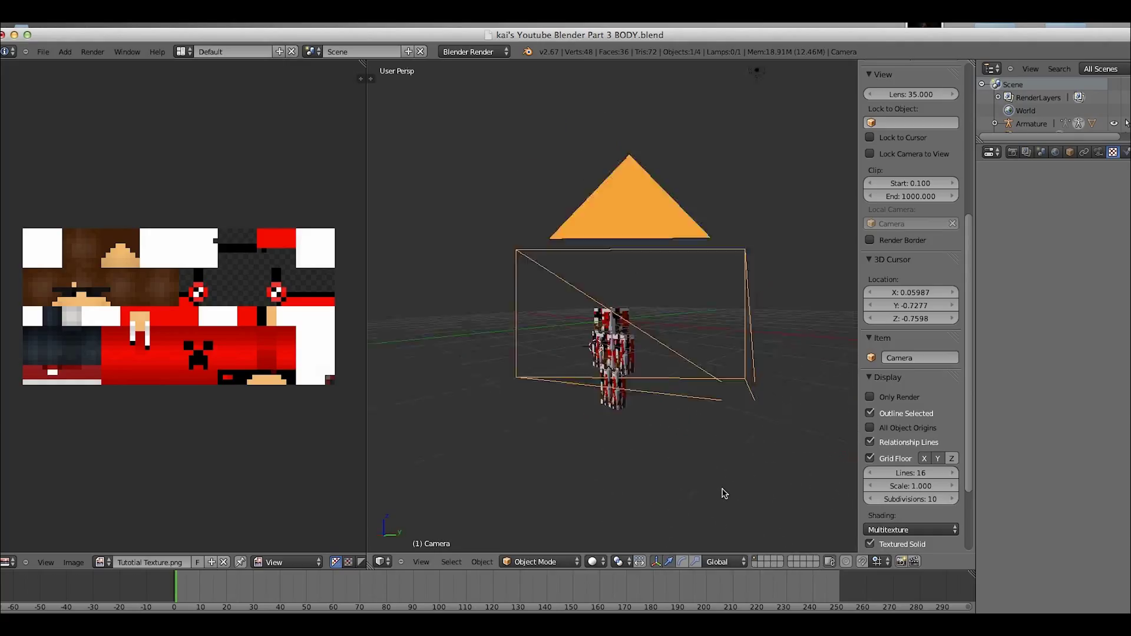
{"action": "key", "text": "g"}
{"action": "left_click", "coordinate": [724, 573]}
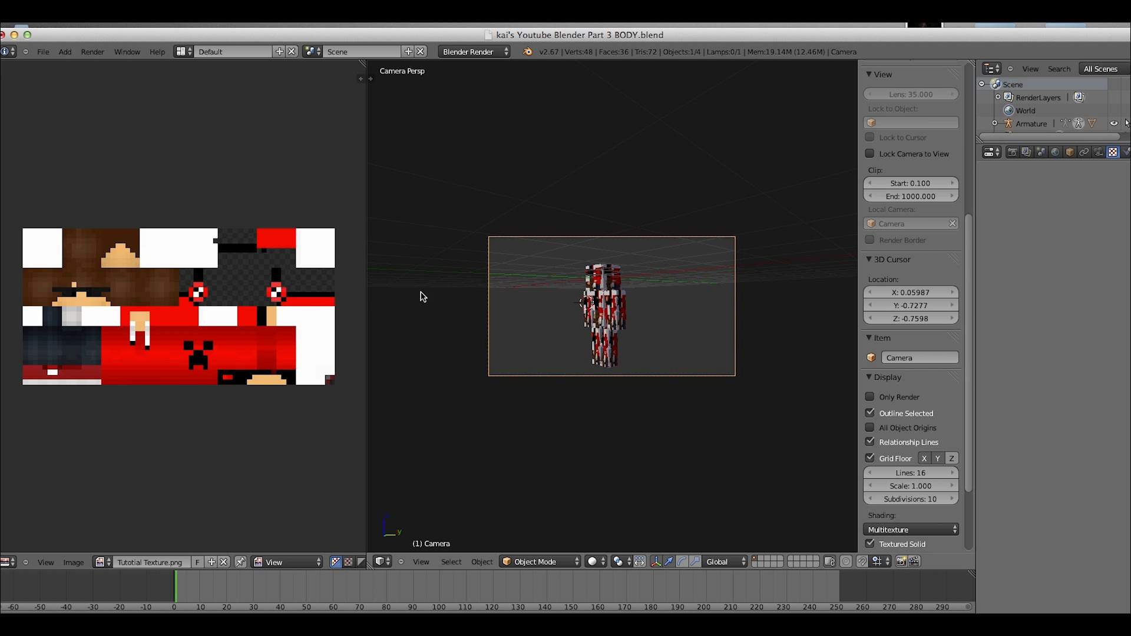
Reposition the camera in the top view to frame the character, and render the image.
{"action": "key", "text": "KP_7"}
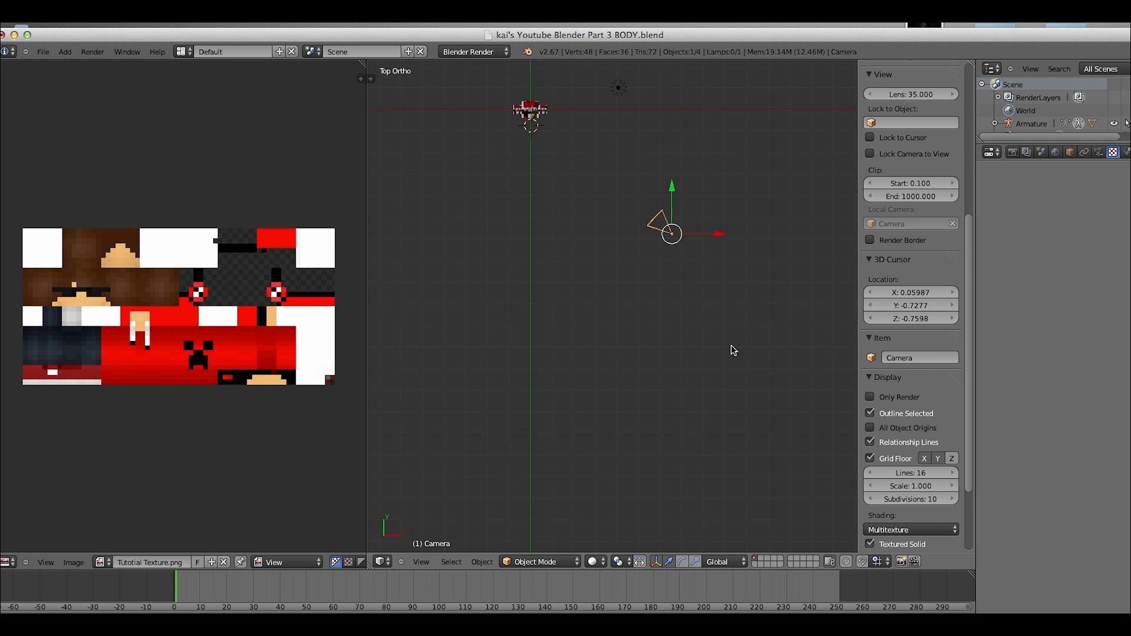
{"action": "key", "text": "g"}
{"action": "left_click", "coordinate": [715, 332]}
{"action": "key", "text": "KP_0"}
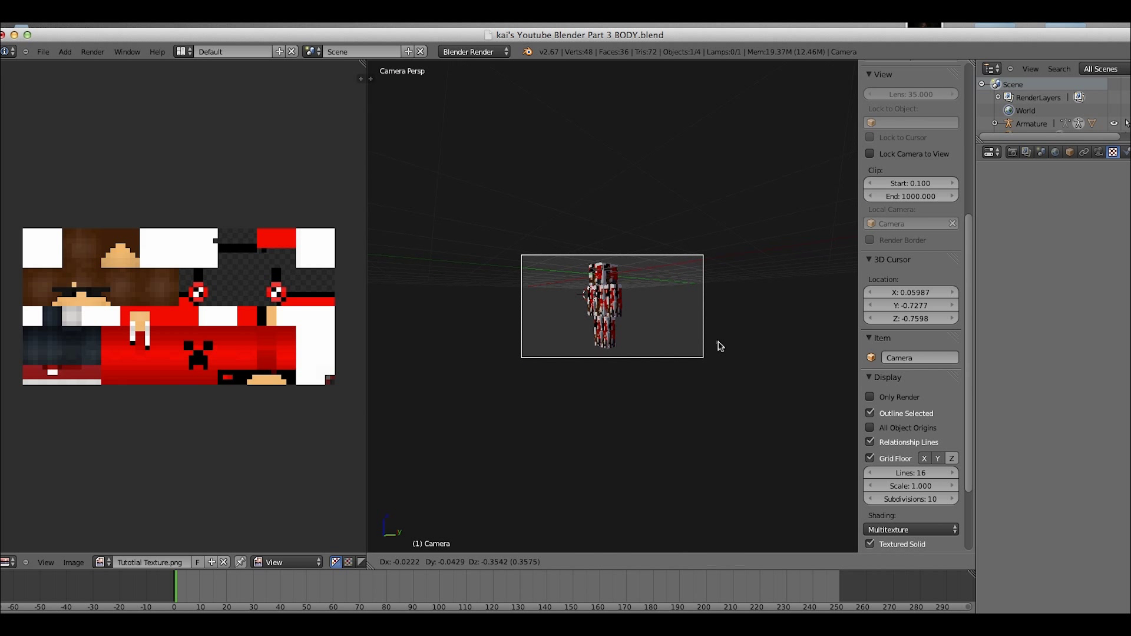
{"action": "left_click", "coordinate": [92, 51]}
{"action": "left_click", "coordinate": [106, 64]}
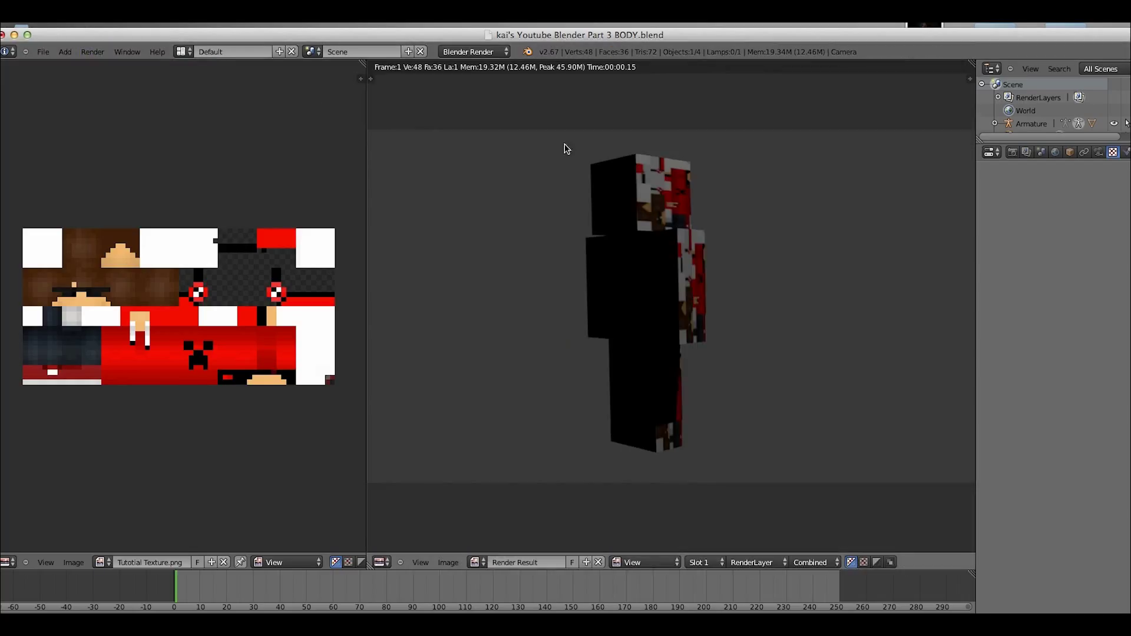
Adjust the render resolution percentage and enable Ambient Occlusion in the world settings.
{"action": "left_click", "coordinate": [1013, 152]}
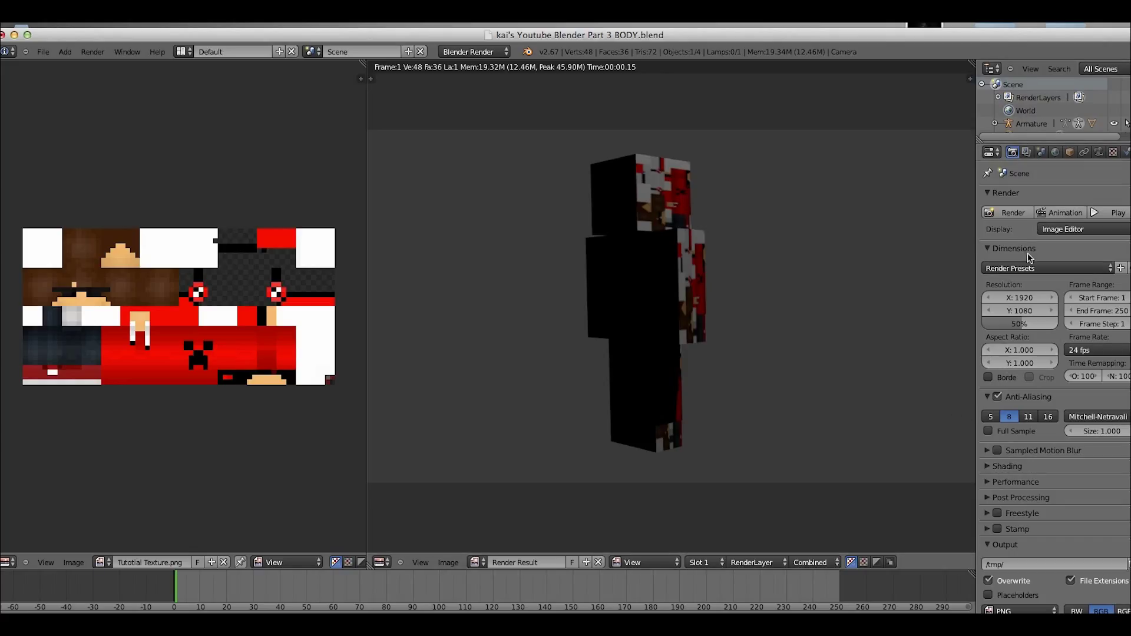
{"action": "left_click_drag", "start_coordinate": [1021, 326], "coordinate": [1029, 326]}
{"action": "left_click", "coordinate": [1055, 153]}
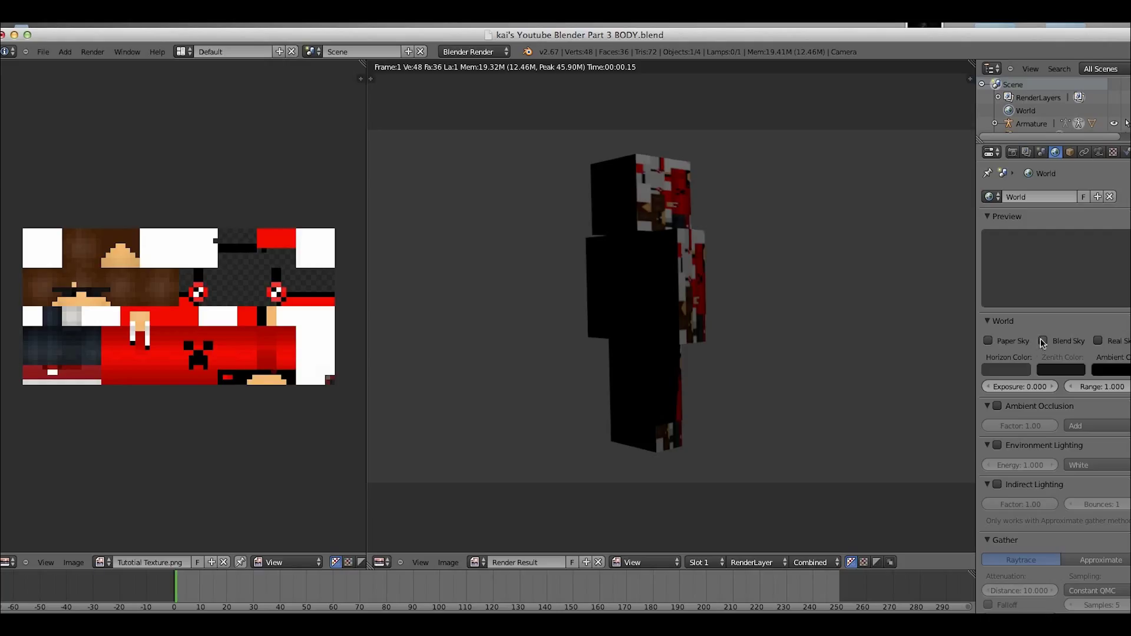
{"action": "left_click", "coordinate": [998, 406]}
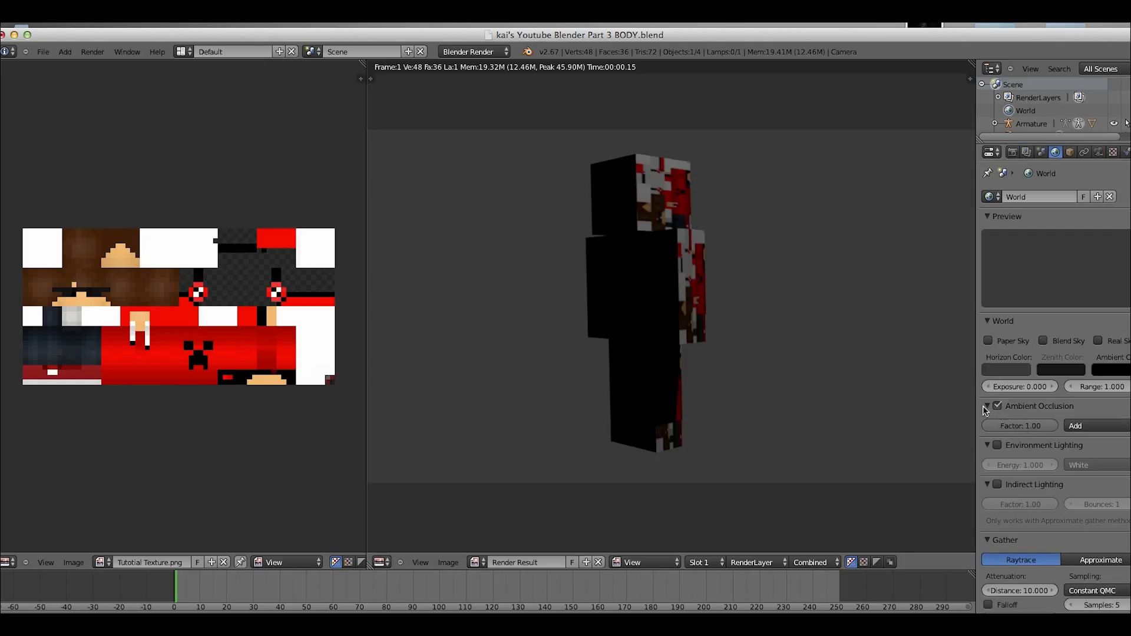
Render the image with ambient occlusion, and return the render area to the 3D view.
{"action": "left_click", "coordinate": [96, 53]}
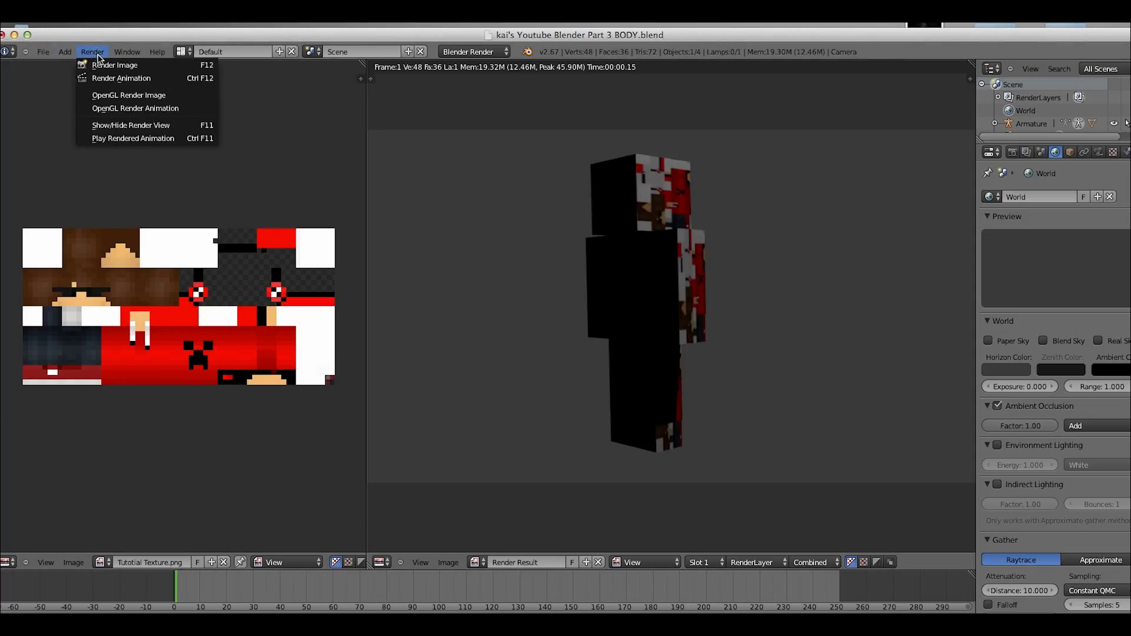
{"action": "left_click", "coordinate": [103, 65]}
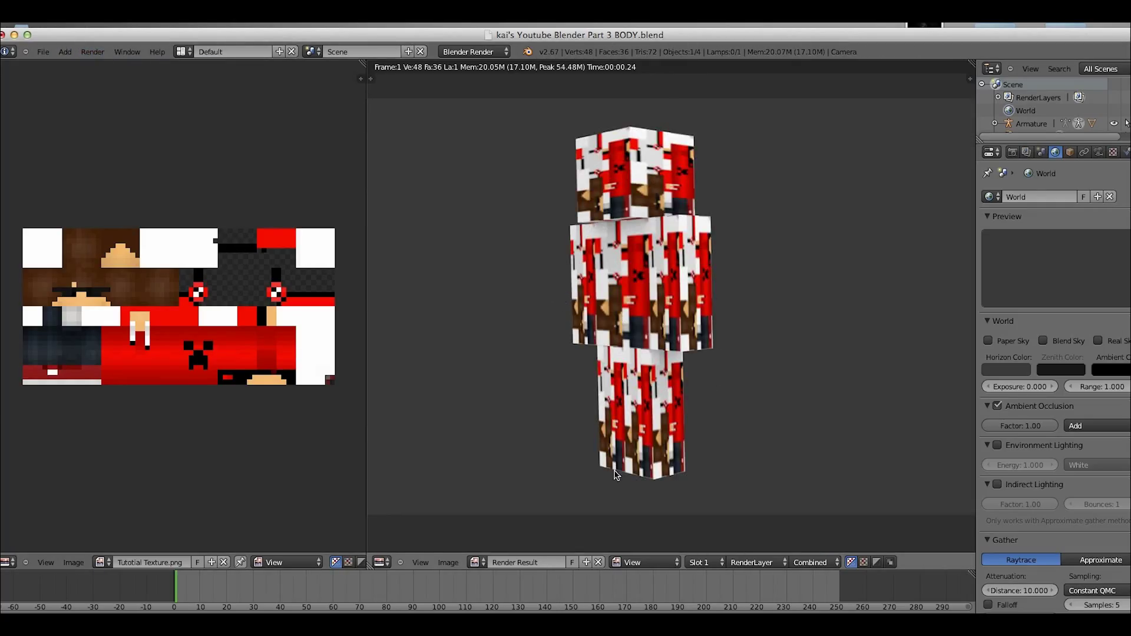
{"action": "left_click", "coordinate": [378, 562]}
{"action": "left_click", "coordinate": [382, 550]}
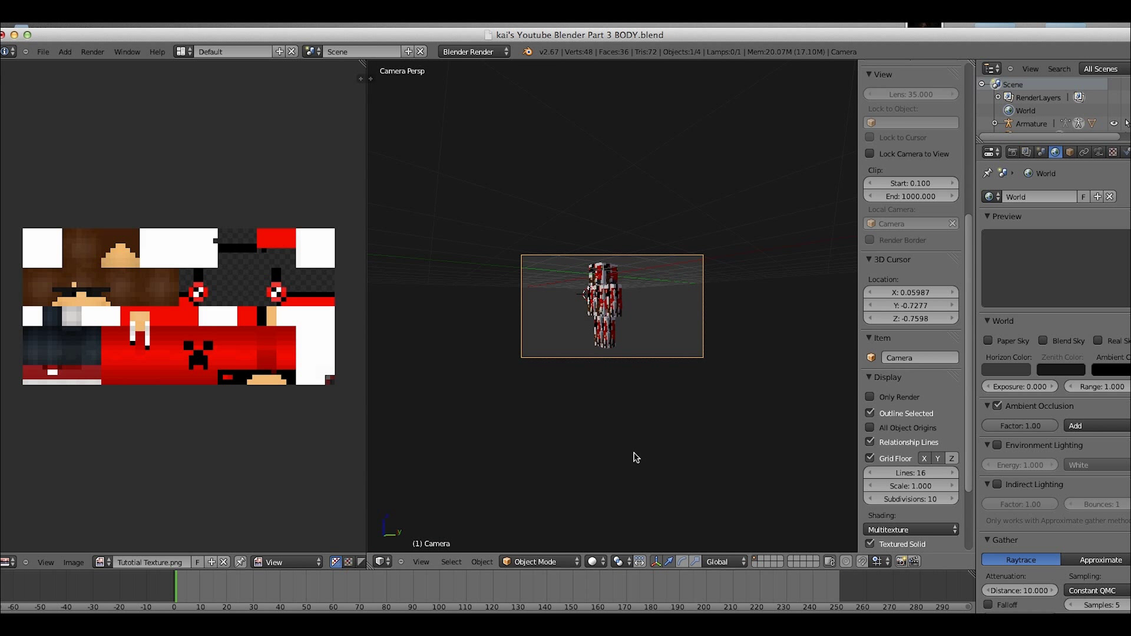
Switch to the front view and open the character's cube mesh in Edit Mode.
{"action": "key", "text": "KP_0"}
{"action": "key", "text": "KP_0"}
{"action": "key", "text": "KP_1"}
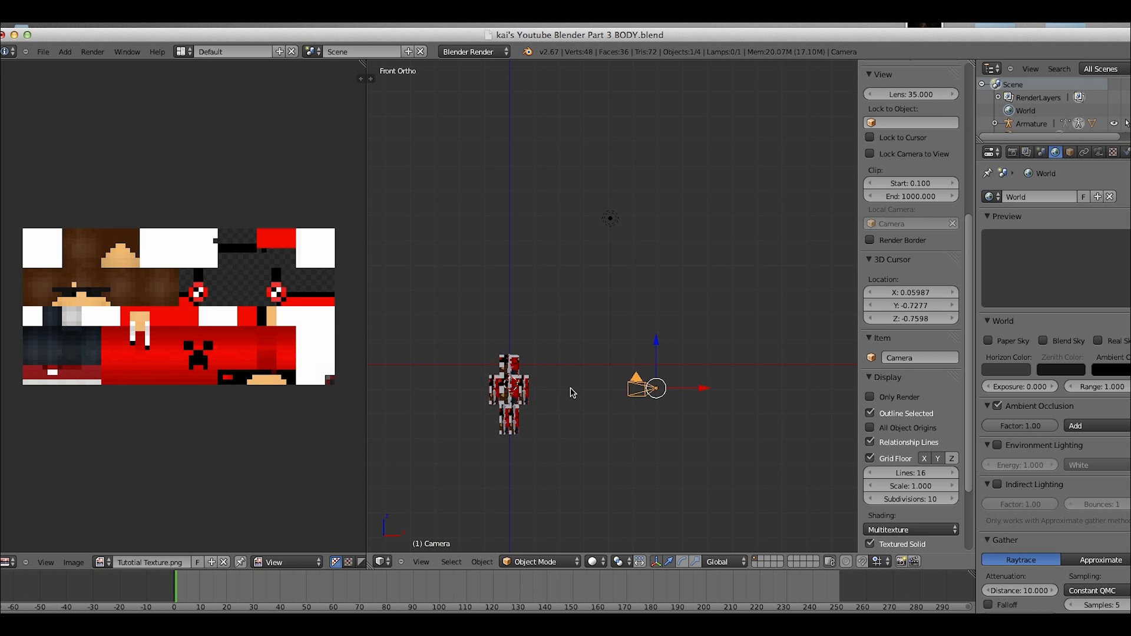
{"action": "scroll", "coordinate": [570, 387], "scroll_direction": "up", "scroll_amount": 2}
{"action": "middle_click_drag", "start_coordinate": [554, 388], "coordinate": [687, 258], "text": "shift"}
{"action": "scroll", "coordinate": [603, 294], "scroll_direction": "up", "scroll_amount": 3}
{"action": "scroll", "coordinate": [575, 280], "scroll_direction": "up", "scroll_amount": 3}
{"action": "middle_click_drag", "start_coordinate": [583, 295], "coordinate": [687, 378], "text": "shift"}
{"action": "scroll", "coordinate": [679, 316], "scroll_direction": "up", "scroll_amount": 2}
{"action": "middle_click_drag", "start_coordinate": [721, 257], "coordinate": [650, 293], "text": "shift"}
{"action": "right_click", "coordinate": [597, 264]}
{"action": "scroll", "coordinate": [596, 297], "scroll_direction": "up", "scroll_amount": 1}
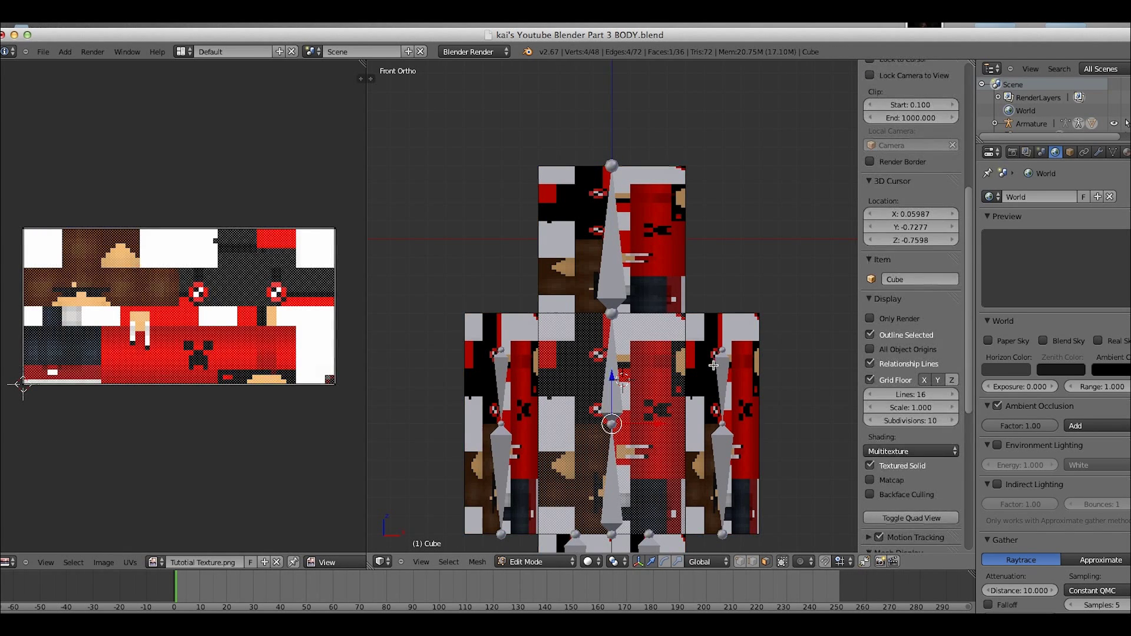
{"action": "key", "text": "Tab"}
Select all six faces of the character's head.
{"action": "middle_click_drag", "start_coordinate": [679, 354], "coordinate": [690, 298], "text": "shift"}
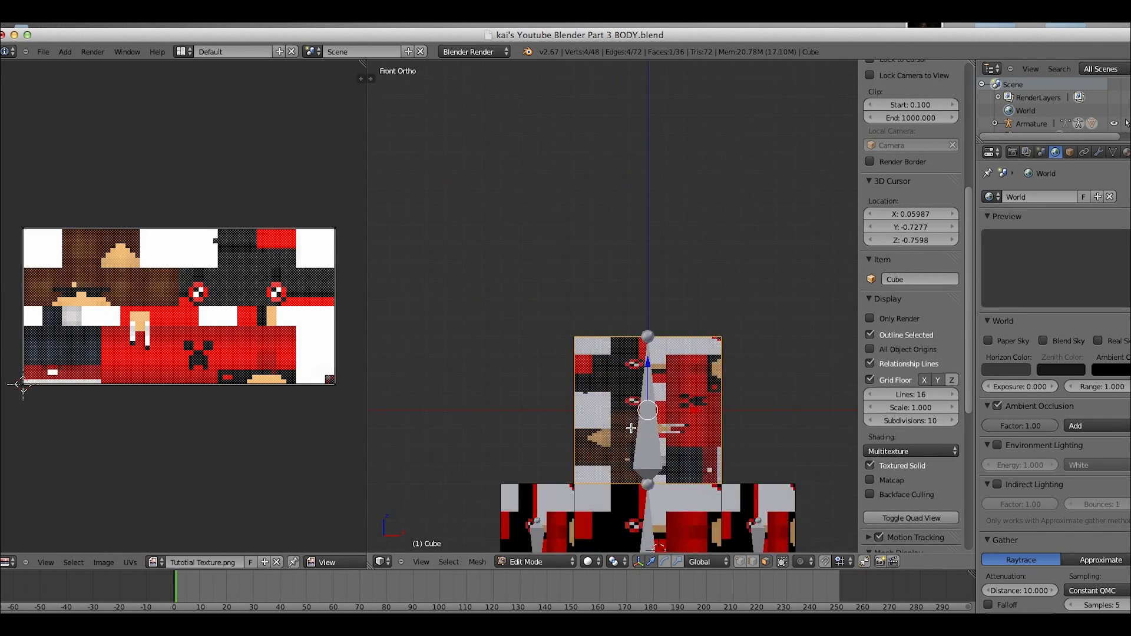
{"action": "middle_click_drag", "start_coordinate": [631, 428], "coordinate": [640, 301]}
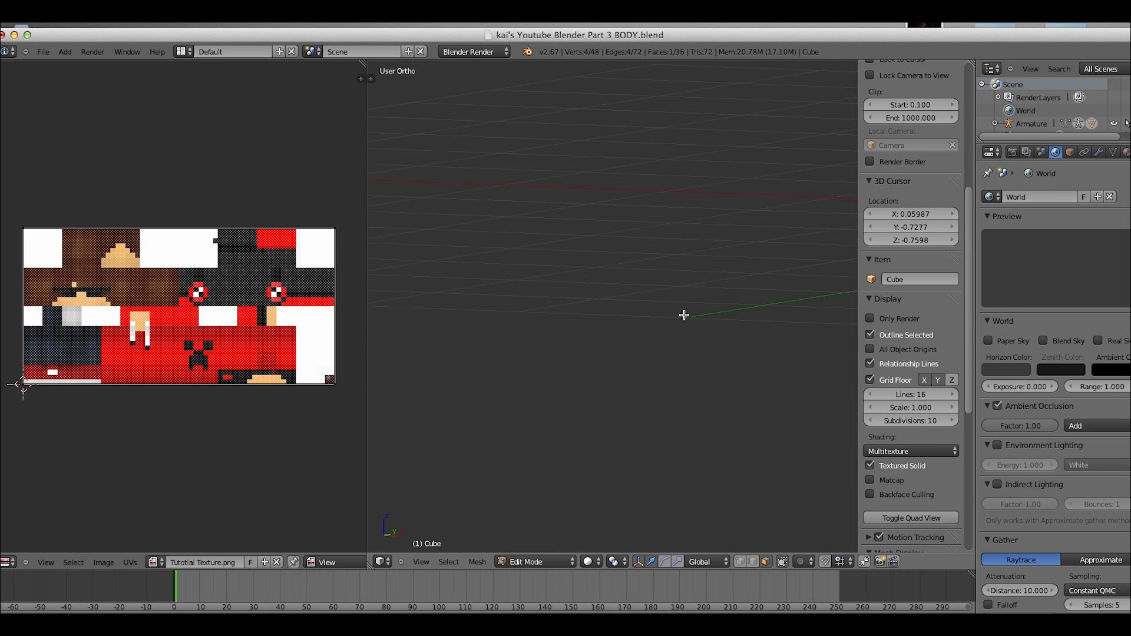
{"action": "key", "text": "KP_7"}
{"action": "scroll", "coordinate": [586, 250], "scroll_direction": "down", "scroll_amount": 1}
{"action": "middle_click_drag", "start_coordinate": [592, 294], "coordinate": [630, 588], "text": "shift"}
{"action": "scroll", "coordinate": [686, 512], "scroll_direction": "up", "scroll_amount": 3}
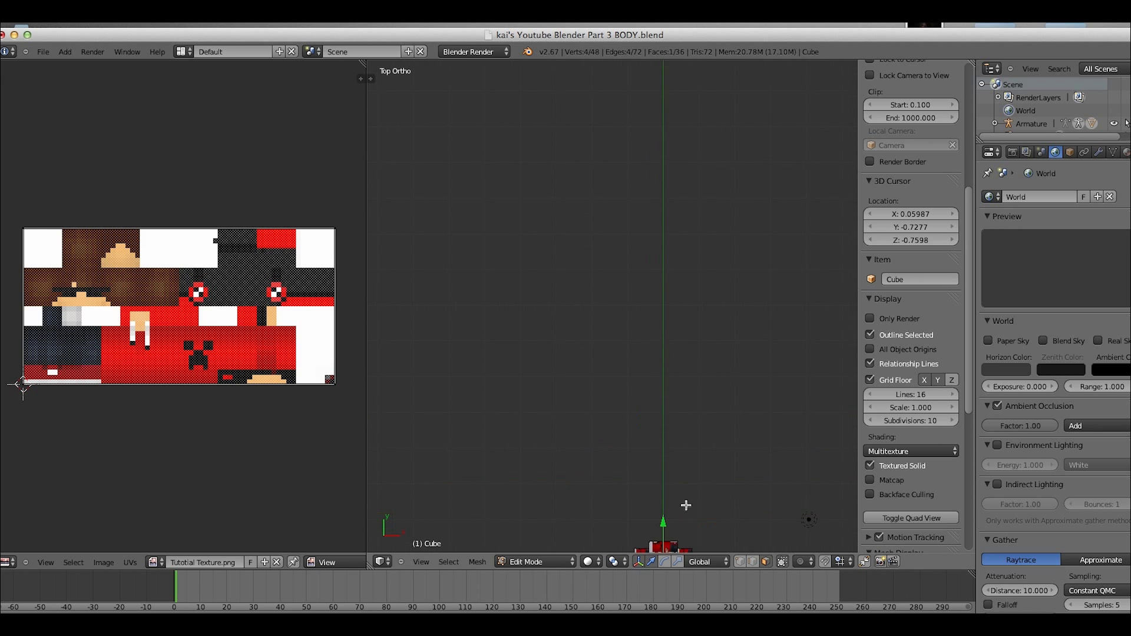
{"action": "middle_click_drag", "start_coordinate": [686, 505], "coordinate": [616, 252], "text": "shift"}
{"action": "scroll", "coordinate": [506, 274], "scroll_direction": "up", "scroll_amount": 8}
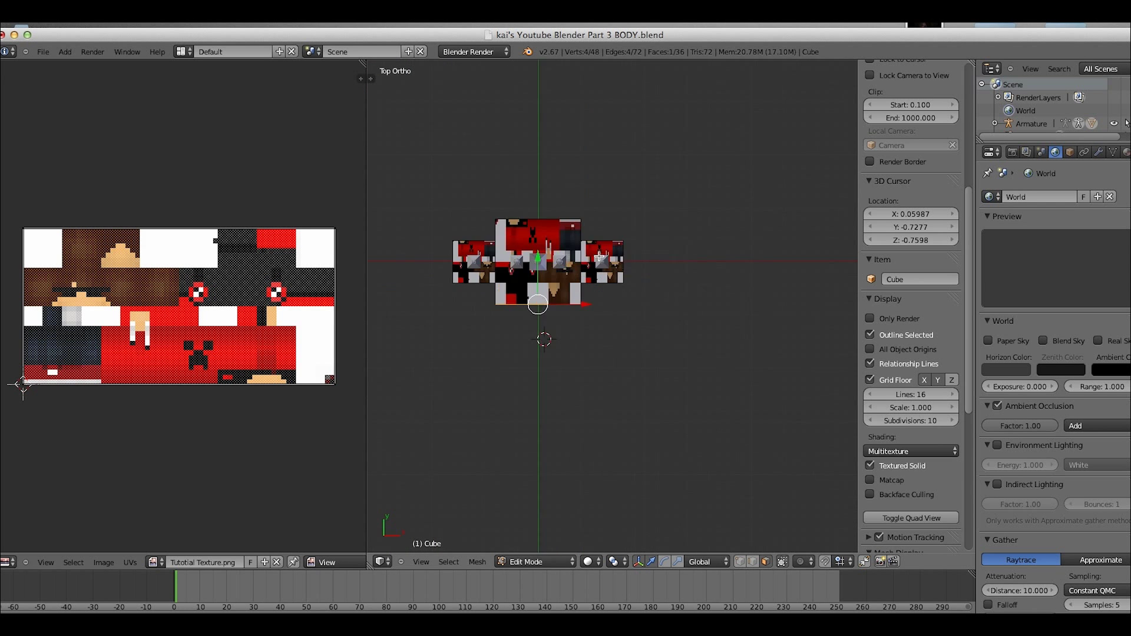
{"action": "scroll", "coordinate": [505, 274], "scroll_direction": "down", "scroll_amount": 3}
{"action": "middle_click_drag", "start_coordinate": [704, 343], "coordinate": [672, 371]}
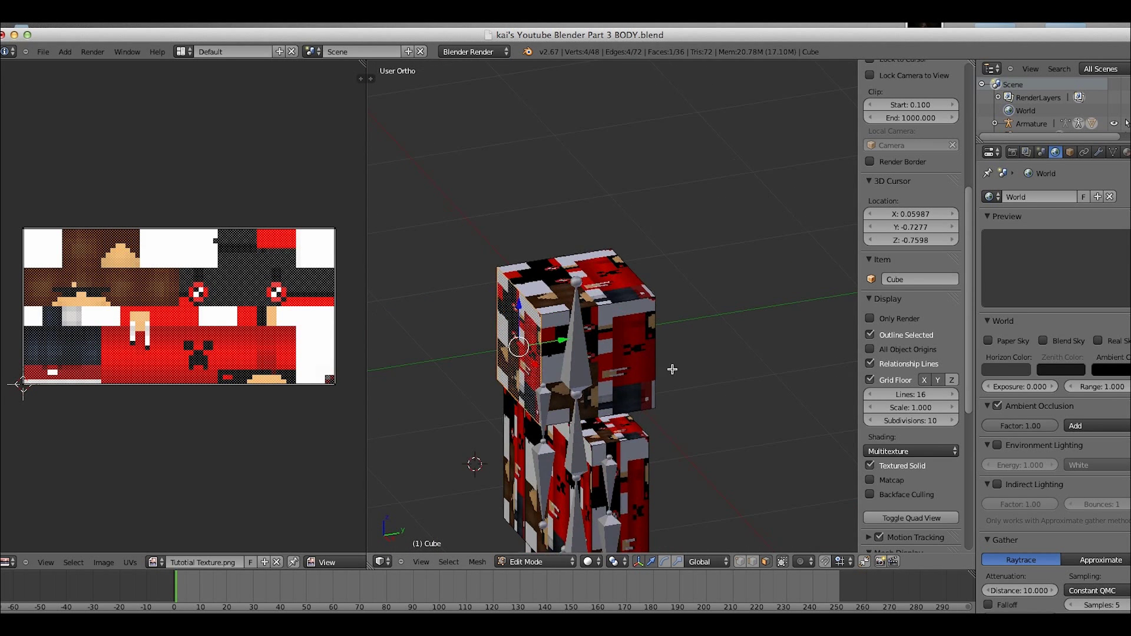
{"action": "right_click", "coordinate": [564, 344], "text": "shift"}
{"action": "right_click", "coordinate": [560, 283], "text": "shift"}
{"action": "middle_click_drag", "start_coordinate": [560, 283], "coordinate": [678, 355]}
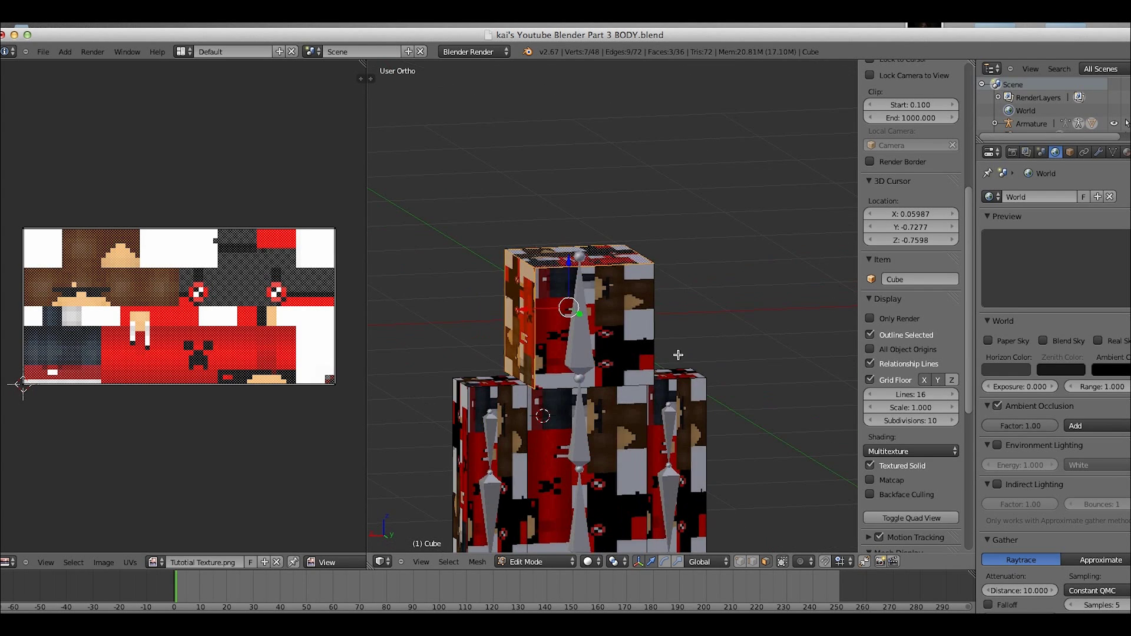
{"action": "right_click", "coordinate": [583, 325], "text": "shift"}
{"action": "middle_click_drag", "start_coordinate": [584, 325], "coordinate": [512, 311]}
{"action": "right_click", "coordinate": [677, 321], "text": "shift"}
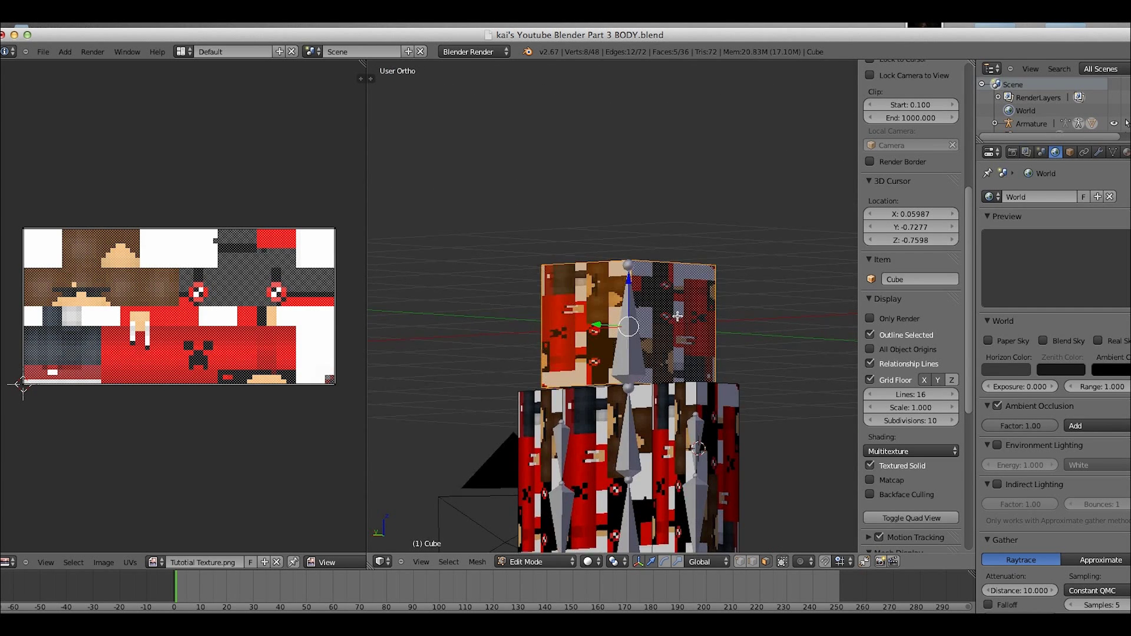
{"action": "middle_click_drag", "start_coordinate": [654, 344], "coordinate": [661, 296]}
{"action": "right_click", "coordinate": [617, 335], "text": "shift"}
{"action": "middle_click_drag", "start_coordinate": [617, 335], "coordinate": [422, 331]}
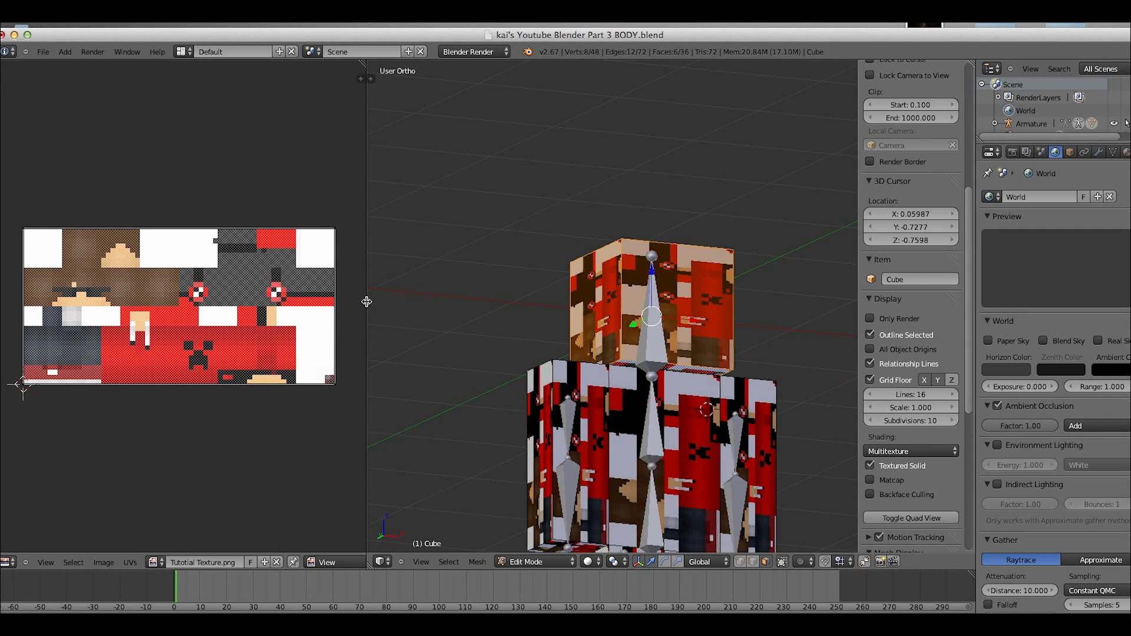
Widen the image editor, select all the head's UVs, shrink them and move them over the face area of the skin.
{"action": "left_click_drag", "start_coordinate": [366, 302], "coordinate": [421, 306]}
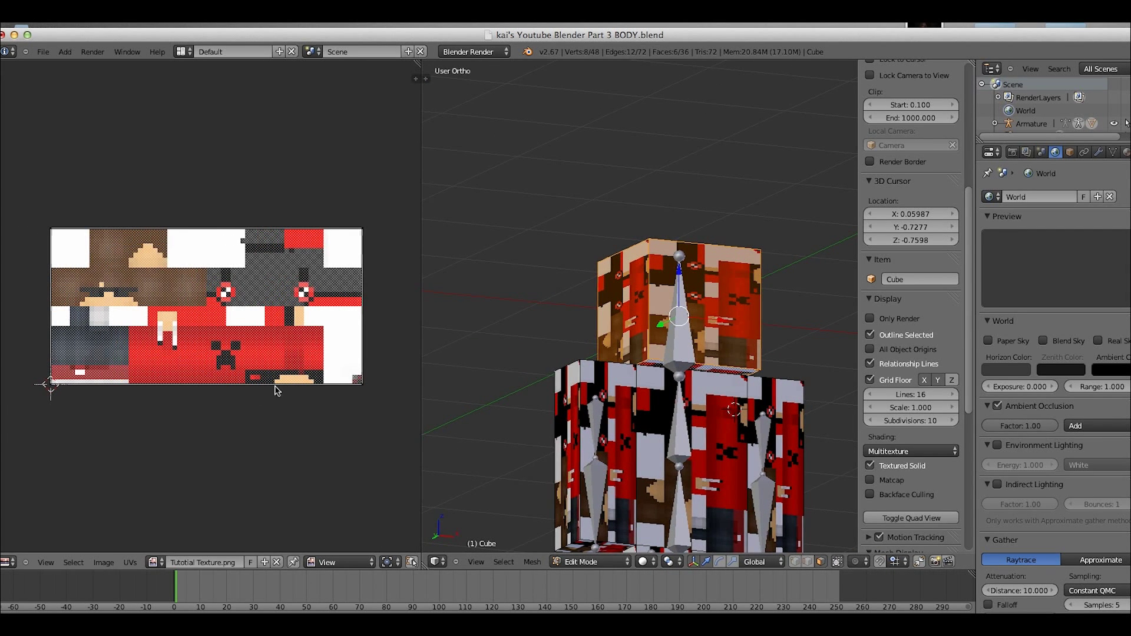
{"action": "key", "text": "a"}
{"action": "key", "text": "s"}
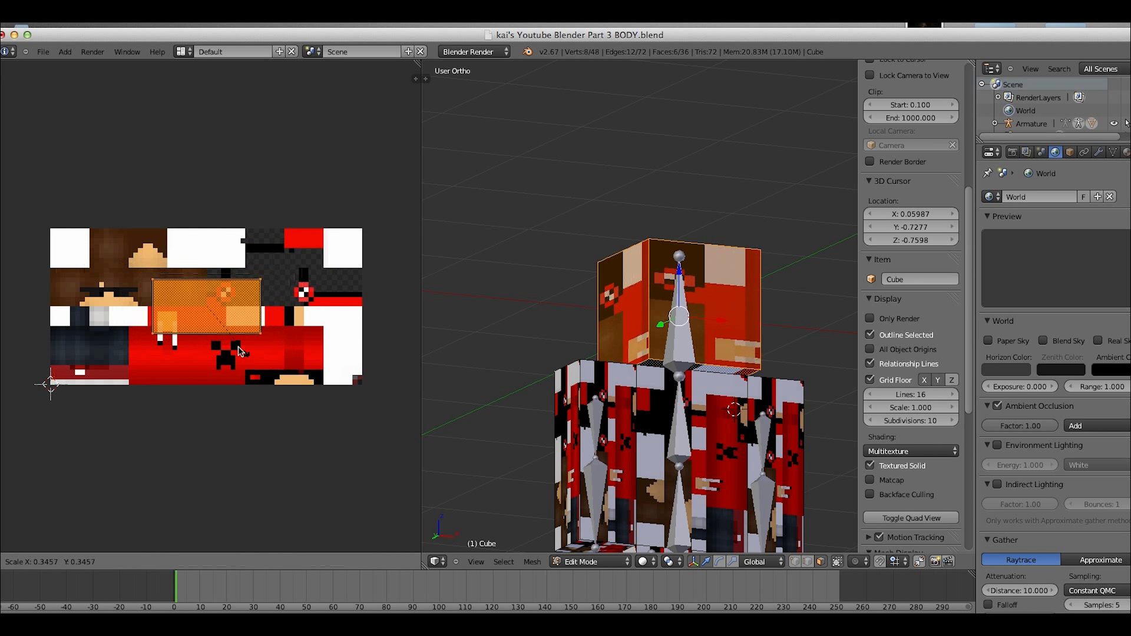
{"action": "left_click", "coordinate": [217, 338]}
{"action": "key", "text": "g"}
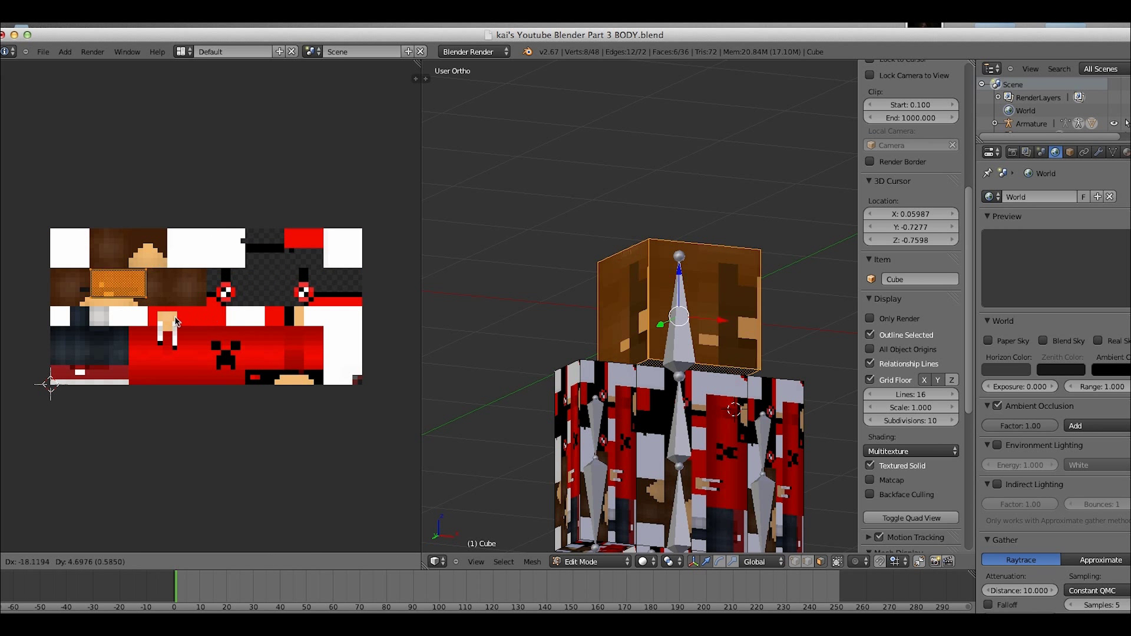
{"action": "left_click", "coordinate": [172, 323]}
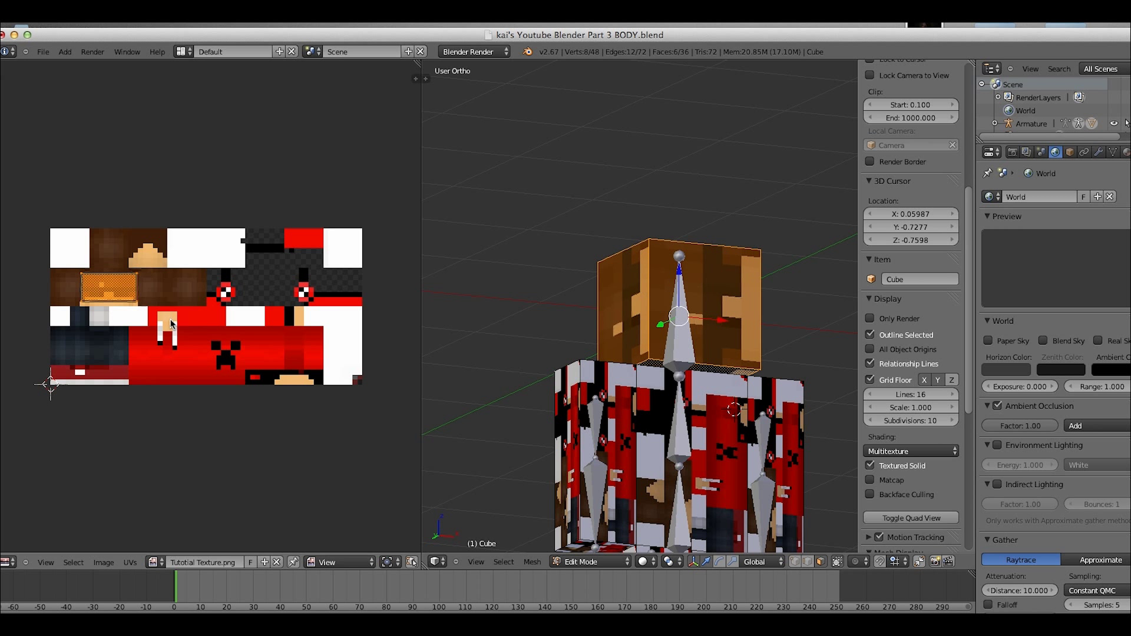
Stretch the head UVs vertically toward a square, snap them to pixels and scale them down to about the face's size.
{"action": "key", "text": "s"}
{"action": "key", "text": "y"}
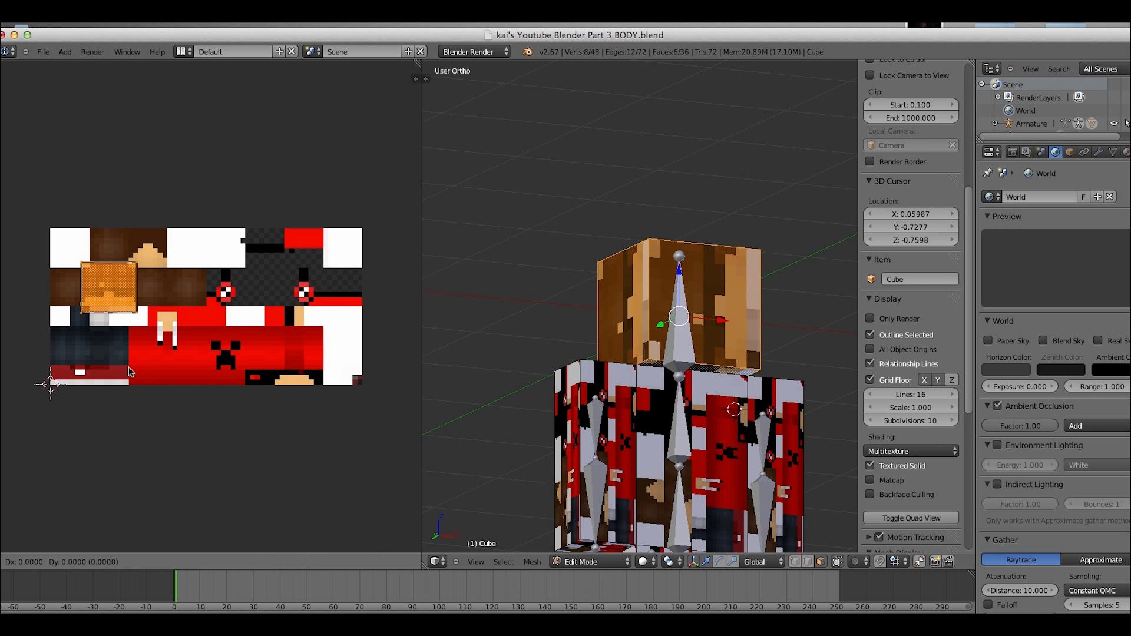
{"action": "left_click", "coordinate": [131, 372]}
{"action": "key", "text": "shift+s"}
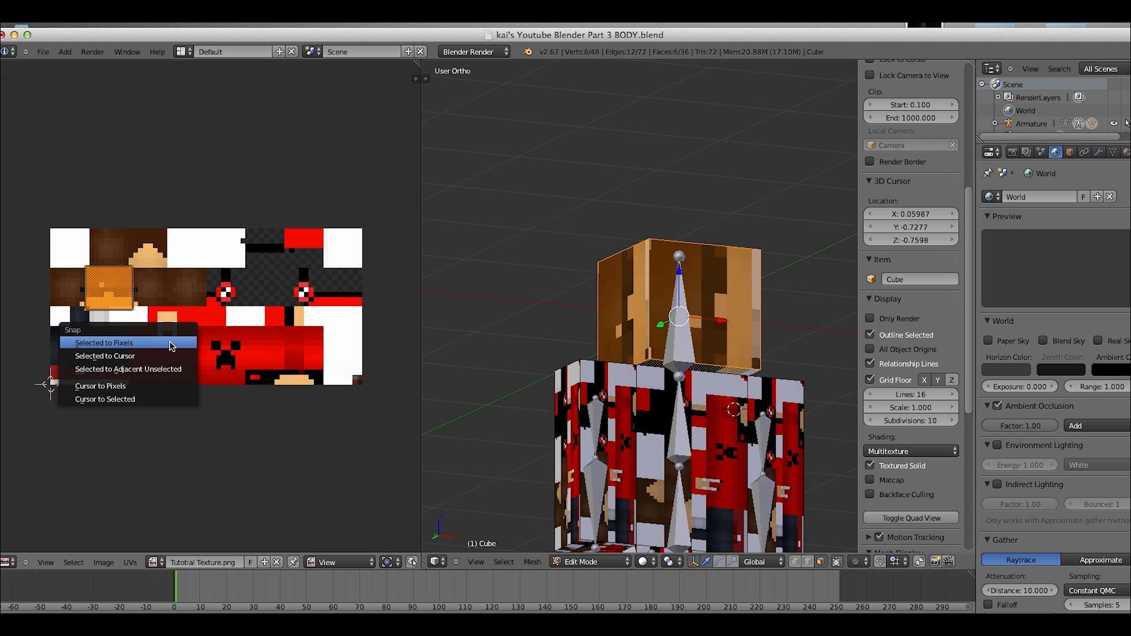
{"action": "left_click", "coordinate": [167, 339]}
{"action": "key", "text": "s"}
{"action": "left_click", "coordinate": [155, 332]}
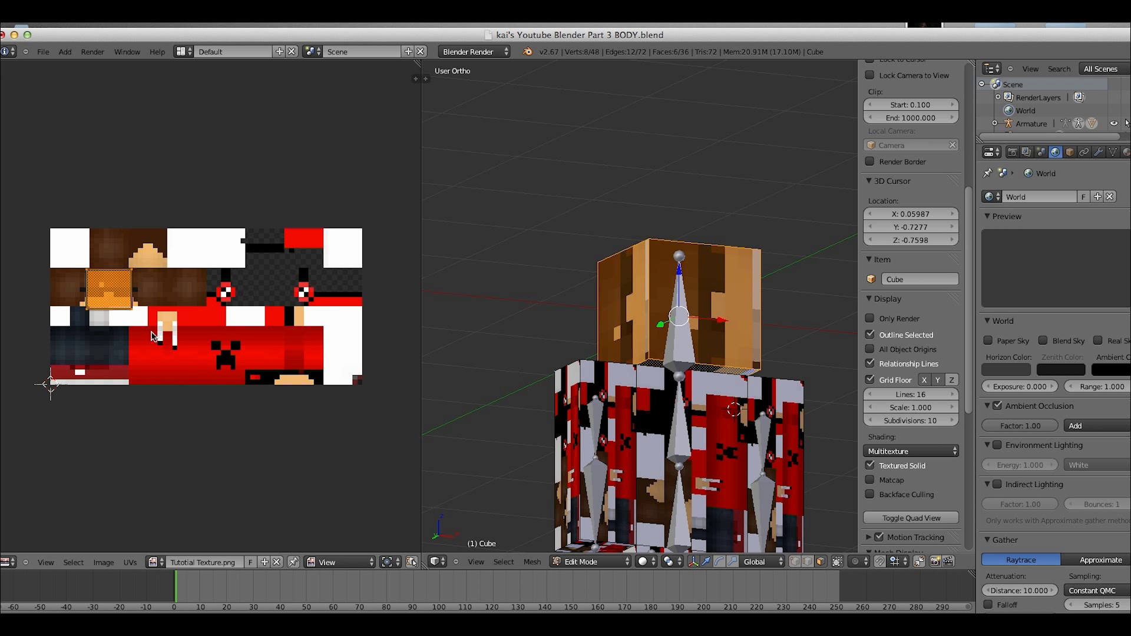
Shift the head UVs vertically to line up with the skin's face square, and snap them to pixels.
{"action": "key", "text": "g"}
{"action": "key", "text": "y"}
{"action": "left_click", "coordinate": [150, 333]}
{"action": "key", "text": "shift+s"}
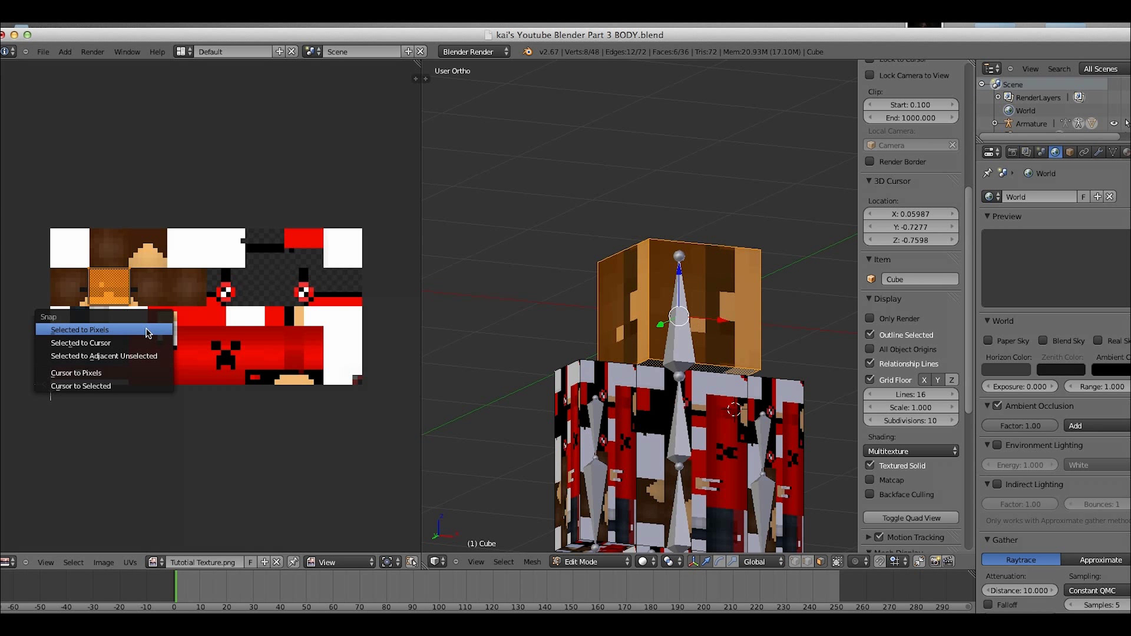
{"action": "left_click", "coordinate": [146, 331]}
{"action": "key", "text": "shift+s"}
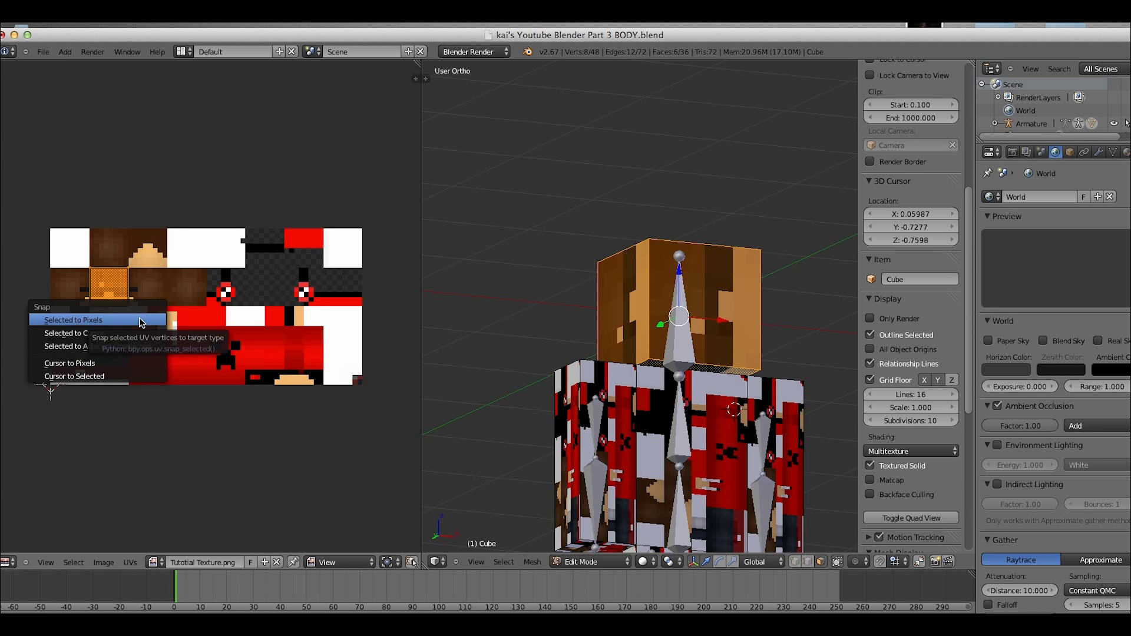
{"action": "left_click", "coordinate": [141, 323]}
Nudge the head UVs to fit exactly over the skin's face square, snapping them to pixels after each move.
{"action": "scroll", "coordinate": [142, 323], "scroll_direction": "up", "scroll_amount": 1}
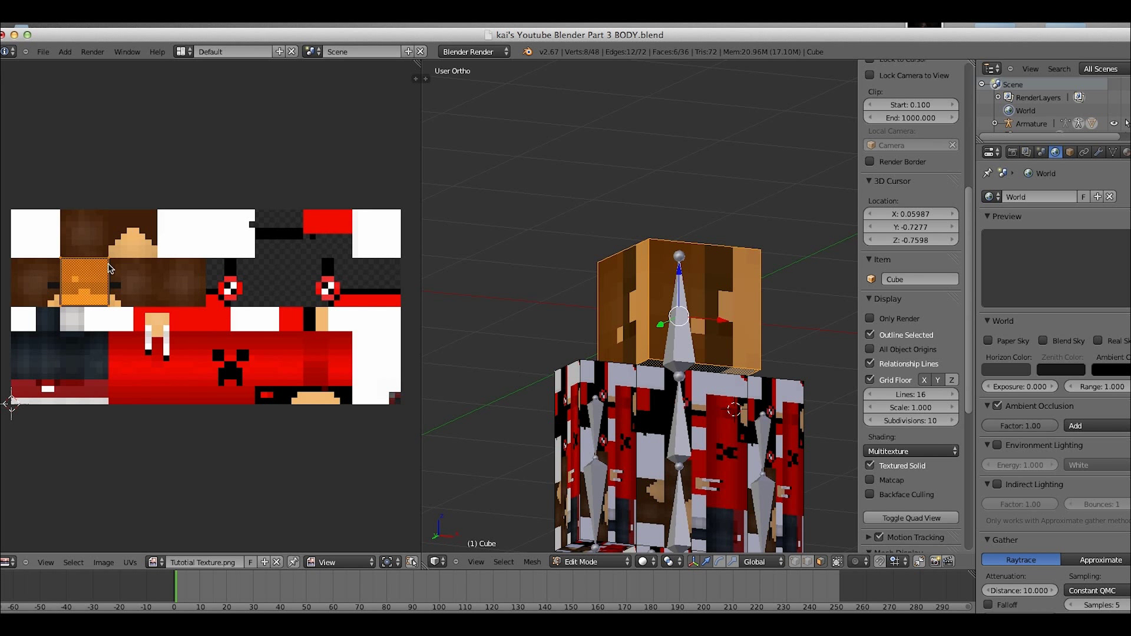
{"action": "key", "text": "g"}
{"action": "left_click", "coordinate": [126, 281]}
{"action": "key", "text": "shift+s"}
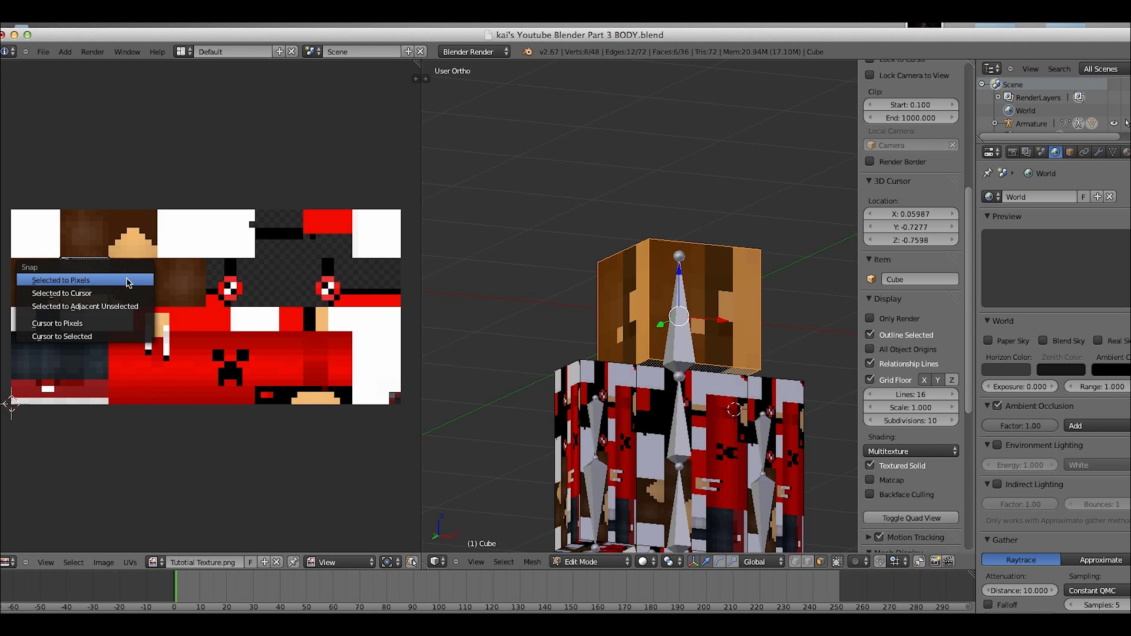
{"action": "left_click", "coordinate": [128, 281]}
{"action": "key", "text": "g"}
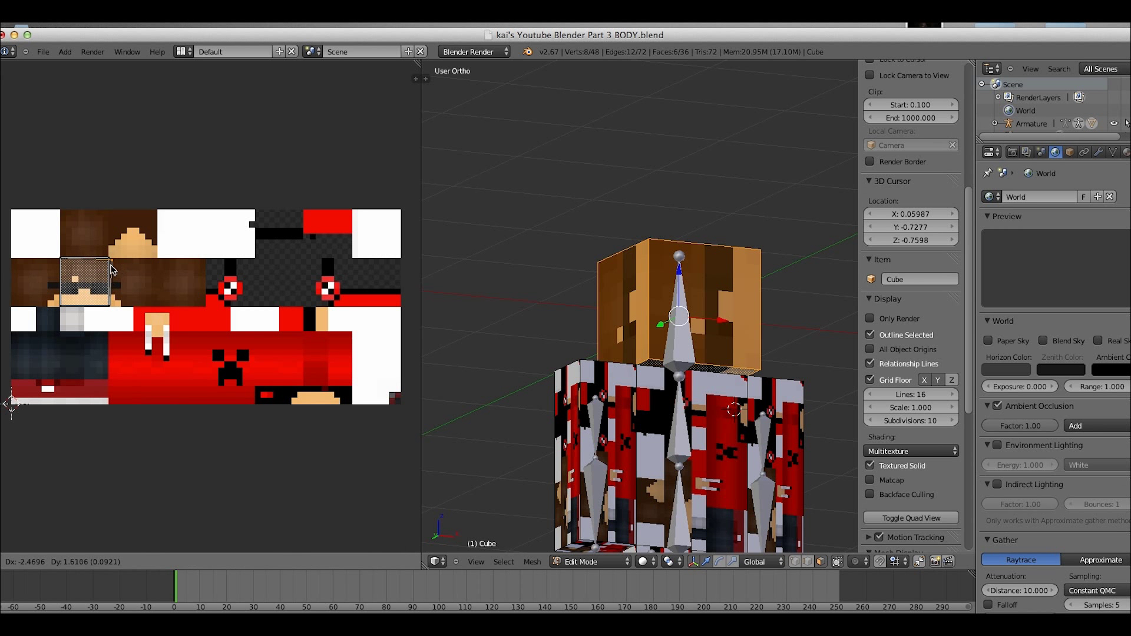
{"action": "left_click", "coordinate": [113, 269]}
{"action": "key", "text": "shift+s"}
{"action": "left_click", "coordinate": [113, 263]}
{"action": "key", "text": "shift+s"}
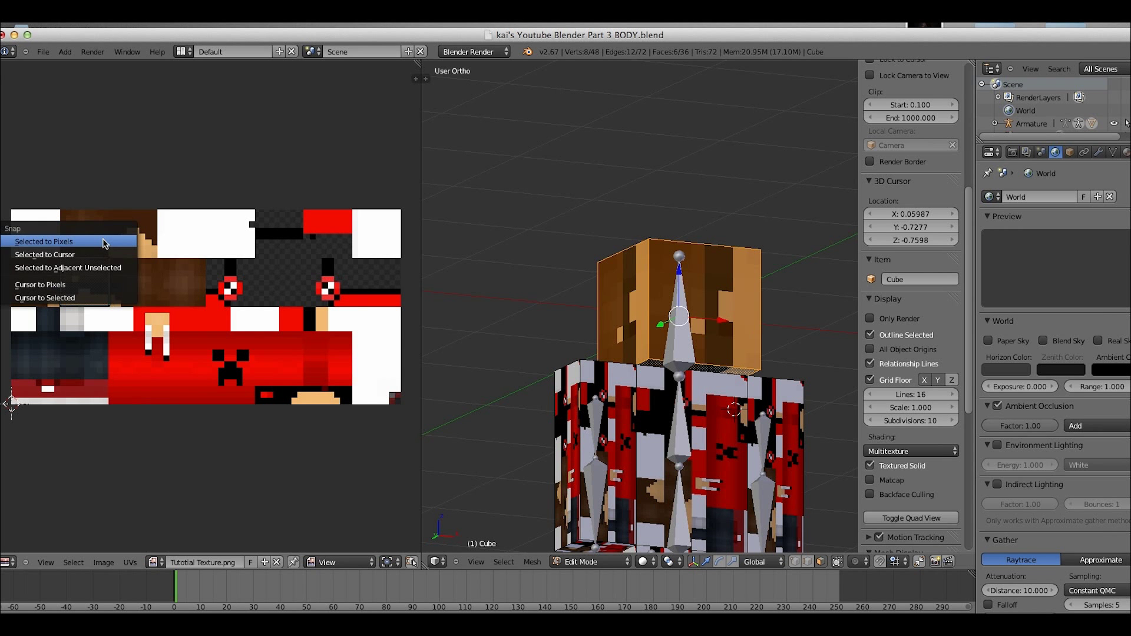
{"action": "left_click", "coordinate": [103, 241]}
Select the head's front face, rotate its UVs about a quarter turn so the face sits upright, and snap them to pixels.
{"action": "middle_click_drag", "start_coordinate": [640, 282], "coordinate": [643, 313]}
{"action": "right_click", "coordinate": [644, 313]}
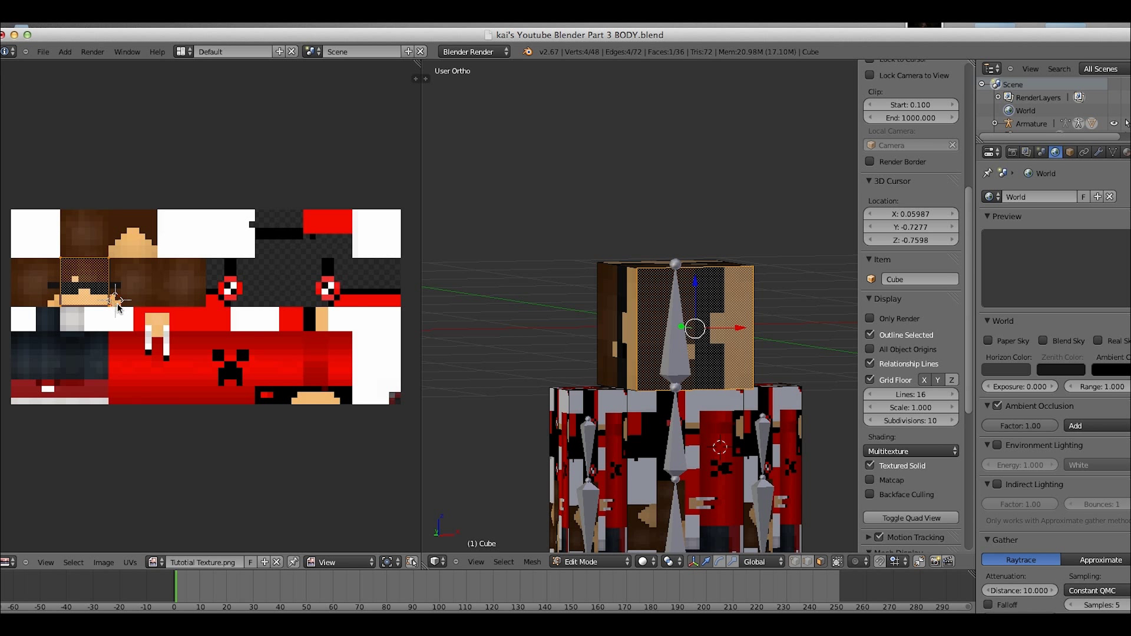
{"action": "key", "text": "r"}
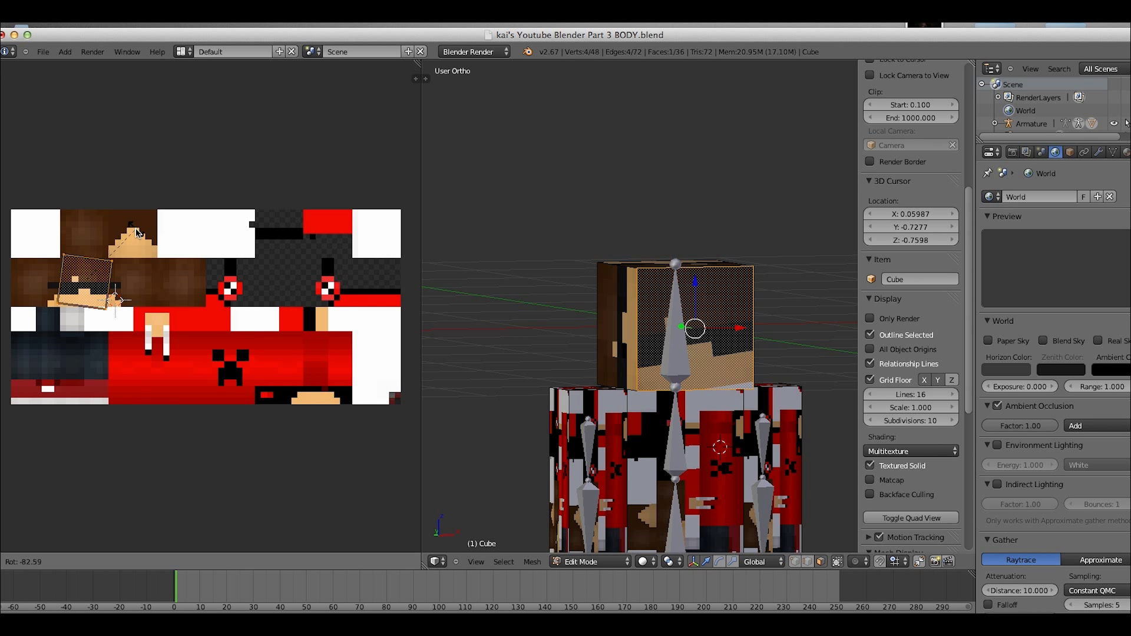
{"action": "left_click", "coordinate": [123, 233]}
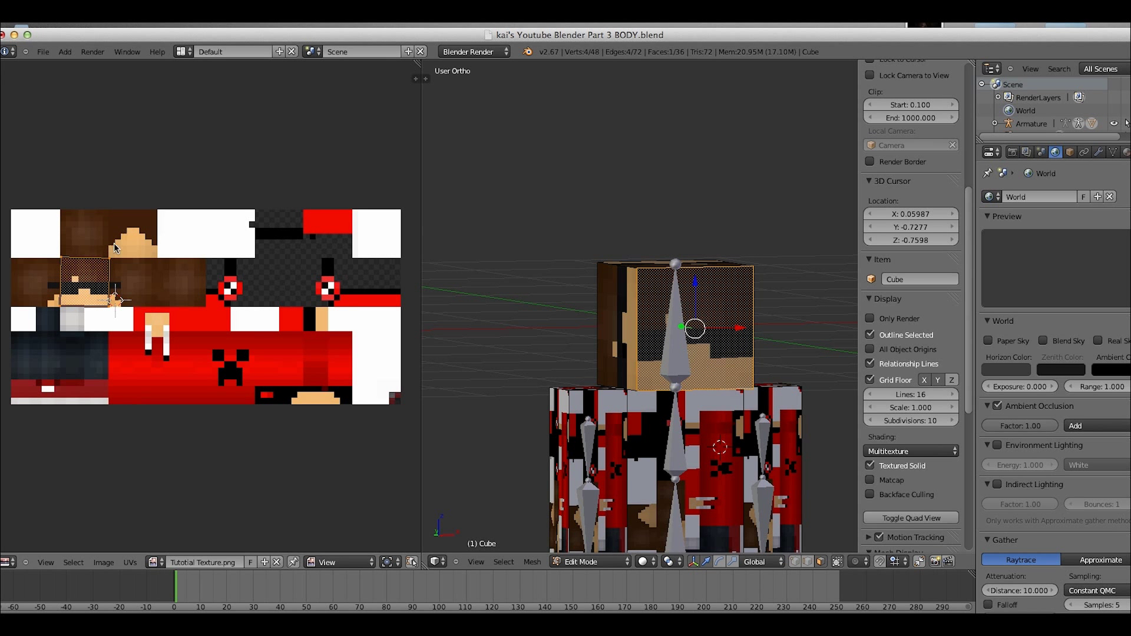
{"action": "key", "text": "shift+s"}
{"action": "left_click", "coordinate": [156, 257]}
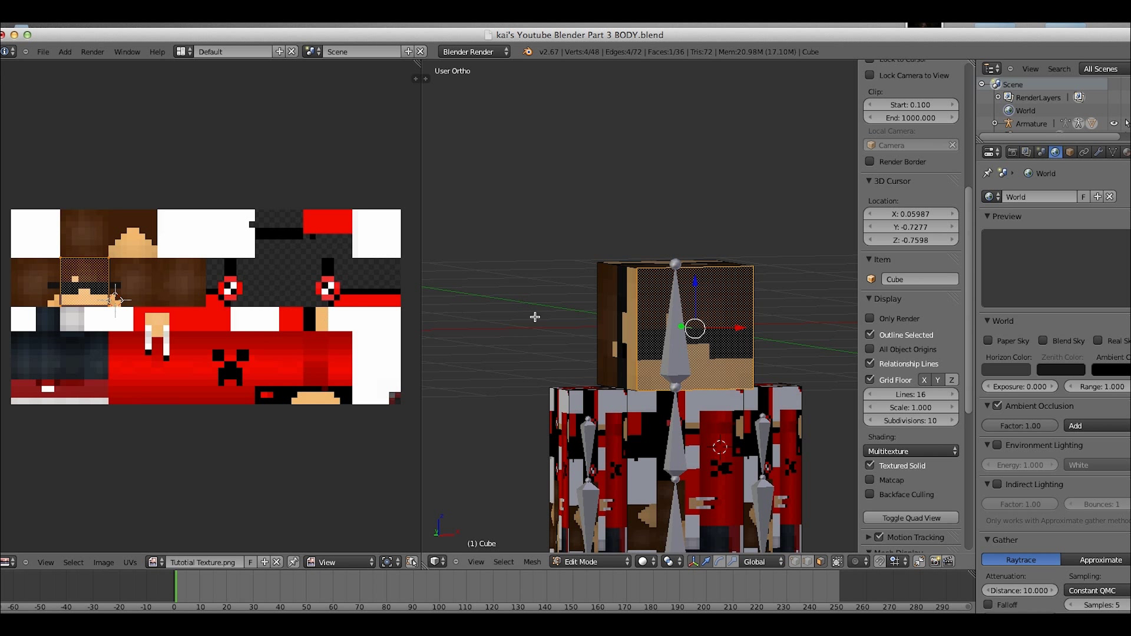
Select the head's side face, move its UVs onto the hair square beside the skin's face, and rotate them about a quarter turn, snapped to pixels.
{"action": "right_click", "coordinate": [632, 346]}
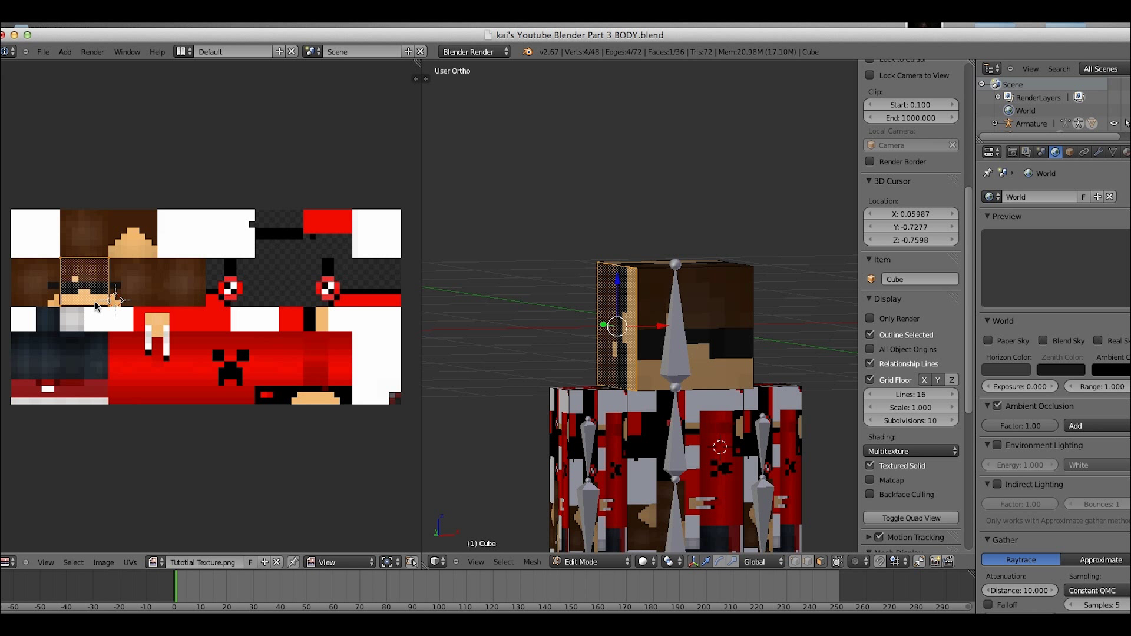
{"action": "key", "text": "g"}
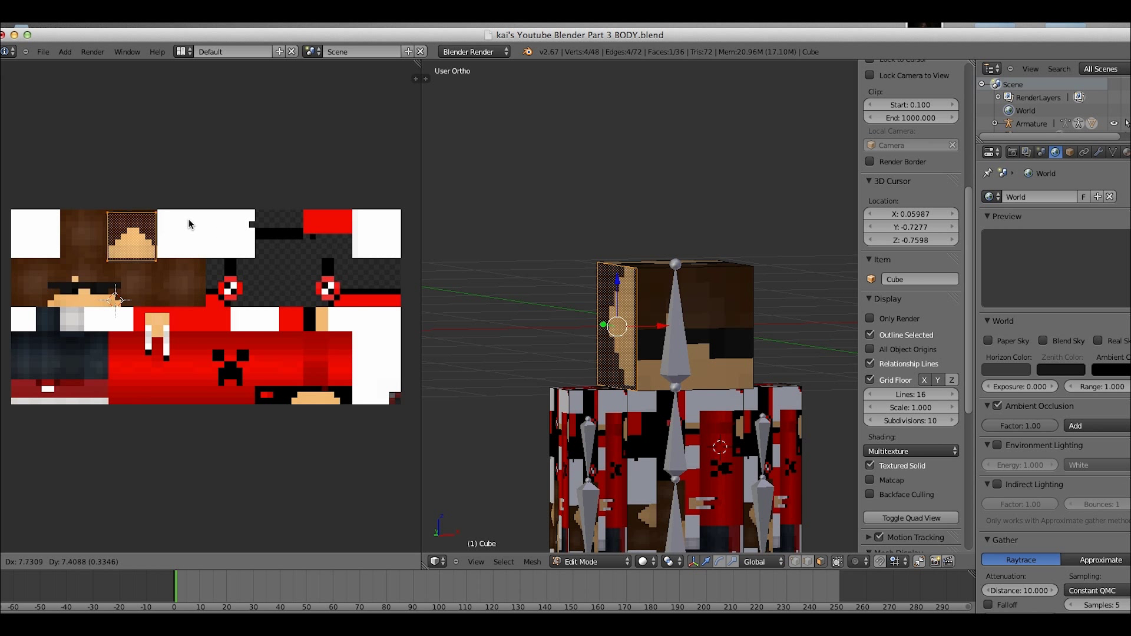
{"action": "left_click", "coordinate": [189, 269]}
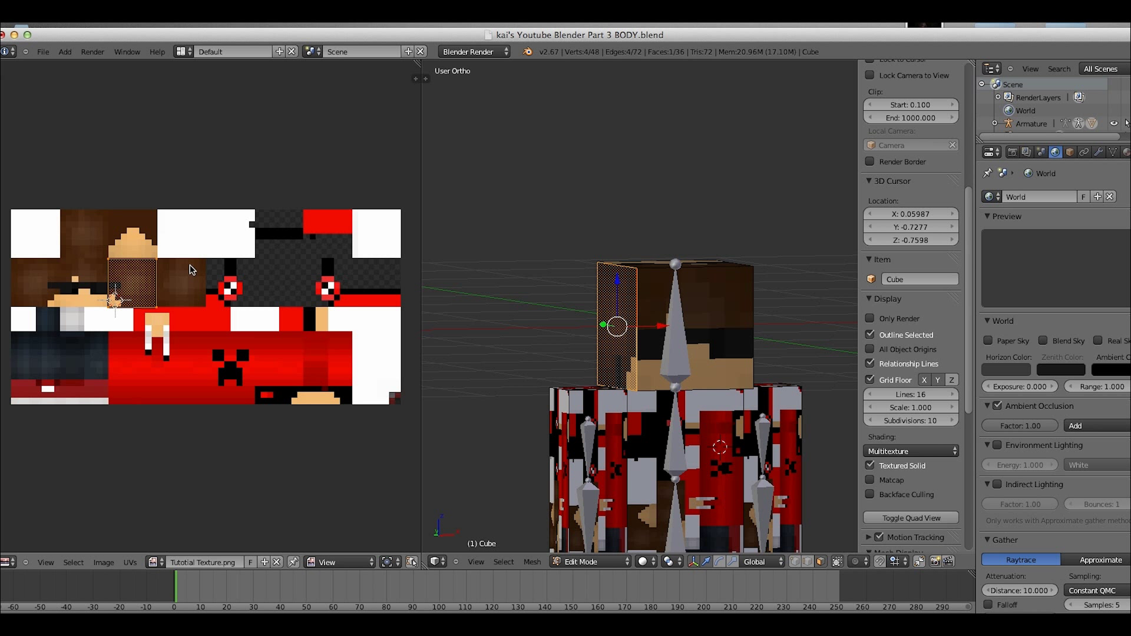
{"action": "key", "text": "shift+s"}
{"action": "left_click", "coordinate": [190, 264]}
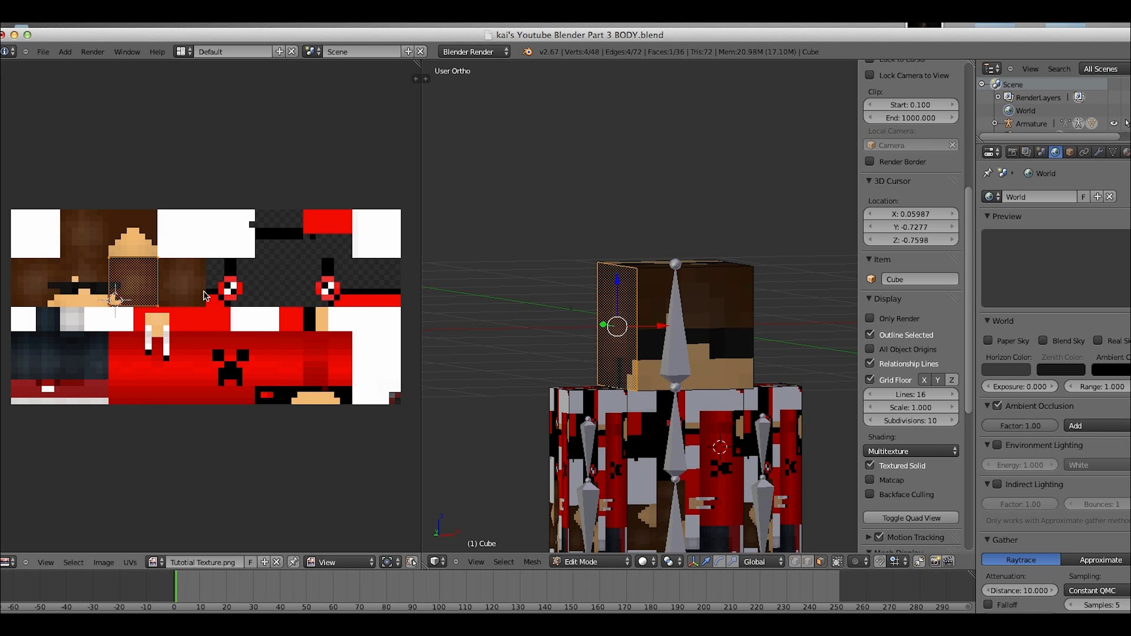
{"action": "key", "text": "r"}
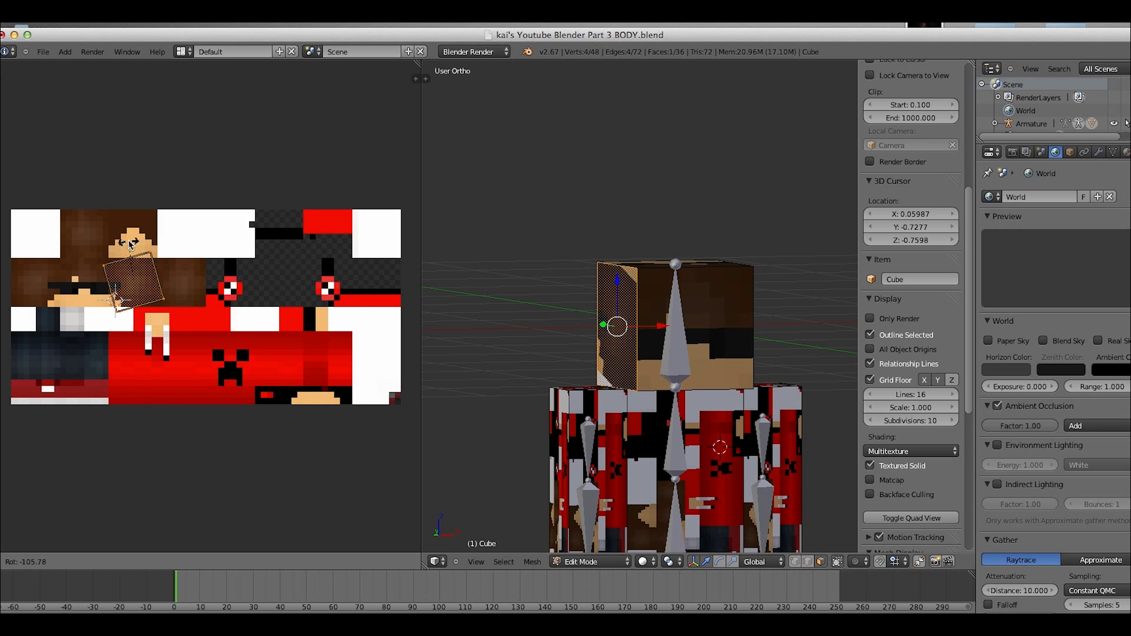
{"action": "left_click", "coordinate": [143, 251]}
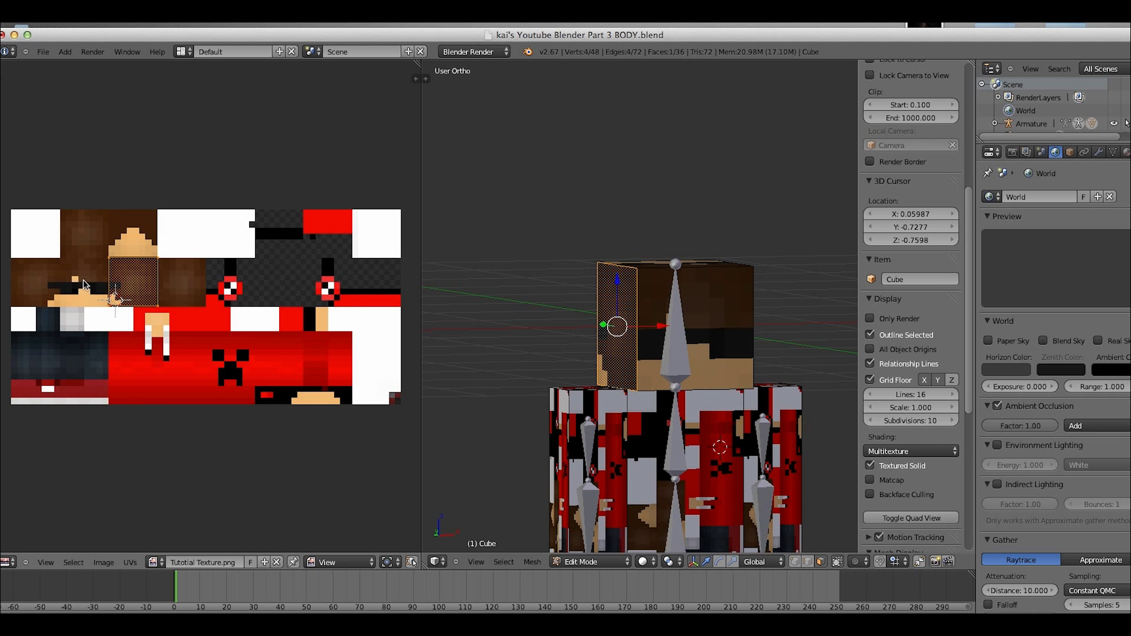
Move the side face's UVs onto the hair square at the skin's left edge, snapping them to pixels after each move.
{"action": "key", "text": "g"}
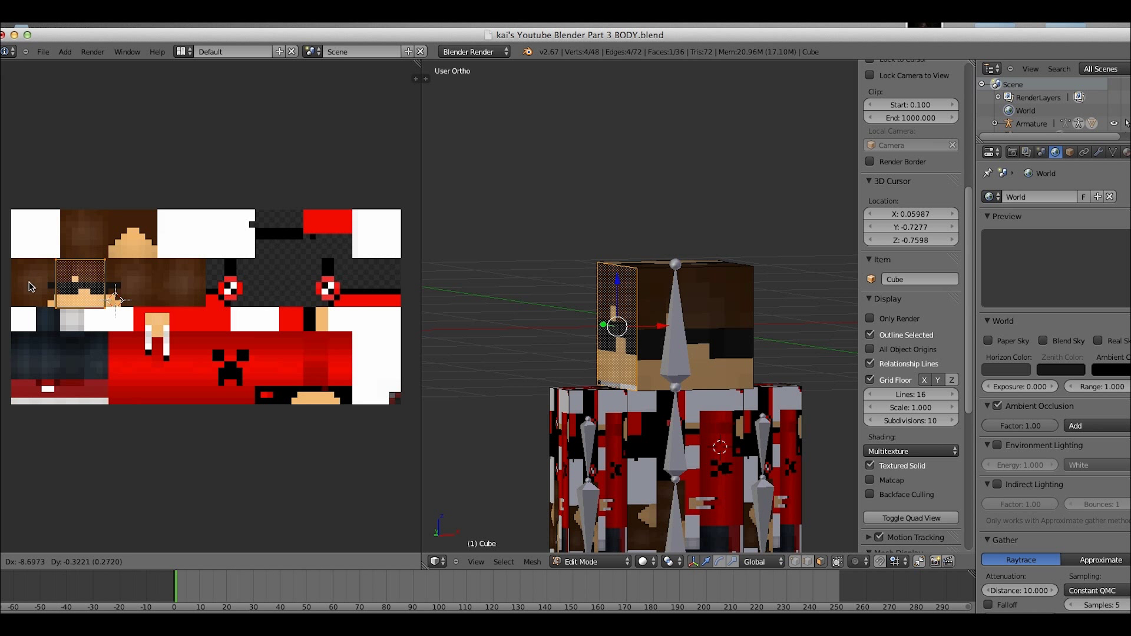
{"action": "left_click", "coordinate": [28, 290]}
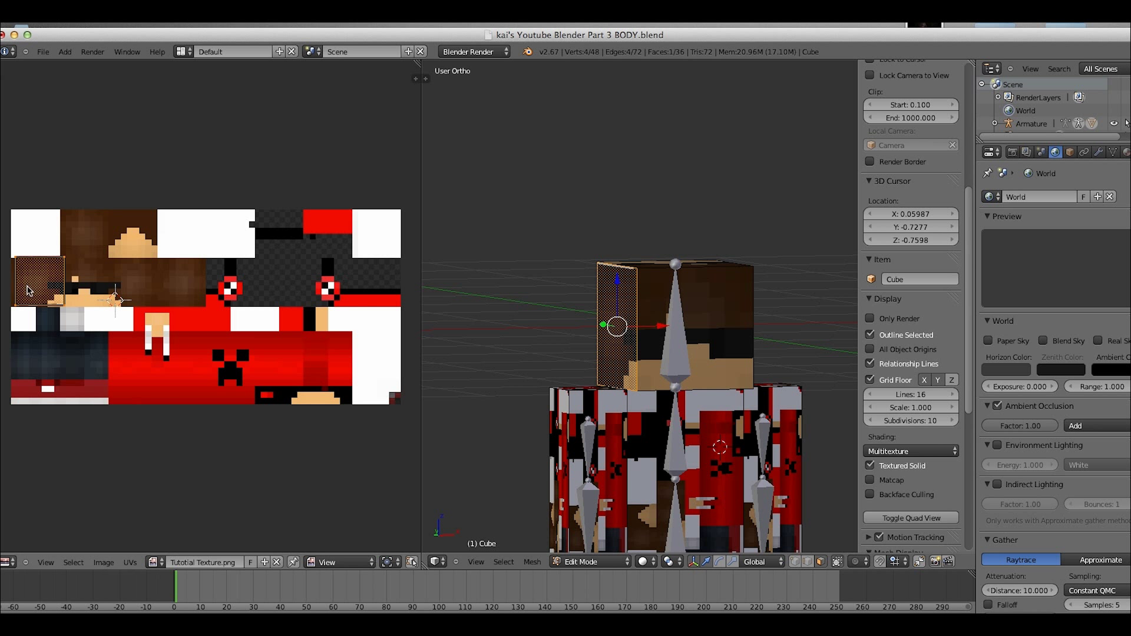
{"action": "key", "text": "shift+s"}
{"action": "left_click", "coordinate": [96, 285]}
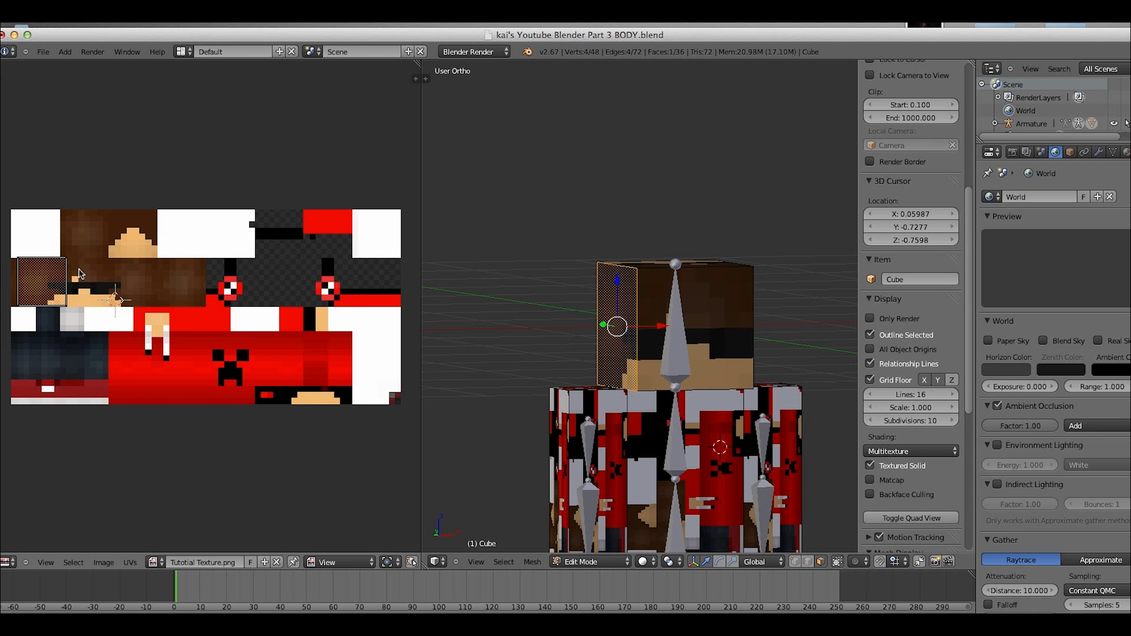
{"action": "key", "text": "g"}
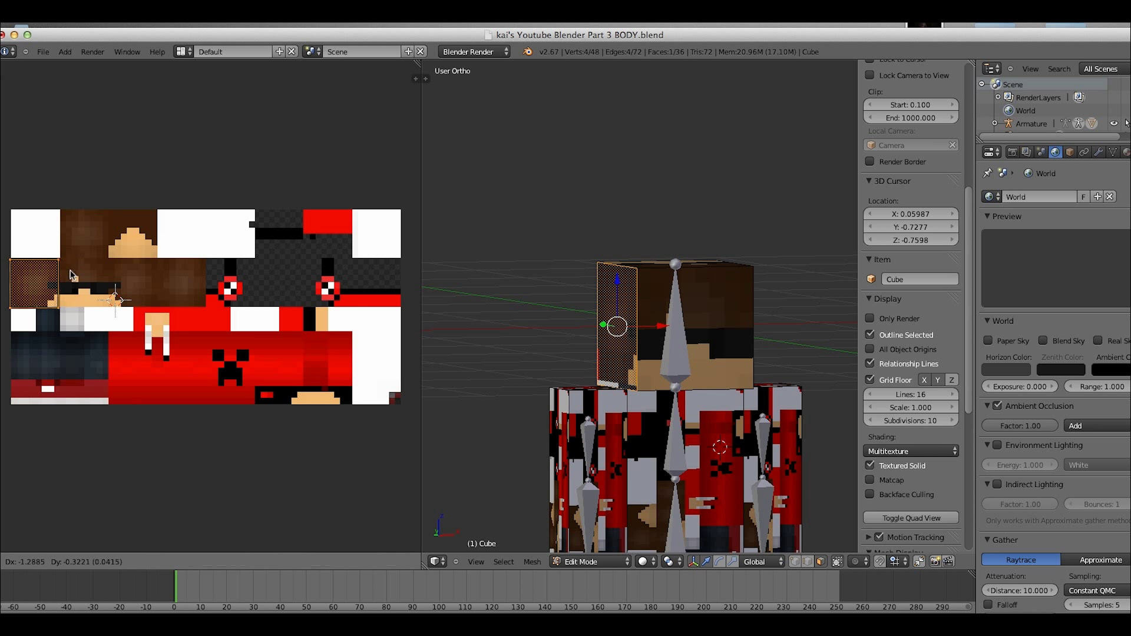
{"action": "left_click", "coordinate": [71, 274]}
{"action": "key", "text": "shift+s"}
{"action": "left_click", "coordinate": [70, 274]}
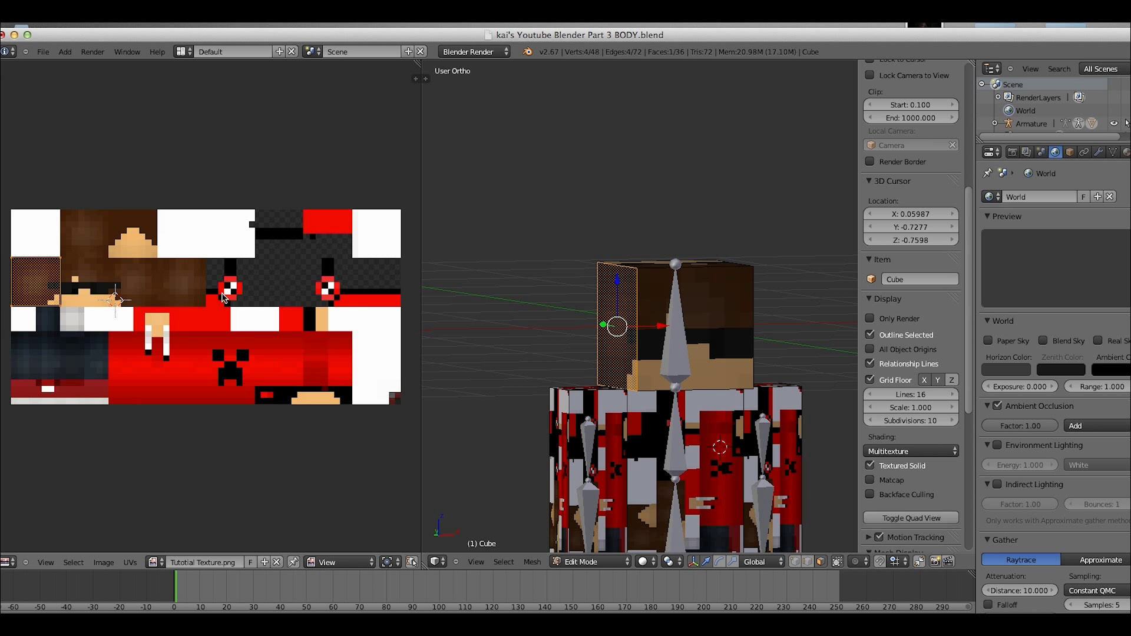
Select the head's top face, move its UVs onto the hair square above the skin's face, and snap them to pixels.
{"action": "middle_click_drag", "start_coordinate": [560, 291], "coordinate": [530, 334]}
{"action": "right_click", "coordinate": [682, 291]}
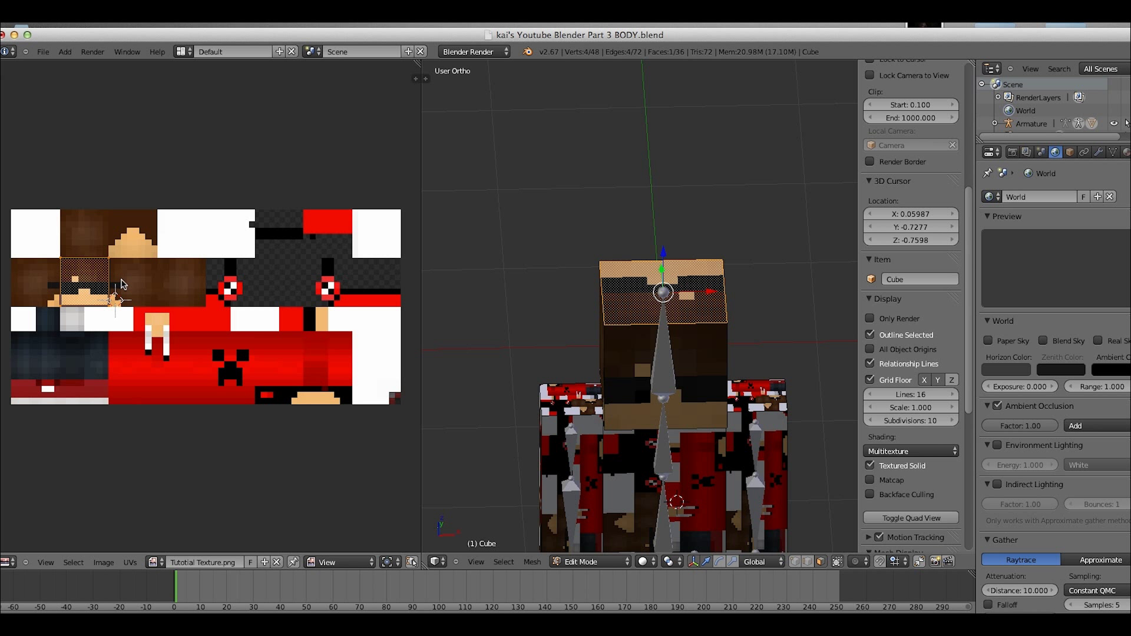
{"action": "key", "text": "g"}
{"action": "left_click", "coordinate": [119, 236]}
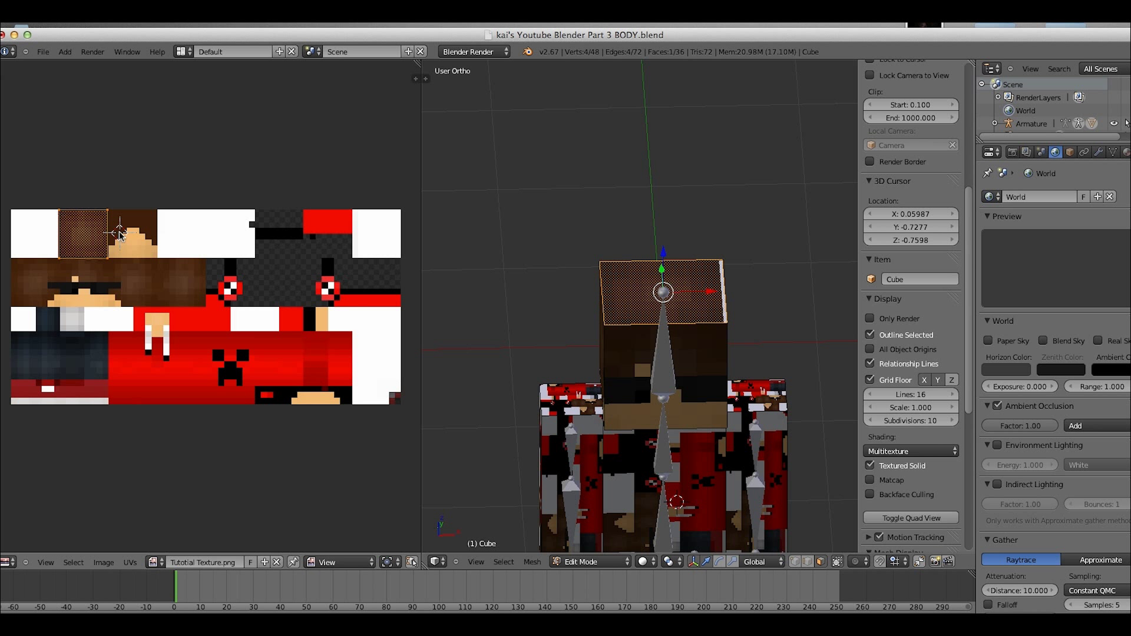
{"action": "key", "text": "shift+s"}
{"action": "left_click", "coordinate": [119, 234]}
Select the head's back face, shift its UVs vertically onto the plain hair square above the skin's face, and snap them to pixels.
{"action": "middle_click_drag", "start_coordinate": [648, 330], "coordinate": [458, 332]}
{"action": "right_click", "coordinate": [650, 334]}
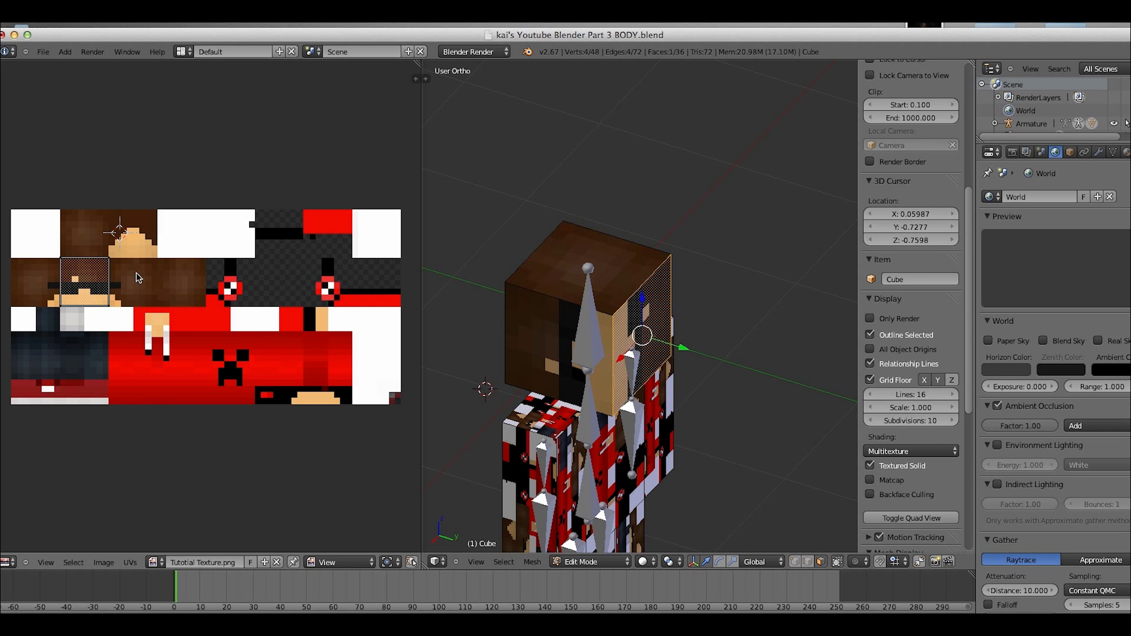
{"action": "key", "text": "g"}
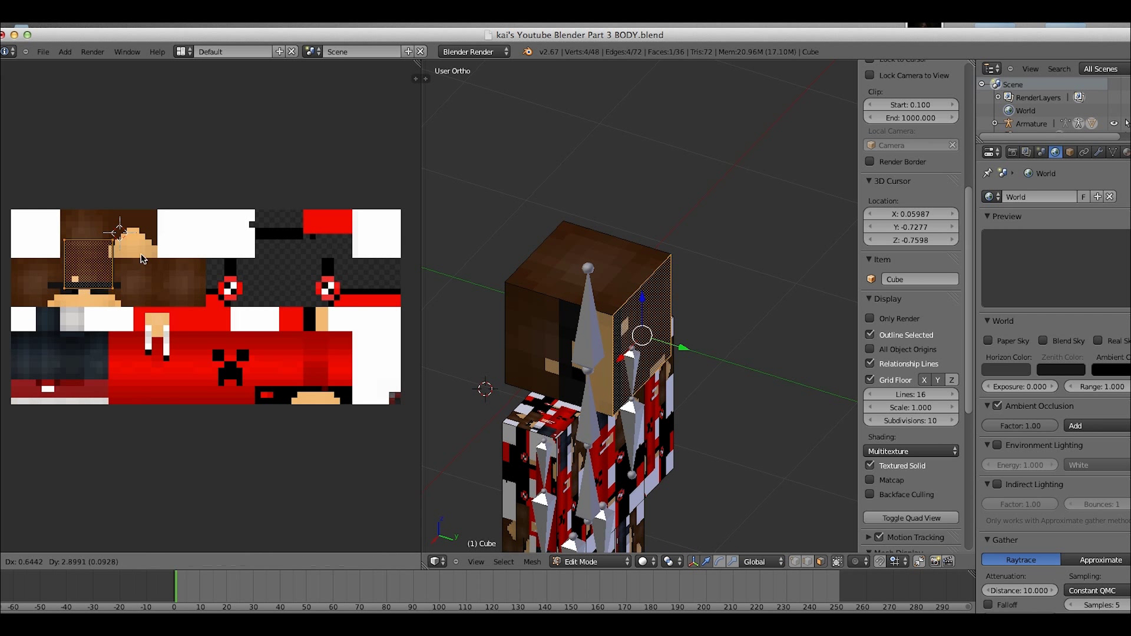
{"action": "key", "text": "y"}
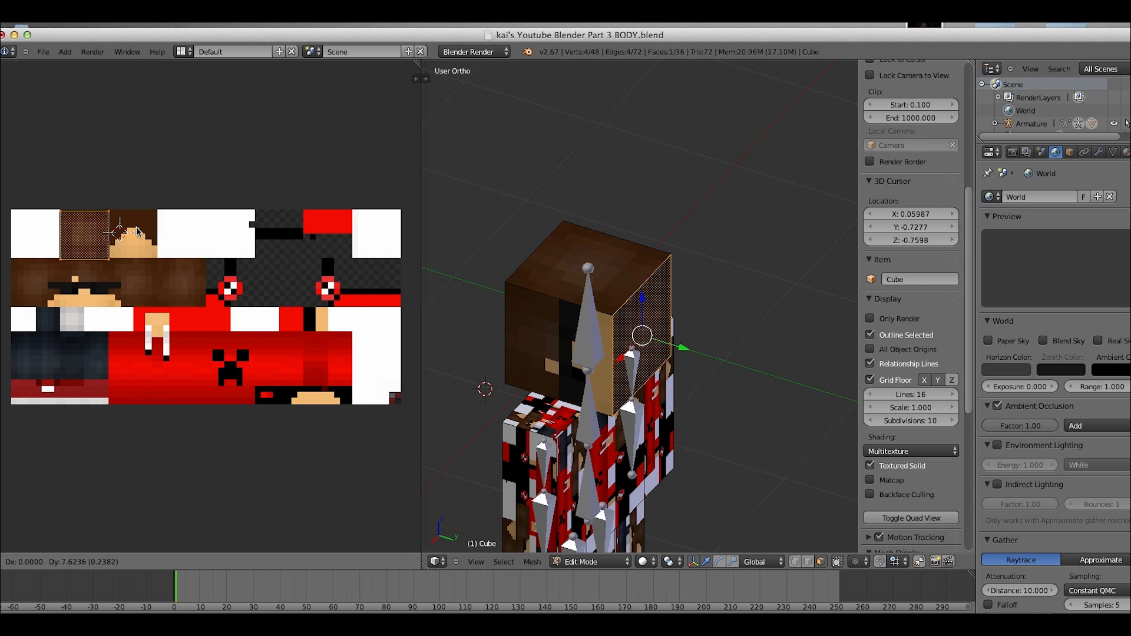
{"action": "left_click", "coordinate": [136, 230]}
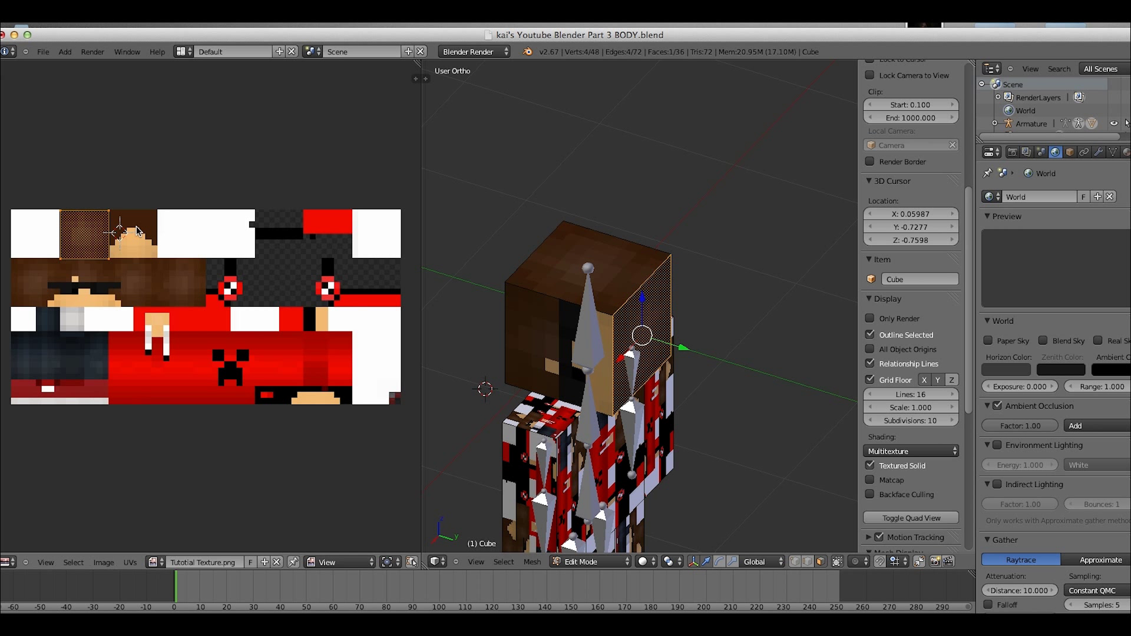
{"action": "key", "text": "shift+s"}
{"action": "scroll", "coordinate": [737, 334], "scroll_direction": "down", "scroll_amount": 2}
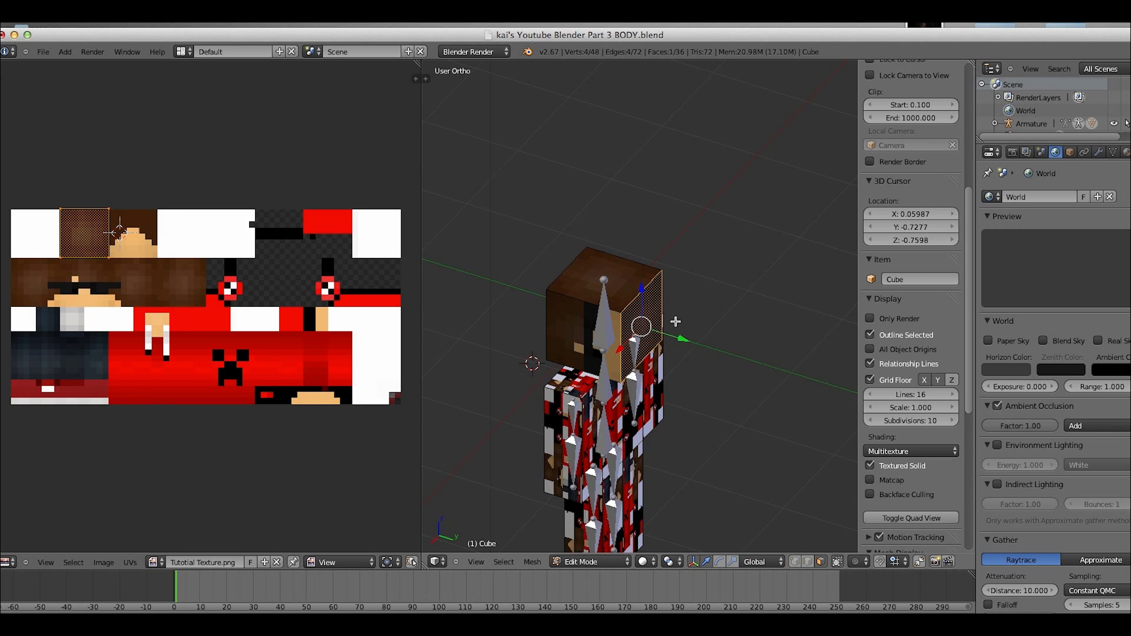
{"action": "key", "text": "KP_0"}
{"action": "key", "text": "KP_0"}
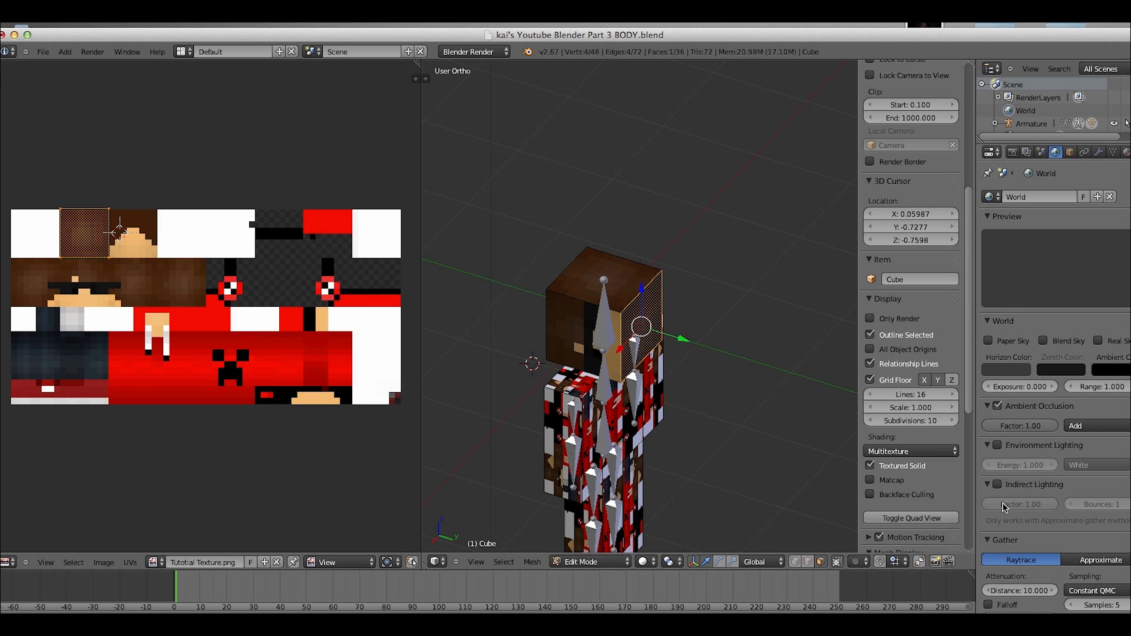
Select the head's other side face, move its UVs onto the hair square right of the skin's face, and rotate them about a quarter turn.
{"action": "scroll", "coordinate": [675, 488], "scroll_direction": "up", "scroll_amount": 4}
{"action": "right_click", "coordinate": [519, 363]}
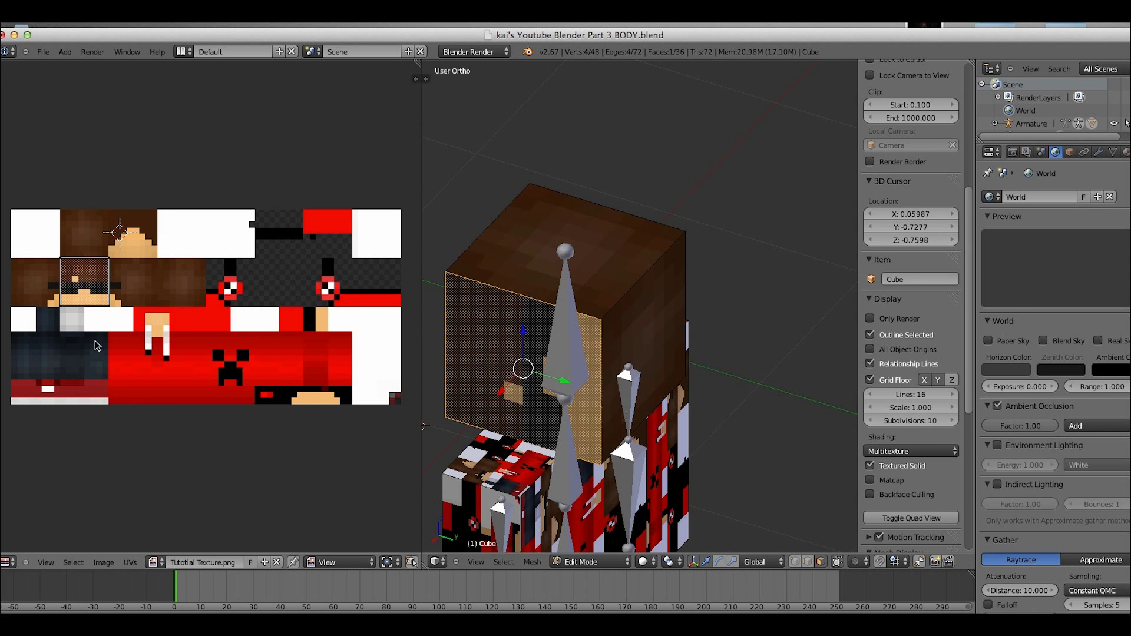
{"action": "key", "text": "g"}
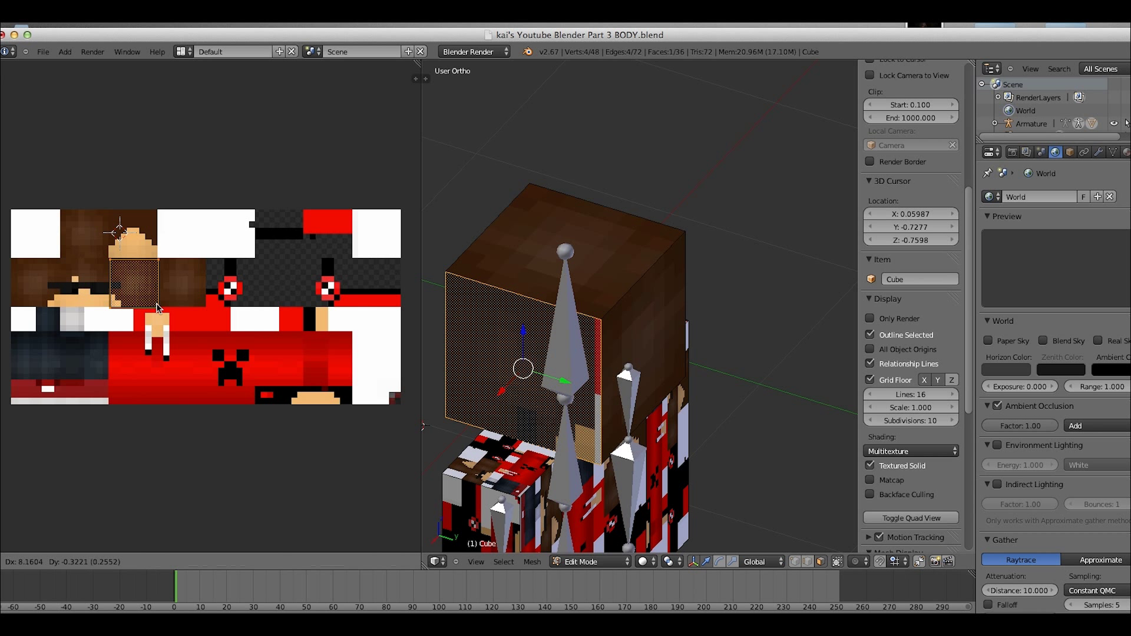
{"action": "left_click", "coordinate": [157, 307]}
{"action": "key", "text": "r"}
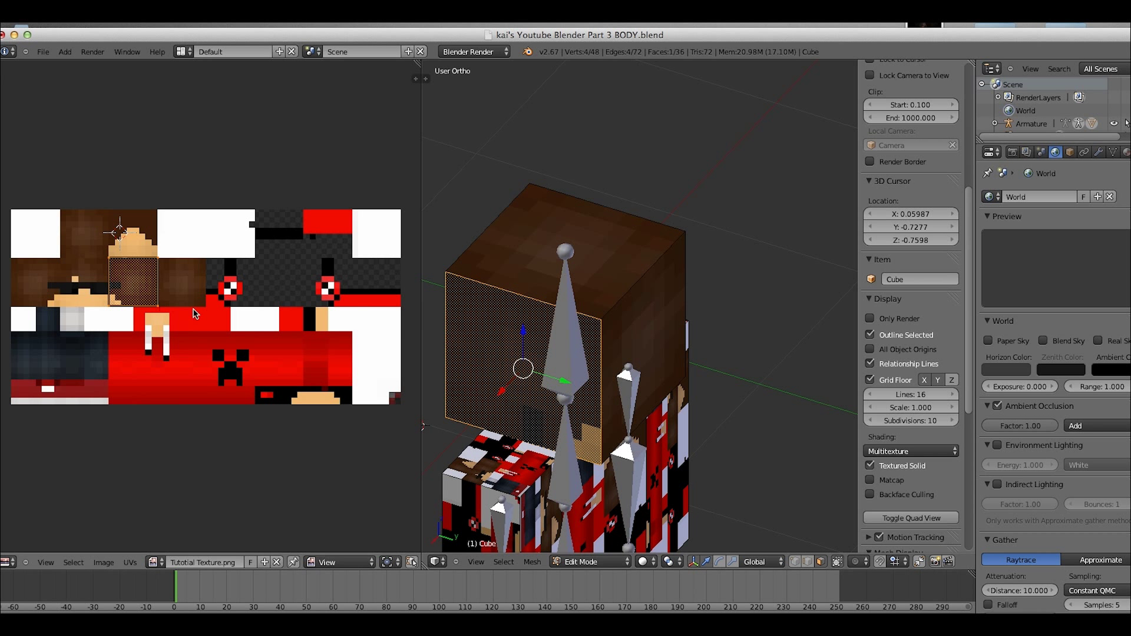
{"action": "left_click", "coordinate": [167, 229]}
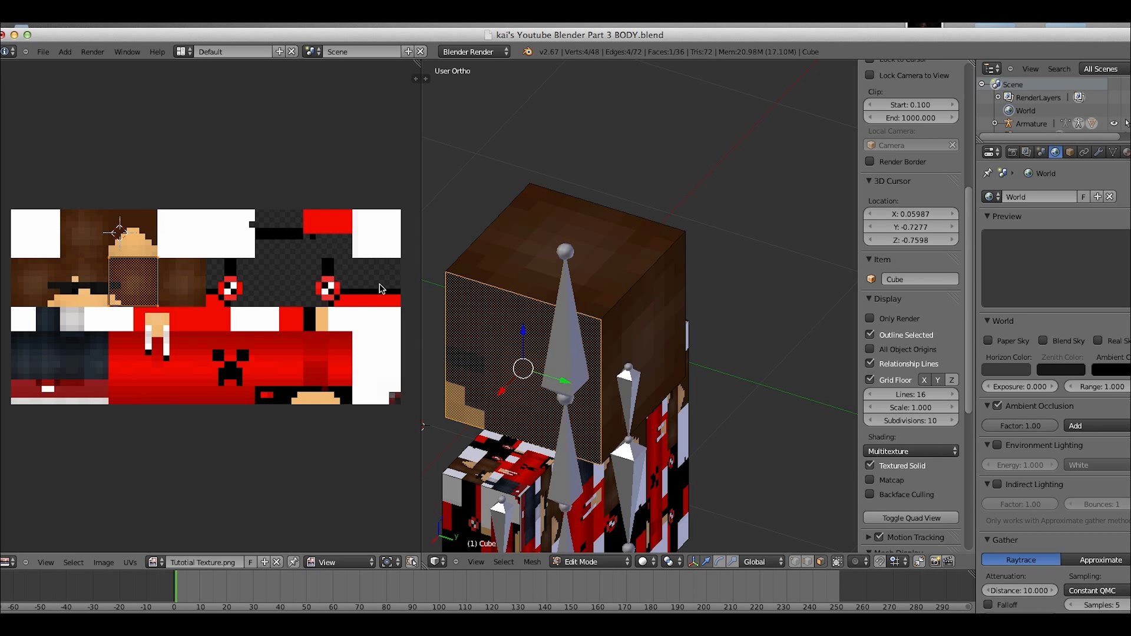
Select the head's bottom face, place its UVs on the hair-and-skin square in the skin's top row, and rotate them about a quarter turn, snapped to pixels.
{"action": "middle_click_drag", "start_coordinate": [533, 334], "coordinate": [704, 372]}
{"action": "right_click", "coordinate": [670, 326]}
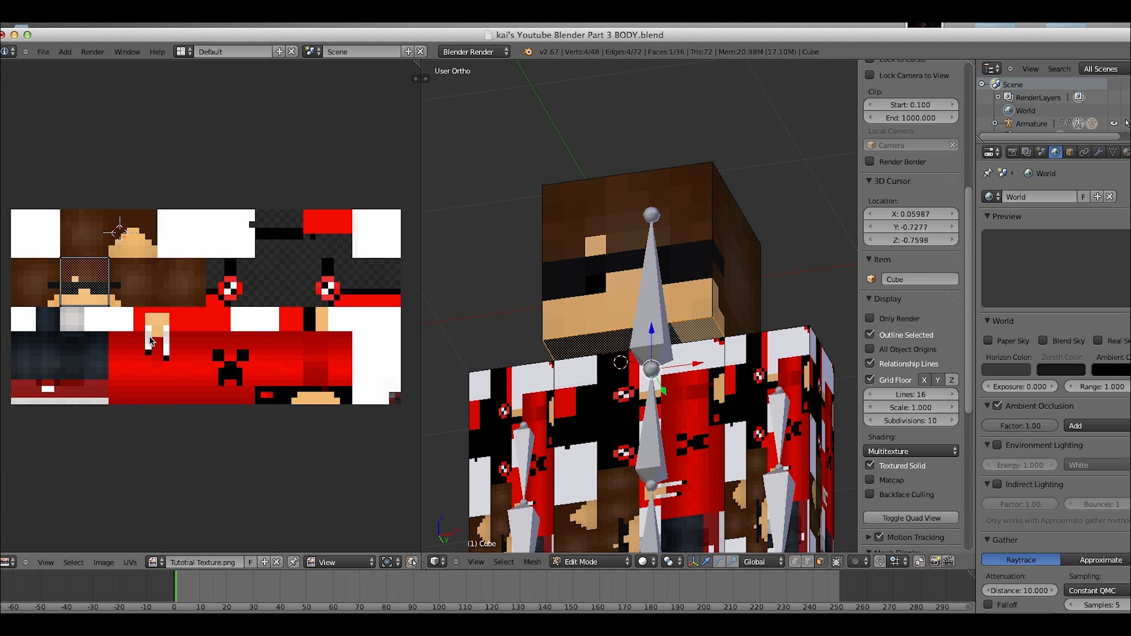
{"action": "key", "text": "g"}
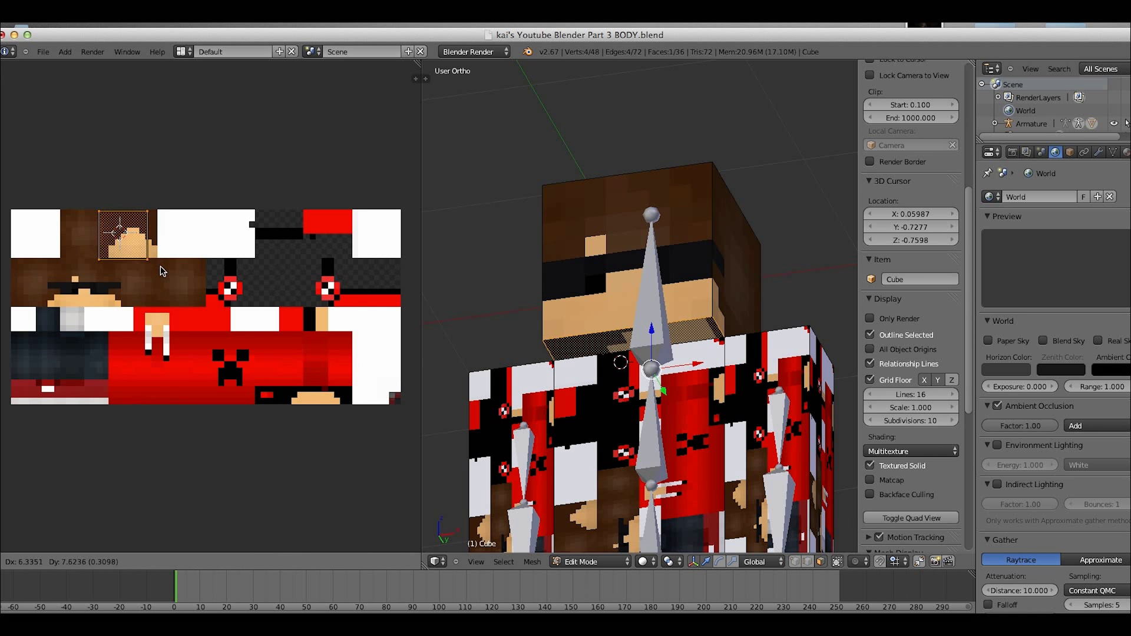
{"action": "left_click", "coordinate": [172, 269]}
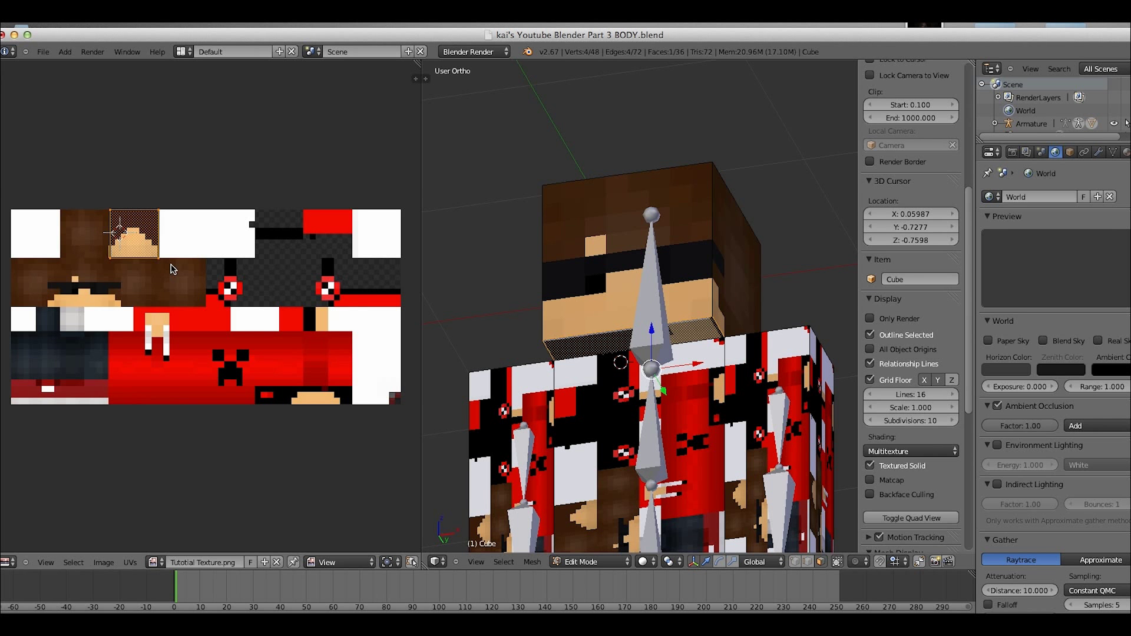
{"action": "key", "text": "shift+s"}
{"action": "left_click", "coordinate": [171, 269]}
{"action": "key", "text": "r"}
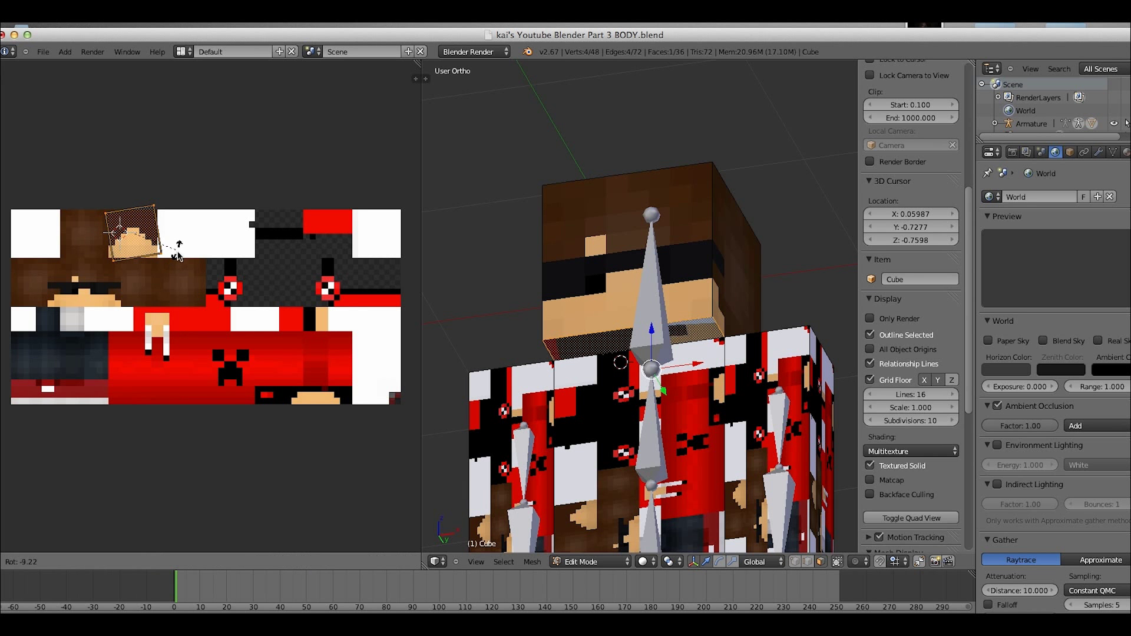
{"action": "left_click", "coordinate": [109, 275]}
{"action": "key", "text": "shift+s"}
{"action": "left_click", "coordinate": [108, 274]}
Render the character from Object Mode and switch the render area back to the 3D View.
{"action": "middle_click_drag", "start_coordinate": [576, 314], "coordinate": [598, 328]}
{"action": "key", "text": "Tab"}
{"action": "left_click", "coordinate": [129, 52]}
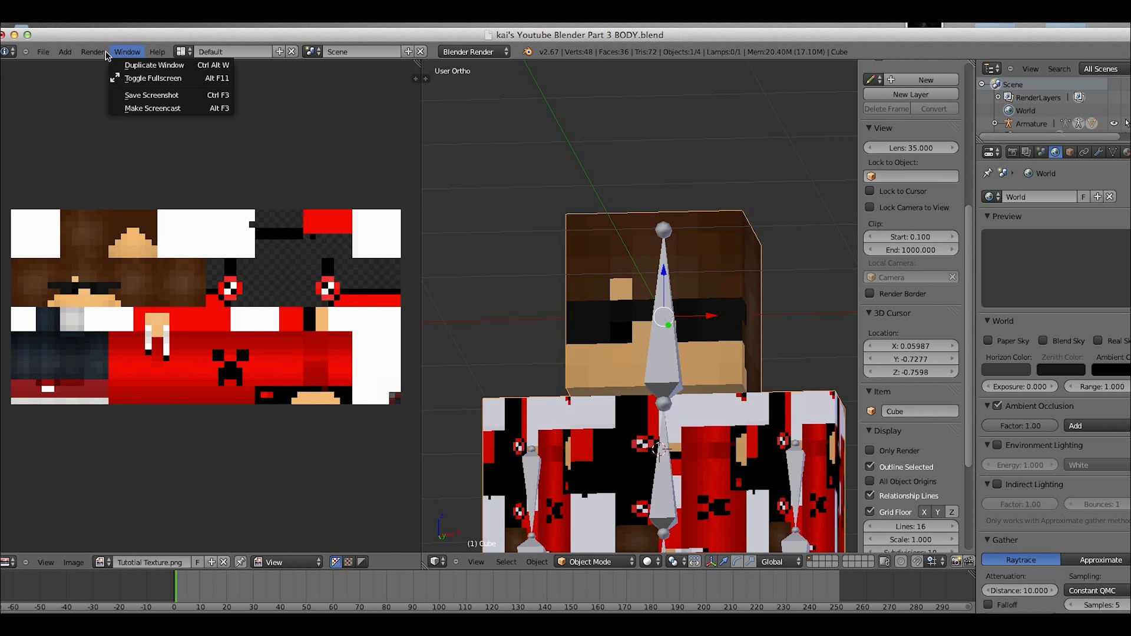
{"action": "left_click", "coordinate": [97, 65]}
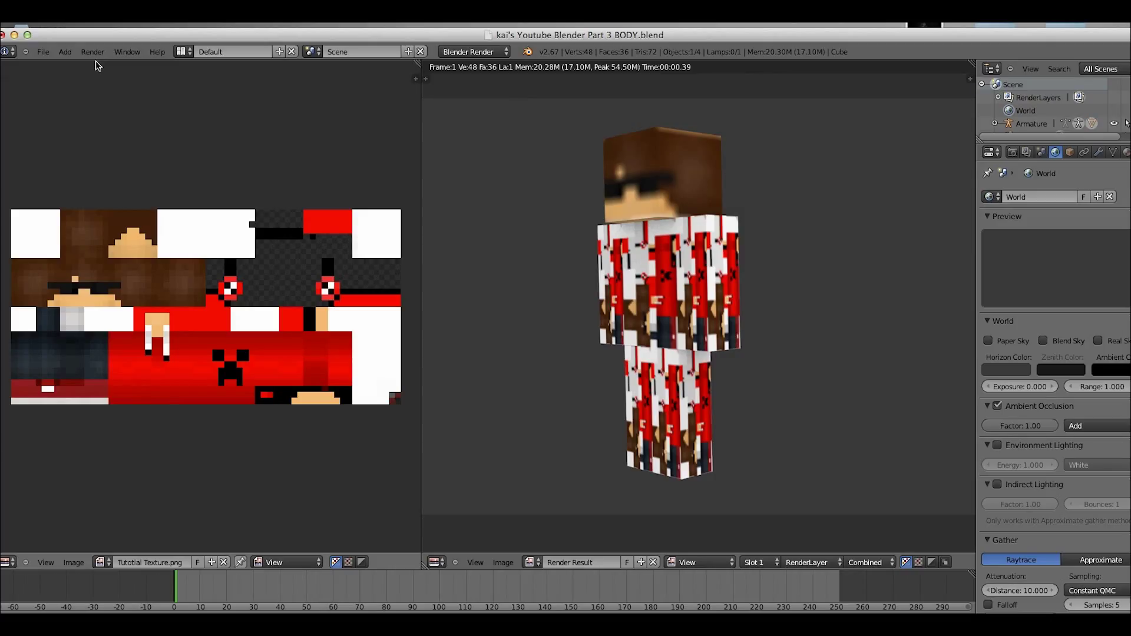
{"action": "left_click", "coordinate": [436, 562]}
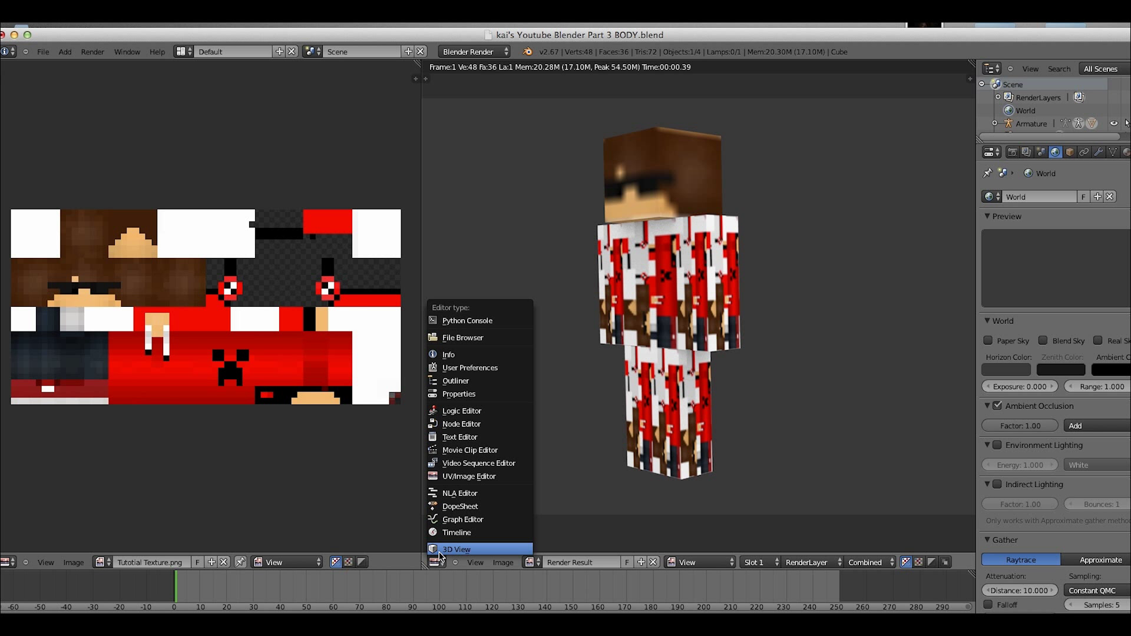
{"action": "left_click", "coordinate": [448, 549]}
Examine the textured head up close in the 3D View, showing and hiding the tool shelf and properties sidebar.
{"action": "scroll", "coordinate": [574, 306], "scroll_direction": "up", "scroll_amount": 4}
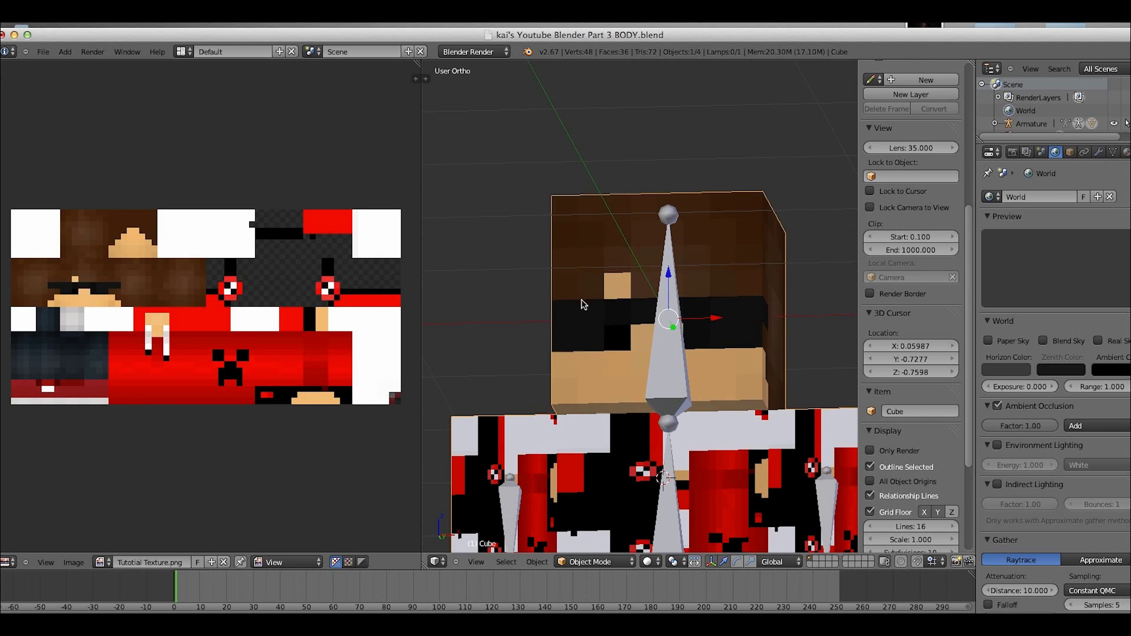
{"action": "middle_click_drag", "start_coordinate": [559, 326], "coordinate": [593, 349]}
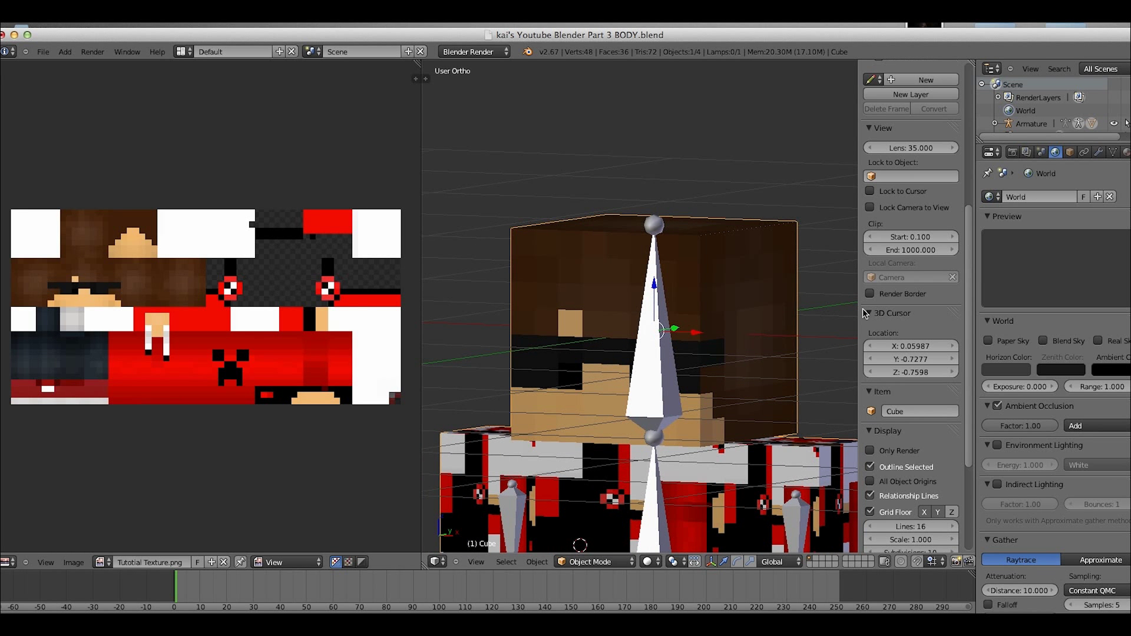
{"action": "key", "text": "t"}
{"action": "key", "text": "t"}
{"action": "key", "text": "t"}
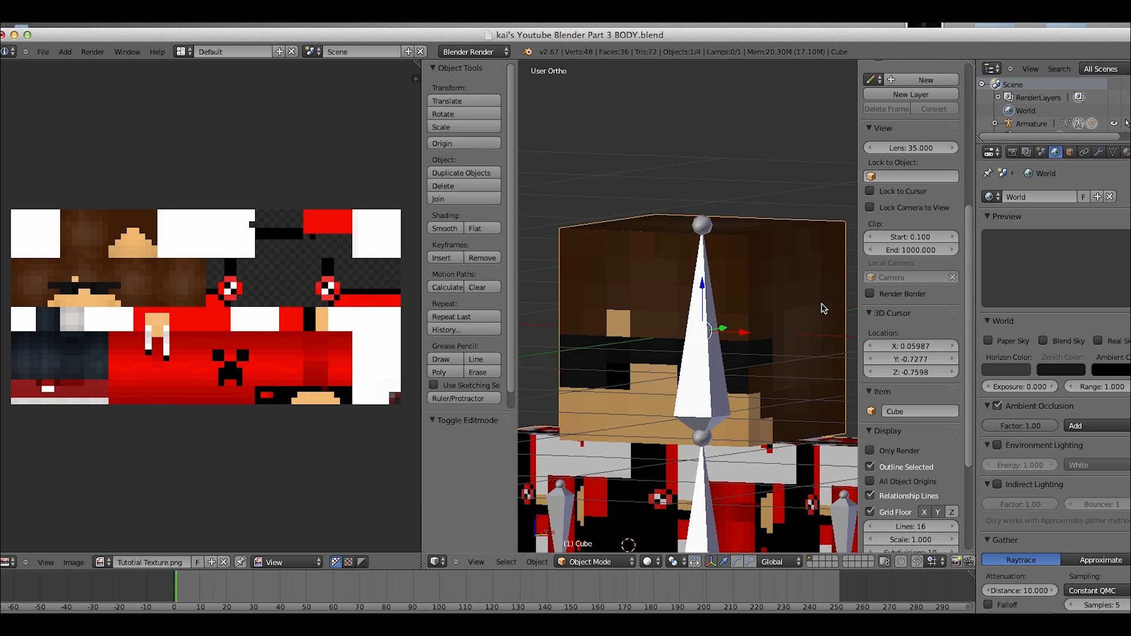
{"action": "key", "text": "t"}
{"action": "key", "text": "n"}
{"action": "scroll", "coordinate": [798, 321], "scroll_direction": "up", "scroll_amount": 1}
{"action": "middle_click_drag", "start_coordinate": [797, 317], "coordinate": [743, 314], "text": "shift"}
{"action": "key", "text": "t"}
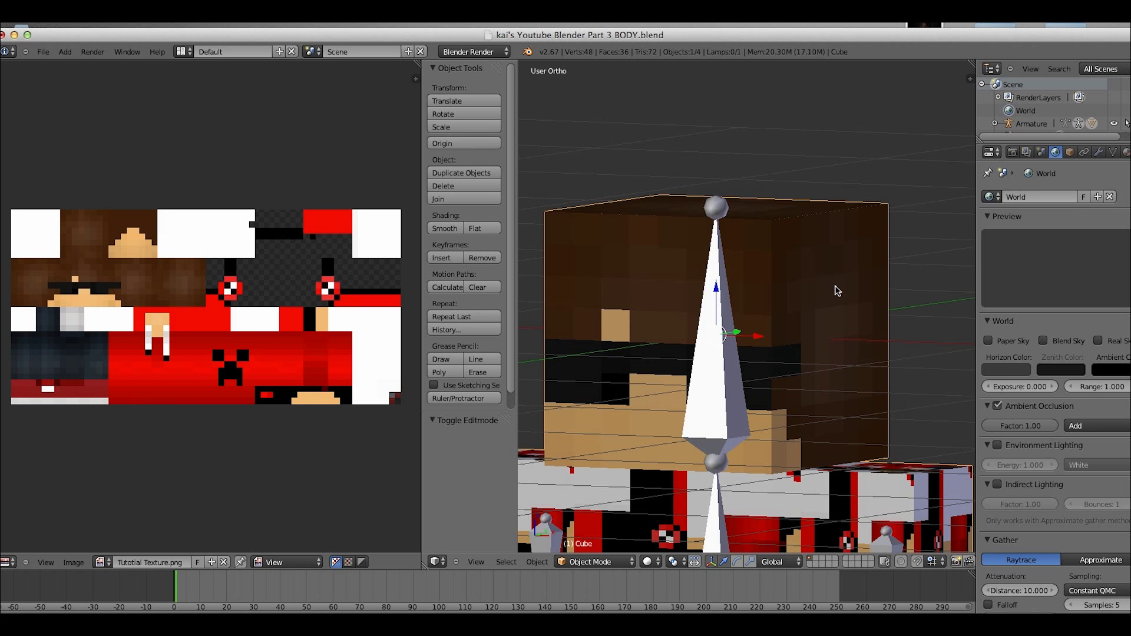
{"action": "key", "text": "t"}
{"action": "key", "text": "n"}
{"action": "scroll", "coordinate": [886, 334], "scroll_direction": "down", "scroll_amount": 2}
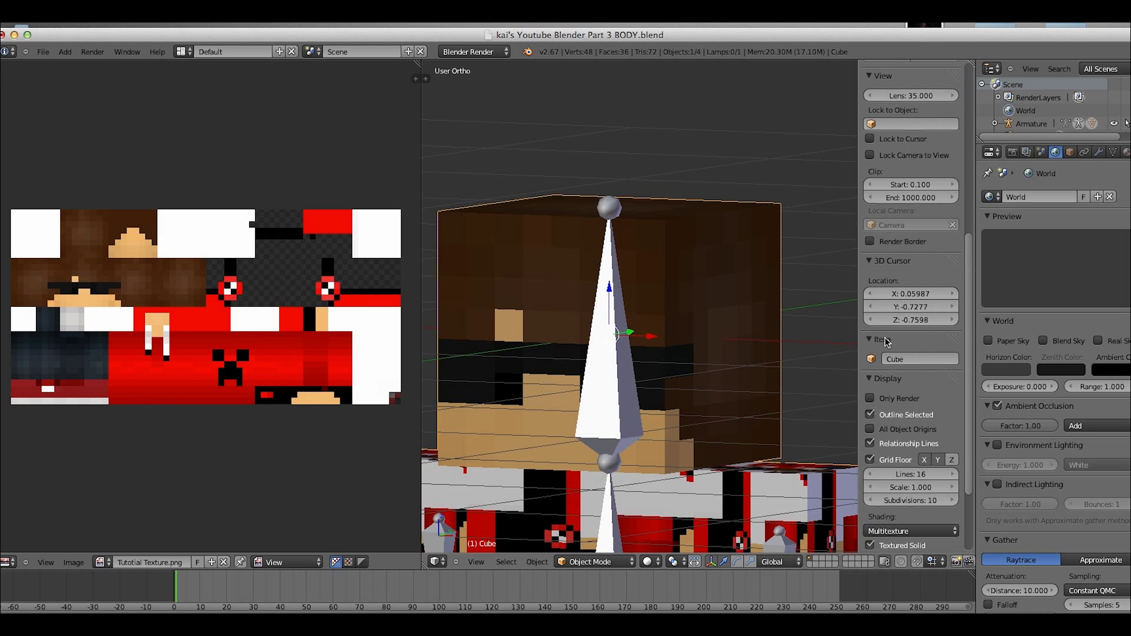
Look over the 3D View's display and shading options, check the tool shelf, and hide the sidebar.
{"action": "scroll", "coordinate": [877, 448], "scroll_direction": "down", "scroll_amount": 3}
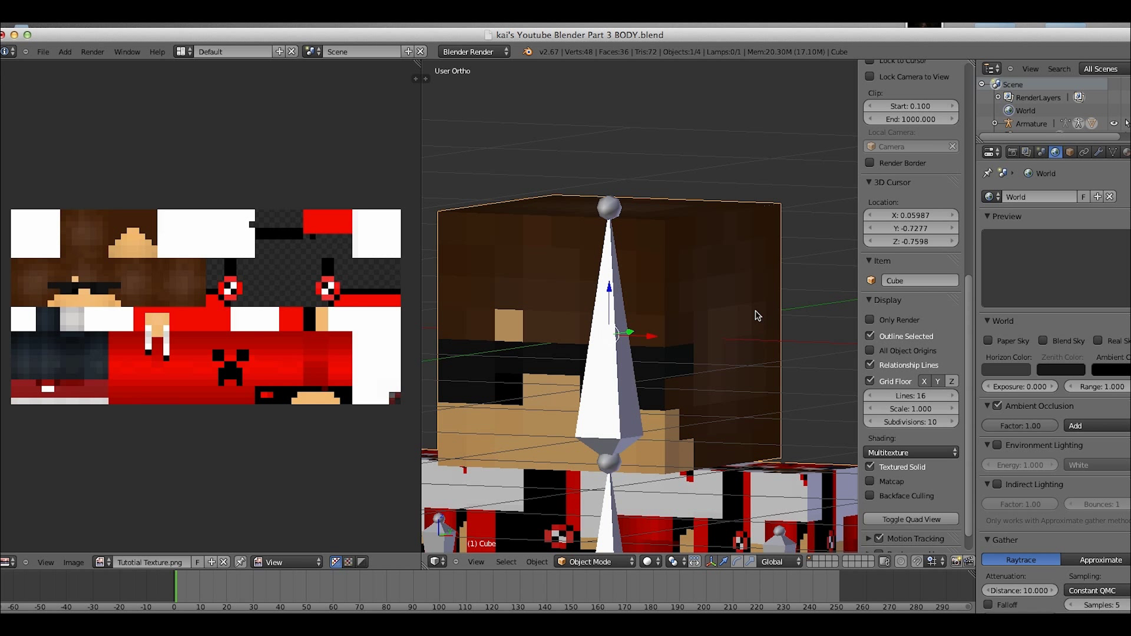
{"action": "key", "text": "t"}
{"action": "key", "text": "t"}
{"action": "key", "text": "t"}
{"action": "key", "text": "t"}
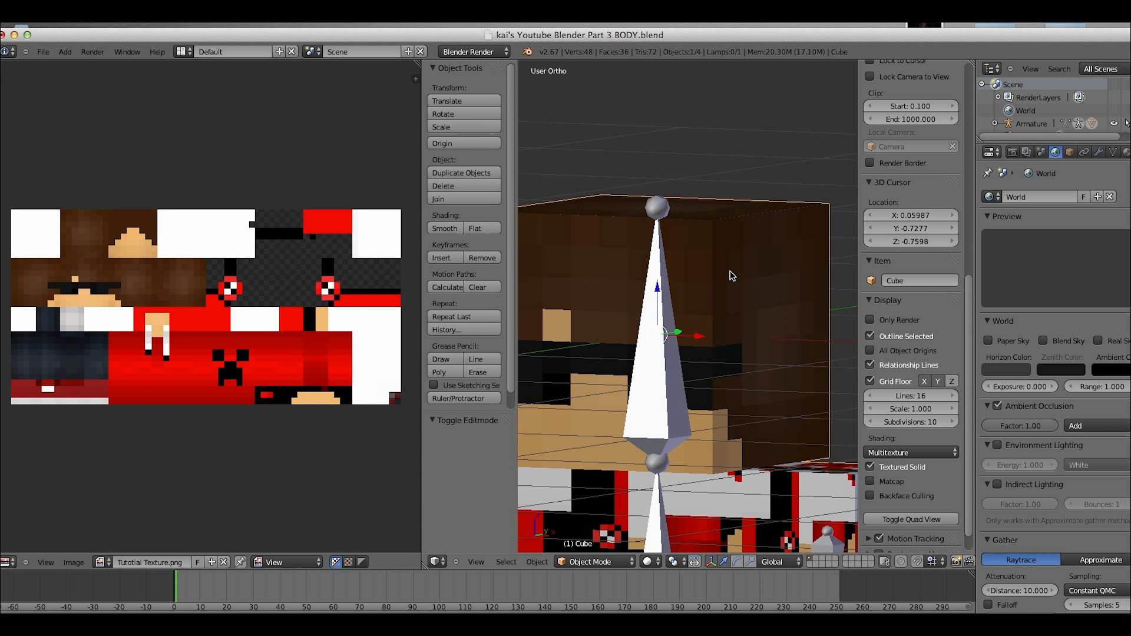
{"action": "key", "text": "n"}
Open the character's skin texture settings and compare its Material and Texture previews.
{"action": "left_click", "coordinate": [1028, 153]}
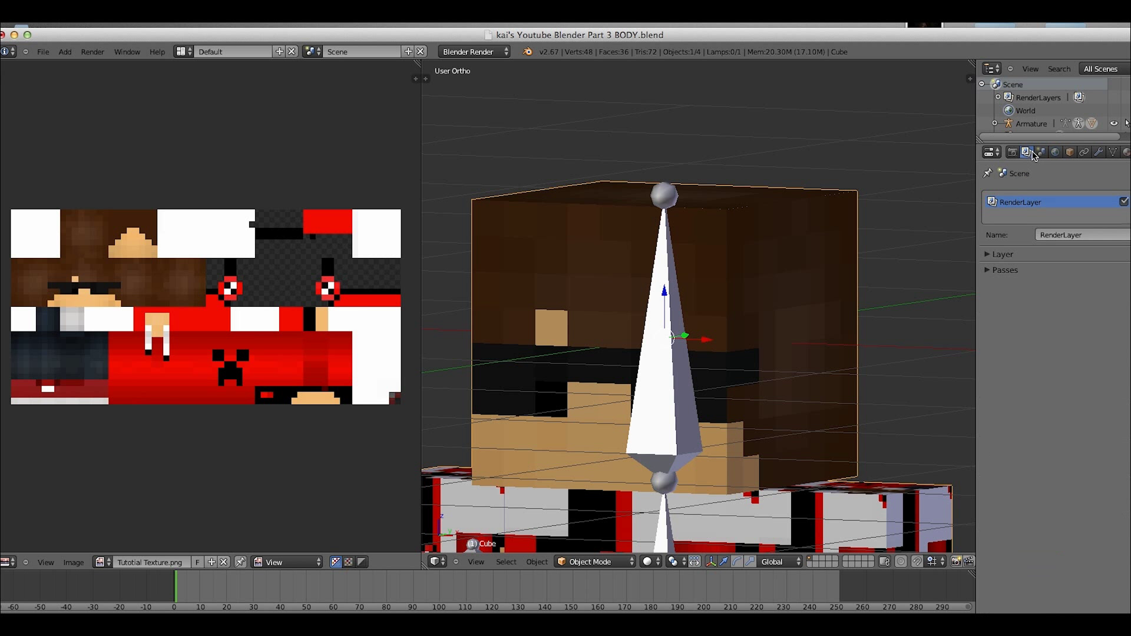
{"action": "left_click", "coordinate": [1013, 152]}
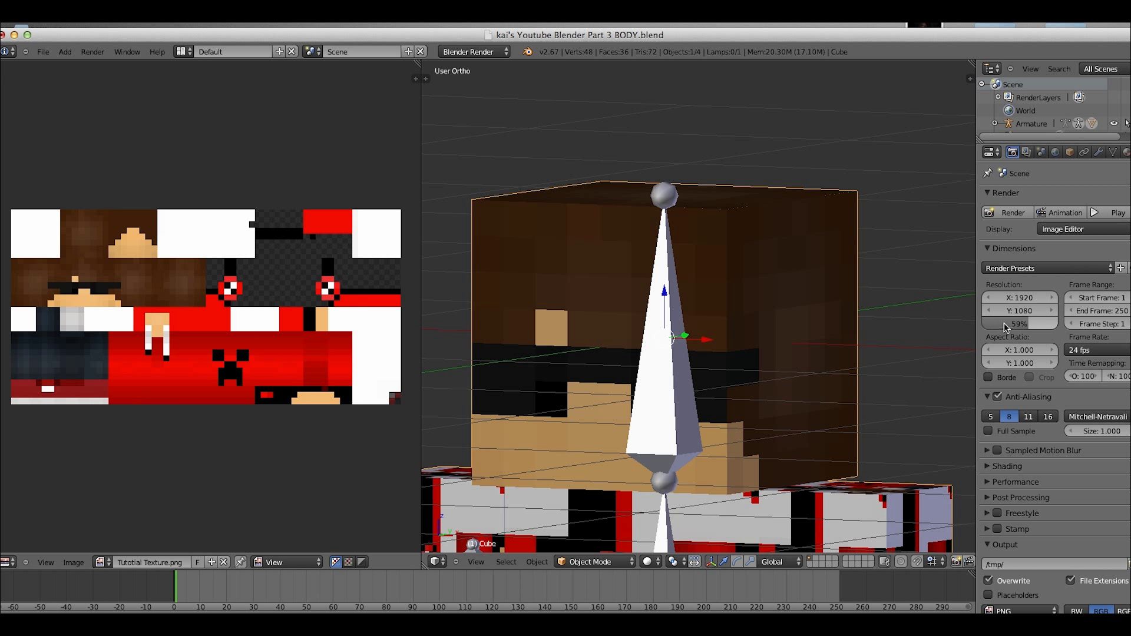
{"action": "left_click", "coordinate": [1125, 152]}
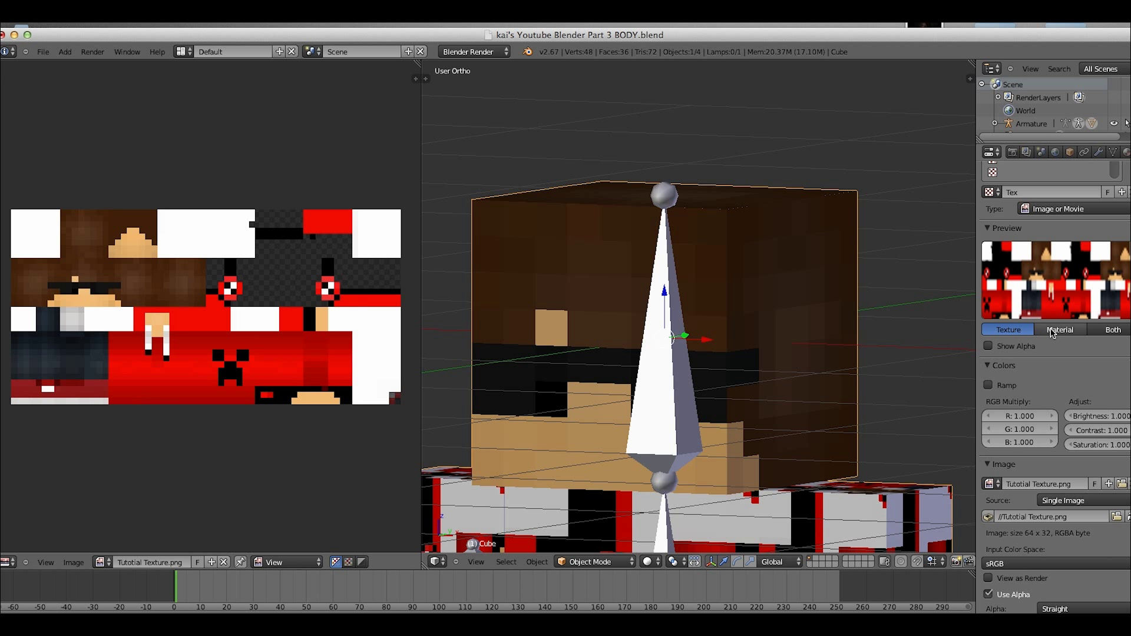
{"action": "left_click", "coordinate": [1052, 331]}
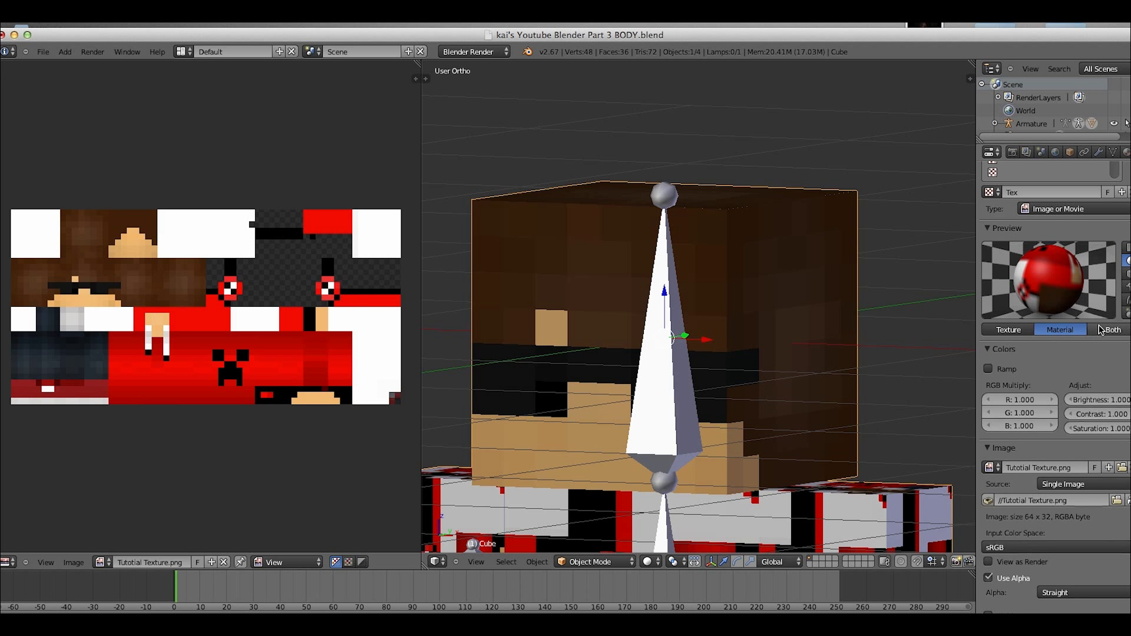
{"action": "left_click", "coordinate": [1005, 334]}
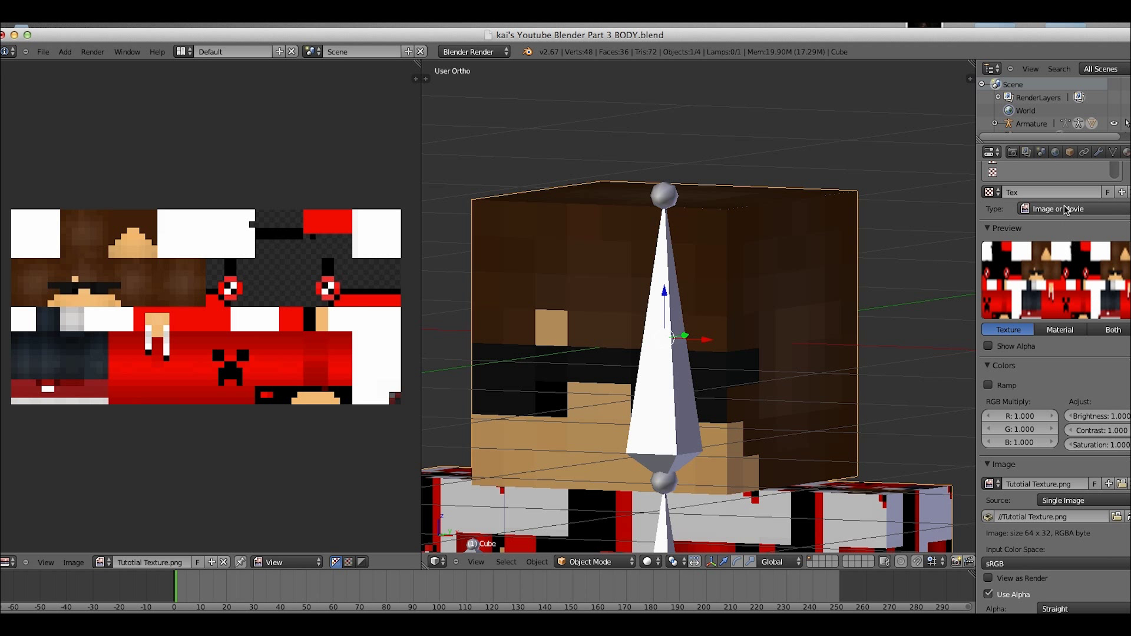
Enable View as Render for the image used by the skin texture.
{"action": "scroll", "coordinate": [773, 381], "scroll_direction": "down", "scroll_amount": 5}
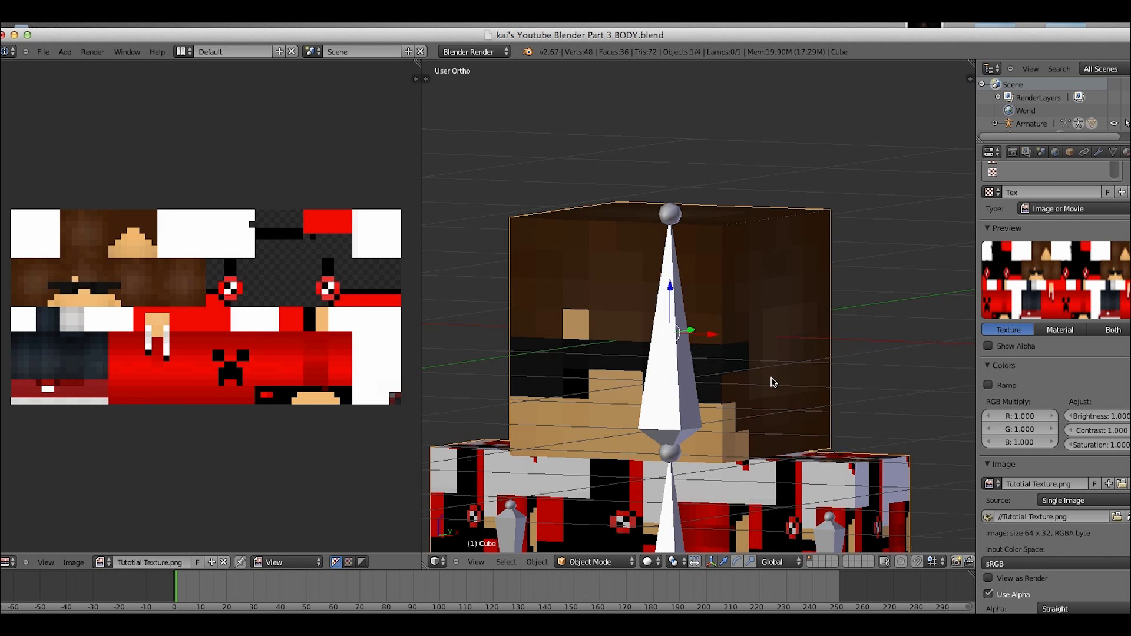
{"action": "middle_click_drag", "start_coordinate": [827, 400], "coordinate": [769, 380]}
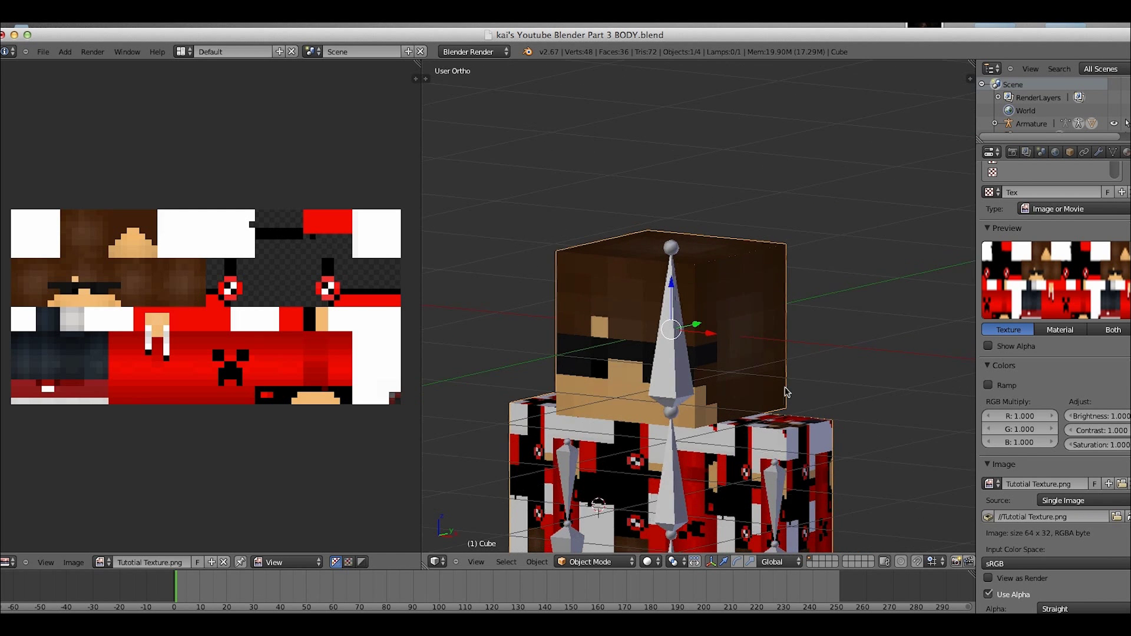
{"action": "scroll", "coordinate": [989, 533], "scroll_direction": "down", "scroll_amount": 3}
{"action": "scroll", "coordinate": [994, 533], "scroll_direction": "up", "scroll_amount": 6}
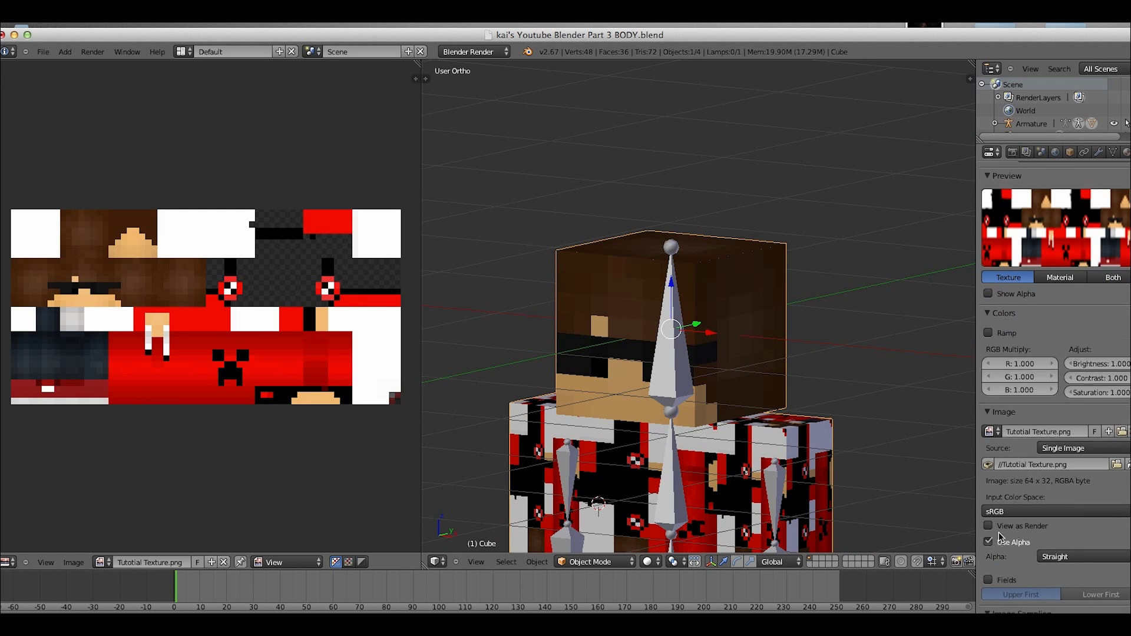
{"action": "scroll", "coordinate": [959, 529], "scroll_direction": "up", "scroll_amount": 1}
{"action": "scroll", "coordinate": [1054, 533], "scroll_direction": "down", "scroll_amount": 5}
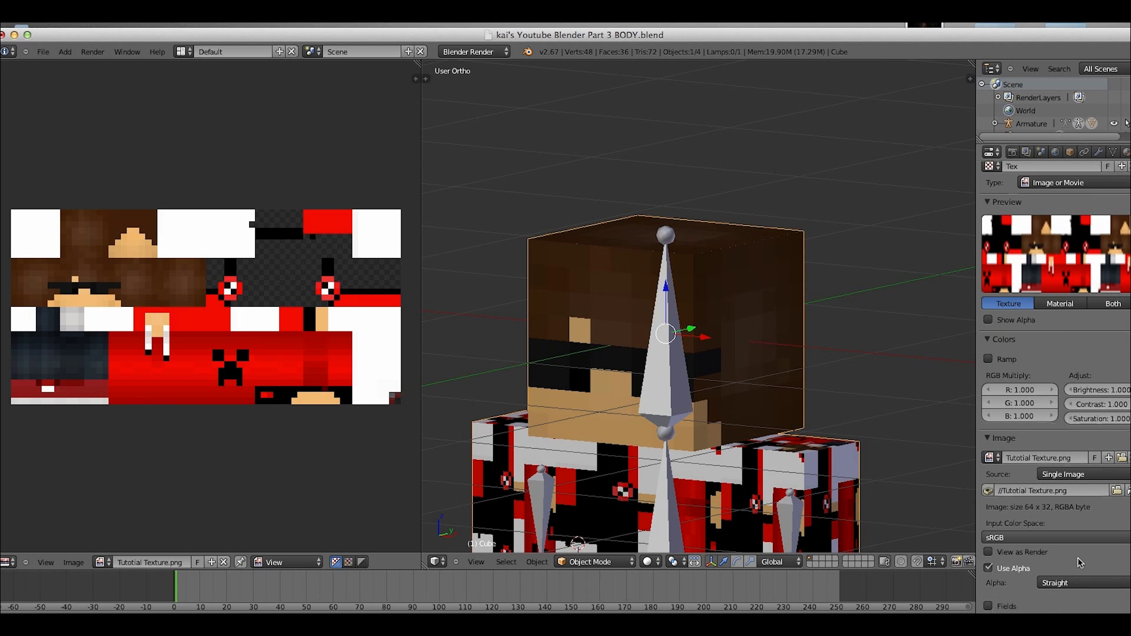
{"action": "left_click", "coordinate": [1043, 512]}
{"action": "left_click", "coordinate": [1054, 529]}
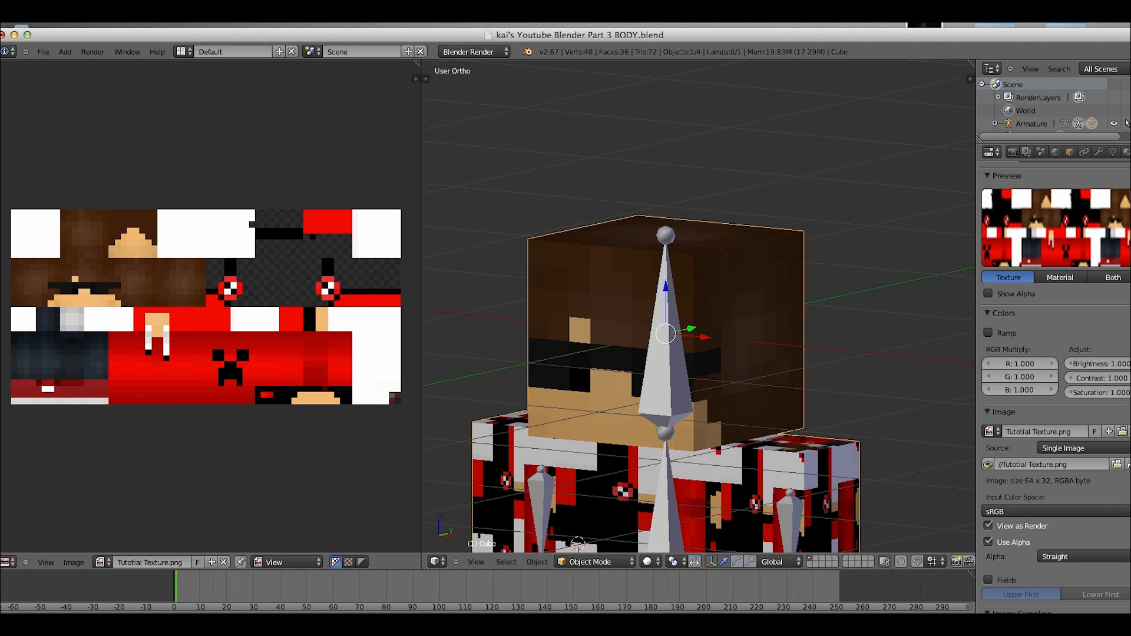
Turn off MIP Map and Interpolation in the skin texture's image sampling and set the filter size to 0.10.
{"action": "left_click", "coordinate": [1001, 412]}
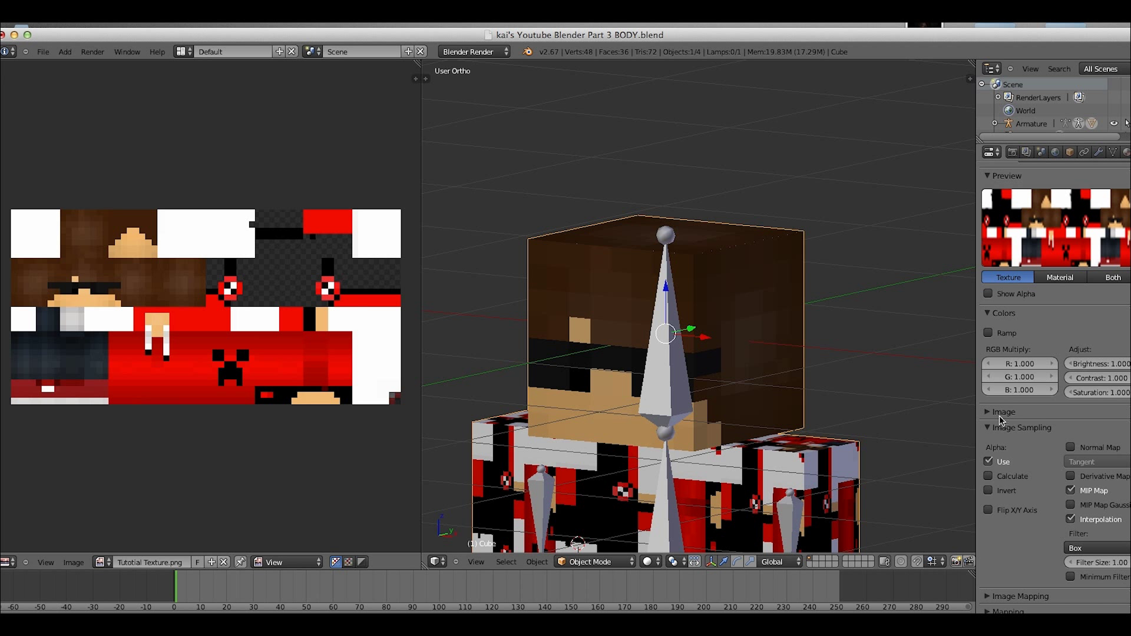
{"action": "left_click", "coordinate": [1012, 433]}
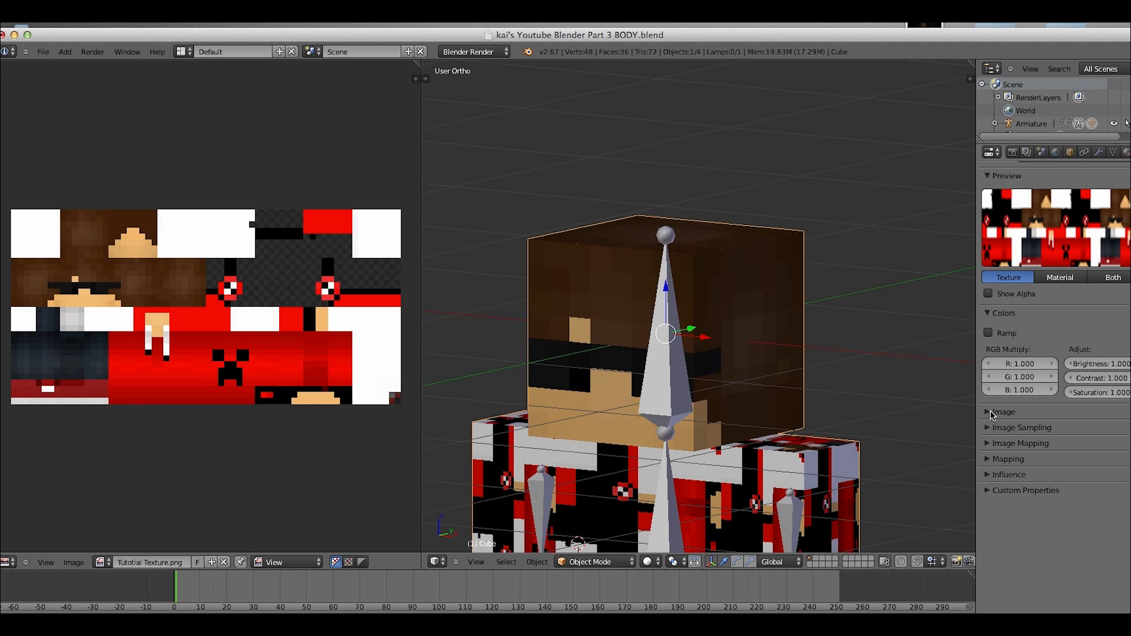
{"action": "left_click", "coordinate": [1023, 428]}
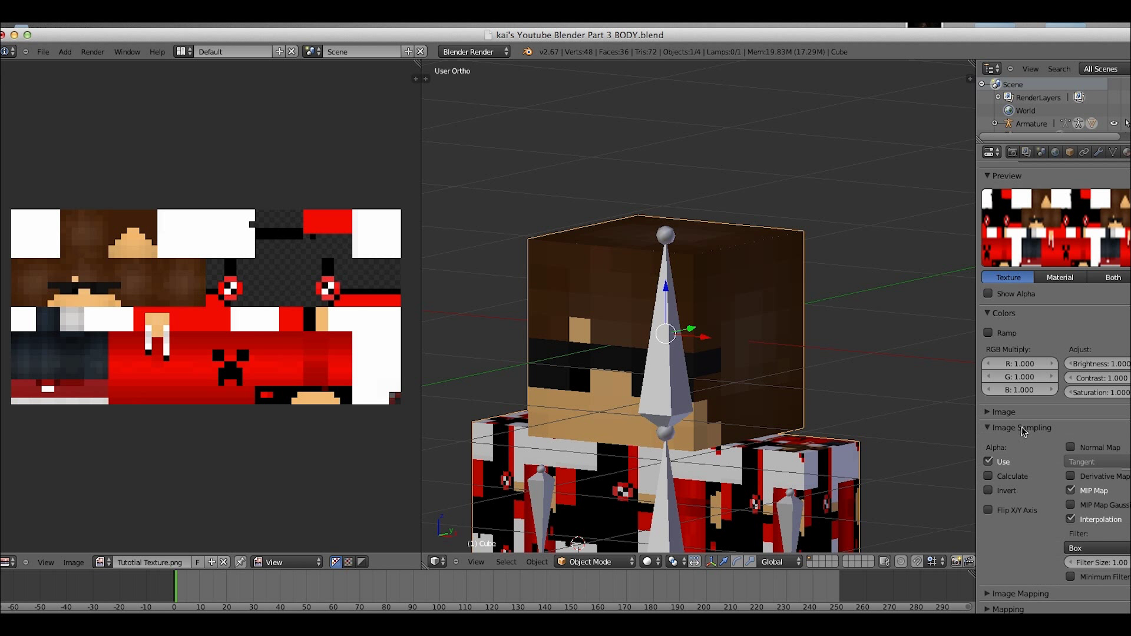
{"action": "left_click", "coordinate": [1071, 520]}
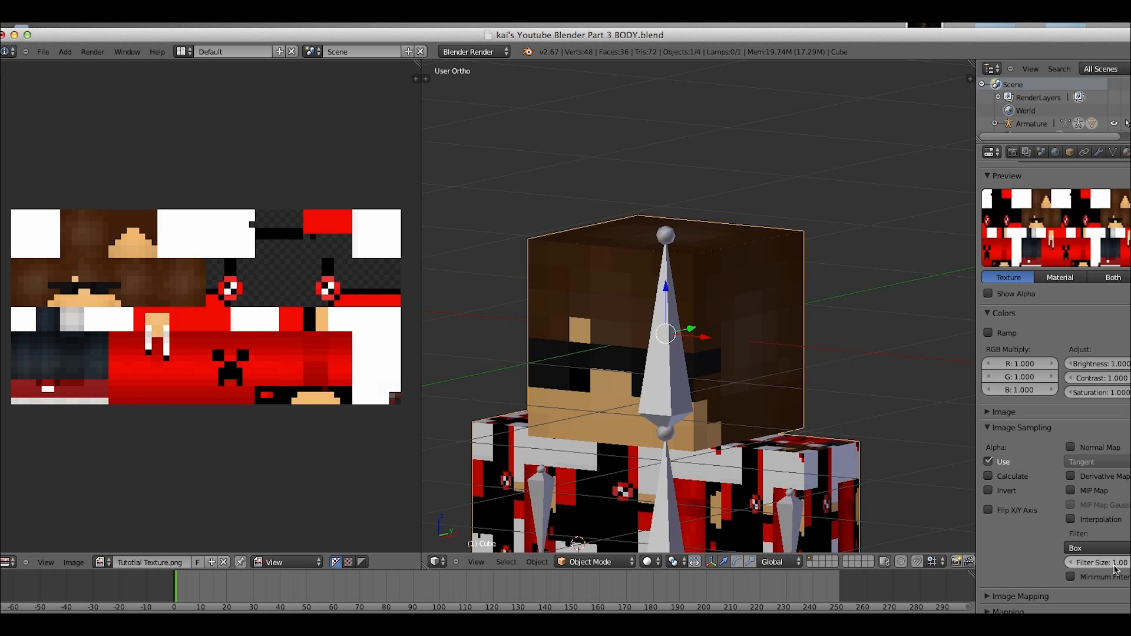
{"action": "left_click_drag", "start_coordinate": [1076, 564], "coordinate": [1014, 559]}
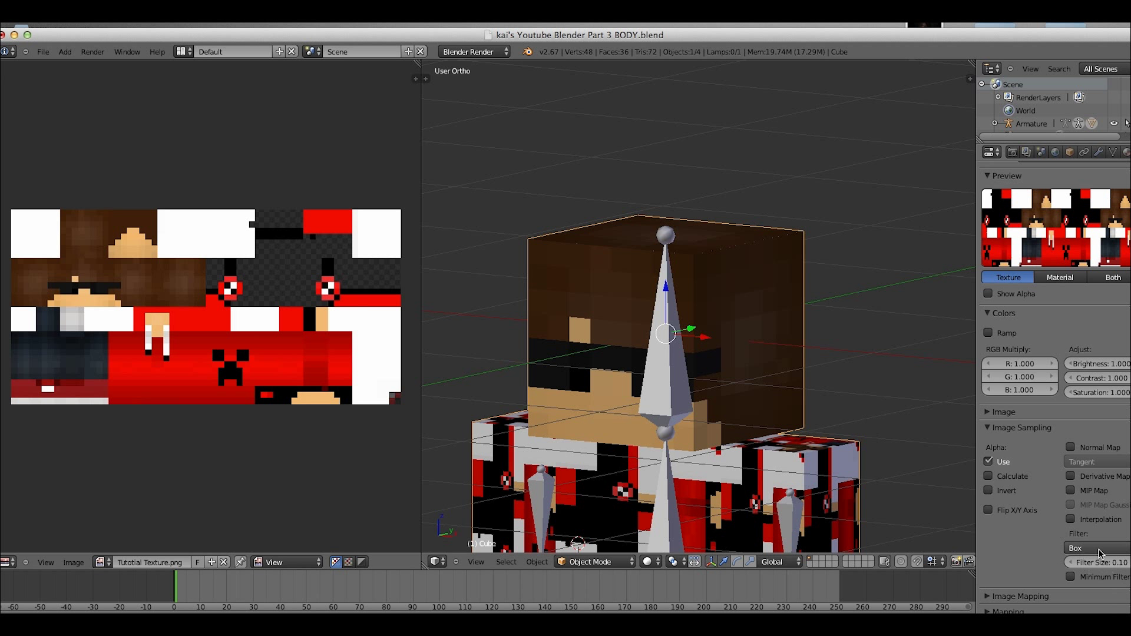
Try the FELINE sampling filter for the skin texture, then return the filter to Box.
{"action": "left_click", "coordinate": [1098, 548]}
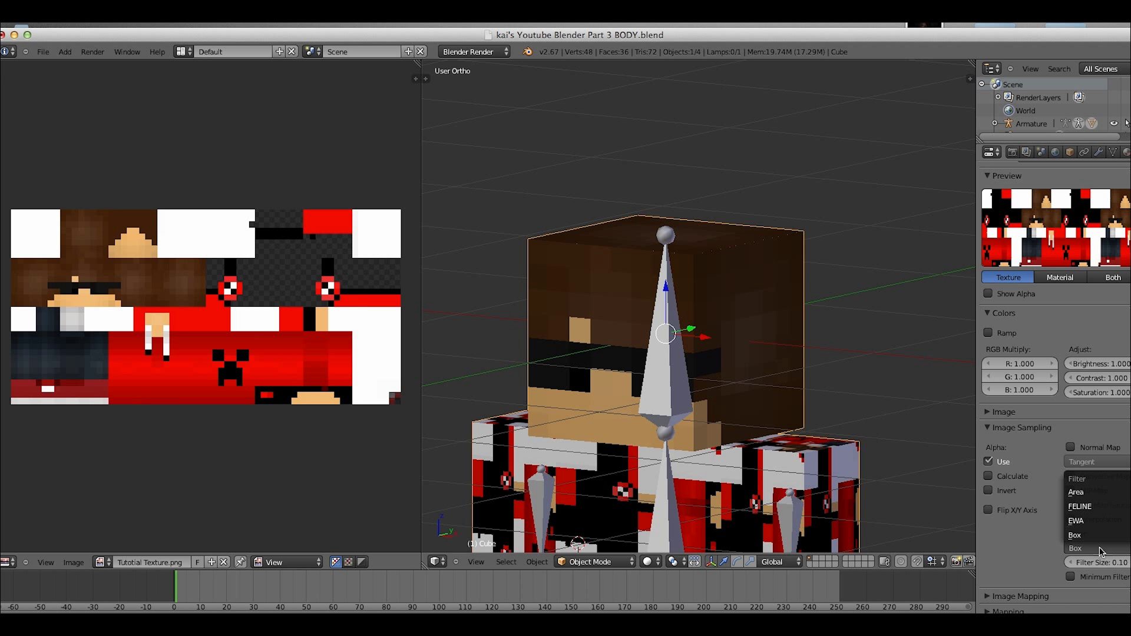
{"action": "left_click", "coordinate": [1077, 507]}
{"action": "left_click", "coordinate": [1094, 549]}
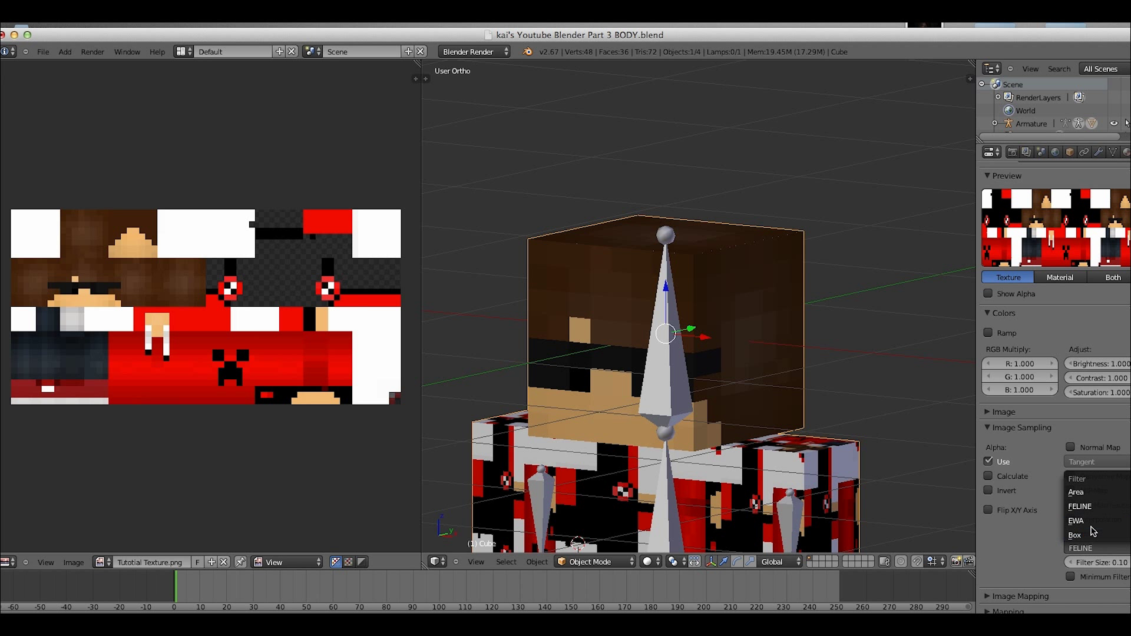
{"action": "left_click", "coordinate": [1090, 533]}
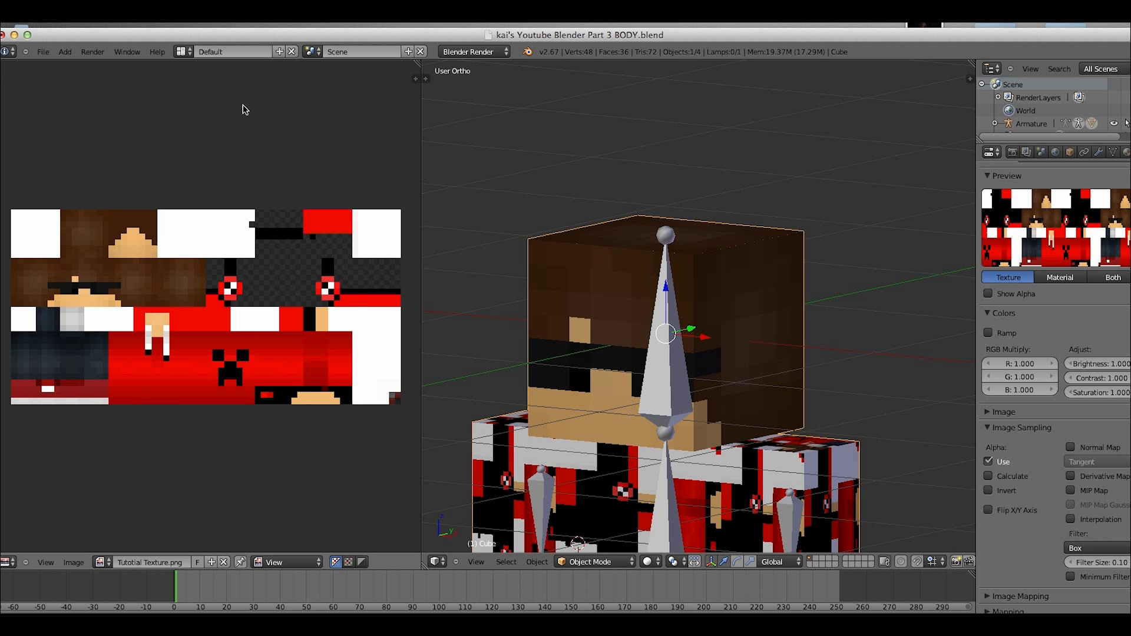
Render the character twice to check the sharper texture, and switch the render area back to the 3D View.
{"action": "left_click", "coordinate": [94, 51]}
{"action": "left_click", "coordinate": [115, 65]}
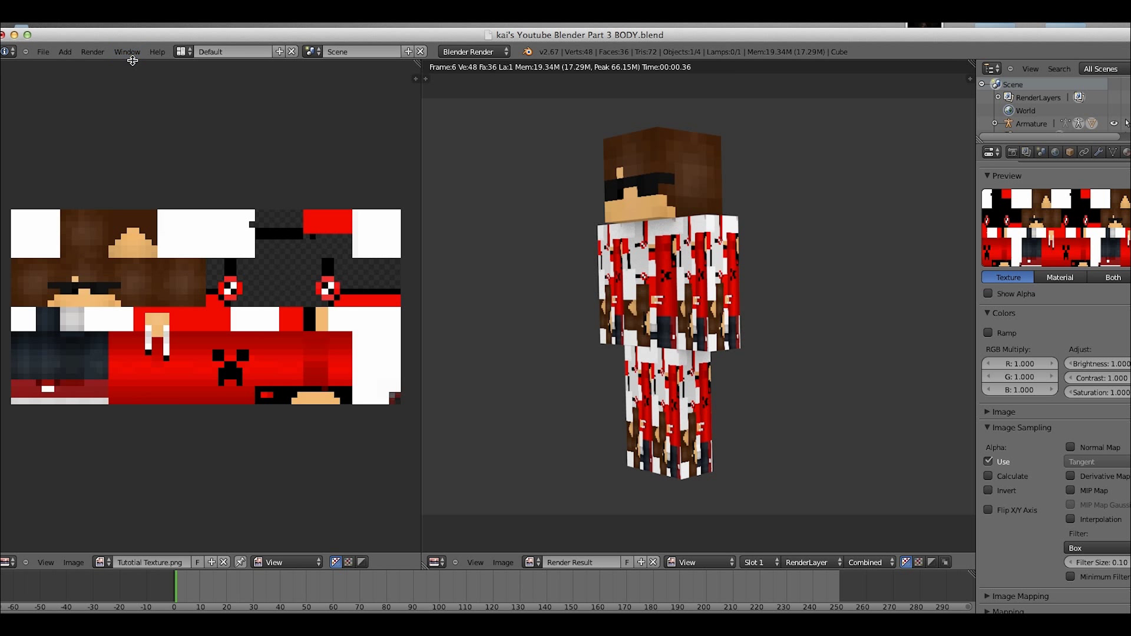
{"action": "left_click", "coordinate": [89, 51]}
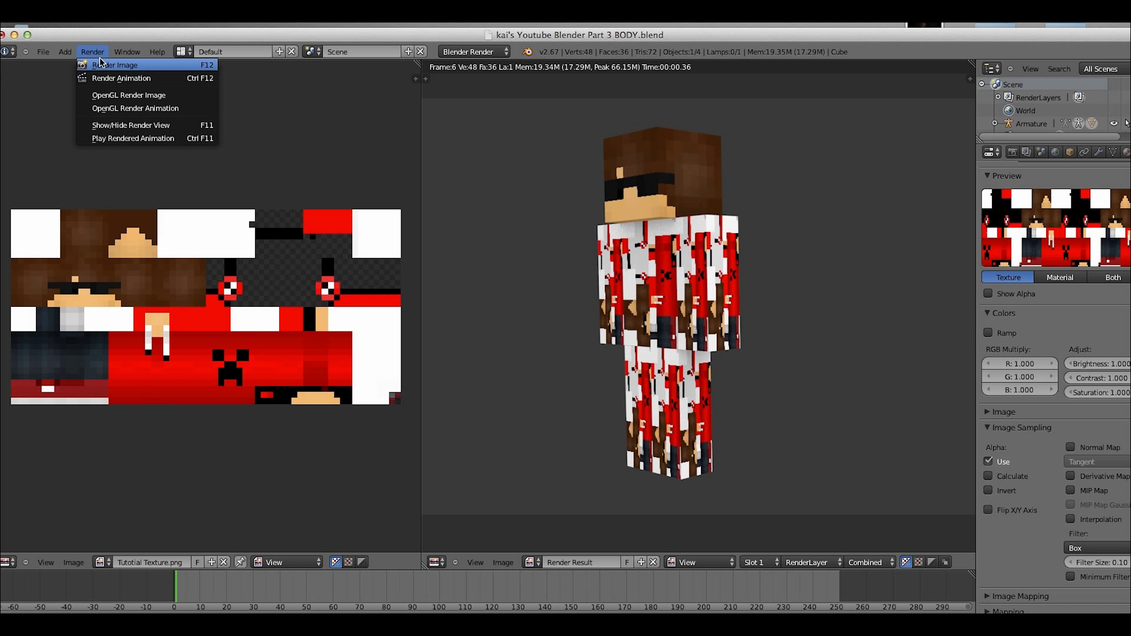
{"action": "left_click", "coordinate": [97, 64]}
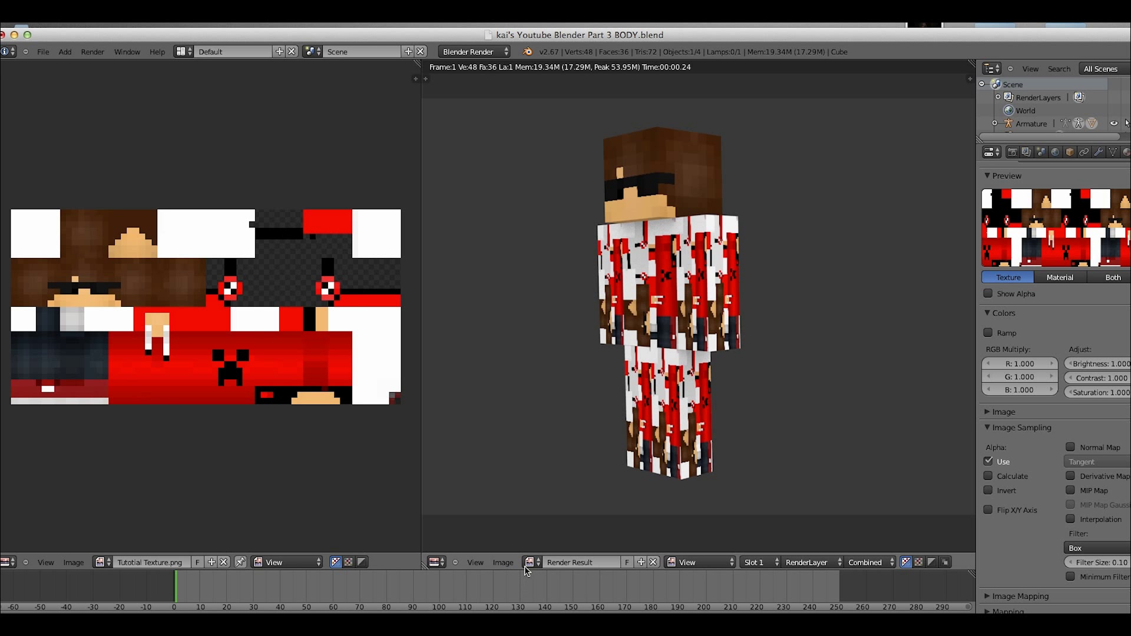
{"action": "left_click", "coordinate": [436, 562]}
{"action": "left_click", "coordinate": [462, 545]}
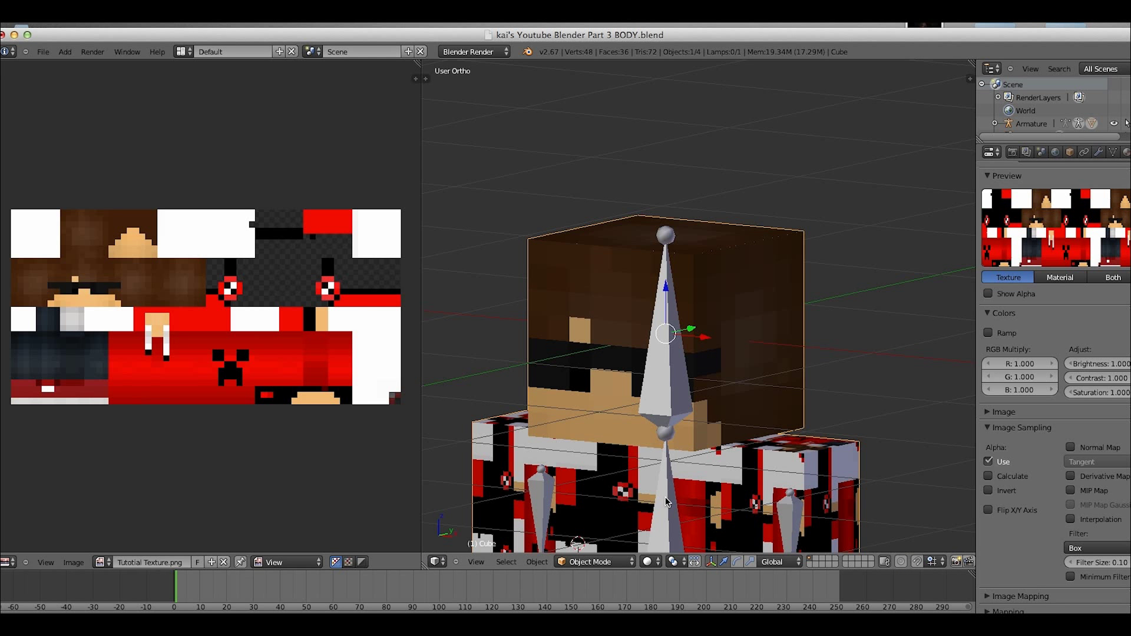
{"action": "middle_click_drag", "start_coordinate": [665, 501], "coordinate": [704, 427], "text": "shift"}
{"action": "key", "text": "Tab"}
{"action": "right_click", "coordinate": [694, 491]}
{"action": "middle_click_drag", "start_coordinate": [700, 466], "coordinate": [760, 486], "text": "shift"}
{"action": "key", "text": "Tab"}
{"action": "key", "text": "KP_1"}
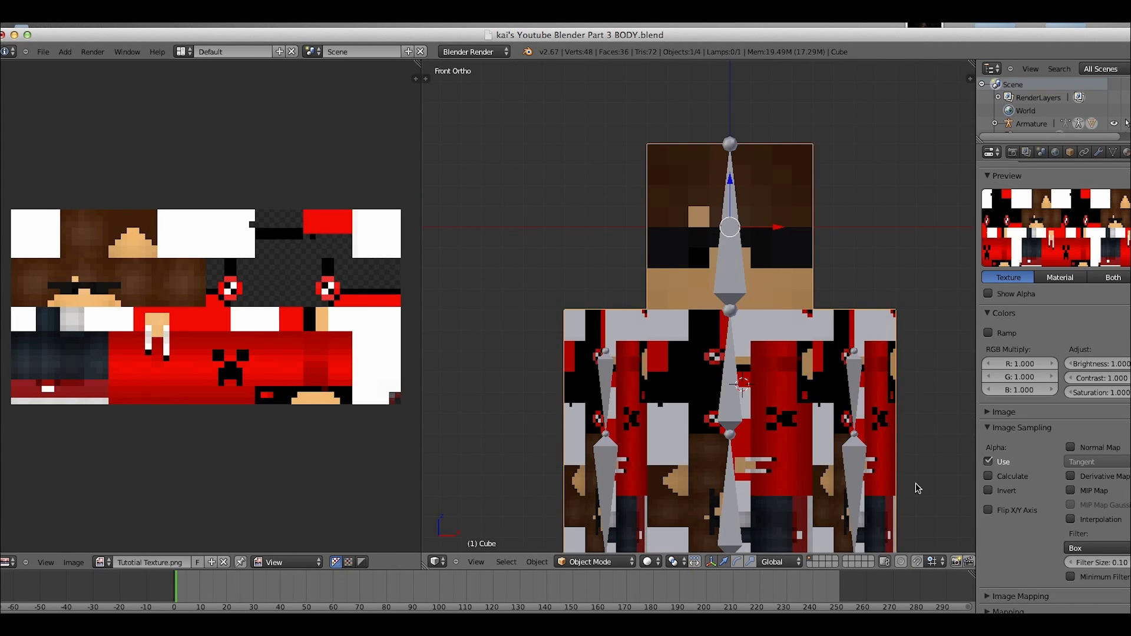
Enter Edit Mode on the character mesh, deselect everything, and show it as wireframe.
{"action": "key", "text": "Tab"}
{"action": "middle_click_drag", "start_coordinate": [829, 448], "coordinate": [798, 404], "text": "shift"}
{"action": "key", "text": "a"}
{"action": "scroll", "coordinate": [798, 404], "scroll_direction": "up", "scroll_amount": 1}
{"action": "key", "text": "z"}
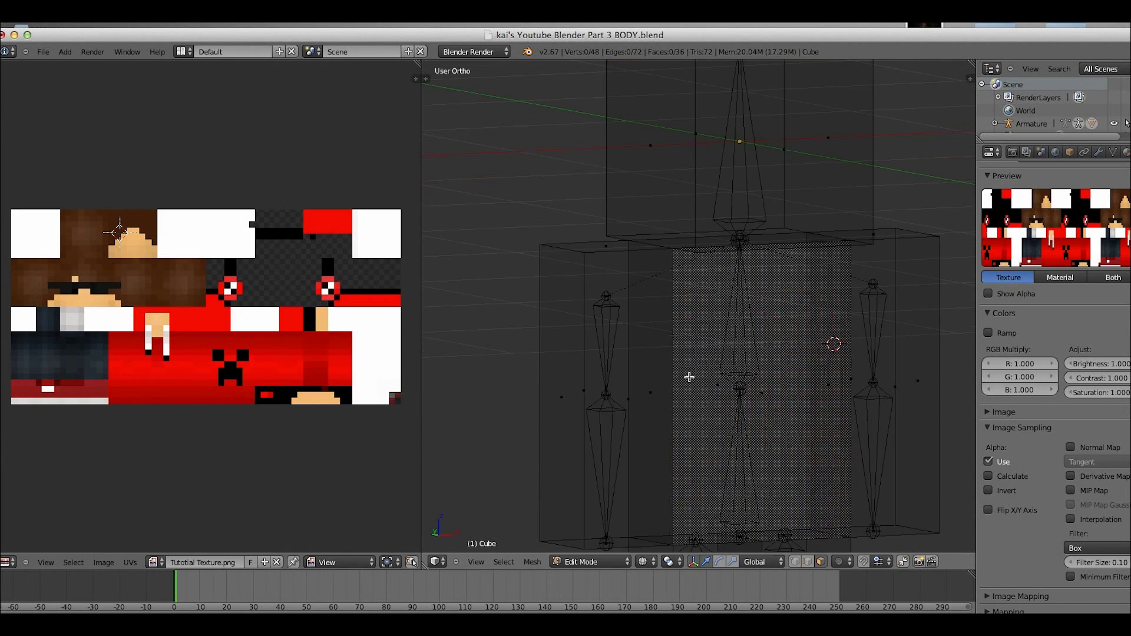
{"action": "right_click", "coordinate": [653, 397]}
{"action": "key", "text": "z"}
{"action": "mouse_move", "coordinate": [665, 400]}
{"action": "middle_mouse_down"}
{"action": "mouse_move", "coordinate": [677, 395]}
{"action": "mouse_move", "coordinate": [619, 357]}
{"action": "mouse_move", "coordinate": [674, 412]}
{"action": "middle_mouse_up"}
{"action": "key", "text": "a"}
{"action": "key", "text": "z"}
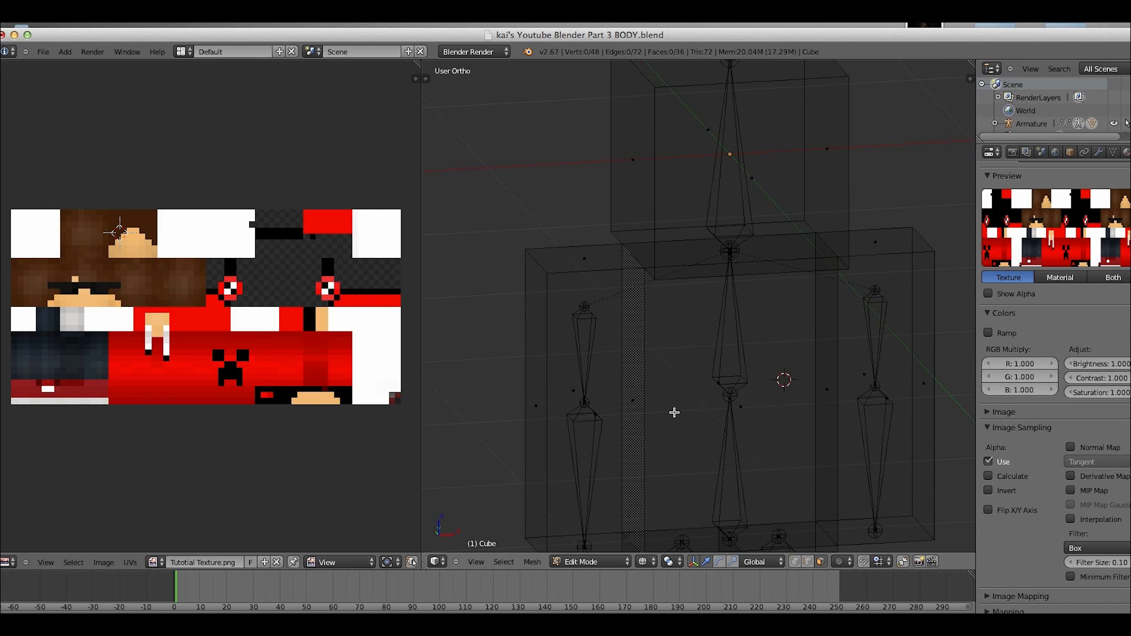
From the front view, select the whole head and move it straight up, clear of the torso.
{"action": "key", "text": "KP_1"}
{"action": "scroll", "coordinate": [773, 371], "scroll_direction": "down", "scroll_amount": 1}
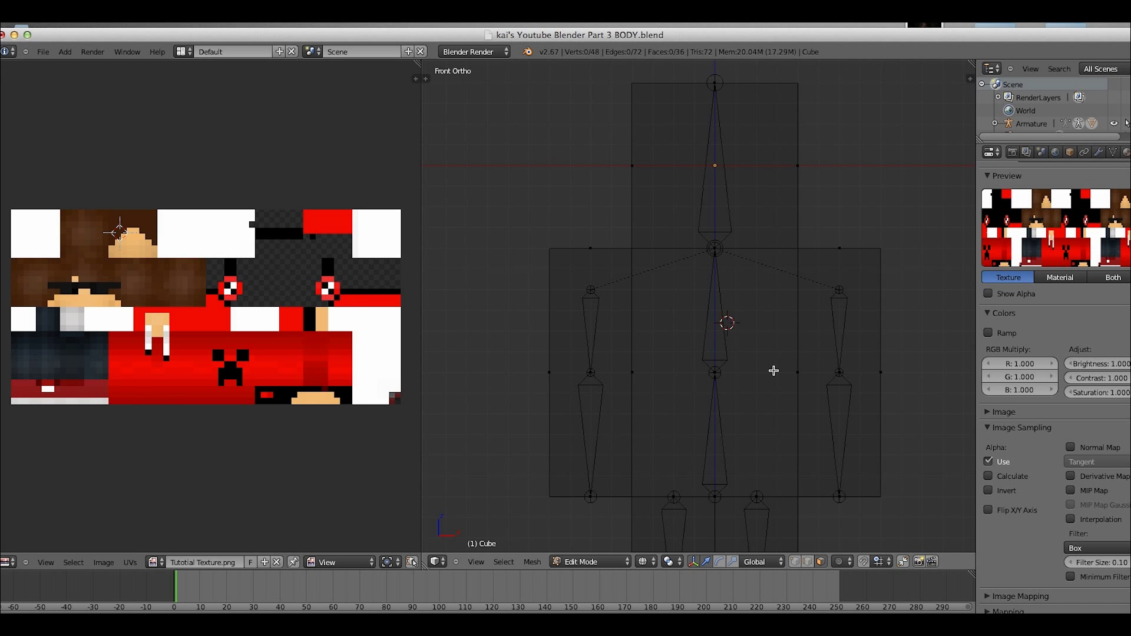
{"action": "key", "text": "a"}
{"action": "key", "text": "a"}
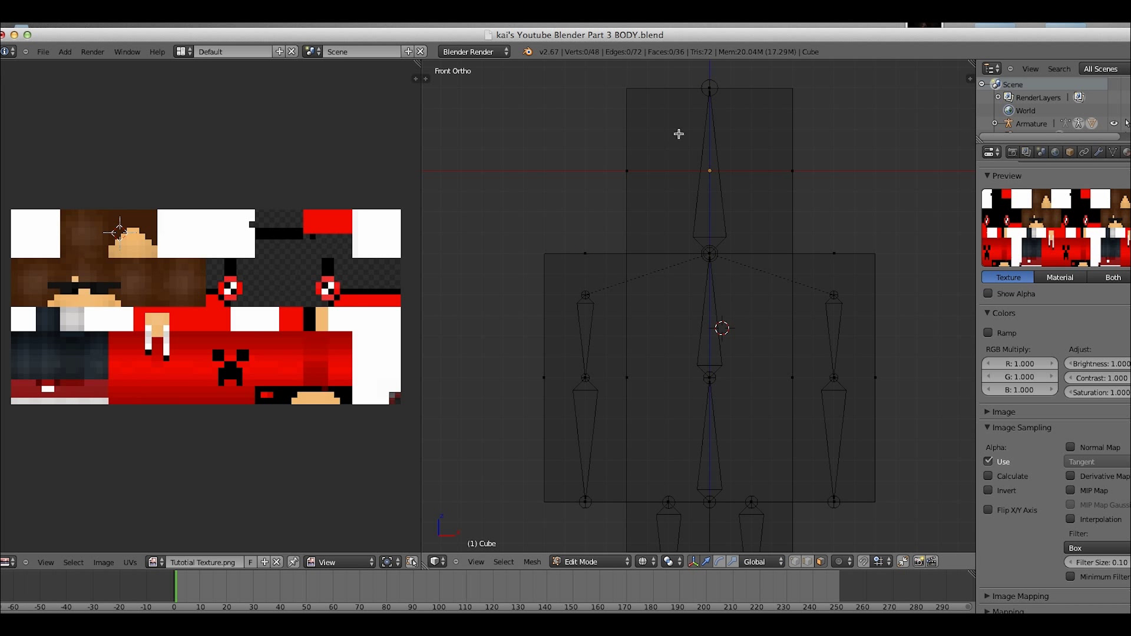
{"action": "mouse_move", "coordinate": [597, 205]}
{"action": "left_mouse_down", "text": "ctrl"}
{"action": "mouse_move", "coordinate": [734, 222]}
{"action": "mouse_move", "coordinate": [850, 119]}
{"action": "mouse_move", "coordinate": [725, 42]}
{"action": "mouse_move", "coordinate": [626, 52]}
{"action": "mouse_move", "coordinate": [575, 96]}
{"action": "mouse_move", "coordinate": [566, 179]}
{"action": "left_mouse_up", "text": "ctrl"}
{"action": "scroll", "coordinate": [702, 172], "scroll_direction": "down", "scroll_amount": 1}
{"action": "left_click_drag", "start_coordinate": [706, 172], "coordinate": [707, 124]}
Select the character's left arm and then the right arm, moving each horizontally outward, clear of the torso.
{"action": "key", "text": "a"}
{"action": "mouse_move", "coordinate": [771, 247]}
{"action": "left_mouse_down", "text": "ctrl"}
{"action": "mouse_move", "coordinate": [926, 503]}
{"action": "mouse_move", "coordinate": [795, 513]}
{"action": "mouse_move", "coordinate": [770, 260]}
{"action": "left_mouse_up", "text": "ctrl"}
{"action": "left_click_drag", "start_coordinate": [835, 355], "coordinate": [870, 359]}
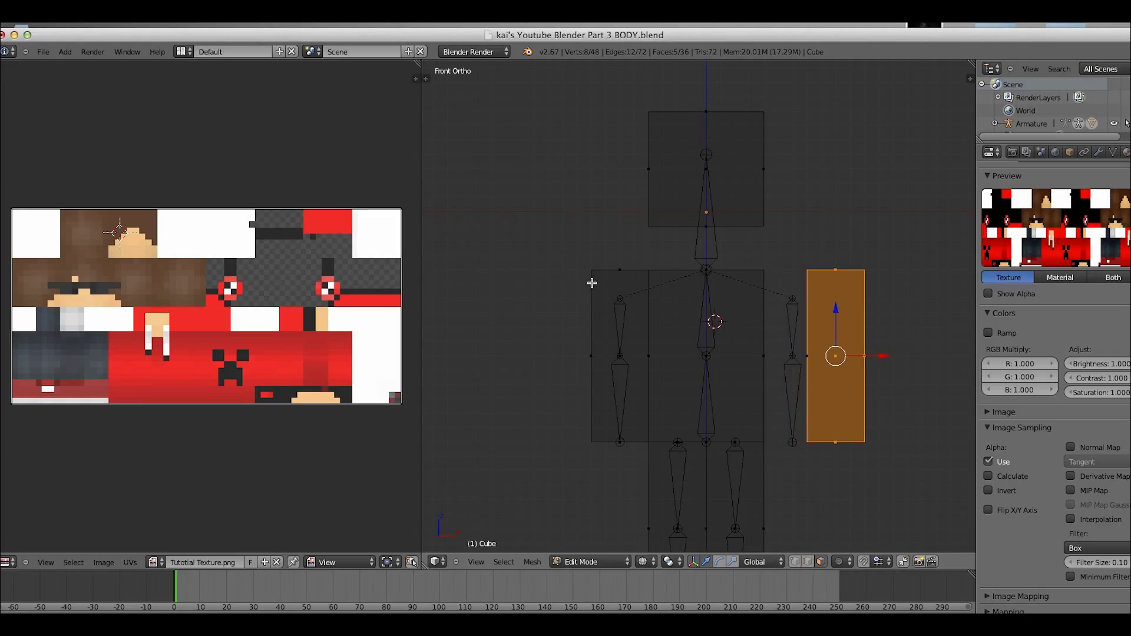
{"action": "key", "text": "a"}
{"action": "mouse_move", "coordinate": [589, 267]}
{"action": "left_mouse_down", "text": "ctrl"}
{"action": "mouse_move", "coordinate": [631, 253]}
{"action": "mouse_move", "coordinate": [646, 374]}
{"action": "mouse_move", "coordinate": [646, 418]}
{"action": "mouse_move", "coordinate": [610, 489]}
{"action": "left_mouse_up", "text": "ctrl"}
{"action": "left_click_drag", "start_coordinate": [656, 361], "coordinate": [631, 353]}
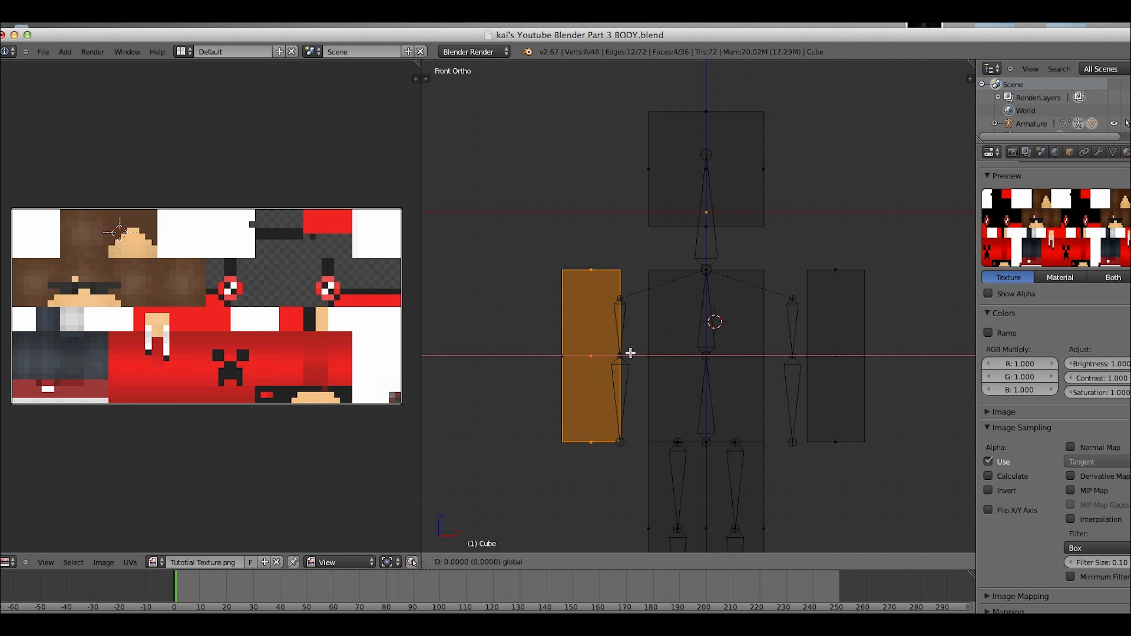
Select the character's whole right leg and move it about 0.2 units down and 0.2 units outward.
{"action": "key", "text": "a"}
{"action": "middle_click_drag", "start_coordinate": [653, 351], "coordinate": [641, 251], "text": "shift"}
{"action": "key", "text": "a"}
{"action": "key", "text": "a"}
{"action": "mouse_move", "coordinate": [631, 391]}
{"action": "left_mouse_down", "text": "ctrl"}
{"action": "mouse_move", "coordinate": [661, 383]}
{"action": "mouse_move", "coordinate": [681, 461]}
{"action": "mouse_move", "coordinate": [680, 606]}
{"action": "mouse_move", "coordinate": [570, 540]}
{"action": "mouse_move", "coordinate": [631, 393]}
{"action": "left_mouse_up", "text": "ctrl"}
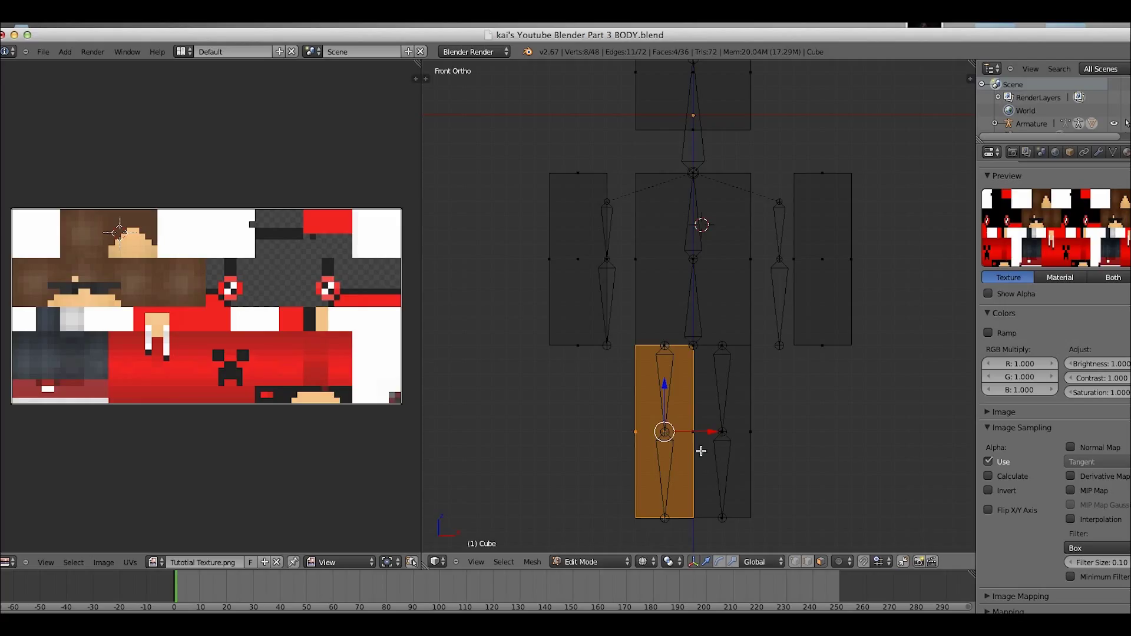
{"action": "key", "text": "g"}
{"action": "left_click", "coordinate": [672, 457]}
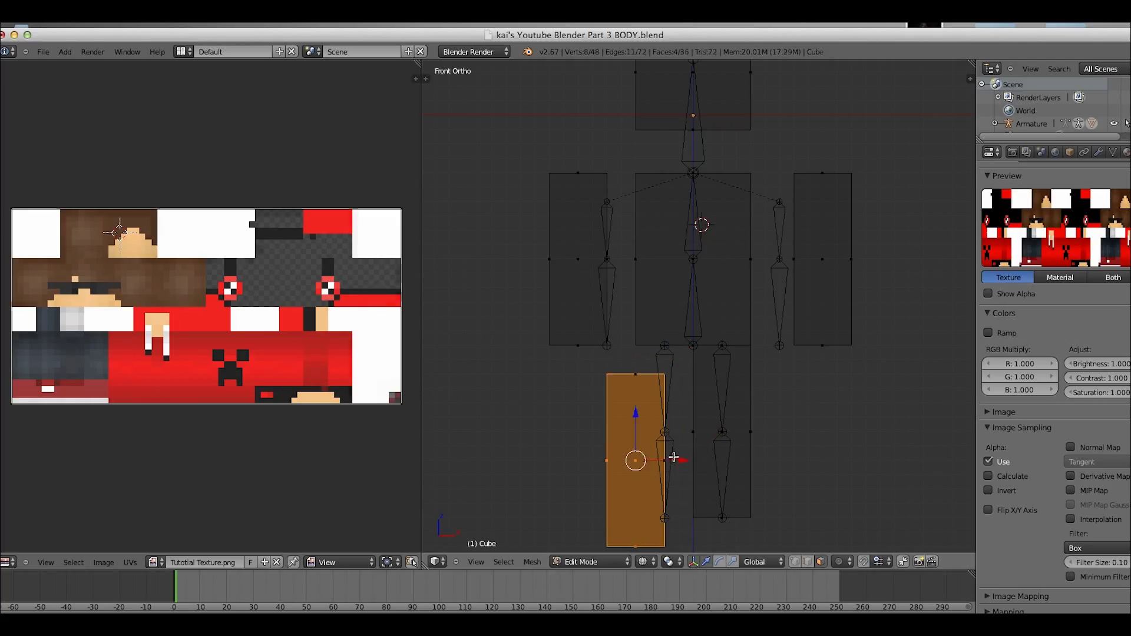
Select the character's whole left leg and move it about 0.2 units down and outward, and leave Edit Mode.
{"action": "key", "text": "a"}
{"action": "mouse_move", "coordinate": [688, 398]}
{"action": "left_mouse_down", "text": "ctrl"}
{"action": "mouse_move", "coordinate": [775, 434]}
{"action": "mouse_move", "coordinate": [726, 537]}
{"action": "mouse_move", "coordinate": [674, 479]}
{"action": "left_mouse_up", "text": "ctrl"}
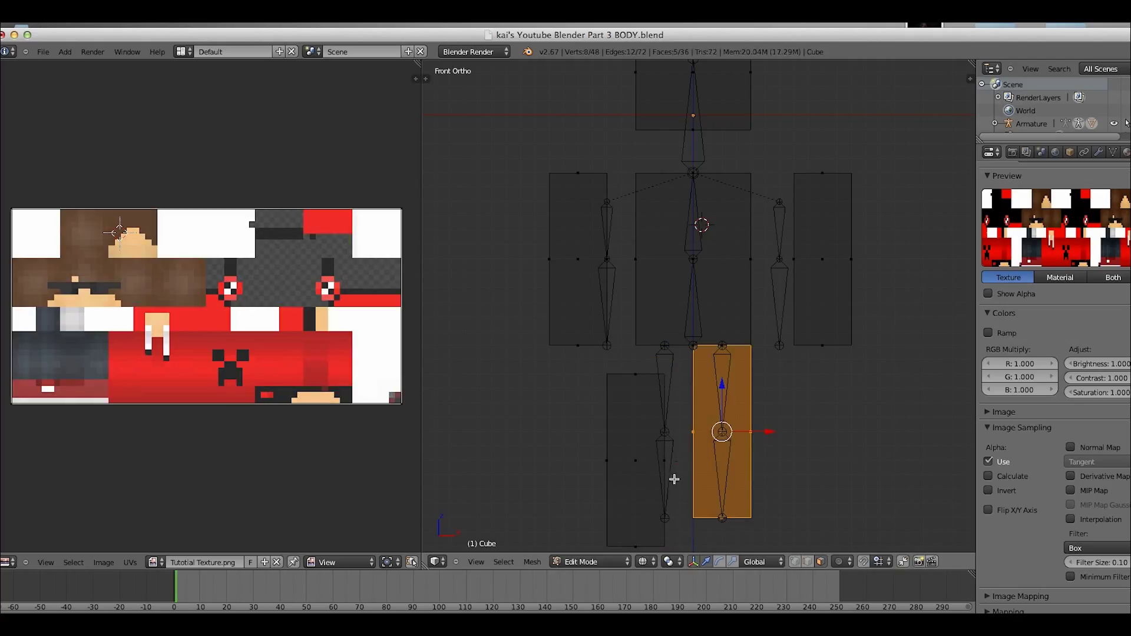
{"action": "key", "text": "g"}
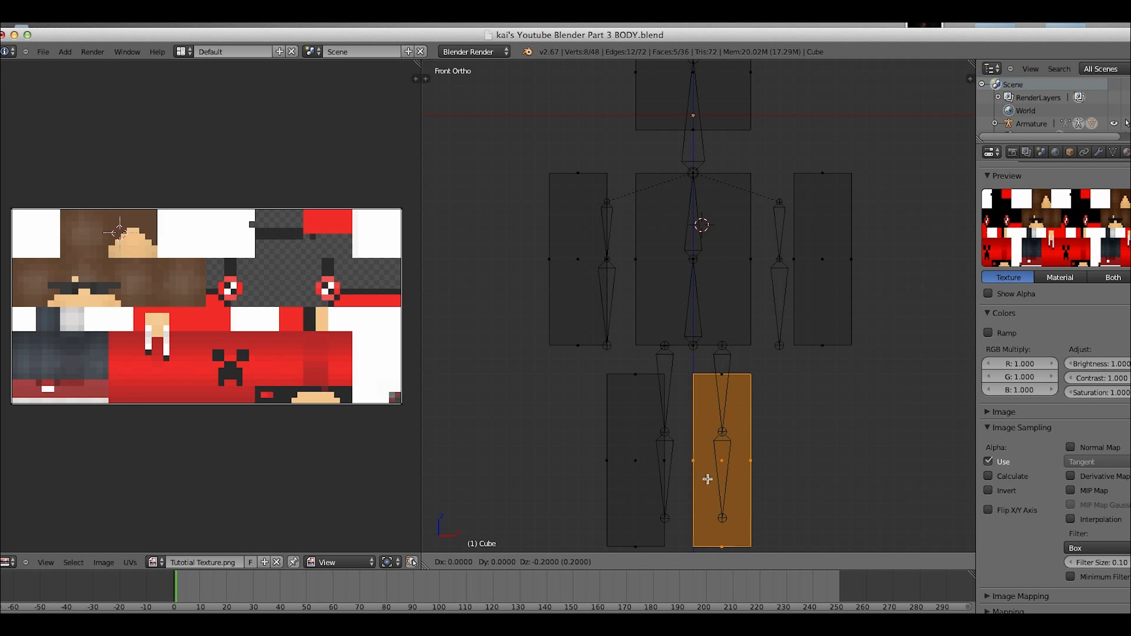
{"action": "left_click", "coordinate": [729, 481]}
{"action": "key", "text": "Tab"}
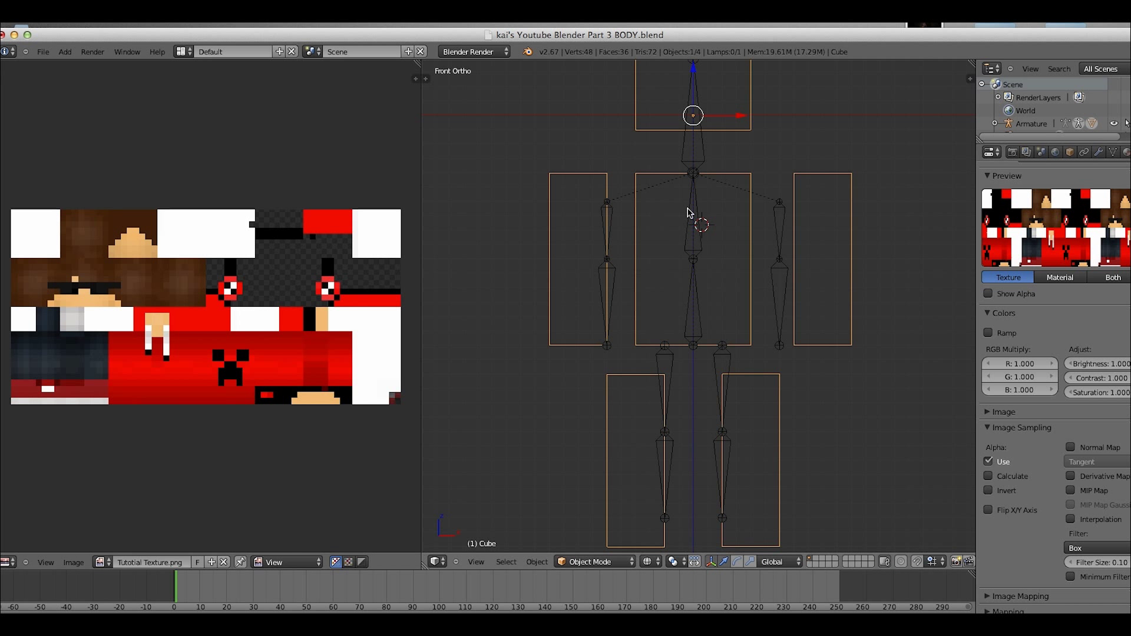
Deselect all of the character mesh, leave Edit Mode and switch the display from wireframe back to textured.
{"action": "key", "text": "Tab"}
{"action": "middle_click_drag", "start_coordinate": [685, 192], "coordinate": [725, 311], "text": "shift"}
{"action": "scroll", "coordinate": [725, 310], "scroll_direction": "down", "scroll_amount": 1}
{"action": "key", "text": "a"}
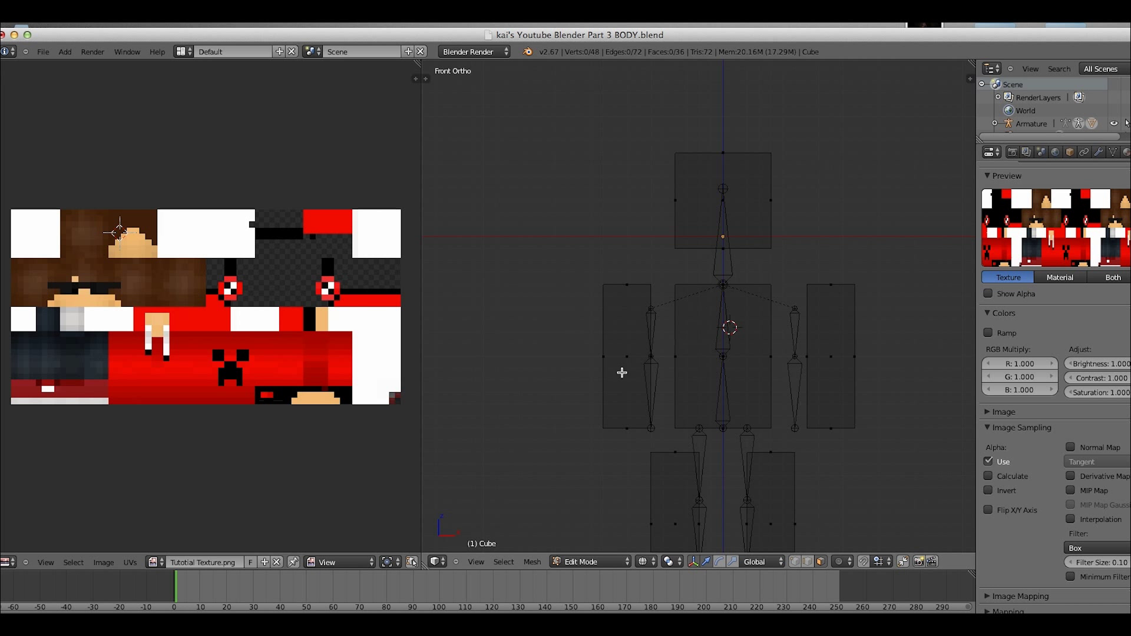
{"action": "mouse_move", "coordinate": [616, 439]}
{"action": "left_mouse_down", "text": "ctrl"}
{"action": "mouse_move", "coordinate": [630, 429]}
{"action": "mouse_move", "coordinate": [653, 313]}
{"action": "mouse_move", "coordinate": [520, 255]}
{"action": "mouse_move", "coordinate": [653, 355]}
{"action": "mouse_move", "coordinate": [642, 353]}
{"action": "left_mouse_up", "text": "ctrl"}
{"action": "key", "text": "Tab"}
{"action": "scroll", "coordinate": [747, 318], "scroll_direction": "up", "scroll_amount": 2}
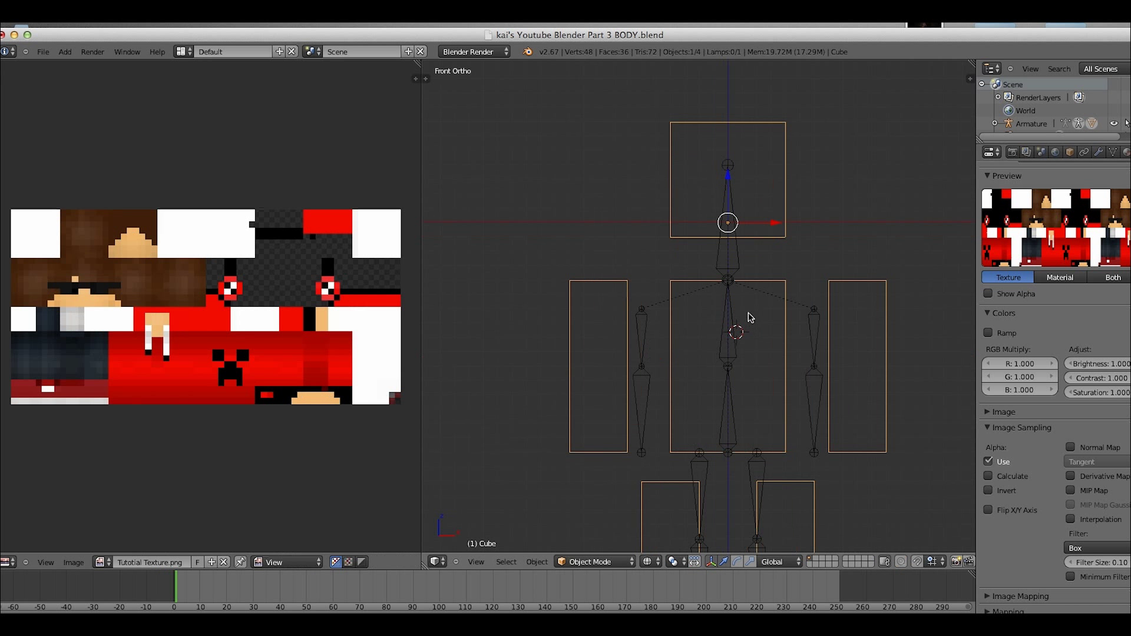
{"action": "key", "text": "z"}
{"action": "middle_click_drag", "start_coordinate": [750, 307], "coordinate": [676, 435]}
{"action": "scroll", "coordinate": [676, 436], "scroll_direction": "up", "scroll_amount": 4}
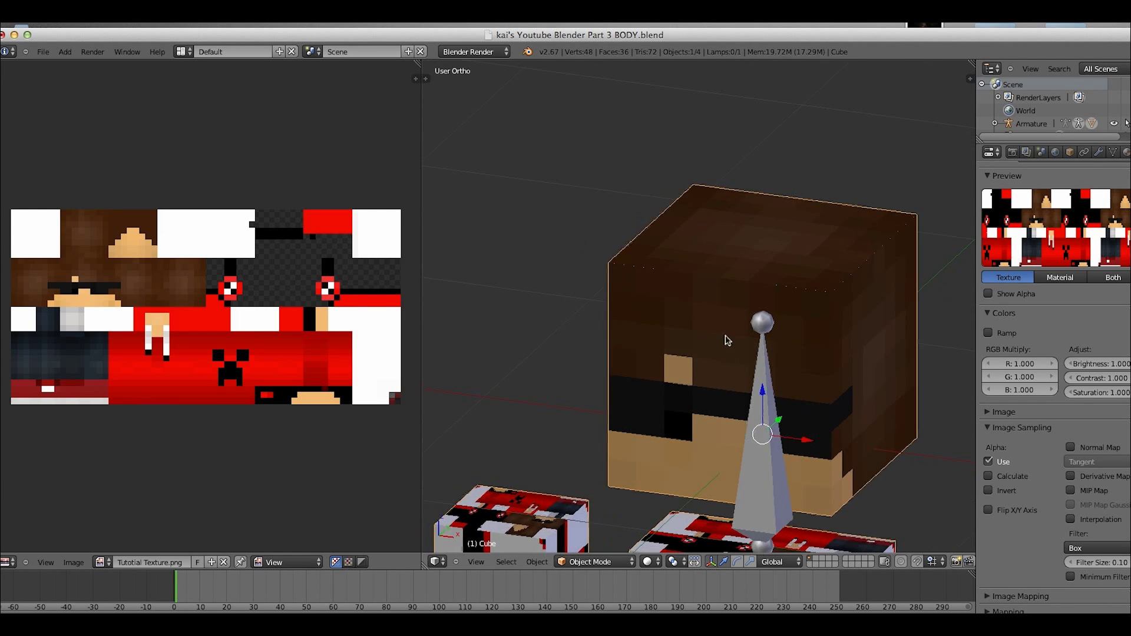
{"action": "key", "text": "Tab"}
{"action": "right_click", "coordinate": [726, 336]}
{"action": "key", "text": "a"}
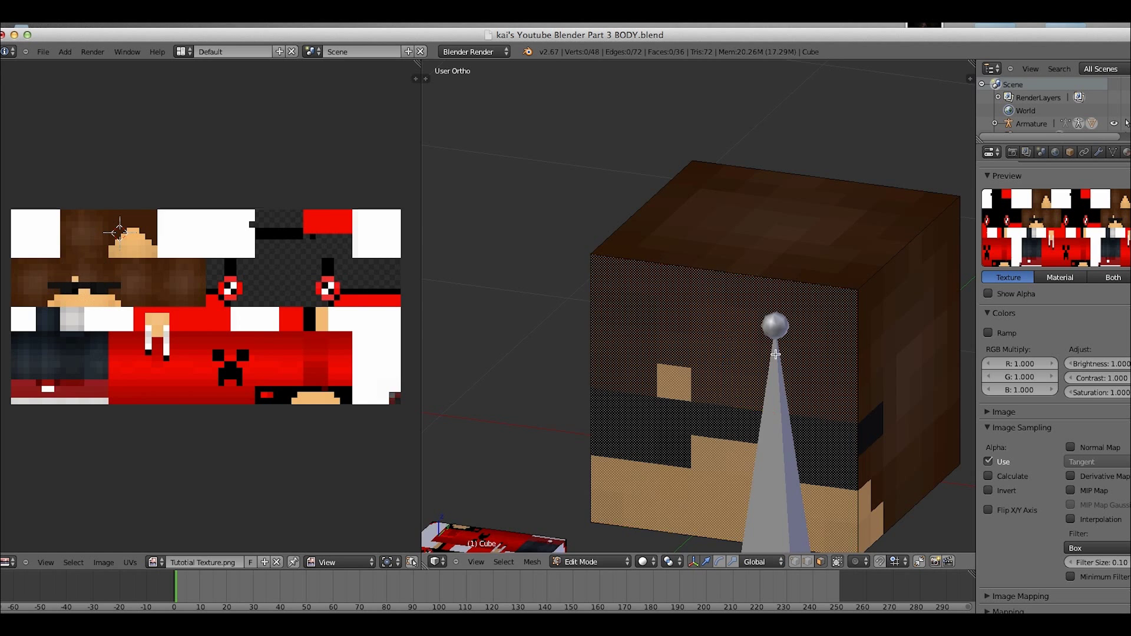
{"action": "scroll", "coordinate": [765, 352], "scroll_direction": "down", "scroll_amount": 2}
{"action": "scroll", "coordinate": [770, 348], "scroll_direction": "up", "scroll_amount": 1}
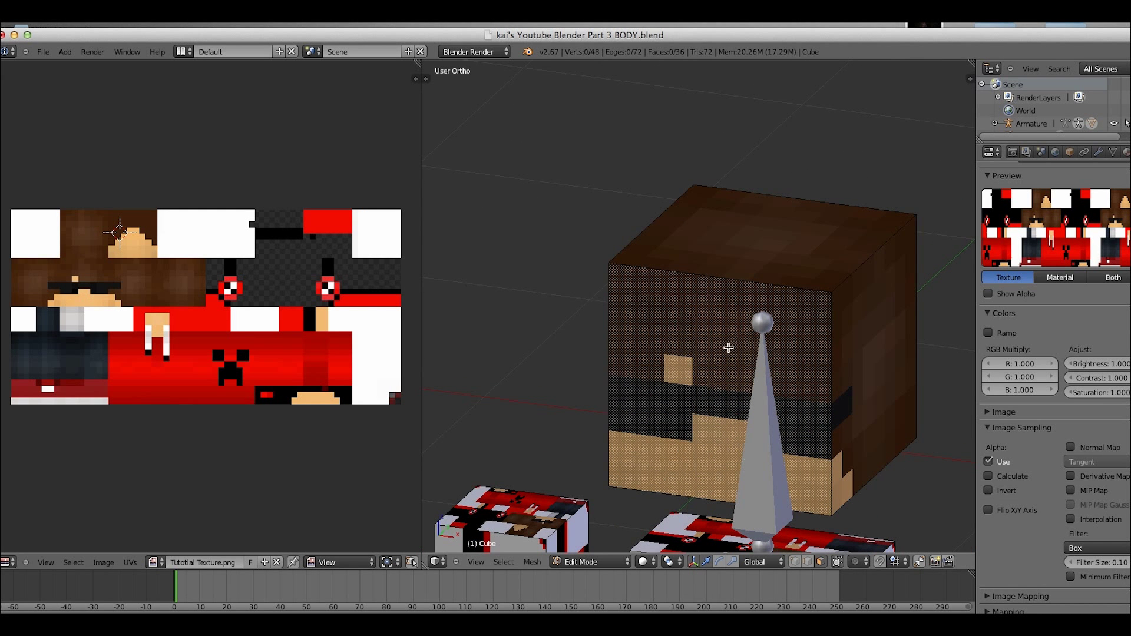
{"action": "key", "text": "Tab"}
Enter Edit Mode on the character mesh and select the front face of its left arm.
{"action": "scroll", "coordinate": [743, 351], "scroll_direction": "down", "scroll_amount": 2}
{"action": "middle_click_drag", "start_coordinate": [755, 351], "coordinate": [656, 137], "text": "shift"}
{"action": "scroll", "coordinate": [825, 298], "scroll_direction": "down", "scroll_amount": 3}
{"action": "right_click", "coordinate": [801, 315]}
{"action": "key", "text": "Tab"}
{"action": "right_click", "coordinate": [758, 327]}
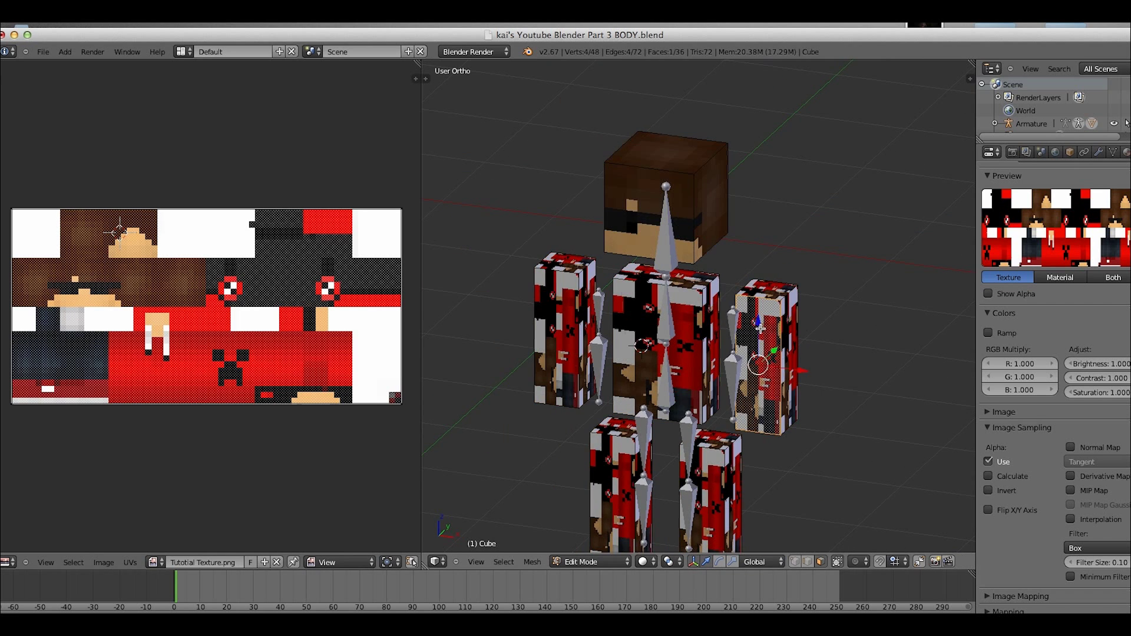
{"action": "scroll", "coordinate": [755, 328], "scroll_direction": "up", "scroll_amount": 3}
{"action": "middle_click_drag", "start_coordinate": [755, 328], "coordinate": [616, 331], "text": "shift"}
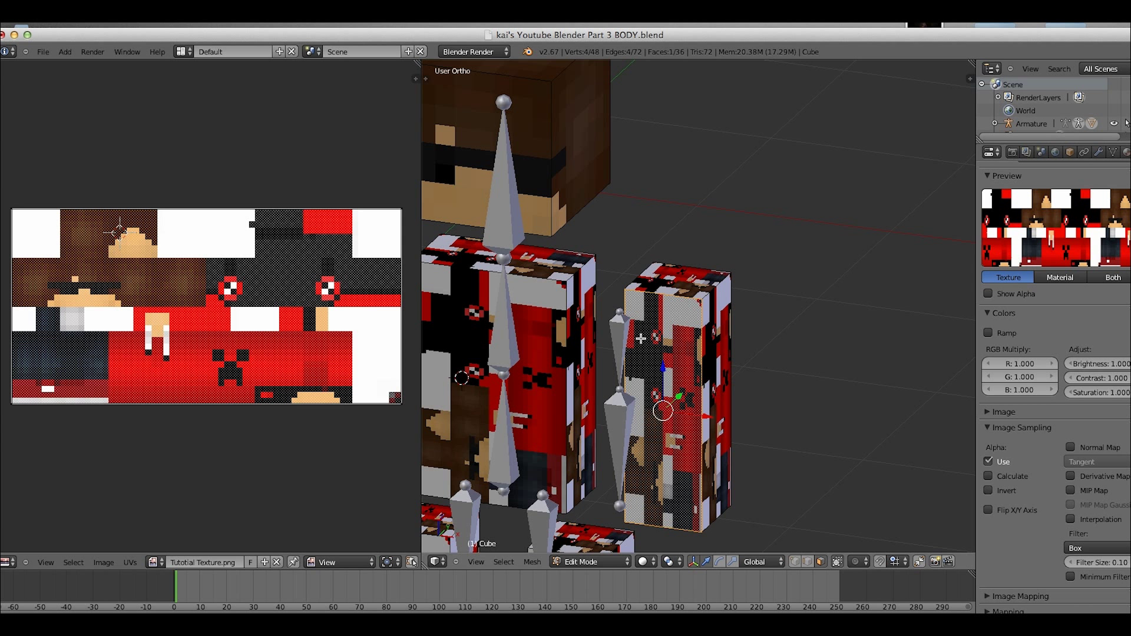
Add a second material to the character and give it a dark brownish-red diffuse color.
{"action": "left_click", "coordinate": [1125, 152]}
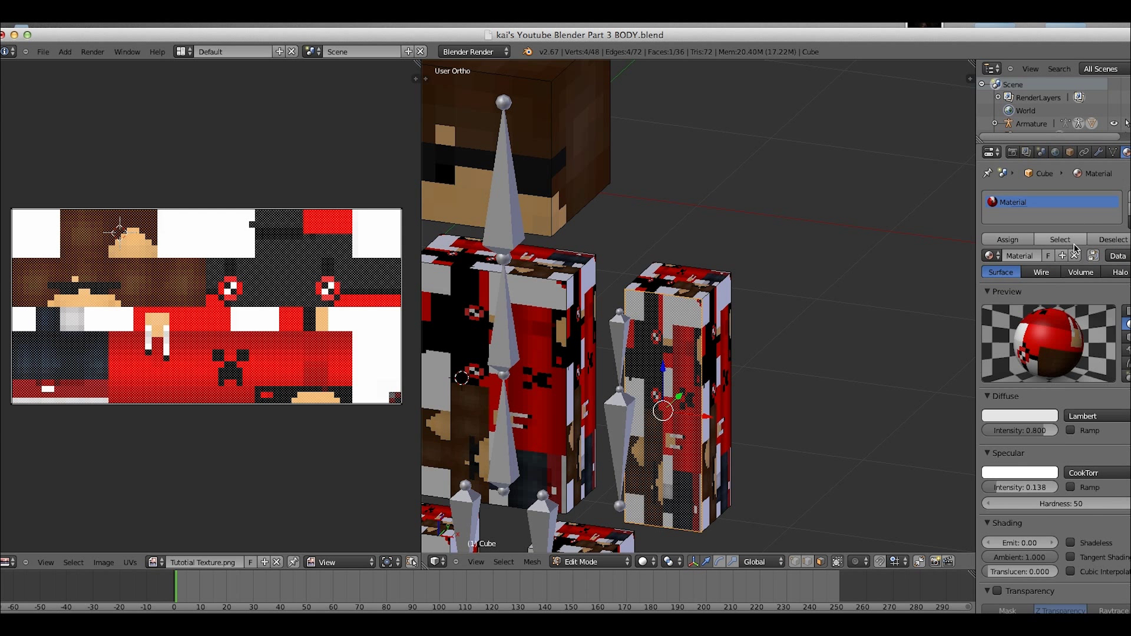
{"action": "left_click", "coordinate": [1127, 198]}
{"action": "left_click", "coordinate": [1025, 257]}
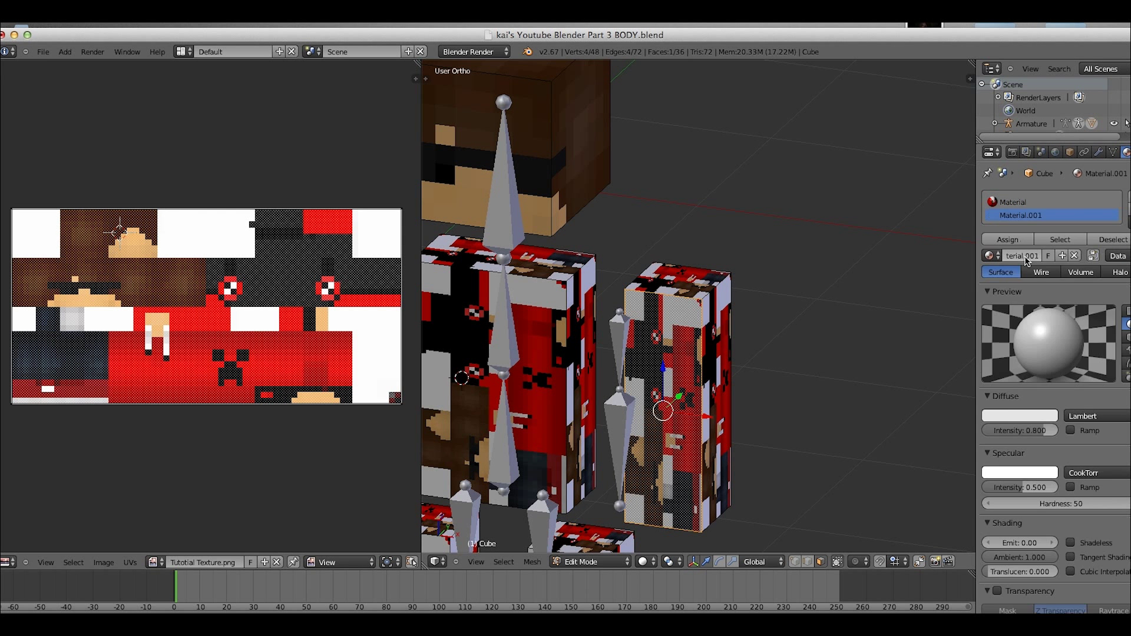
{"action": "left_click", "coordinate": [1024, 416]}
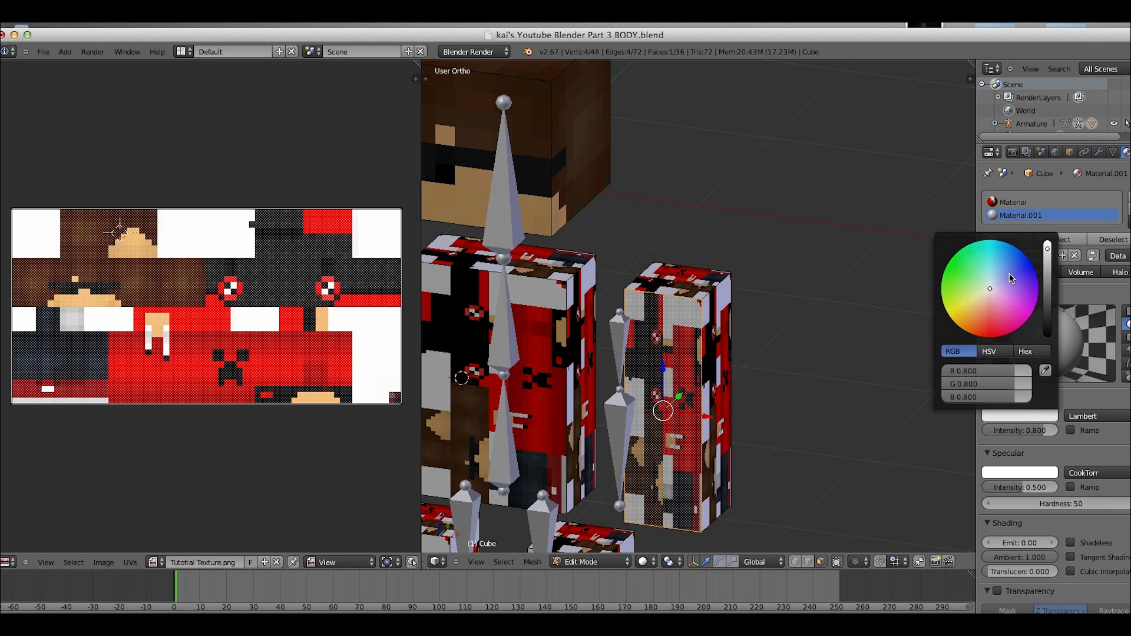
{"action": "left_click", "coordinate": [987, 323]}
{"action": "left_click_drag", "start_coordinate": [1047, 248], "coordinate": [1056, 285]}
Assign the brownish-red material to the selected arm face and leave Edit Mode.
{"action": "left_click", "coordinate": [1009, 239]}
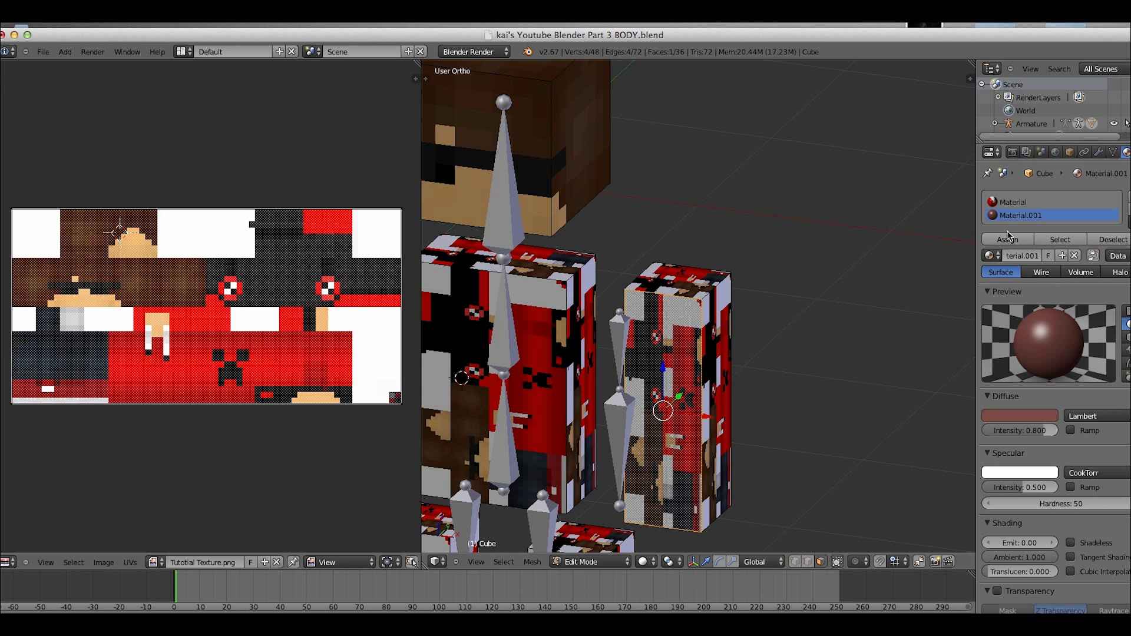
{"action": "left_click", "coordinate": [1007, 239]}
{"action": "key", "text": "Tab"}
{"action": "scroll", "coordinate": [614, 308], "scroll_direction": "down", "scroll_amount": 1}
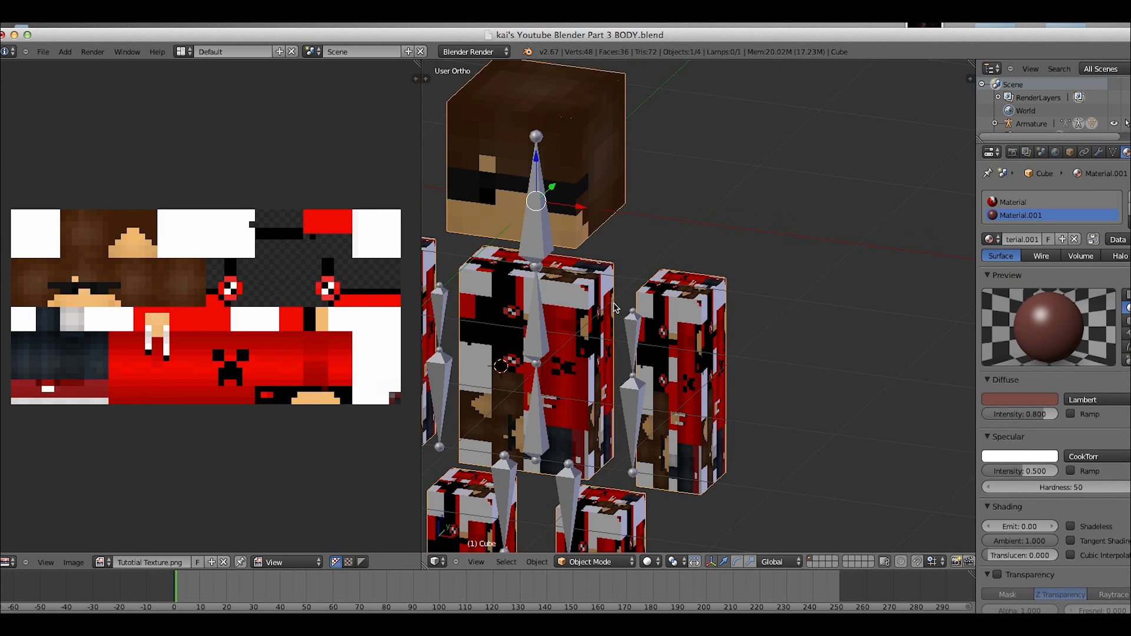
{"action": "scroll", "coordinate": [614, 307], "scroll_direction": "up", "scroll_amount": 3}
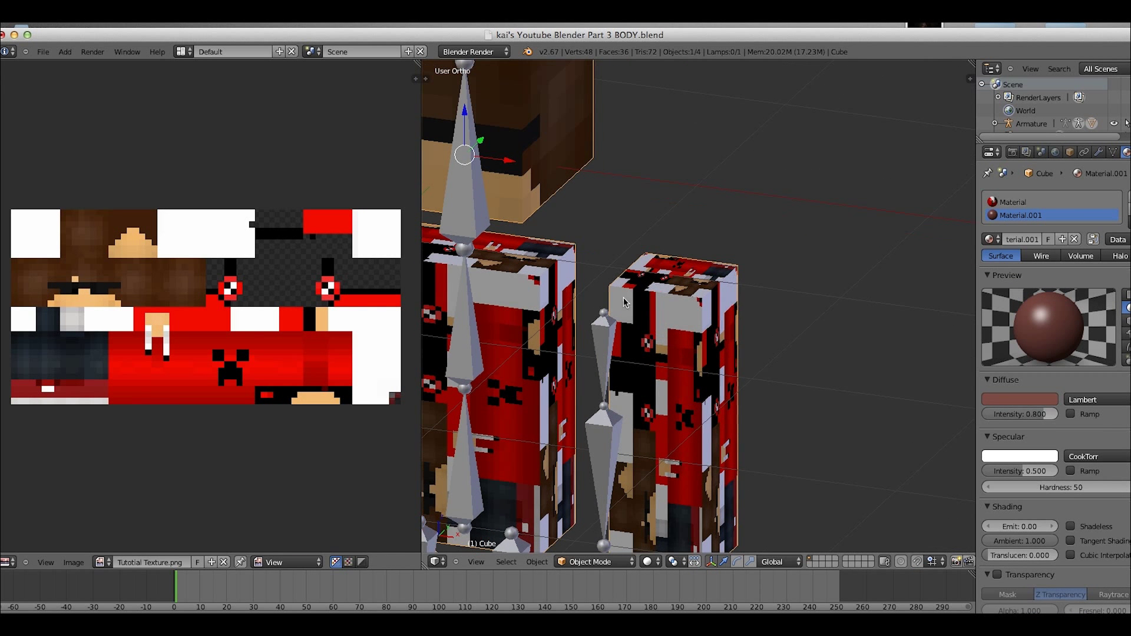
Render the image to check the material on the arm face, and return to the 3D View.
{"action": "left_click", "coordinate": [92, 53]}
{"action": "left_click", "coordinate": [97, 63]}
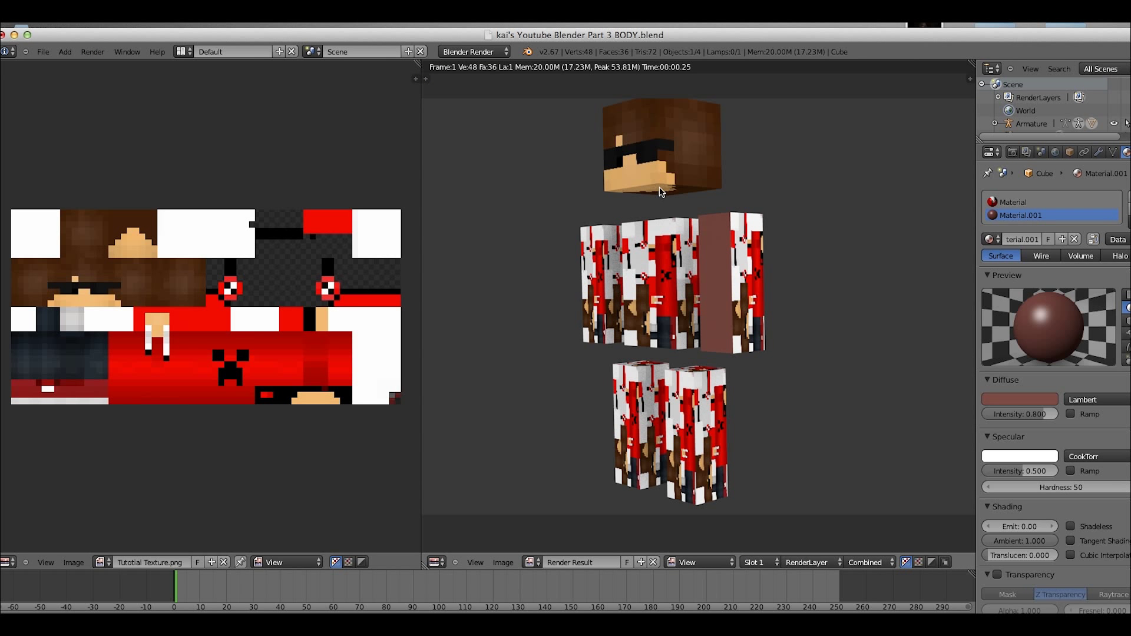
{"action": "left_click", "coordinate": [435, 563]}
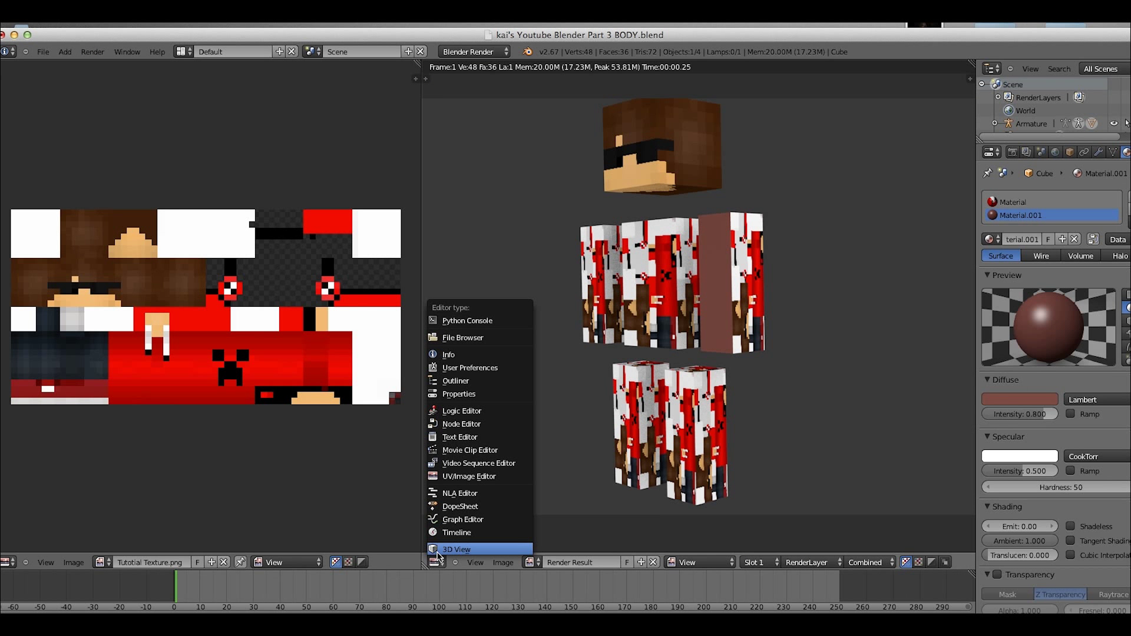
{"action": "left_click", "coordinate": [463, 542]}
Lighten the second material's diffuse color to near white, enter Edit Mode and make the first material active.
{"action": "left_click", "coordinate": [1019, 400]}
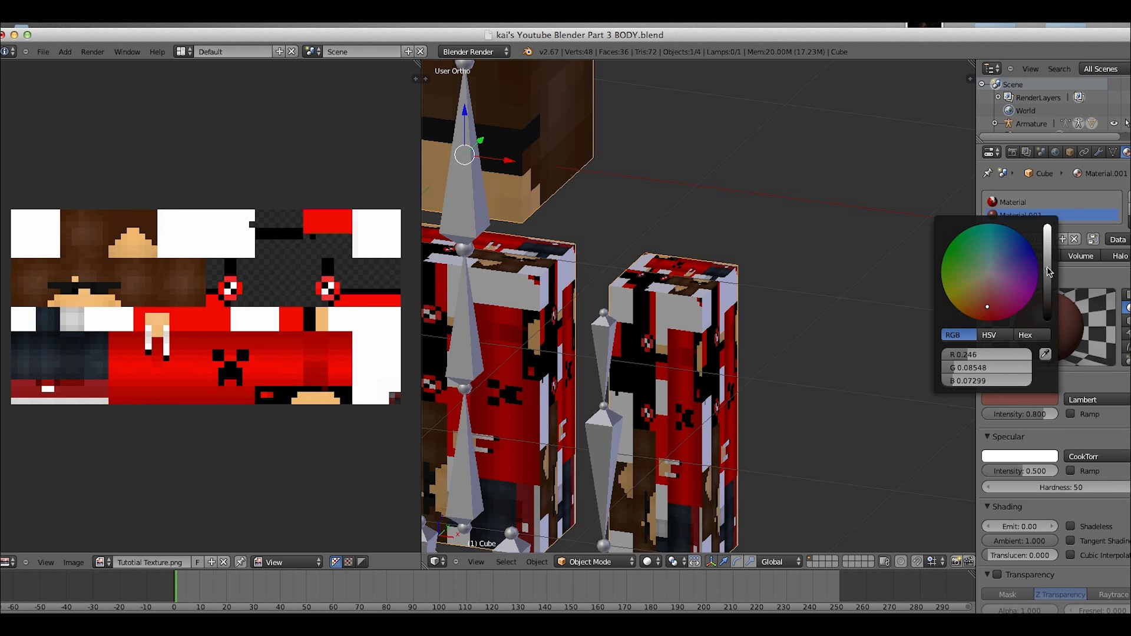
{"action": "left_click_drag", "start_coordinate": [1049, 265], "coordinate": [1048, 225]}
{"action": "left_click_drag", "start_coordinate": [989, 306], "coordinate": [991, 280]}
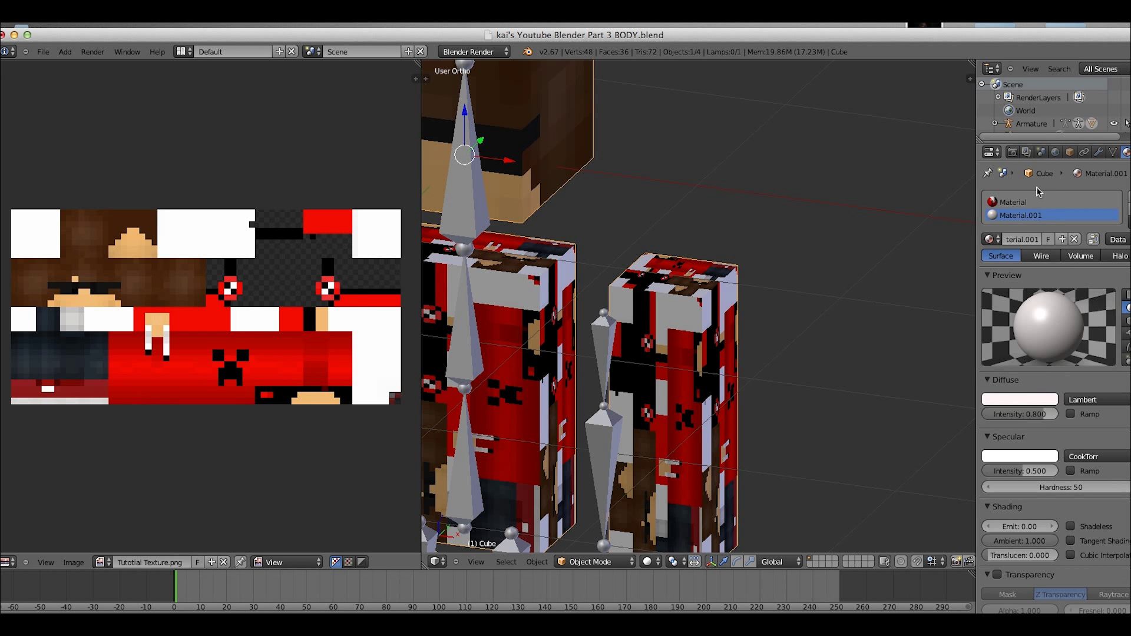
{"action": "key", "text": "Tab"}
{"action": "left_click", "coordinate": [1013, 202]}
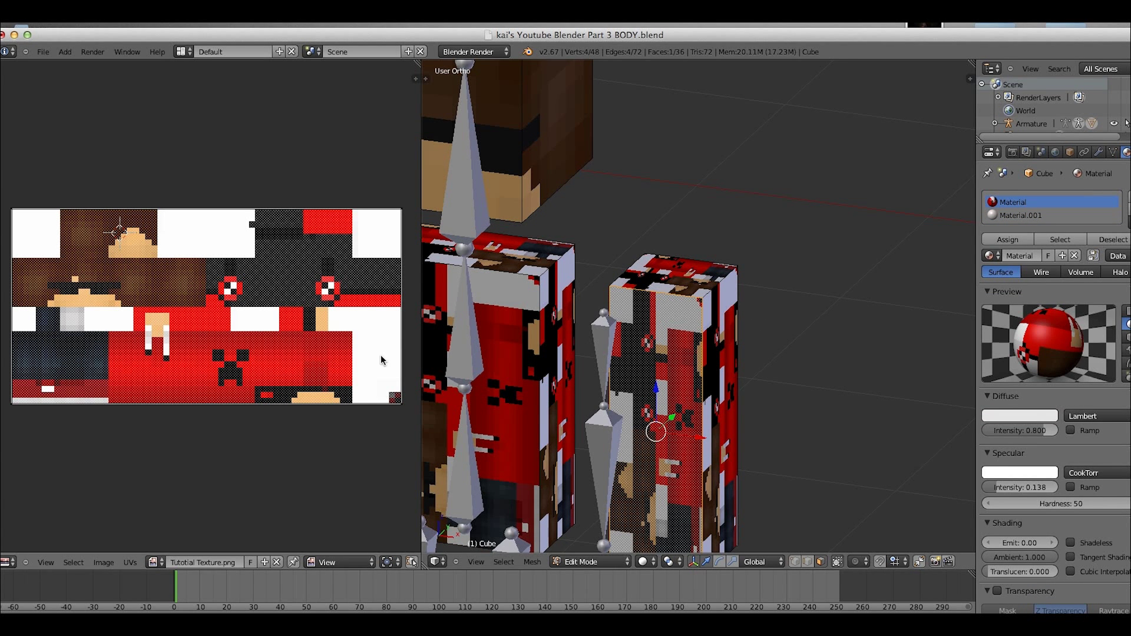
Using wireframe display, select the four upright side faces of the character's left arm, and restore textured display.
{"action": "scroll", "coordinate": [783, 377], "scroll_direction": "down", "scroll_amount": 3}
{"action": "key", "text": "z"}
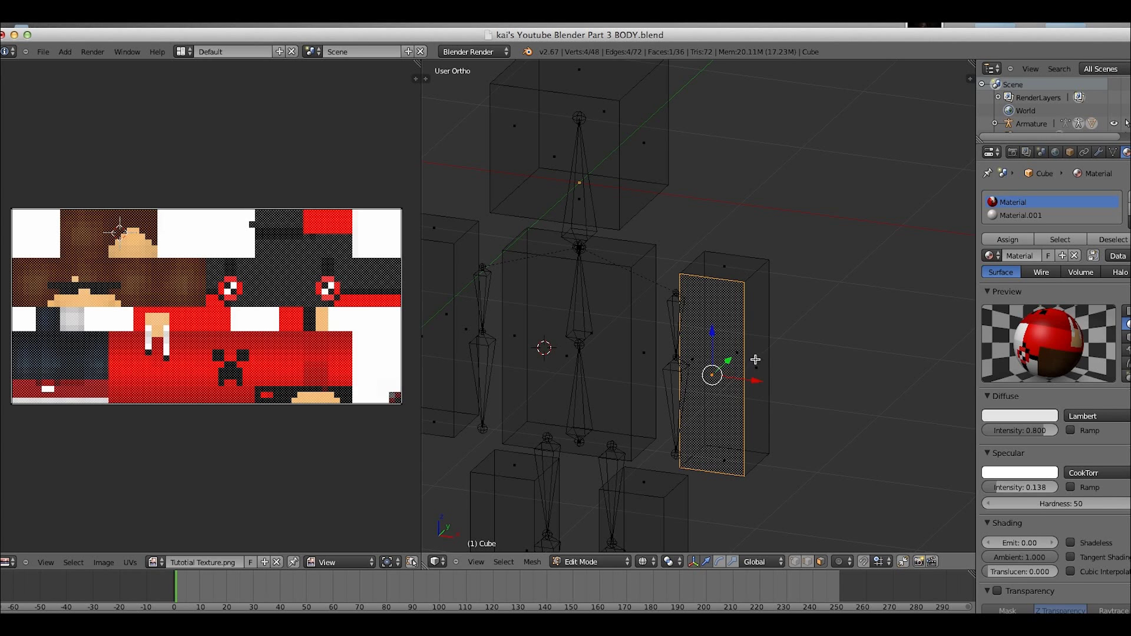
{"action": "right_click", "coordinate": [734, 350], "text": "shift"}
{"action": "right_click", "coordinate": [693, 356], "text": "shift"}
{"action": "right_click", "coordinate": [752, 369], "text": "shift"}
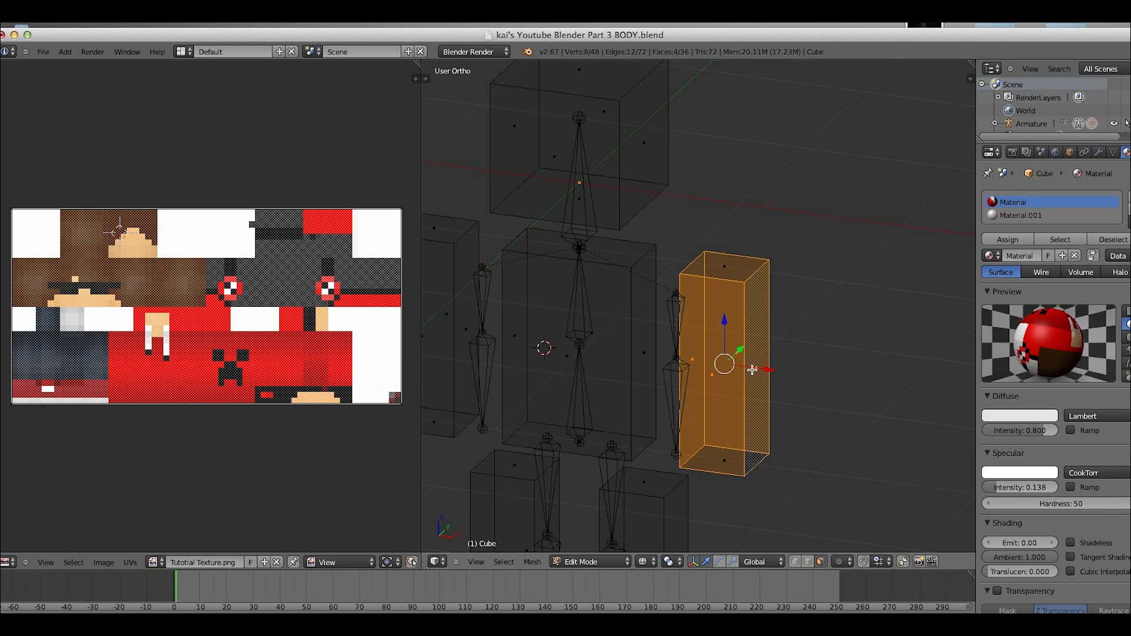
{"action": "key", "text": "z"}
{"action": "middle_click_drag", "start_coordinate": [619, 355], "coordinate": [686, 369], "text": "shift"}
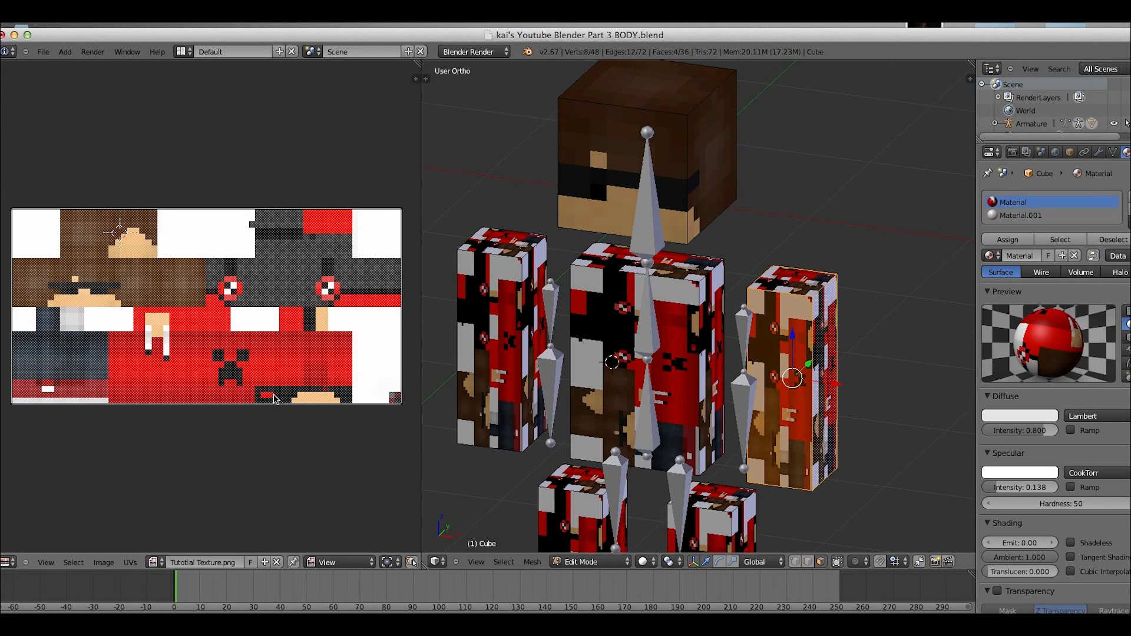
Select all the arm faces' UVs, scale them to about 0.17 and move them onto the skin's red sleeve area.
{"action": "key", "text": "a"}
{"action": "key", "text": "s"}
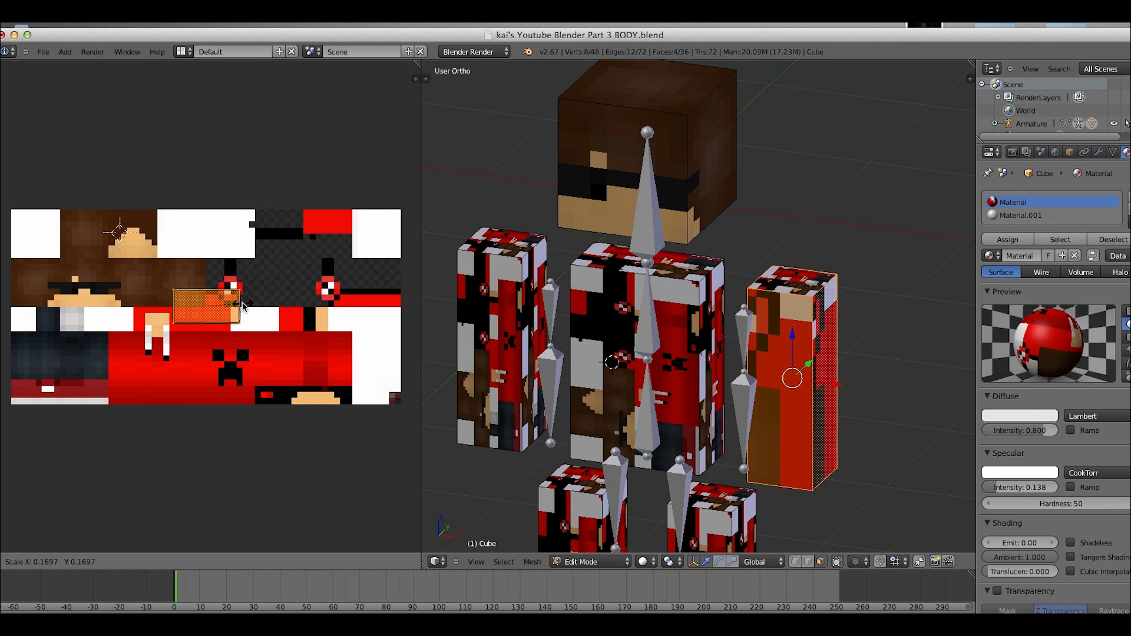
{"action": "left_click", "coordinate": [245, 305]}
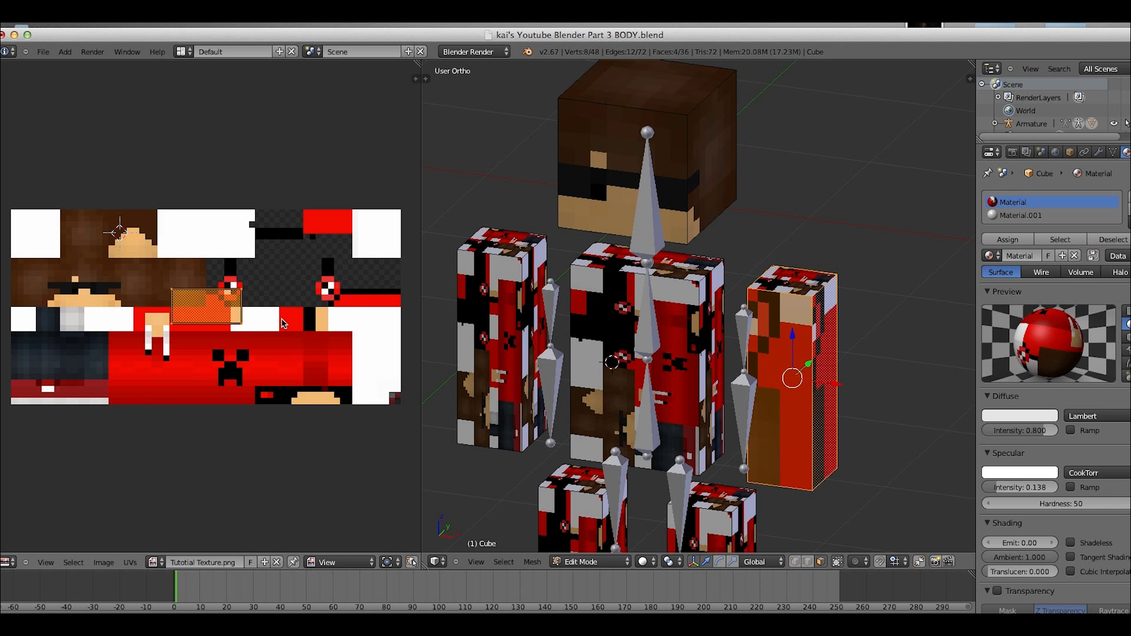
{"action": "key", "text": "g"}
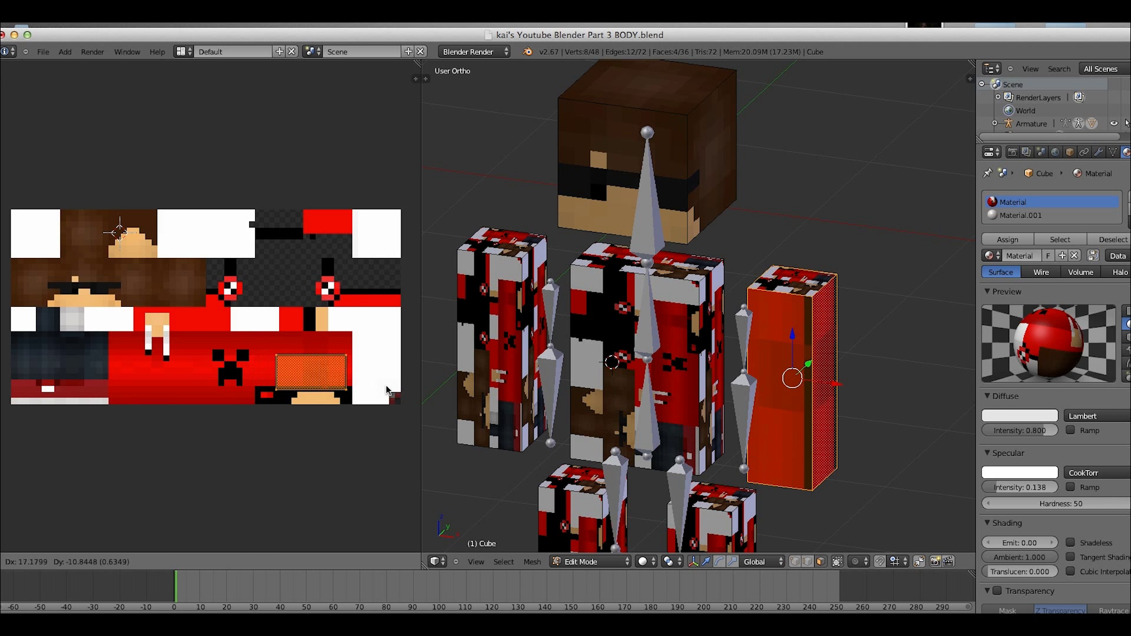
{"action": "left_click", "coordinate": [391, 390]}
Rotate the arm UVs about -90 degrees so they stand upright and move them over the skin's outermost sleeve strip.
{"action": "key", "text": "r"}
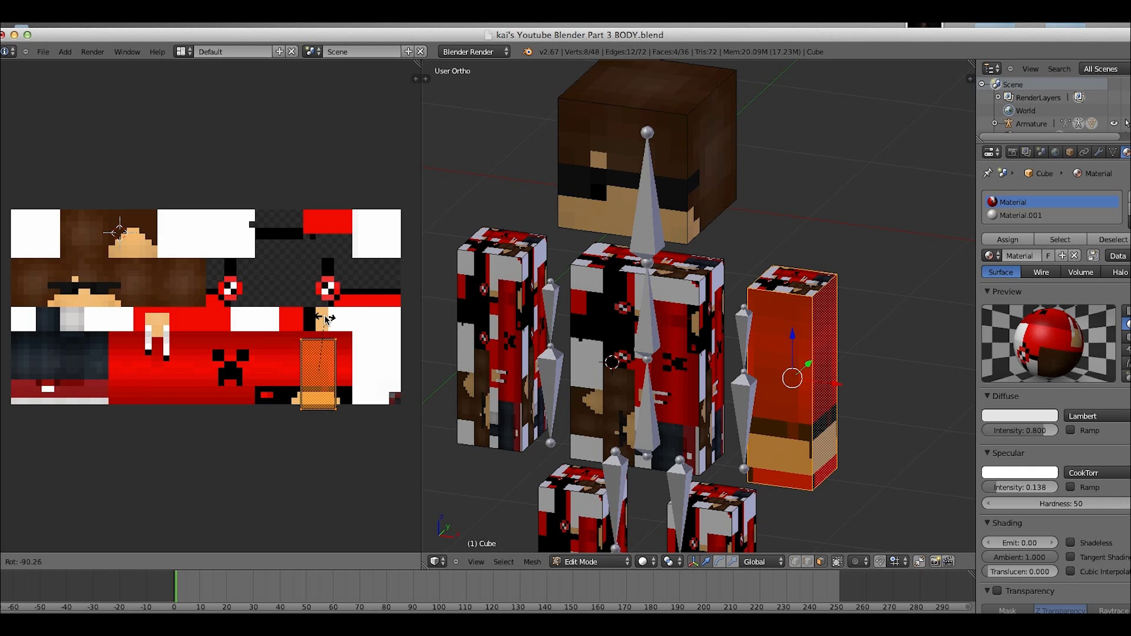
{"action": "left_click", "coordinate": [325, 318]}
{"action": "key", "text": "g"}
{"action": "left_click", "coordinate": [347, 315]}
Scale the arm UVs to about 0.77 along X and nudge them against the red area's outer edge.
{"action": "key", "text": "s"}
{"action": "key", "text": "x"}
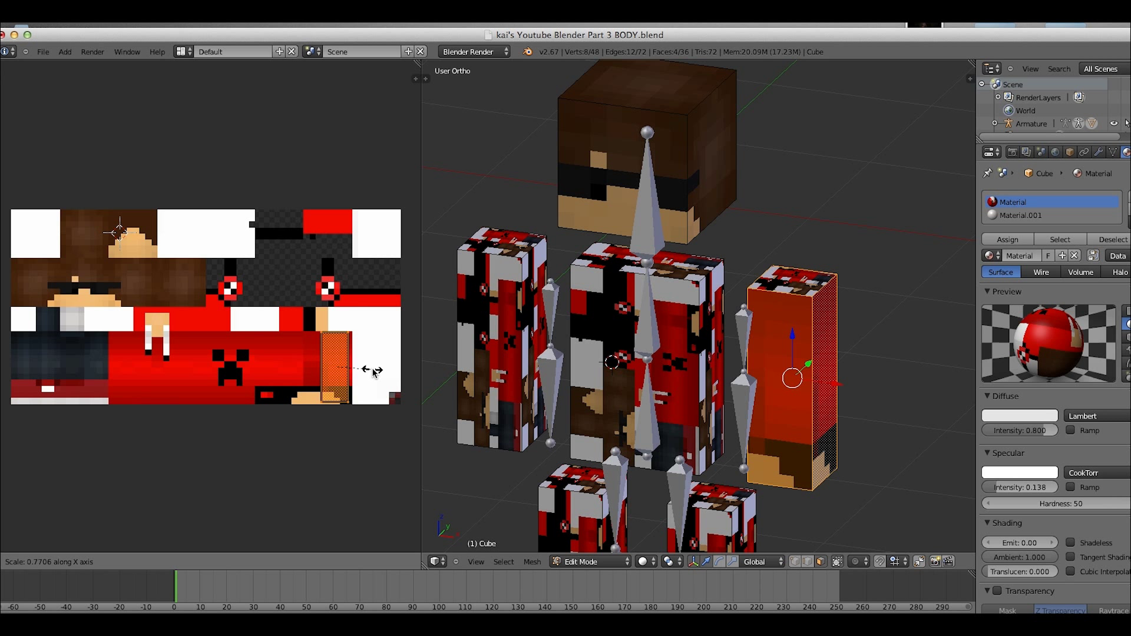
{"action": "left_click", "coordinate": [372, 371]}
{"action": "key", "text": "g"}
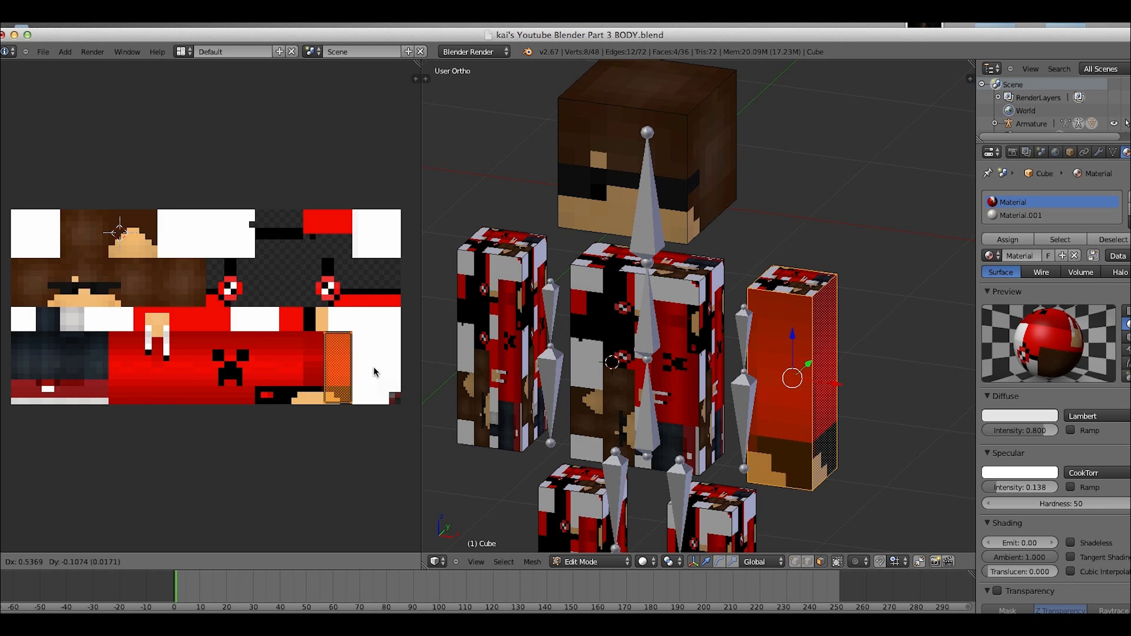
{"action": "left_click", "coordinate": [372, 371]}
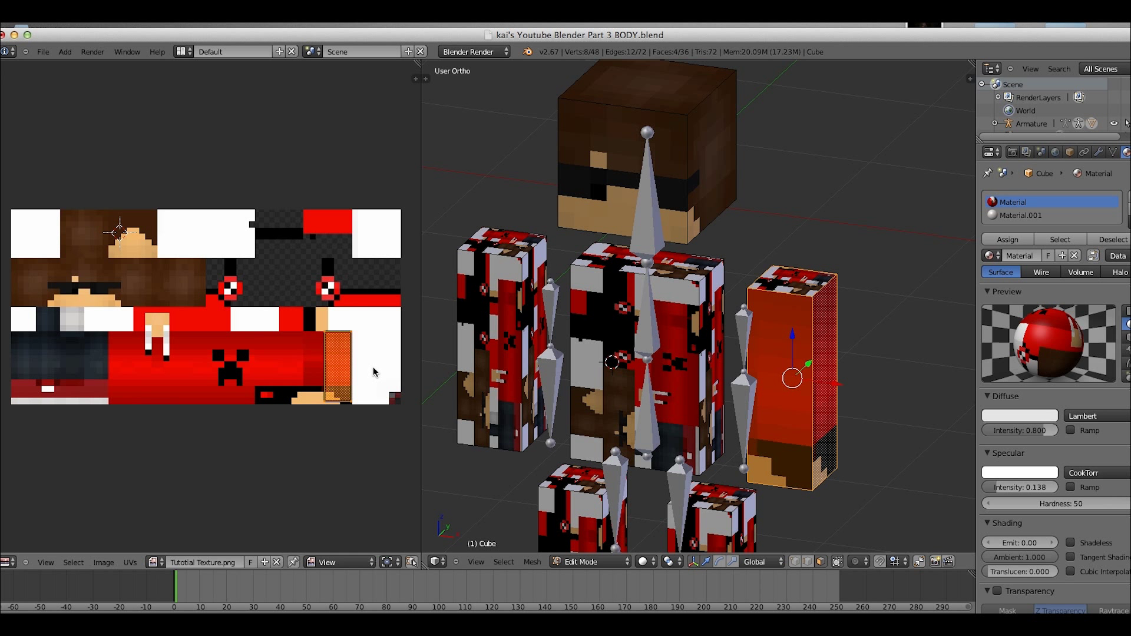
Fine-tune the arm UVs' width along X and reposition them to cover the sleeve strip's full height.
{"action": "key", "text": "s"}
{"action": "key", "text": "x"}
{"action": "left_click", "coordinate": [331, 426]}
{"action": "key", "text": "g"}
{"action": "left_click", "coordinate": [328, 433]}
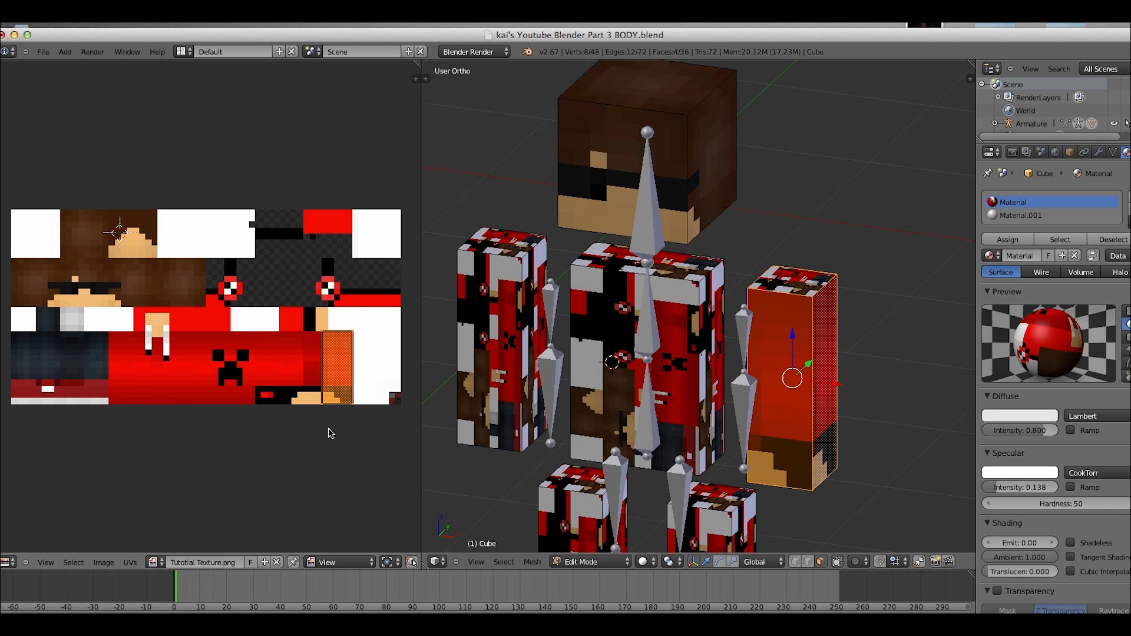
Deselect the arm UVs and move the lower and upper inner corners outward, narrowing the rectangle evenly.
{"action": "key", "text": "a"}
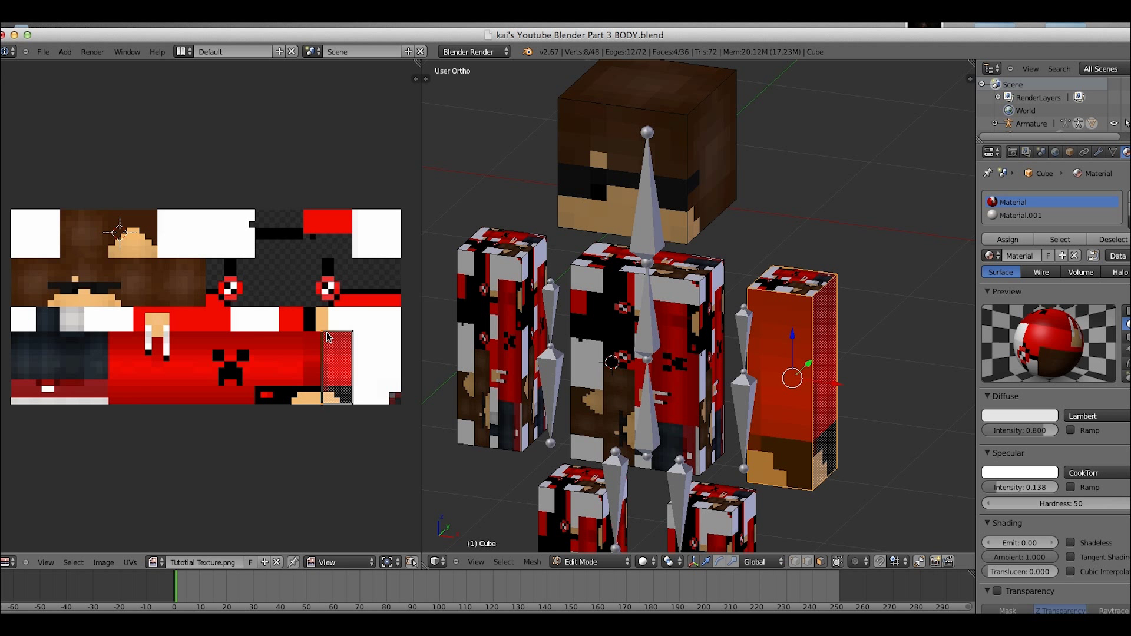
{"action": "key", "text": "g"}
{"action": "left_click", "coordinate": [325, 390]}
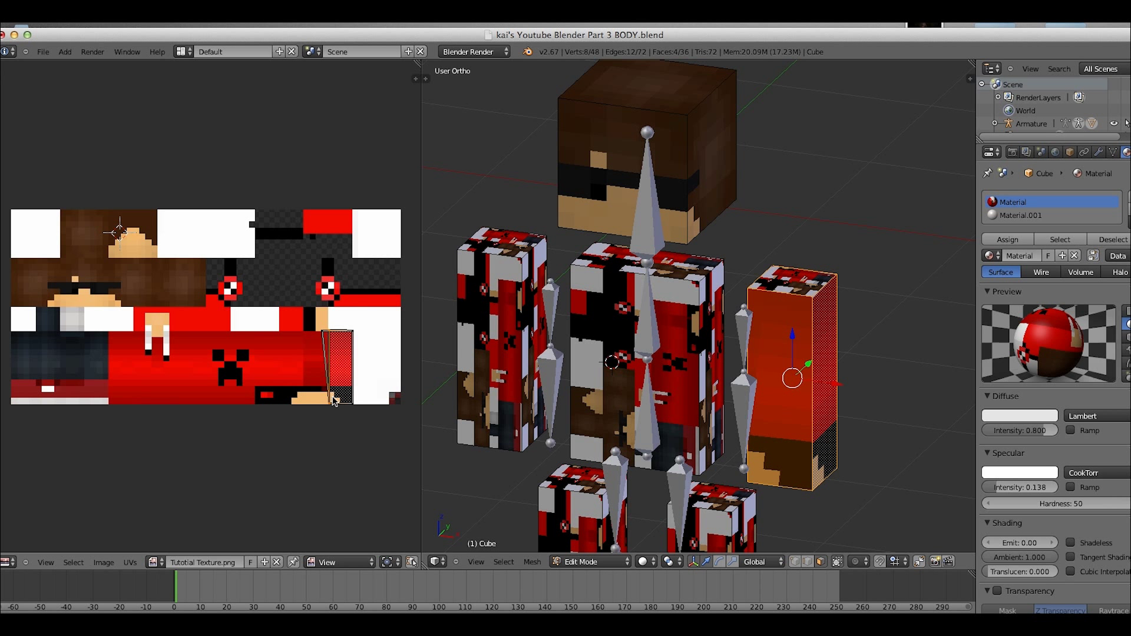
{"action": "key", "text": "g"}
{"action": "left_click", "coordinate": [340, 338]}
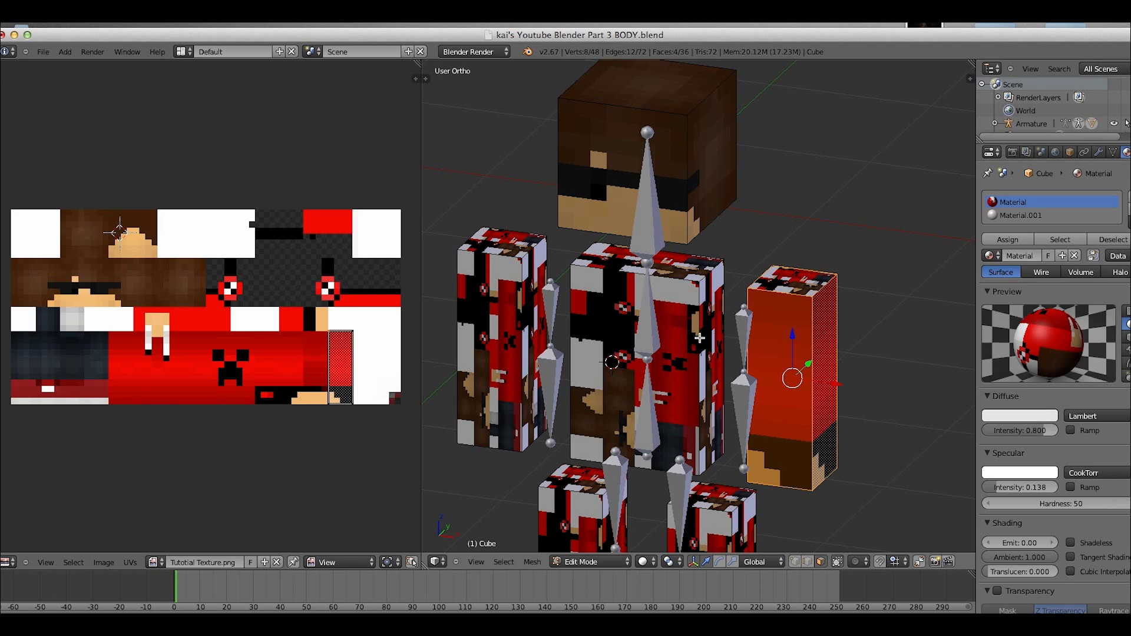
Select the back face of the left arm and rotate its UVs about 180 degrees so the cuff sits at the bottom.
{"action": "key", "text": "a"}
{"action": "right_click", "coordinate": [785, 414]}
{"action": "middle_click_drag", "start_coordinate": [805, 417], "coordinate": [510, 374]}
{"action": "right_click", "coordinate": [631, 370]}
{"action": "right_click", "coordinate": [613, 374]}
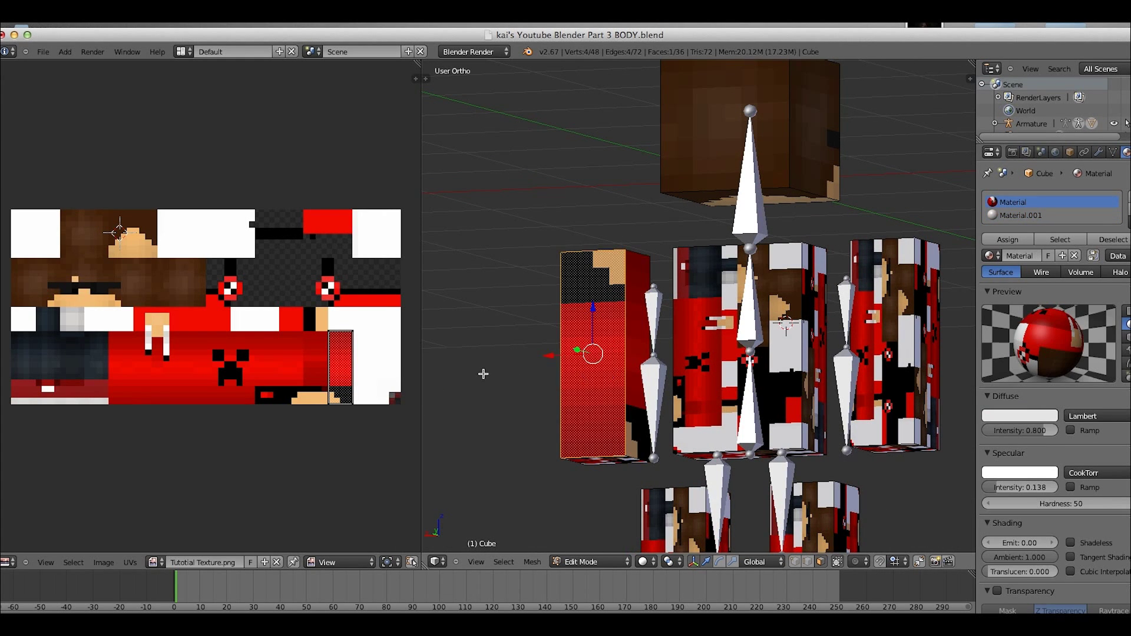
{"action": "key", "text": "r"}
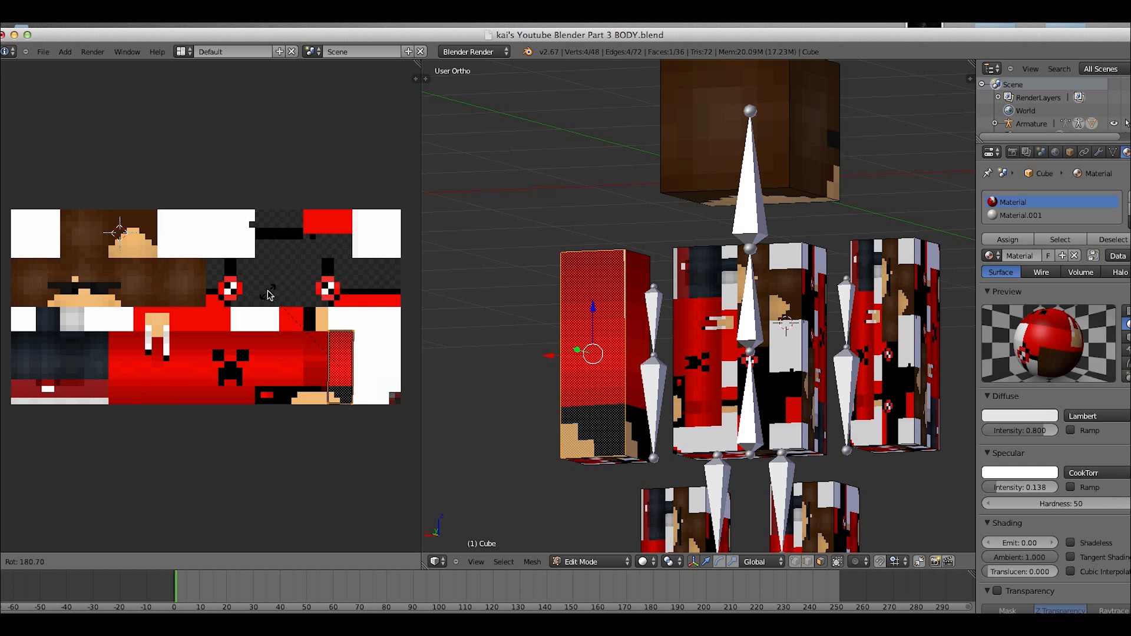
{"action": "left_click", "coordinate": [266, 294]}
Try placing the back face's UVs over the sleeve strip with the red cuff patch, snapped to pixels.
{"action": "key", "text": "g"}
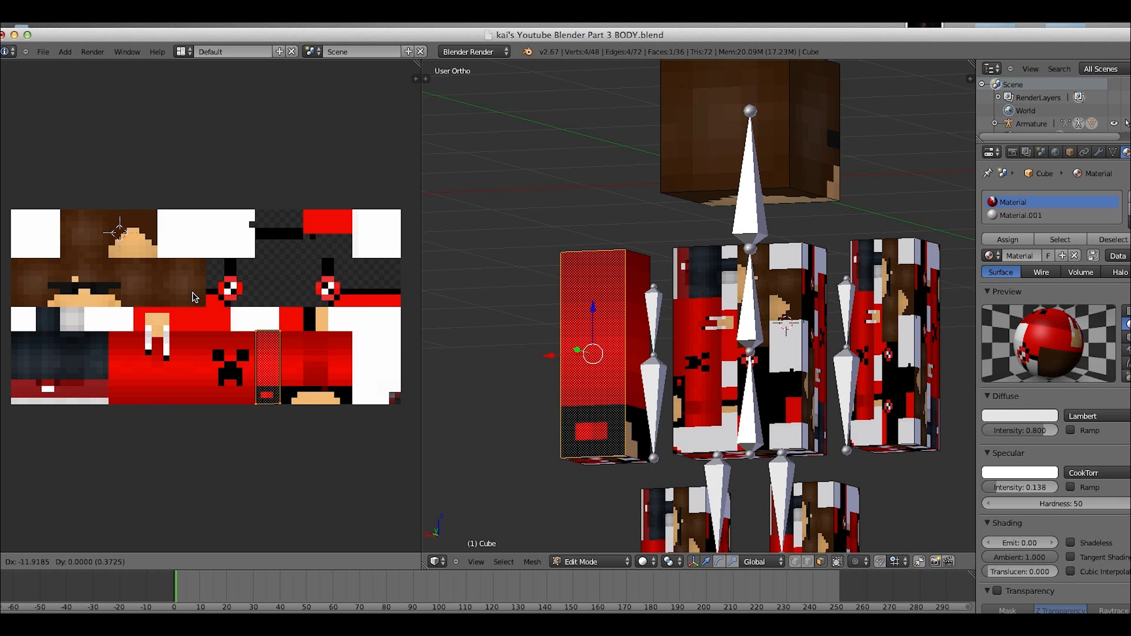
{"action": "left_click", "coordinate": [192, 298]}
{"action": "key", "text": "shift+s"}
{"action": "left_click", "coordinate": [191, 295]}
Select the arm's outer side face and move its UVs onto the sleeve strip with the red cuff patch.
{"action": "middle_click_drag", "start_coordinate": [612, 467], "coordinate": [853, 502]}
{"action": "right_click", "coordinate": [746, 406]}
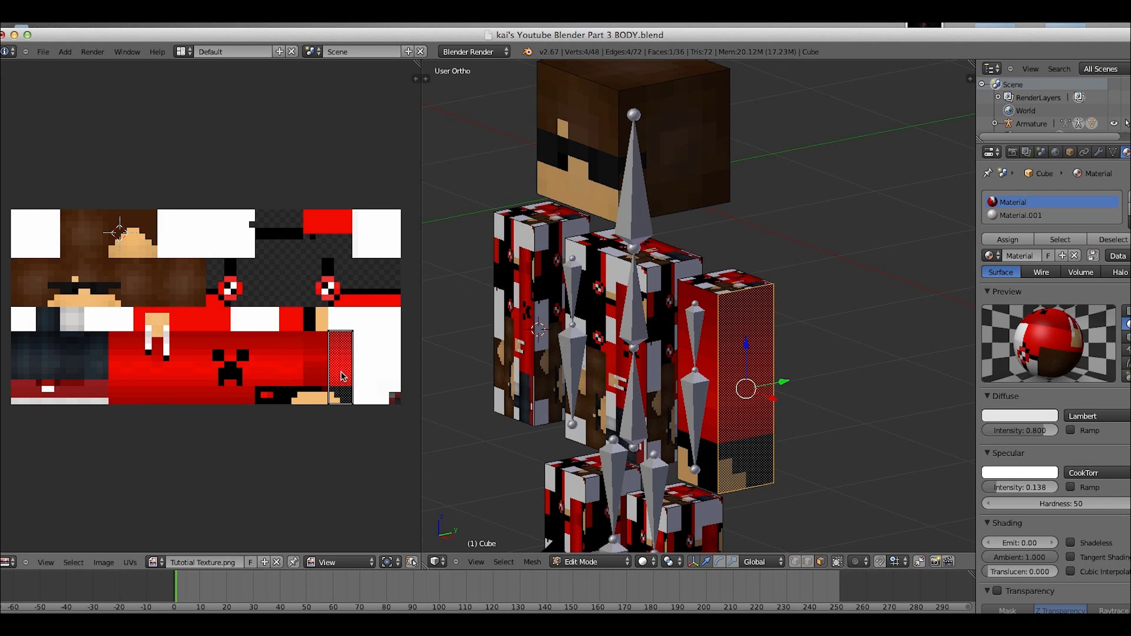
{"action": "key", "text": "g"}
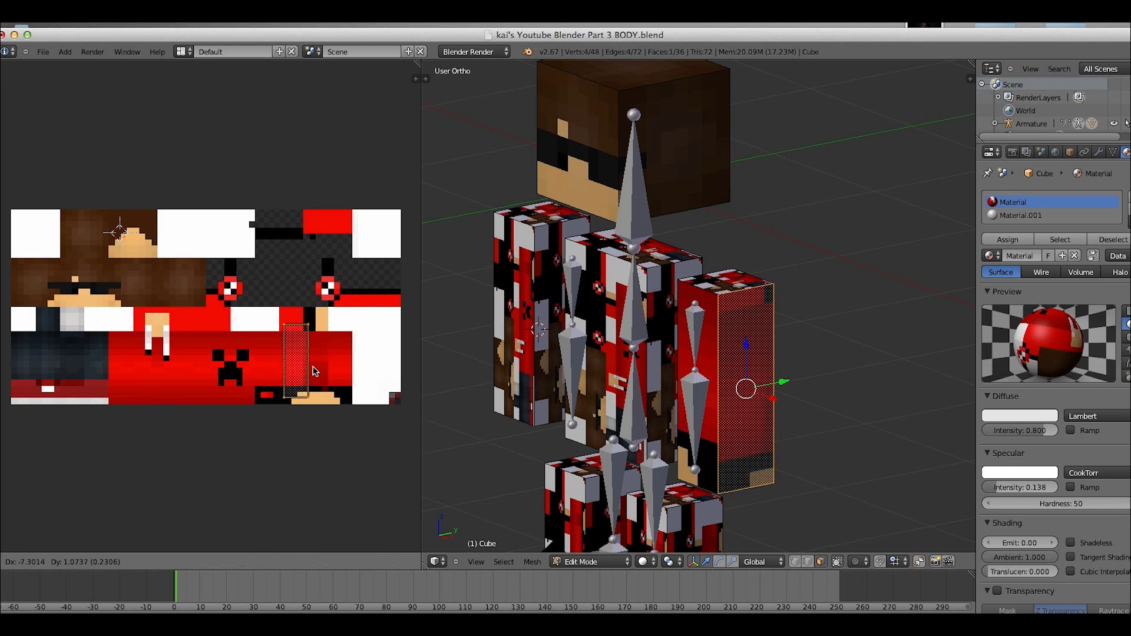
{"action": "left_click", "coordinate": [285, 375]}
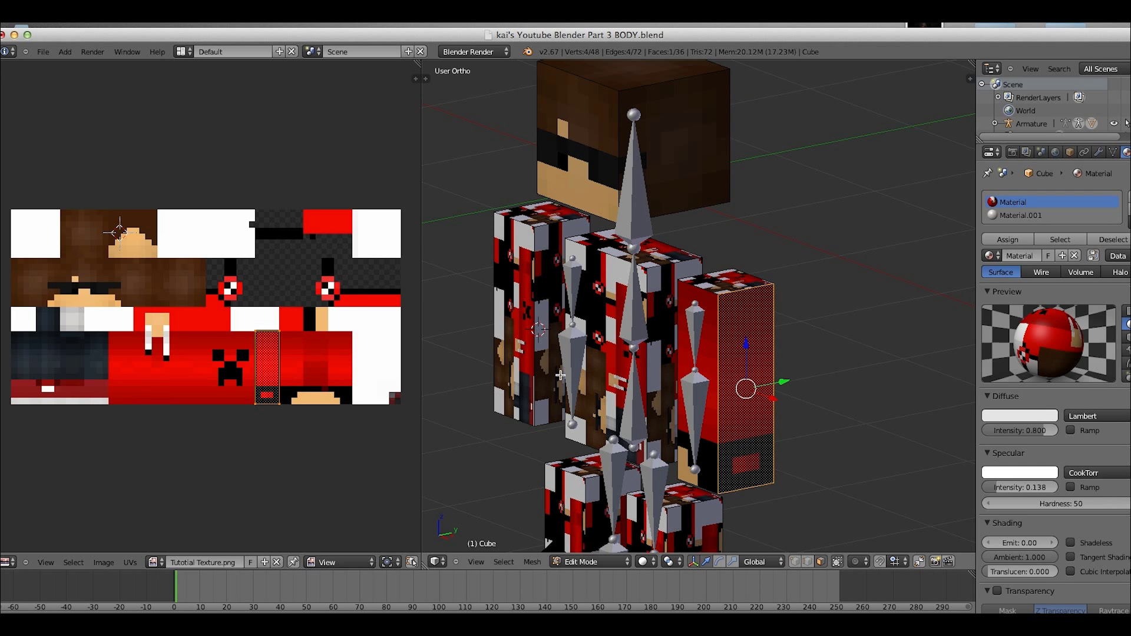
Shift the arm's back face UVs onto the strip just inward of the red-patch strip and snap them to pixels.
{"action": "middle_click_drag", "start_coordinate": [720, 382], "coordinate": [562, 382]}
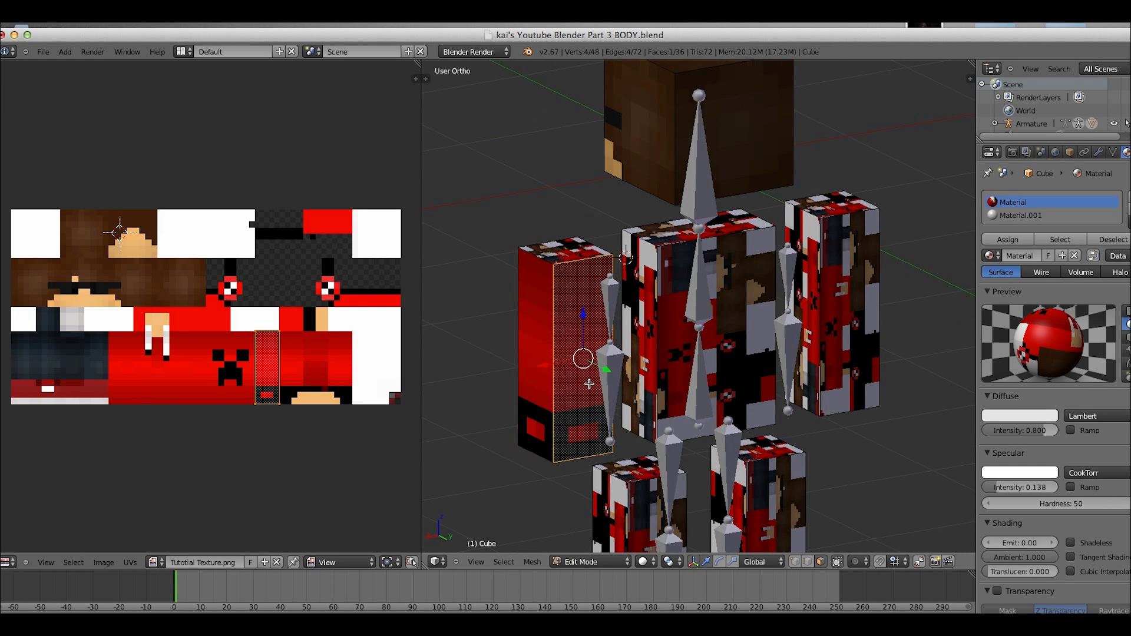
{"action": "key", "text": "g"}
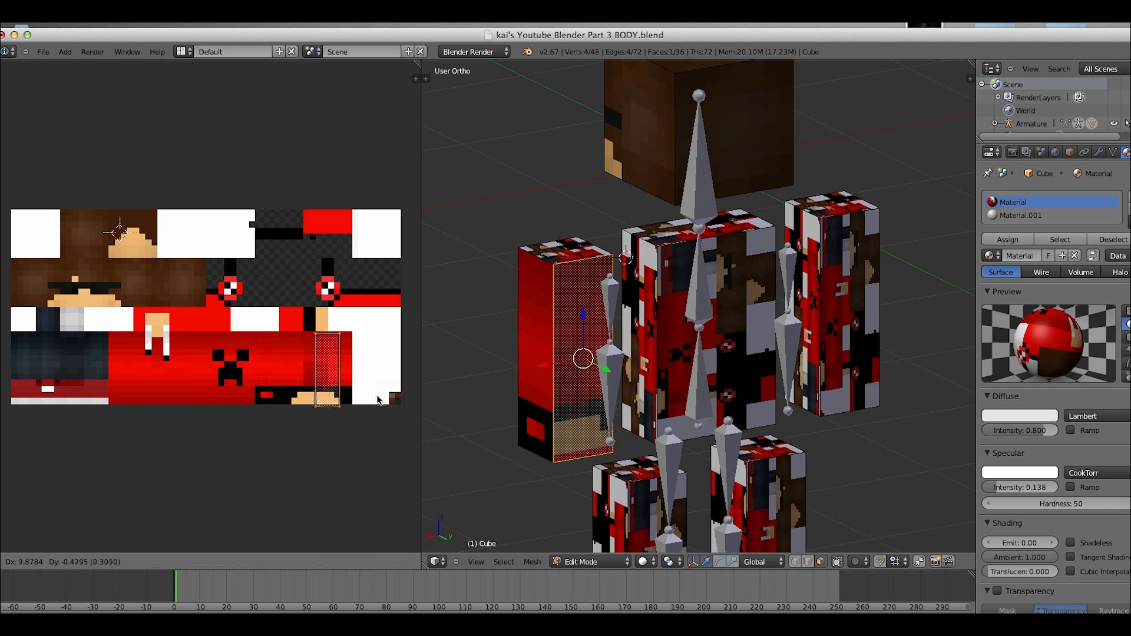
{"action": "left_click", "coordinate": [347, 399]}
{"action": "key", "text": "g"}
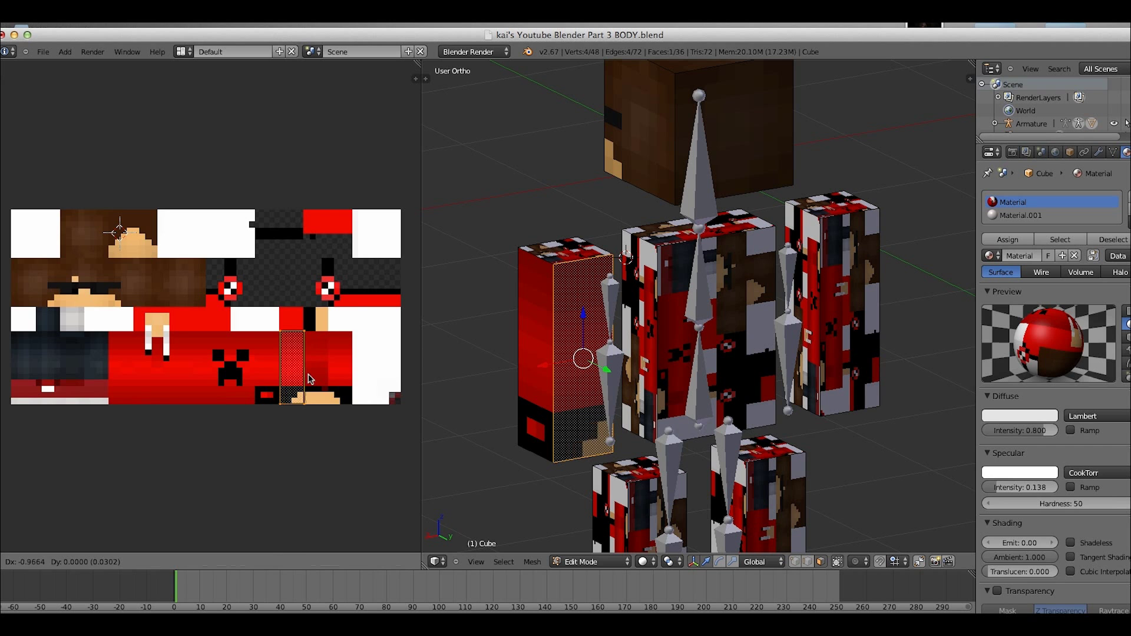
{"action": "left_click", "coordinate": [308, 379]}
{"action": "key", "text": "shift+s"}
{"action": "left_click", "coordinate": [308, 377]}
Select the arm's inner side face, move its UVs onto the third sleeve strip and snap them to pixels.
{"action": "scroll", "coordinate": [567, 392], "scroll_direction": "up", "scroll_amount": 1}
{"action": "middle_click_drag", "start_coordinate": [566, 392], "coordinate": [430, 382]}
{"action": "right_click", "coordinate": [678, 377]}
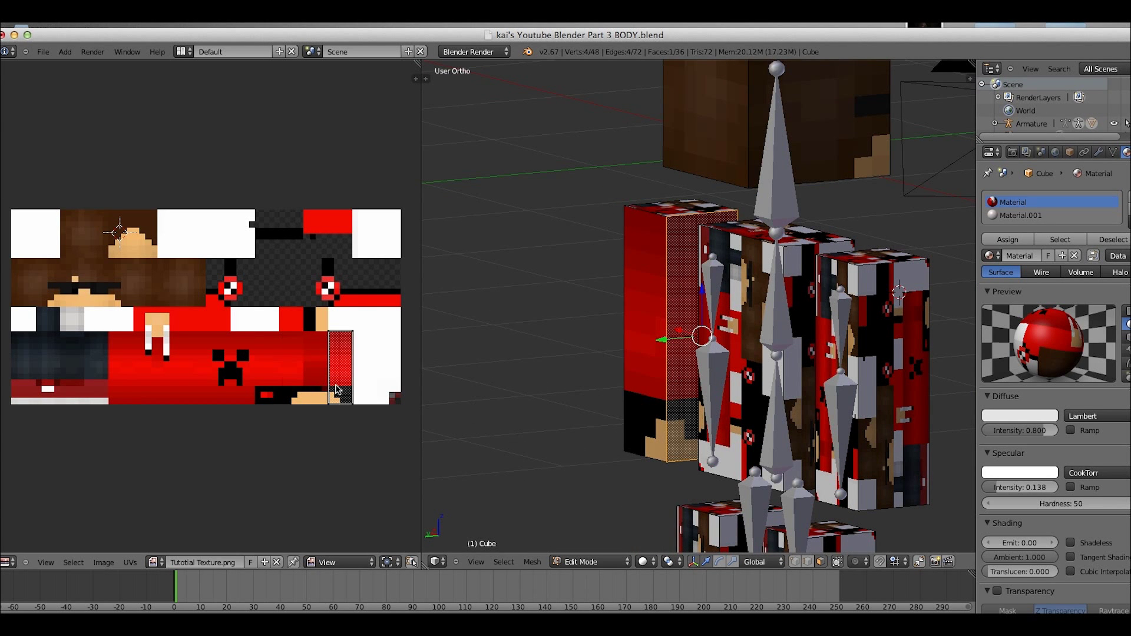
{"action": "key", "text": "g"}
{"action": "left_click", "coordinate": [354, 387]}
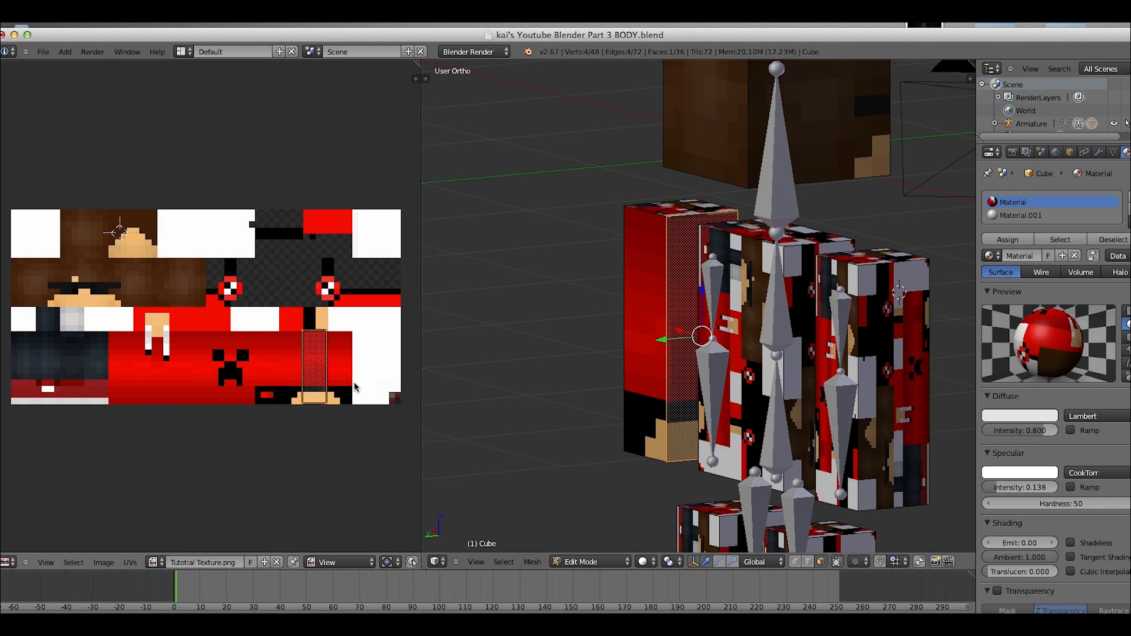
{"action": "key", "text": "shift+s"}
{"action": "left_click", "coordinate": [354, 387]}
Select the torso's front face and scale its UVs down to about a third of the skin image.
{"action": "middle_click_drag", "start_coordinate": [684, 347], "coordinate": [516, 337]}
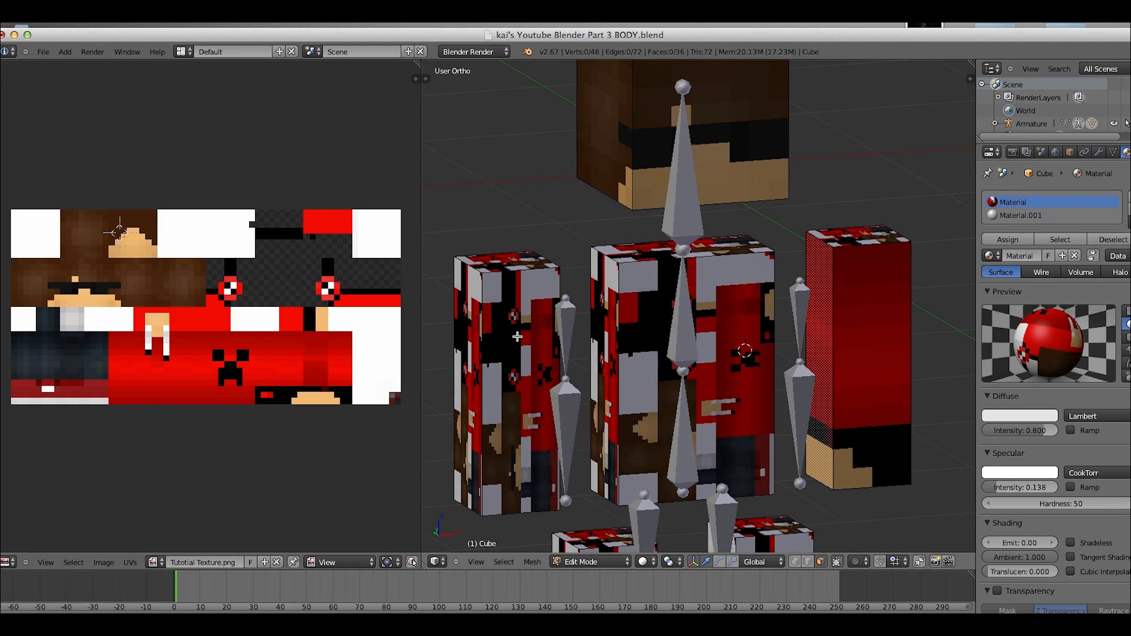
{"action": "right_click", "coordinate": [607, 361]}
{"action": "scroll", "coordinate": [336, 391], "scroll_direction": "down", "scroll_amount": 1}
{"action": "key", "text": "s"}
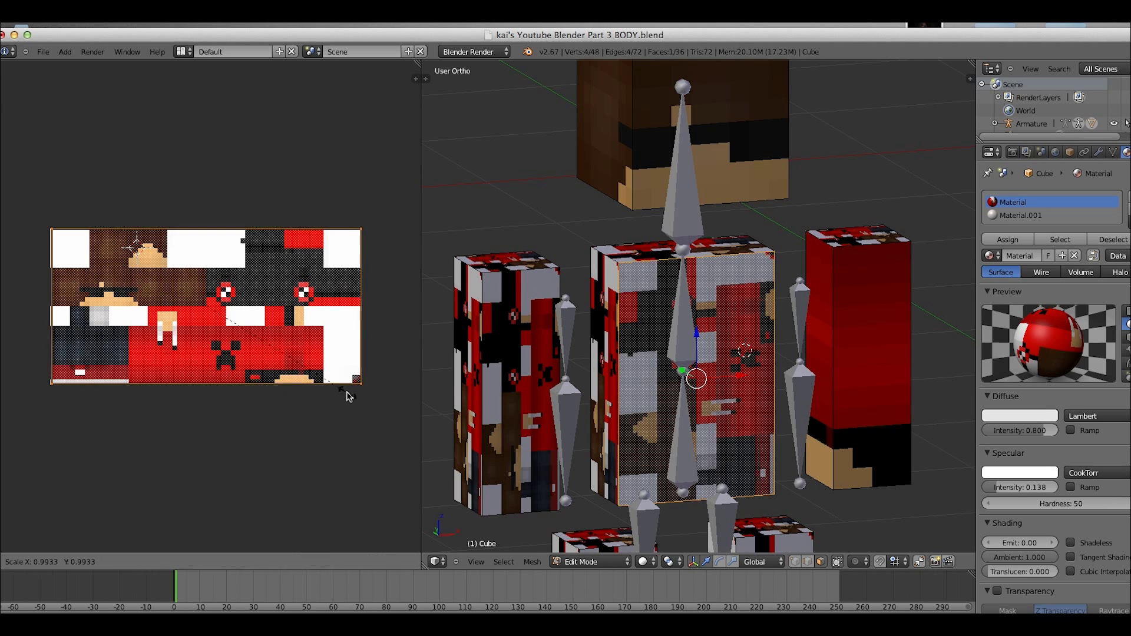
{"action": "left_click", "coordinate": [233, 359]}
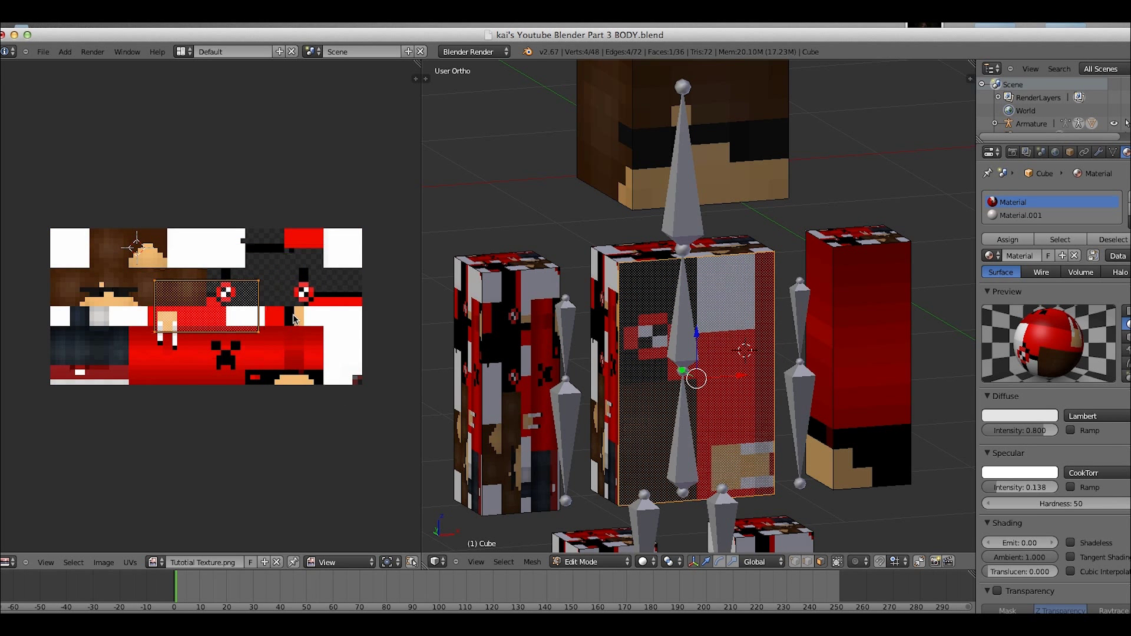
Move the torso front UVs over the red shirt area, rotate them about -90 degrees and snap them to pixels.
{"action": "key", "text": "r"}
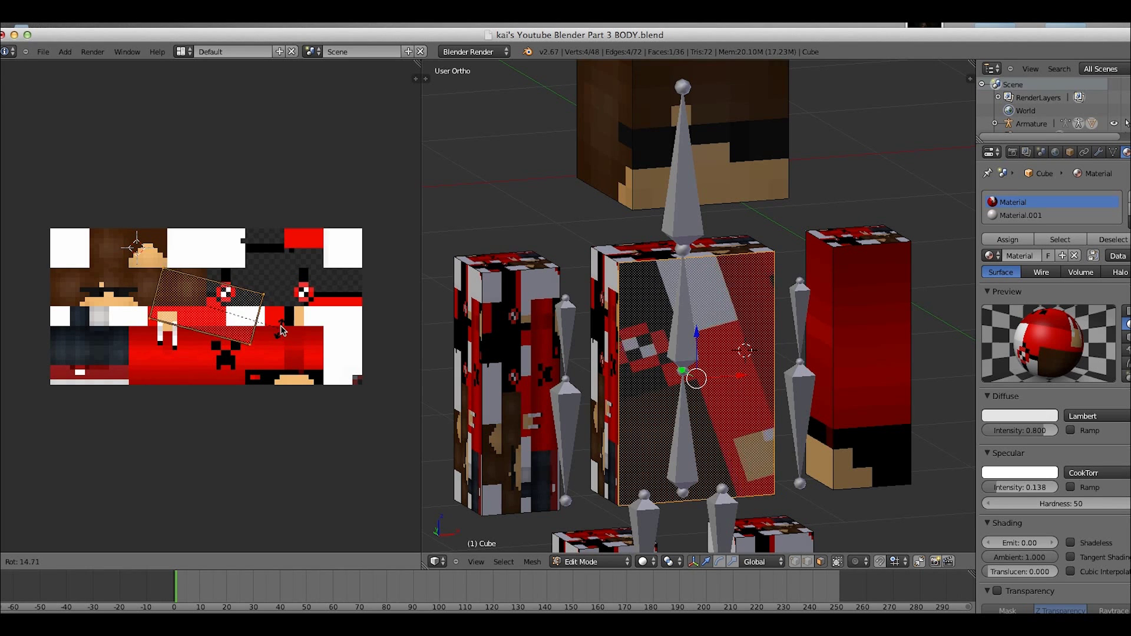
{"action": "left_click", "coordinate": [293, 311]}
{"action": "key", "text": "g"}
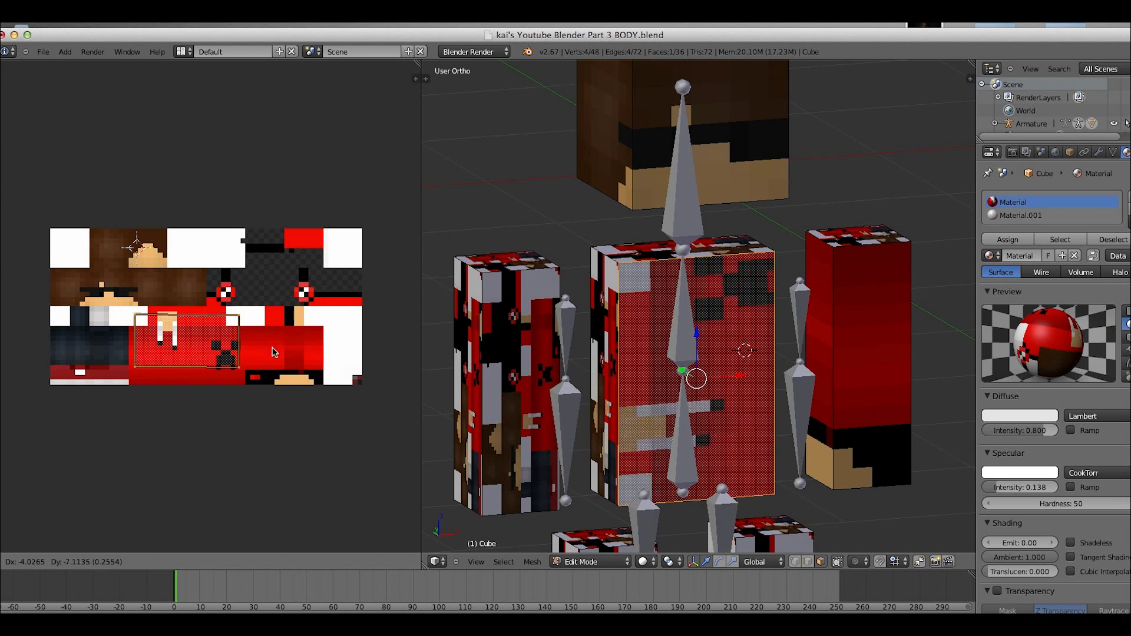
{"action": "left_click", "coordinate": [291, 368]}
{"action": "key", "text": "r"}
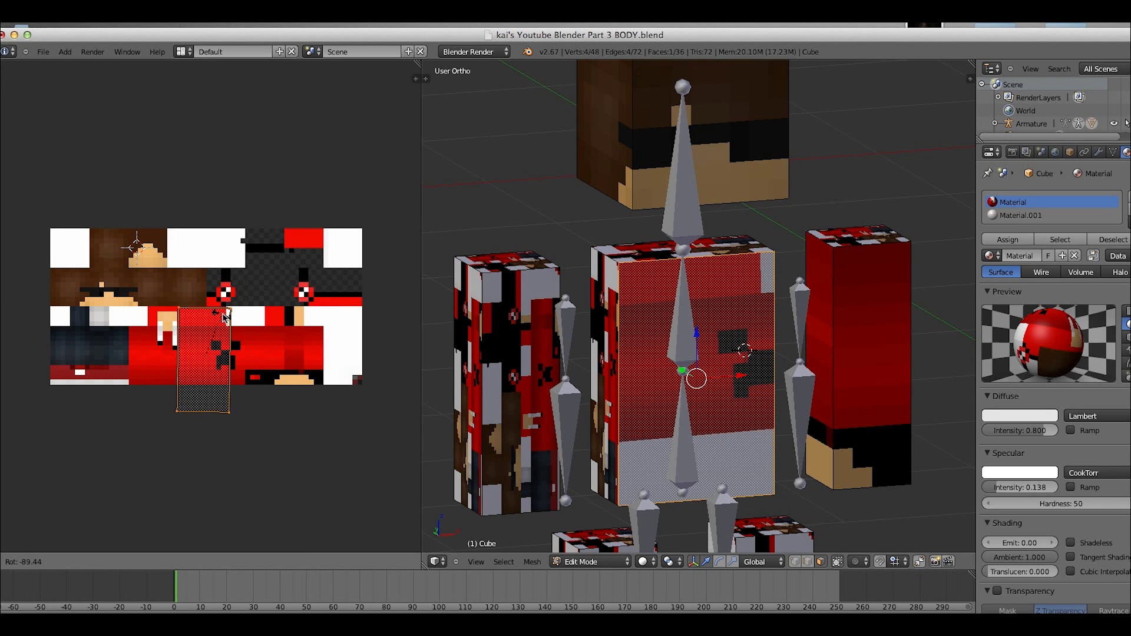
{"action": "left_click", "coordinate": [221, 316]}
{"action": "key", "text": "shift+s"}
{"action": "left_click", "coordinate": [220, 317]}
Move the torso front UVs over the collar panel, shrink them uniformly and scale them to about 0.81 along Y.
{"action": "key", "text": "g"}
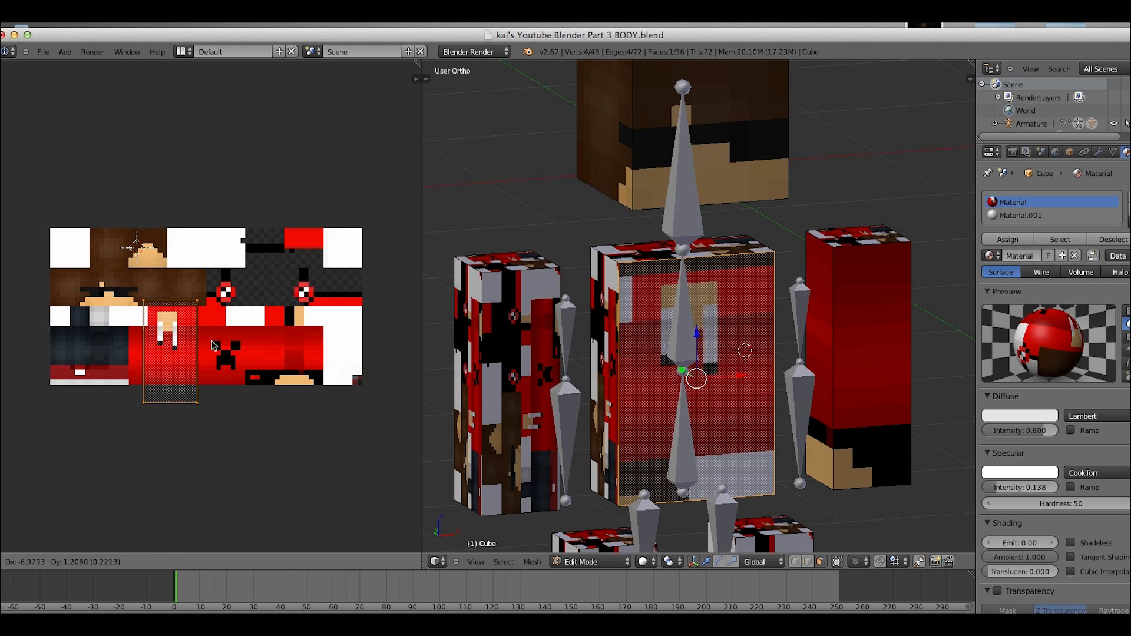
{"action": "left_click", "coordinate": [210, 346]}
{"action": "key", "text": "s"}
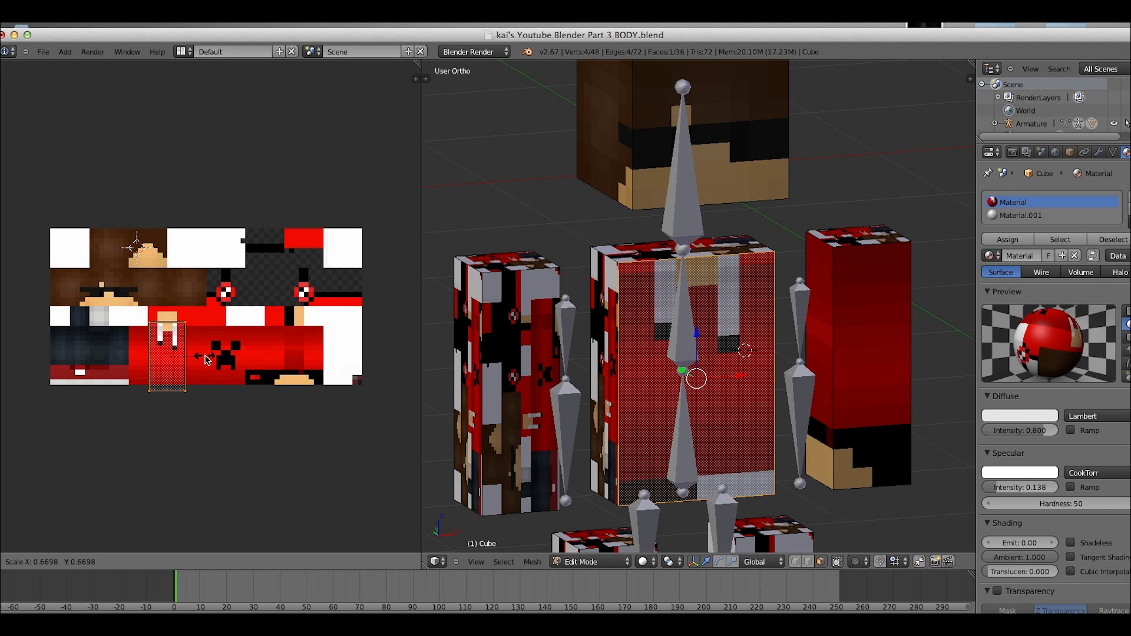
{"action": "left_click", "coordinate": [207, 358]}
{"action": "key", "text": "s"}
{"action": "key", "text": "y"}
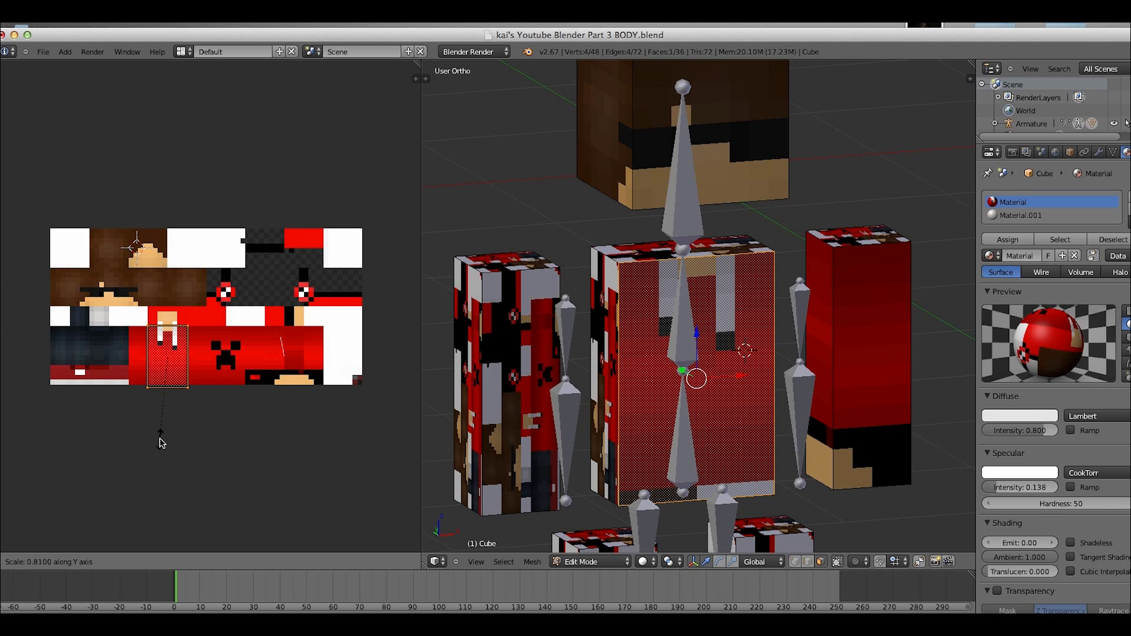
{"action": "left_click", "coordinate": [161, 444]}
Snap the torso front UVs to the pixel edges of the shirt's front panel and deselect the face.
{"action": "scroll", "coordinate": [195, 380], "scroll_direction": "up", "scroll_amount": 4}
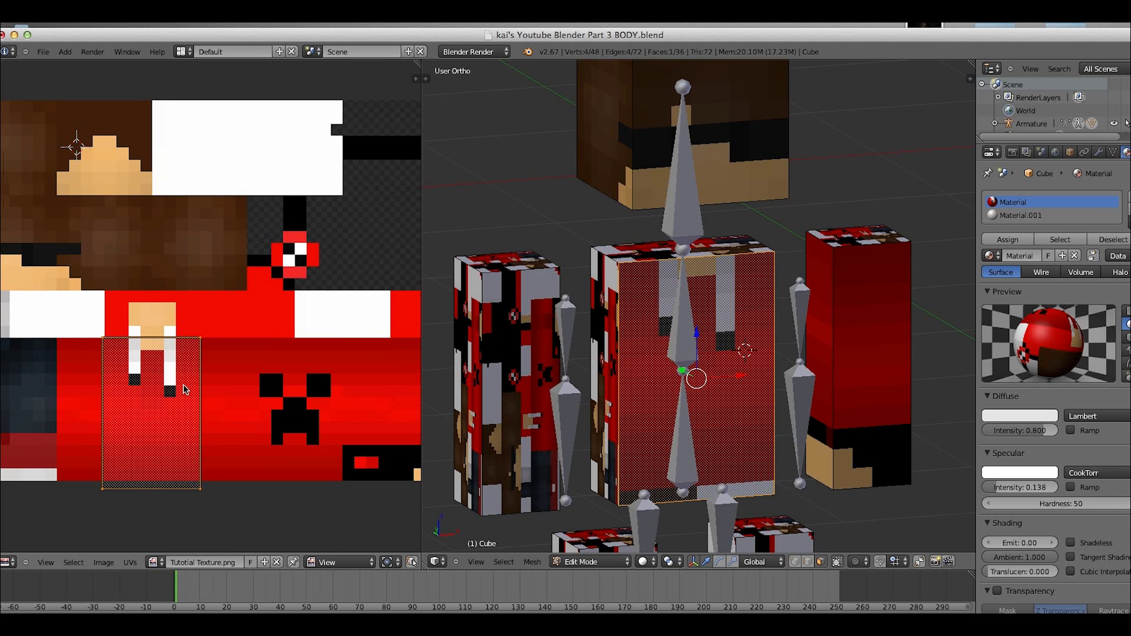
{"action": "middle_click_drag", "start_coordinate": [183, 389], "coordinate": [186, 388]}
{"action": "key", "text": "shift+s"}
{"action": "left_click", "coordinate": [199, 362]}
{"action": "scroll", "coordinate": [242, 454], "scroll_direction": "down", "scroll_amount": 1}
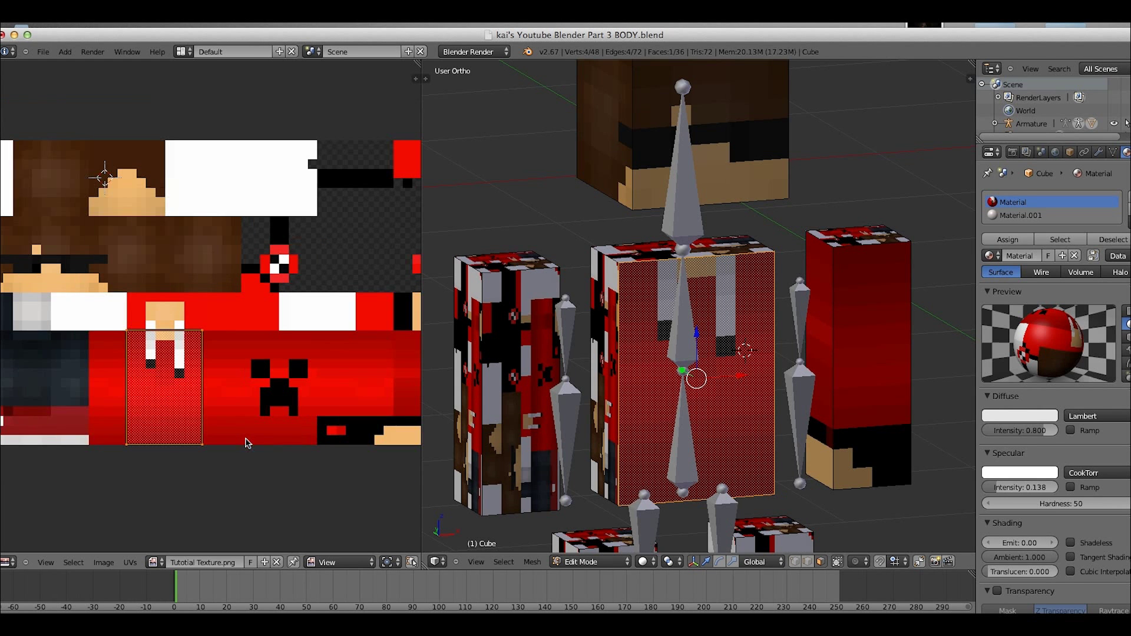
{"action": "key", "text": "a"}
Render the image to check the character's textures and return to the 3D view.
{"action": "middle_click_drag", "start_coordinate": [790, 390], "coordinate": [715, 380]}
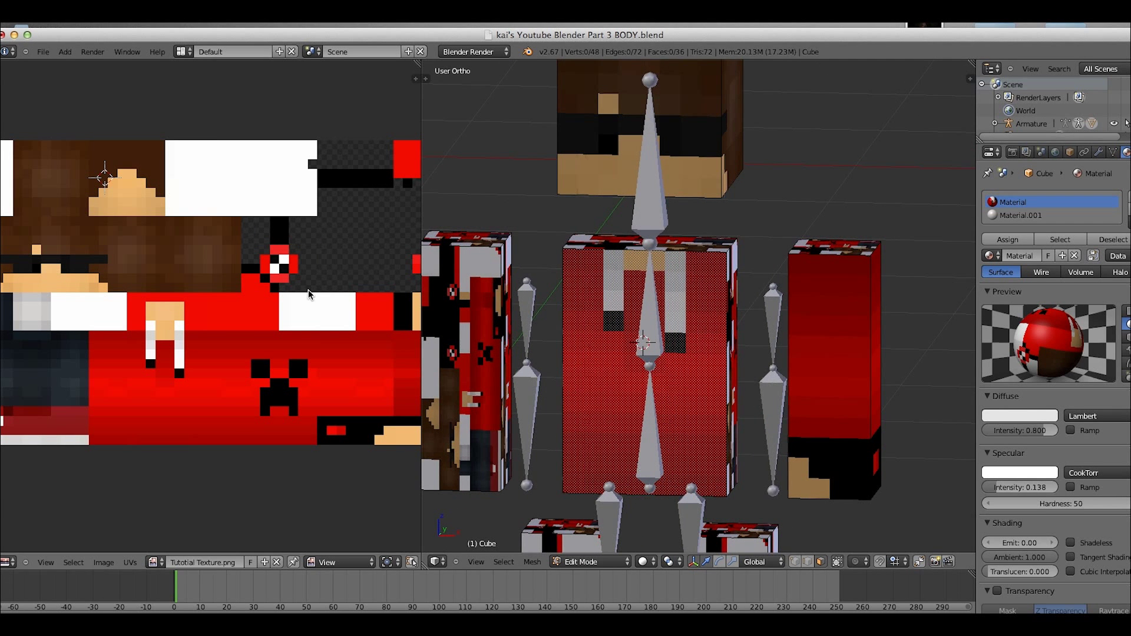
{"action": "left_click", "coordinate": [92, 51]}
{"action": "left_click", "coordinate": [99, 61]}
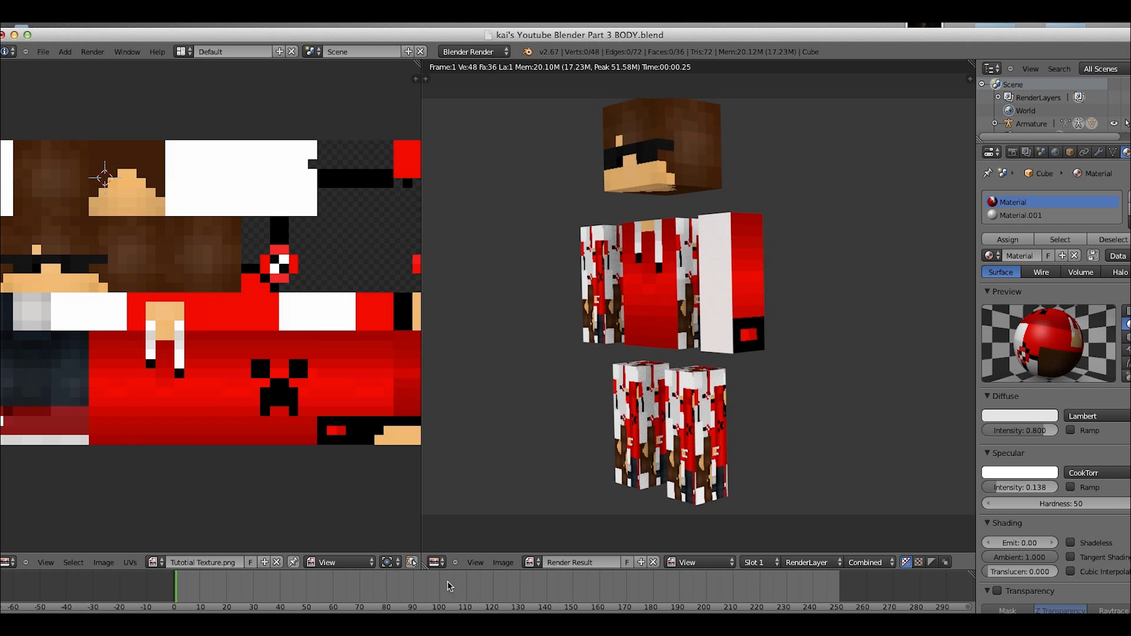
{"action": "left_click", "coordinate": [437, 562]}
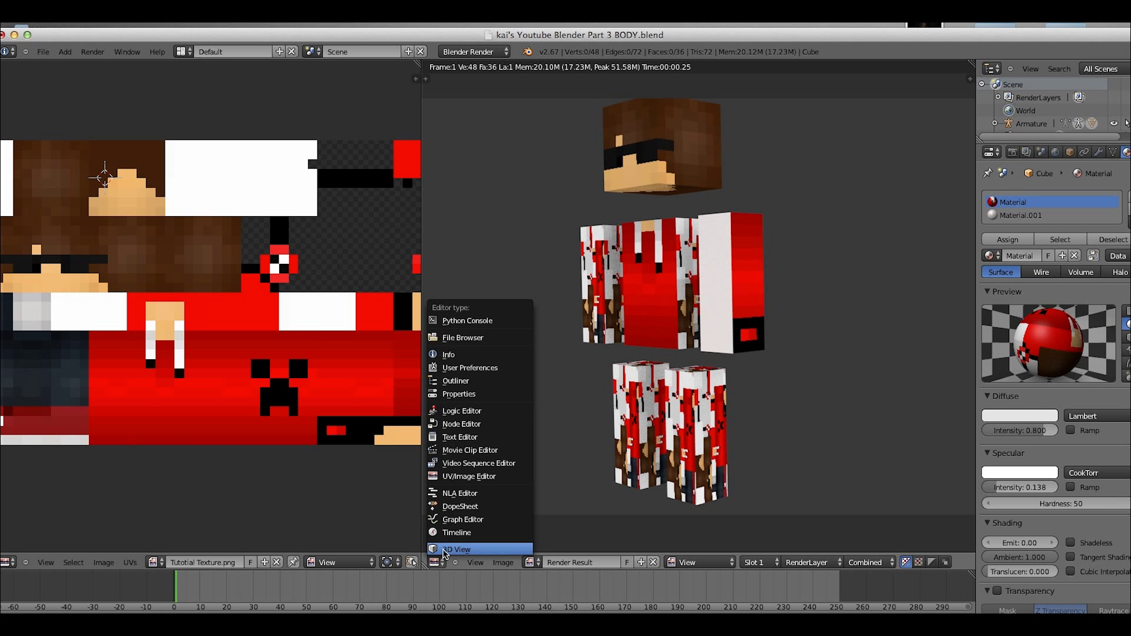
{"action": "left_click", "coordinate": [444, 549]}
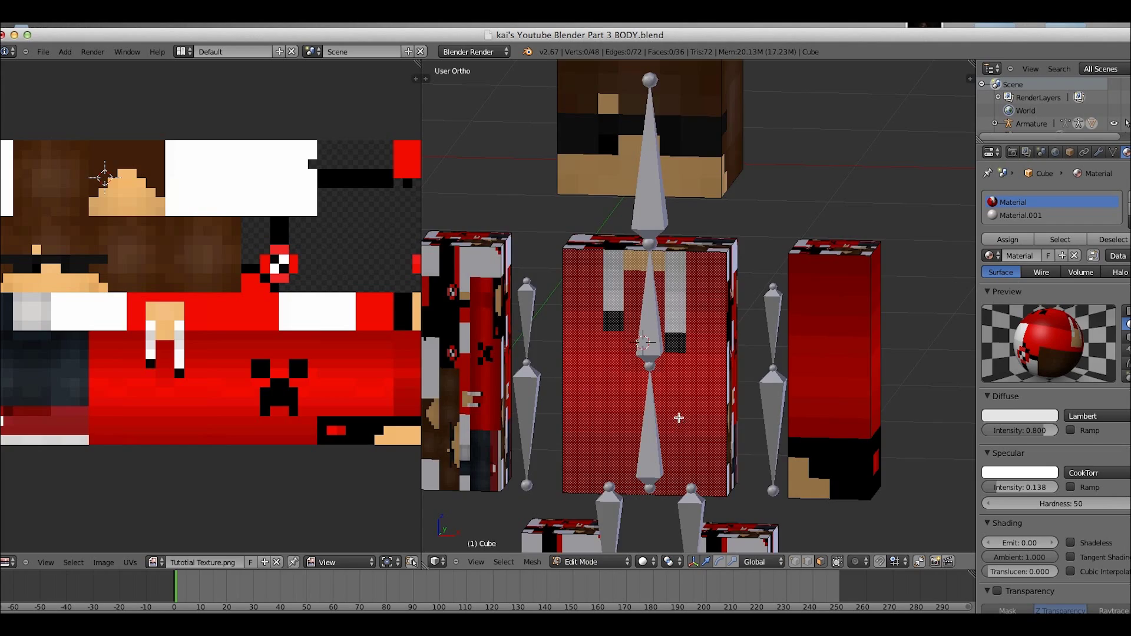
Examine the textures on the head, torso and arms up close and from several angles.
{"action": "middle_click_drag", "start_coordinate": [756, 303], "coordinate": [695, 321]}
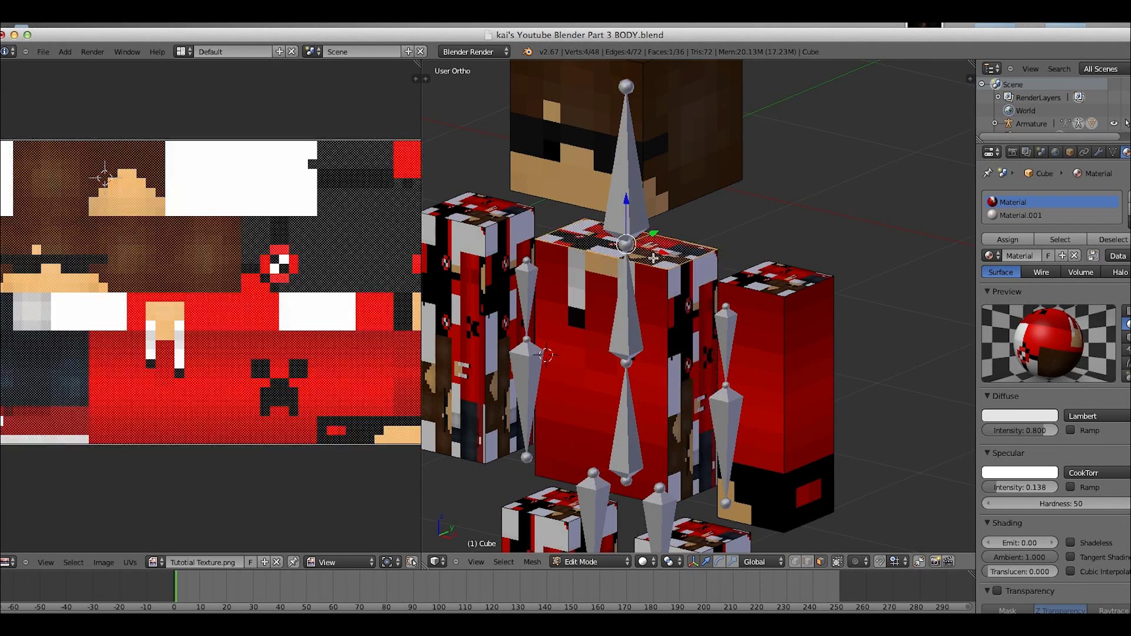
{"action": "scroll", "coordinate": [661, 371], "scroll_direction": "down", "scroll_amount": 2}
{"action": "scroll", "coordinate": [661, 372], "scroll_direction": "up", "scroll_amount": 3}
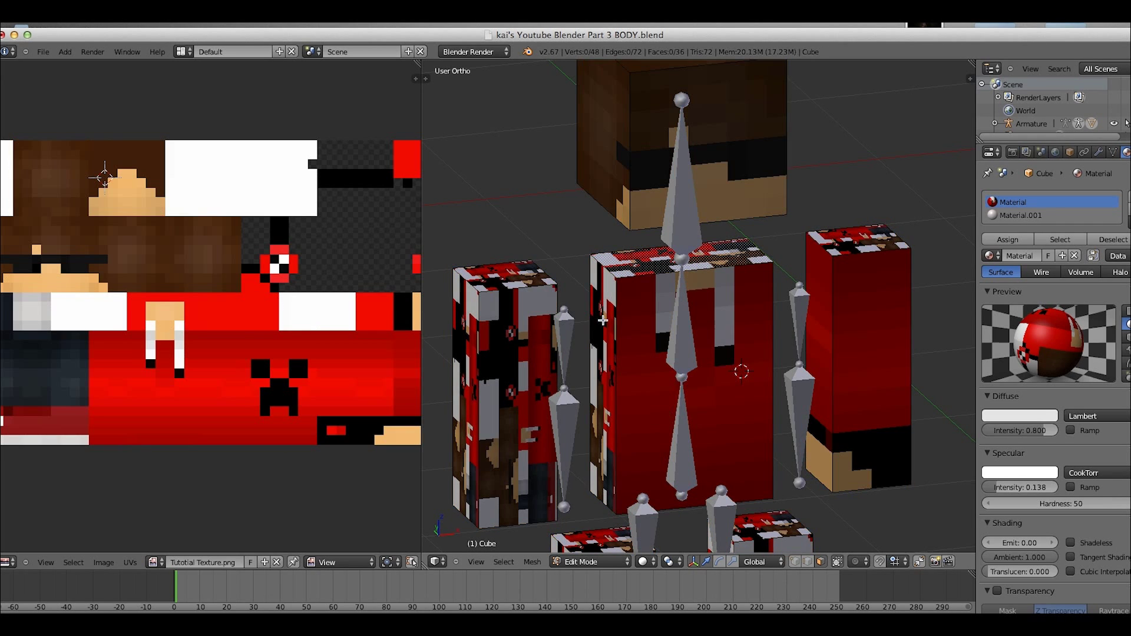
{"action": "scroll", "coordinate": [699, 158], "scroll_direction": "up", "scroll_amount": 4}
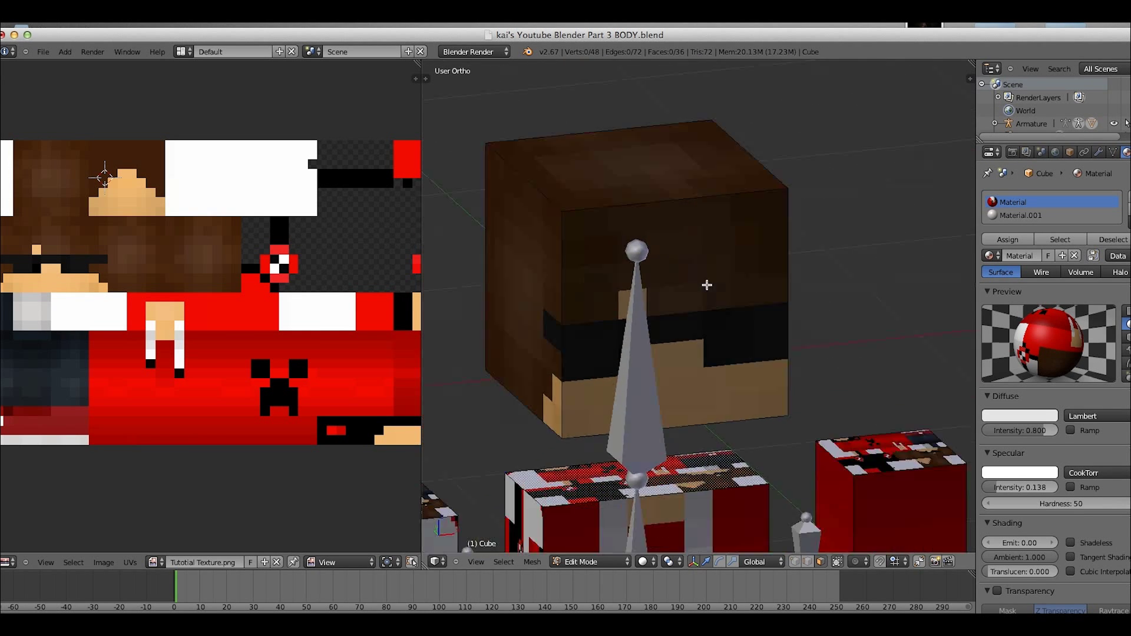
{"action": "scroll", "coordinate": [815, 247], "scroll_direction": "up", "scroll_amount": 2}
{"action": "middle_click_drag", "start_coordinate": [807, 249], "coordinate": [617, 297], "text": "shift"}
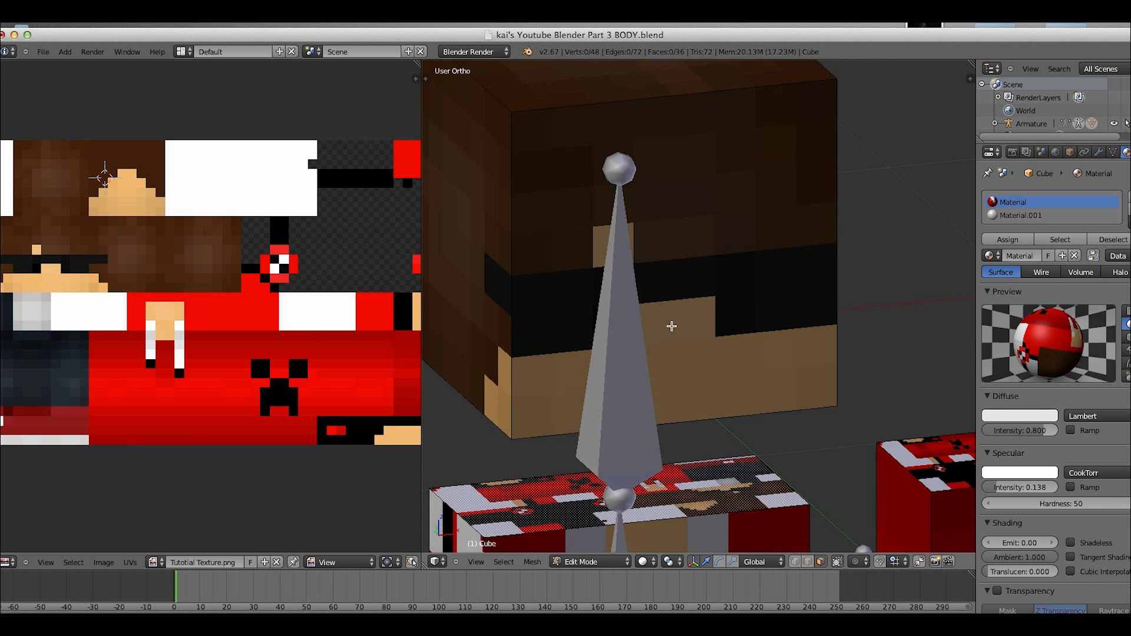
{"action": "scroll", "coordinate": [672, 326], "scroll_direction": "down", "scroll_amount": 2}
{"action": "middle_click_drag", "start_coordinate": [726, 357], "coordinate": [661, 338]}
{"action": "scroll", "coordinate": [662, 338], "scroll_direction": "down", "scroll_amount": 4}
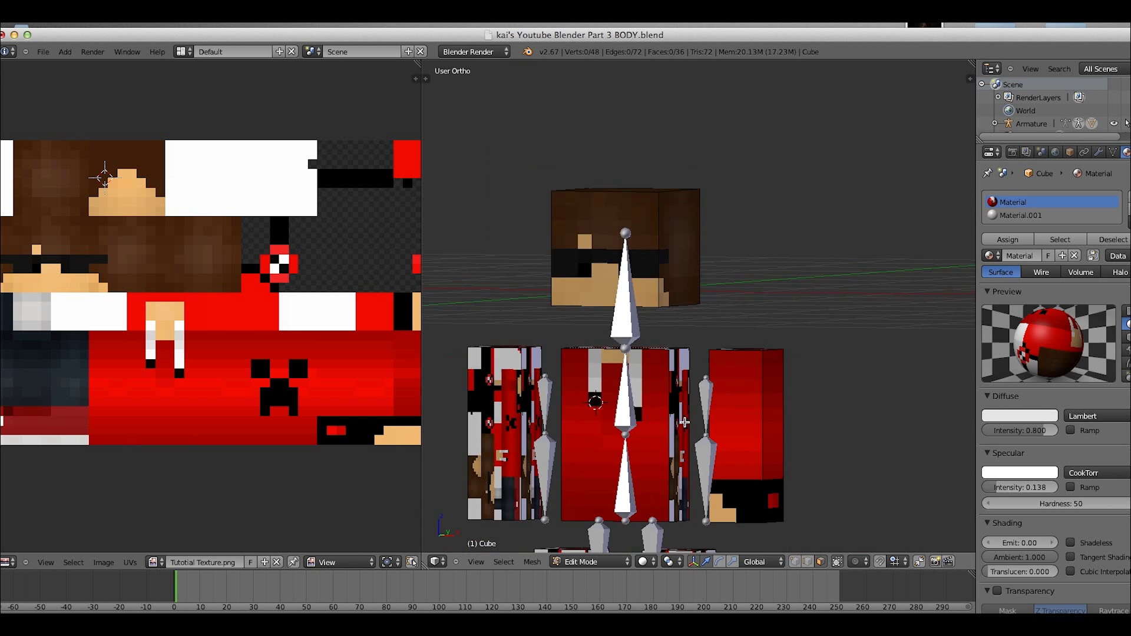
{"action": "middle_click_drag", "start_coordinate": [524, 290], "coordinate": [638, 310], "text": "shift"}
{"action": "scroll", "coordinate": [638, 310], "scroll_direction": "up", "scroll_amount": 1}
{"action": "scroll", "coordinate": [683, 292], "scroll_direction": "up", "scroll_amount": 4}
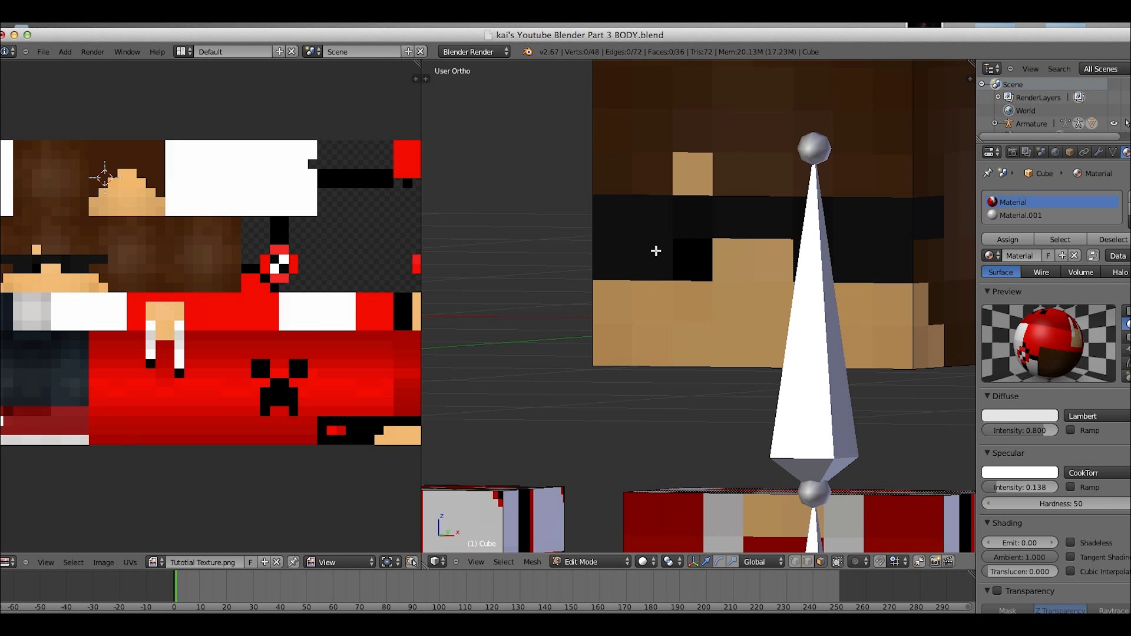
{"action": "scroll", "coordinate": [655, 251], "scroll_direction": "down", "scroll_amount": 6}
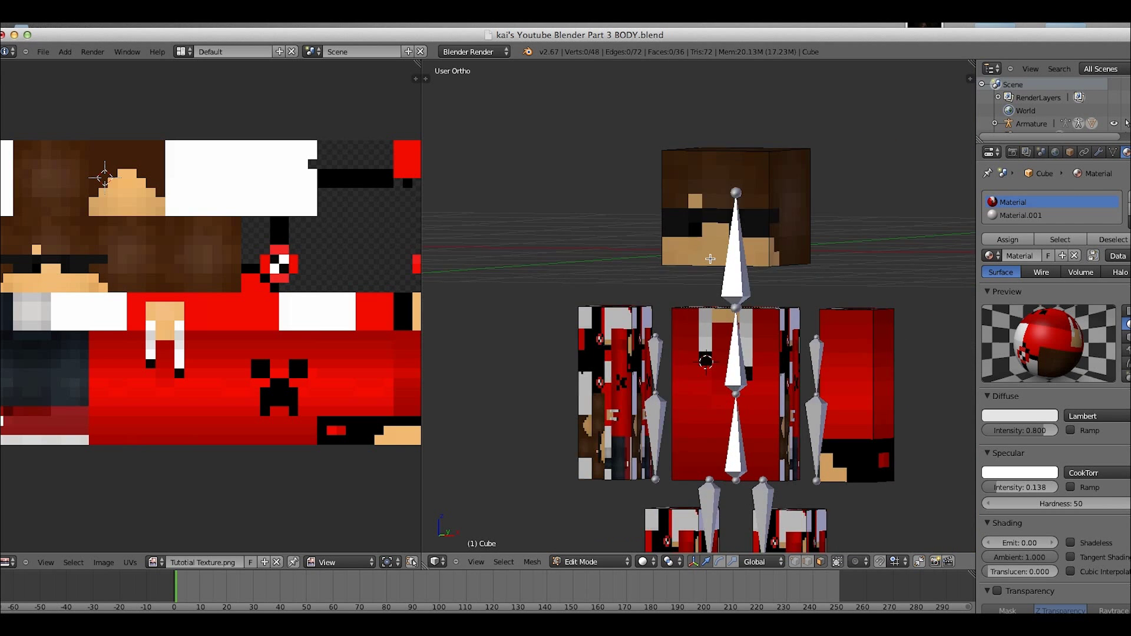
{"action": "scroll", "coordinate": [710, 252], "scroll_direction": "up", "scroll_amount": 3}
{"action": "middle_click_drag", "start_coordinate": [770, 420], "coordinate": [785, 324], "text": "shift"}
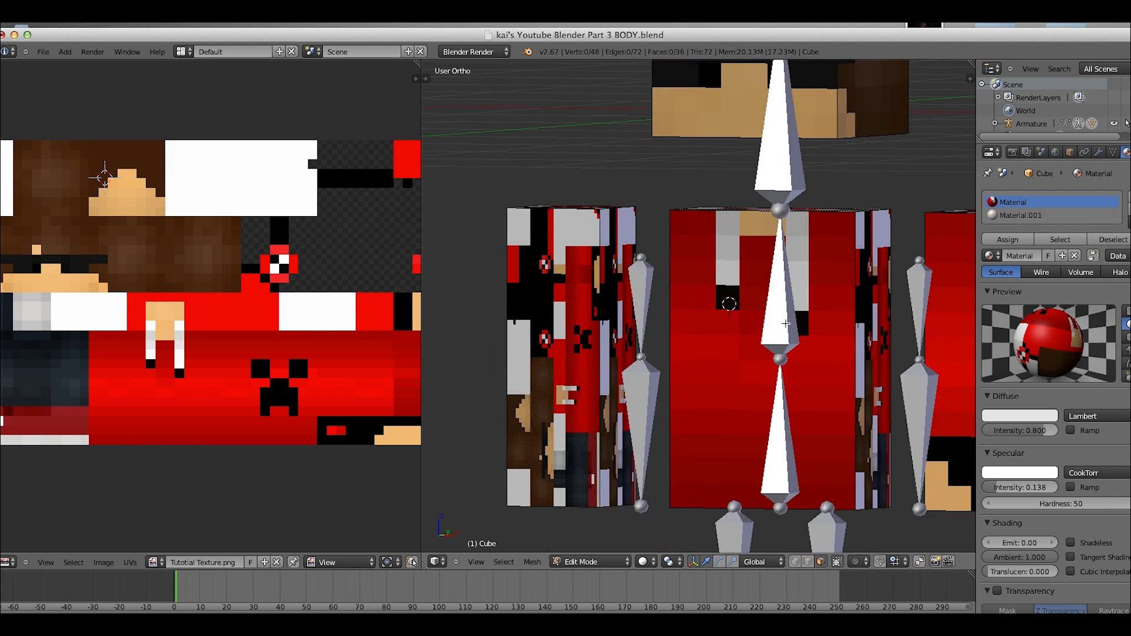
{"action": "scroll", "coordinate": [782, 377], "scroll_direction": "down", "scroll_amount": 2}
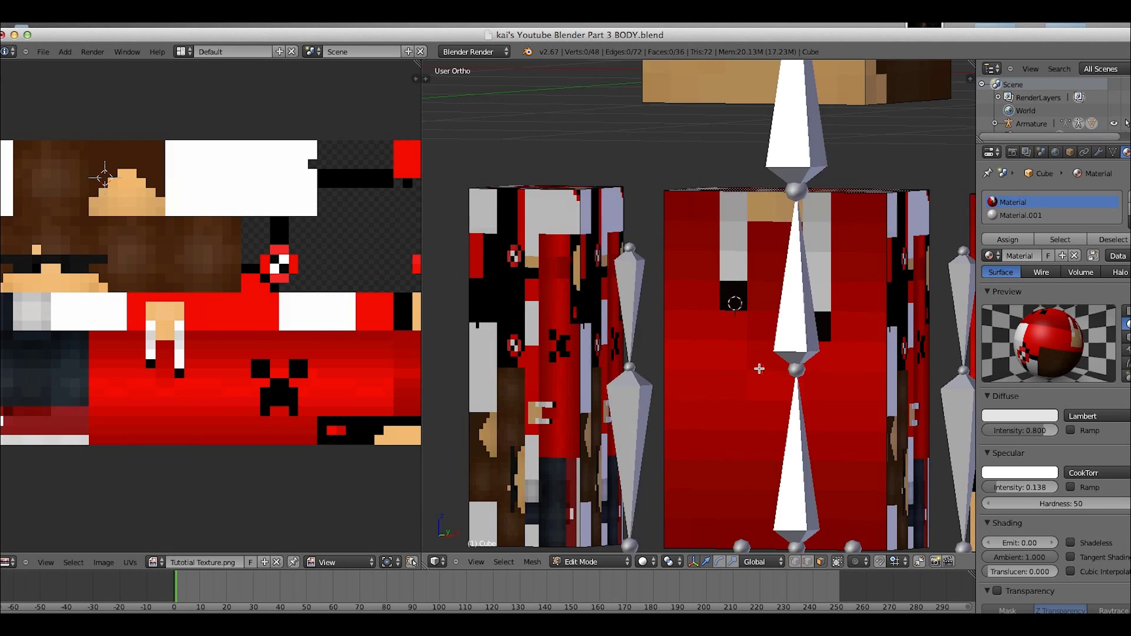
{"action": "middle_click_drag", "start_coordinate": [760, 369], "coordinate": [820, 394]}
{"action": "scroll", "coordinate": [778, 370], "scroll_direction": "up", "scroll_amount": 1}
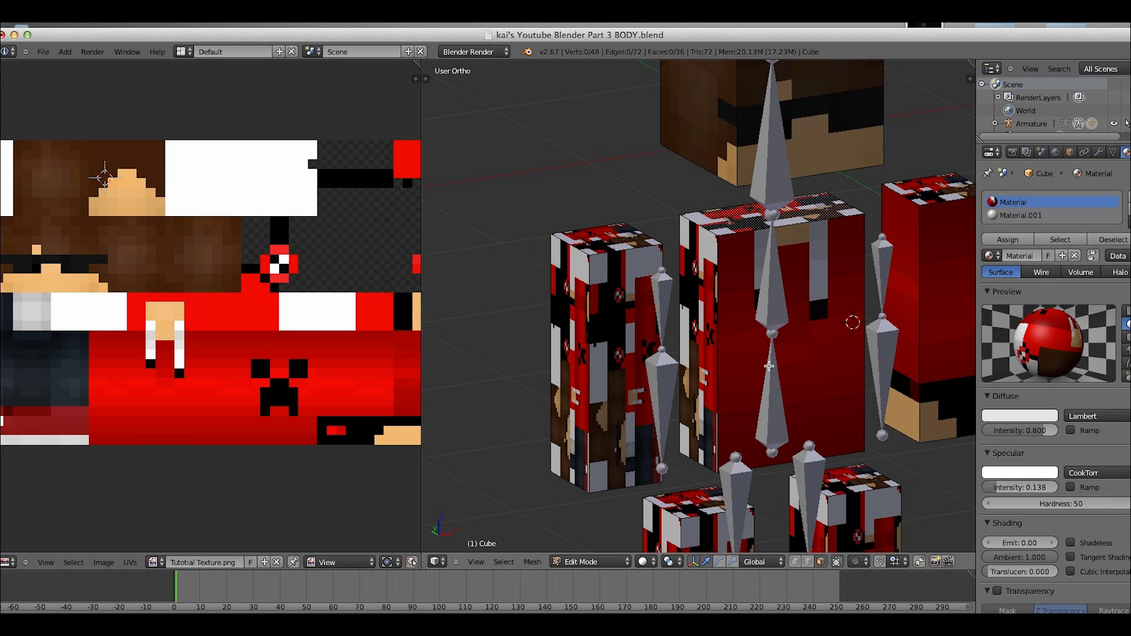
{"action": "scroll", "coordinate": [748, 364], "scroll_direction": "up", "scroll_amount": 2}
{"action": "key", "text": "a"}
{"action": "key", "text": "a"}
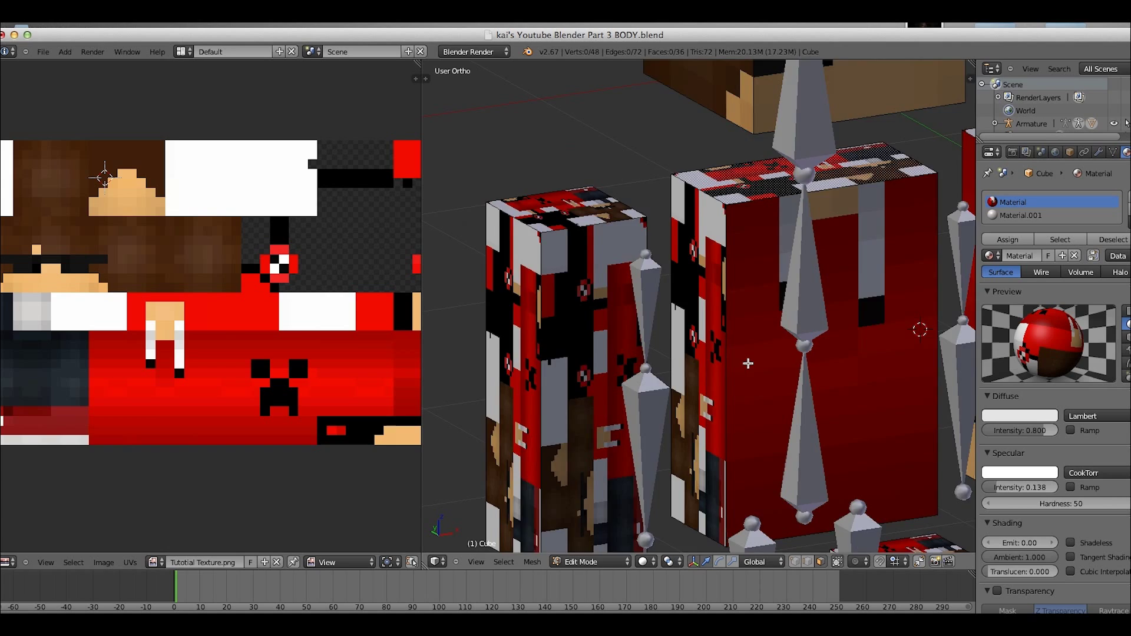
{"action": "scroll", "coordinate": [748, 363], "scroll_direction": "down", "scroll_amount": 3}
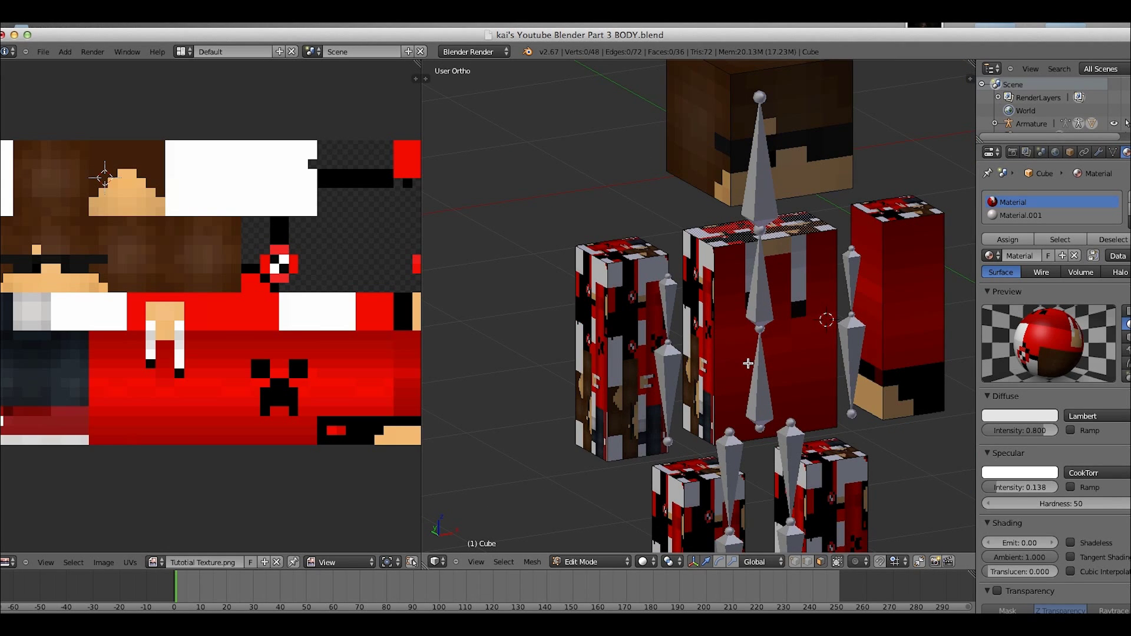
{"action": "middle_click_drag", "start_coordinate": [765, 327], "coordinate": [724, 357]}
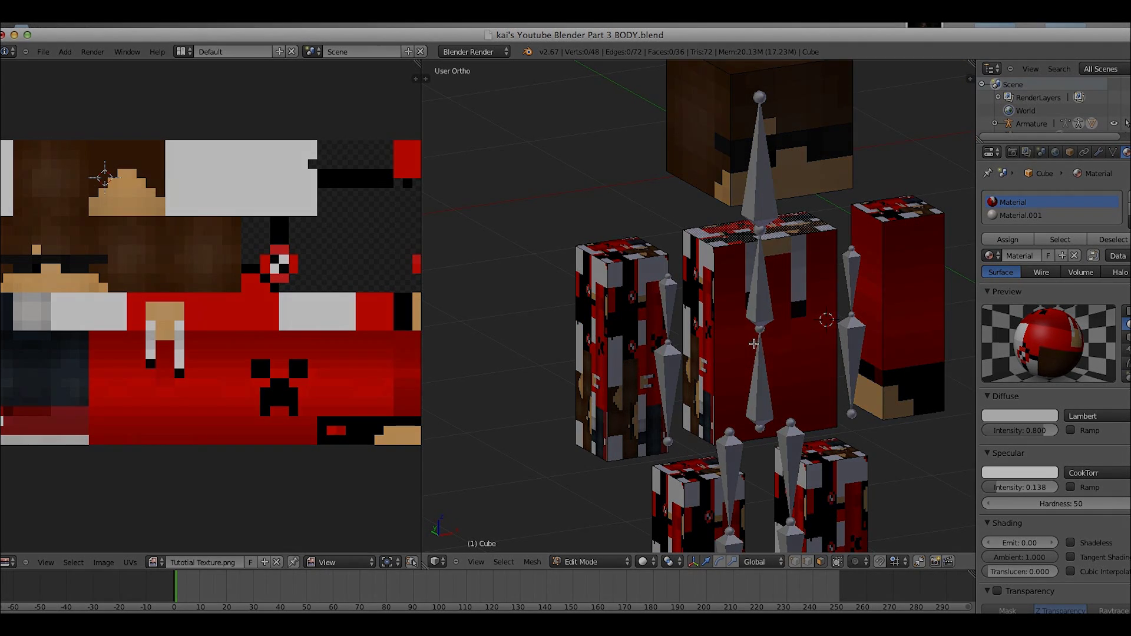